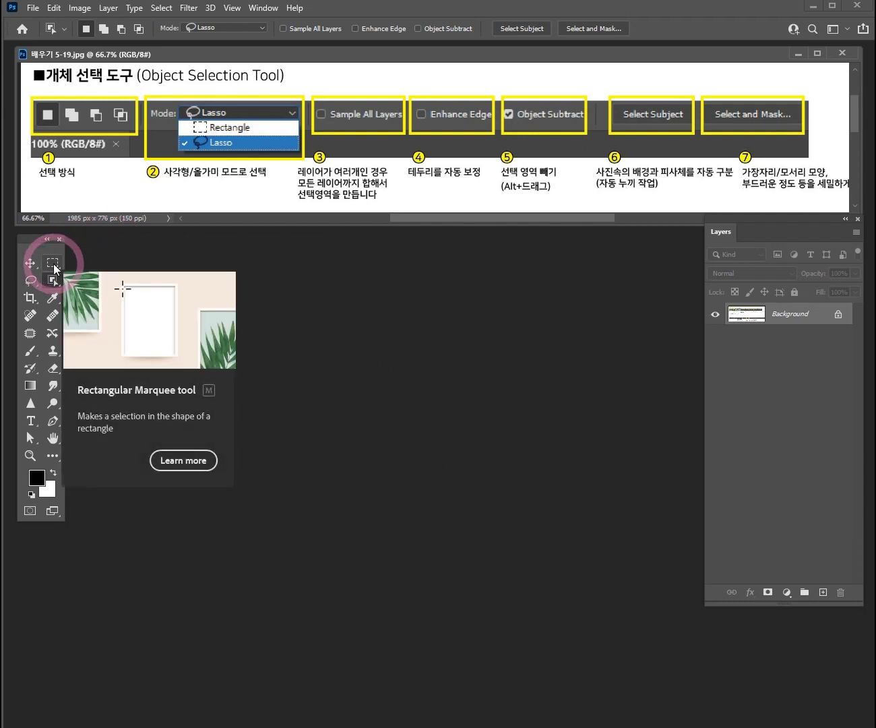
click(55, 269)
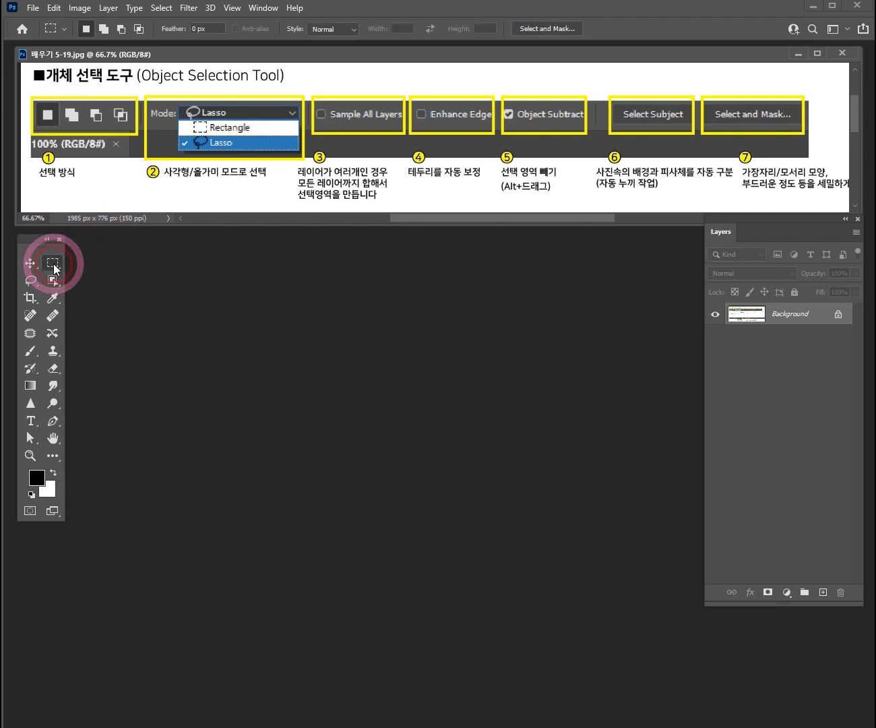
click(91, 265)
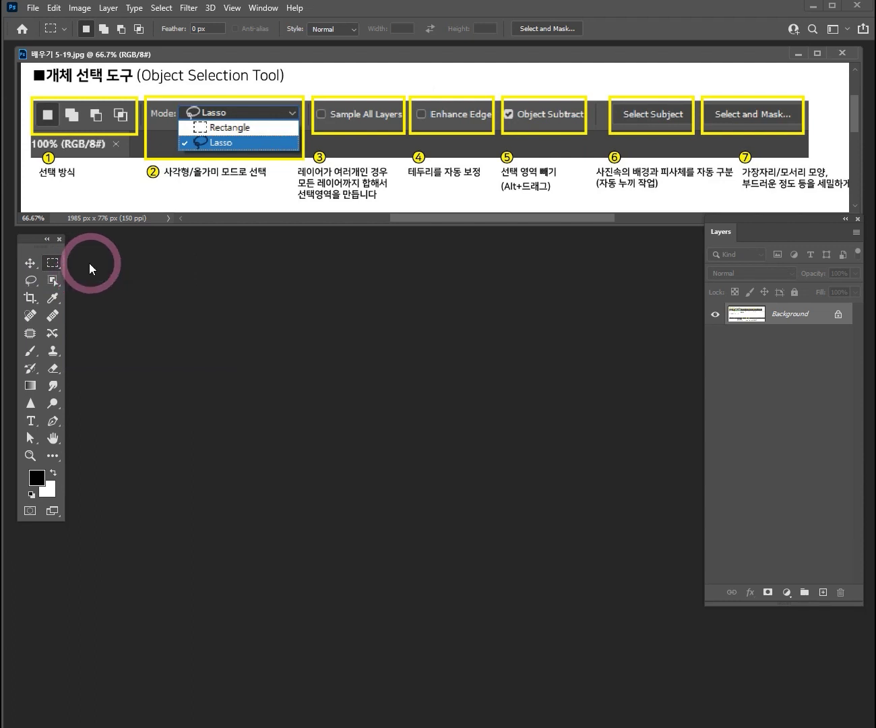
mouse_move(31, 285)
mouse_down()
mouse_move(76, 294)
mouse_move(80, 314)
mouse_move(53, 285)
mouse_move(84, 285)
mouse_move(96, 310)
mouse_move(94, 283)
mouse_move(103, 294)
mouse_move(93, 284)
mouse_move(104, 282)
mouse_up()
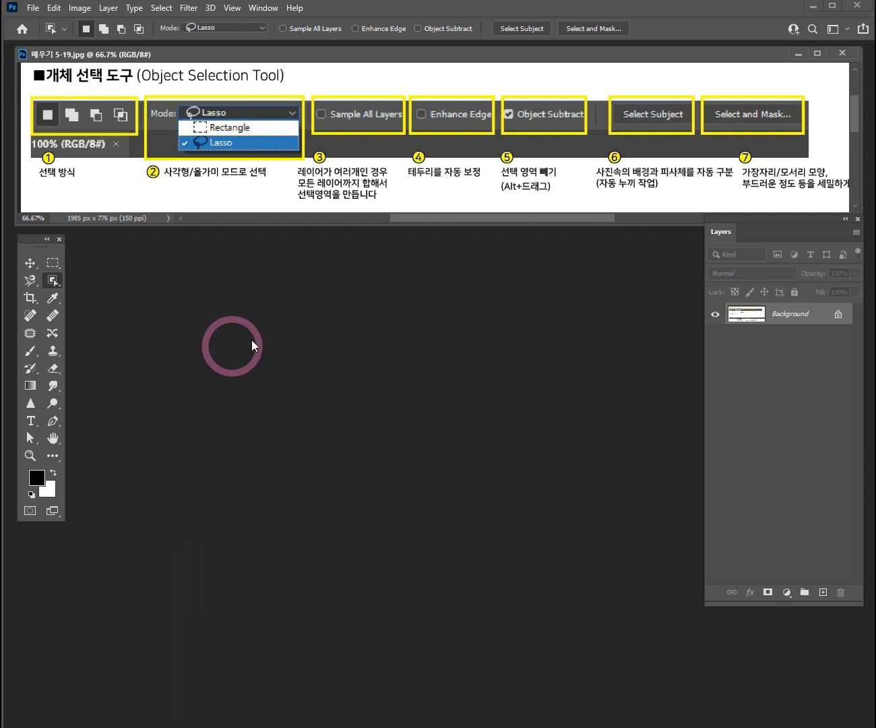
Move the Layers panel slightly down and open the image 휴대폰 게임 from the 샘플사진 folder
mouse_move(736, 225)
mouse_down()
mouse_move(726, 242)
mouse_move(734, 241)
mouse_up()
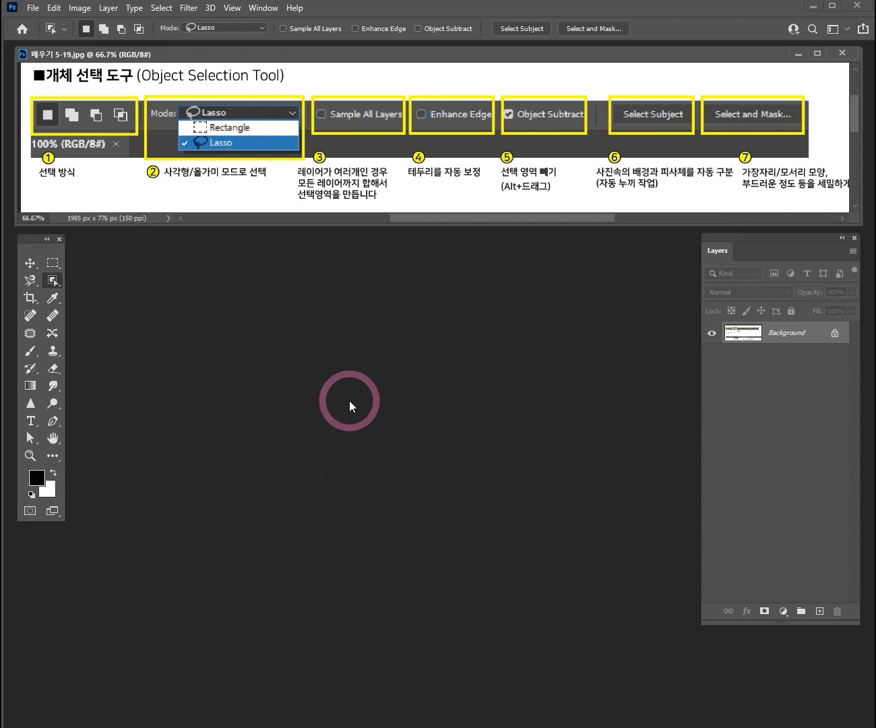
double_click(294, 363)
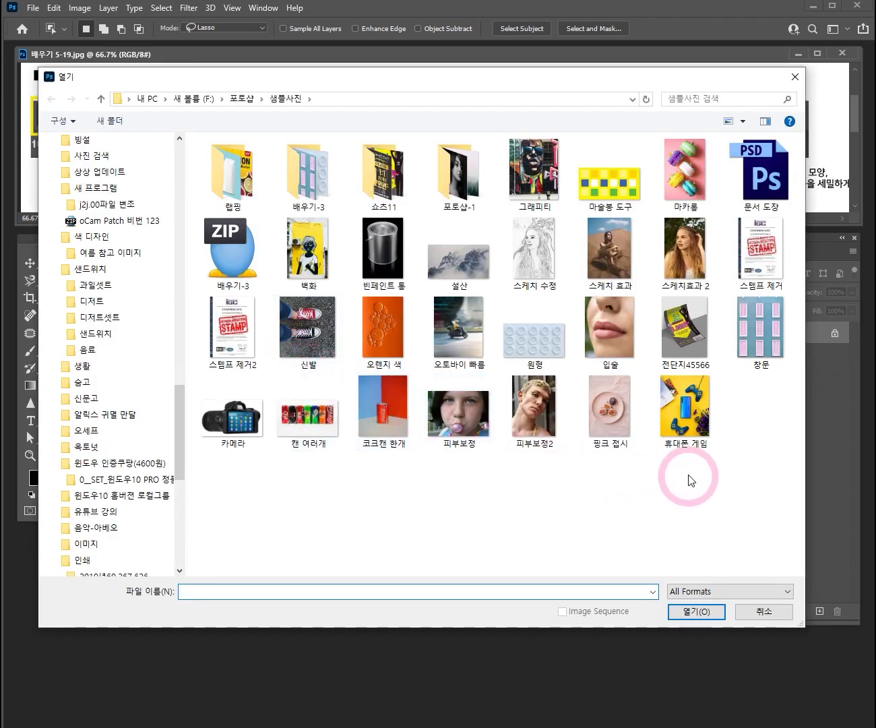
click(687, 423)
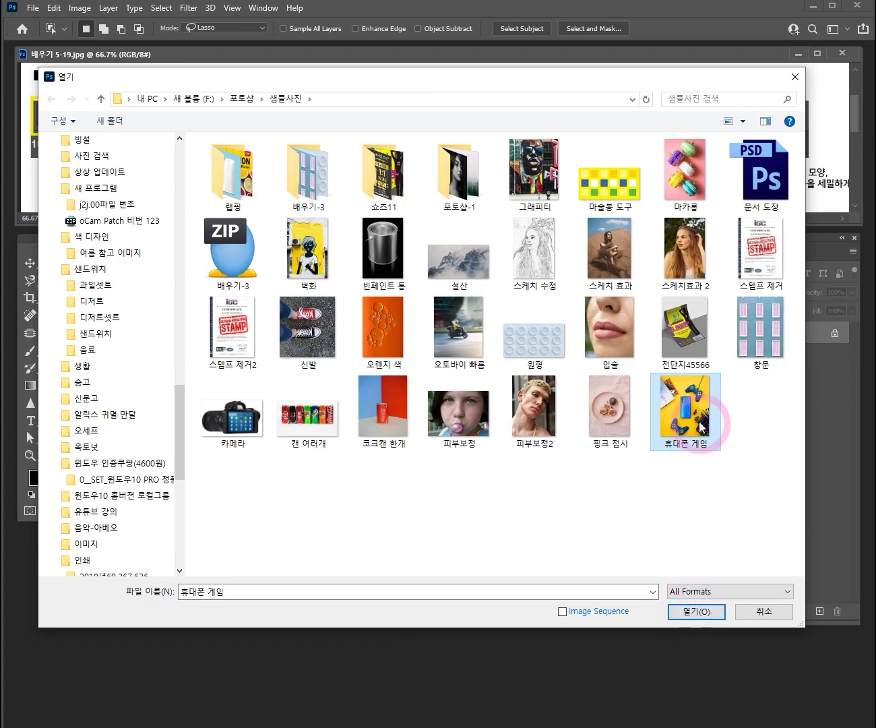
double_click(691, 420)
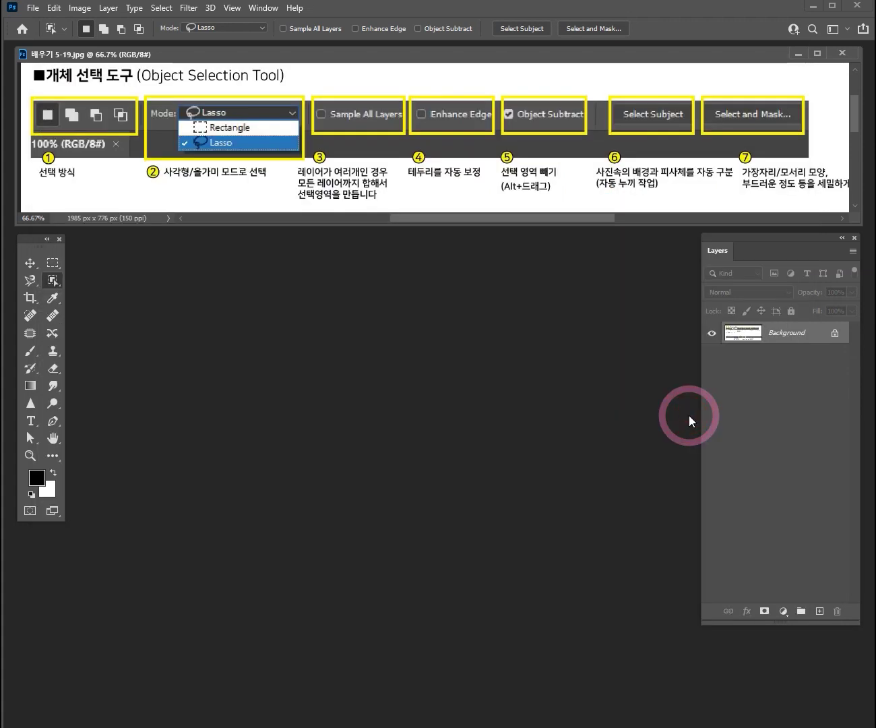
Place the 휴대폰 게임.jpg window below the reference image and widen it to reach the Layers panel
drag(319, 68, 254, 238)
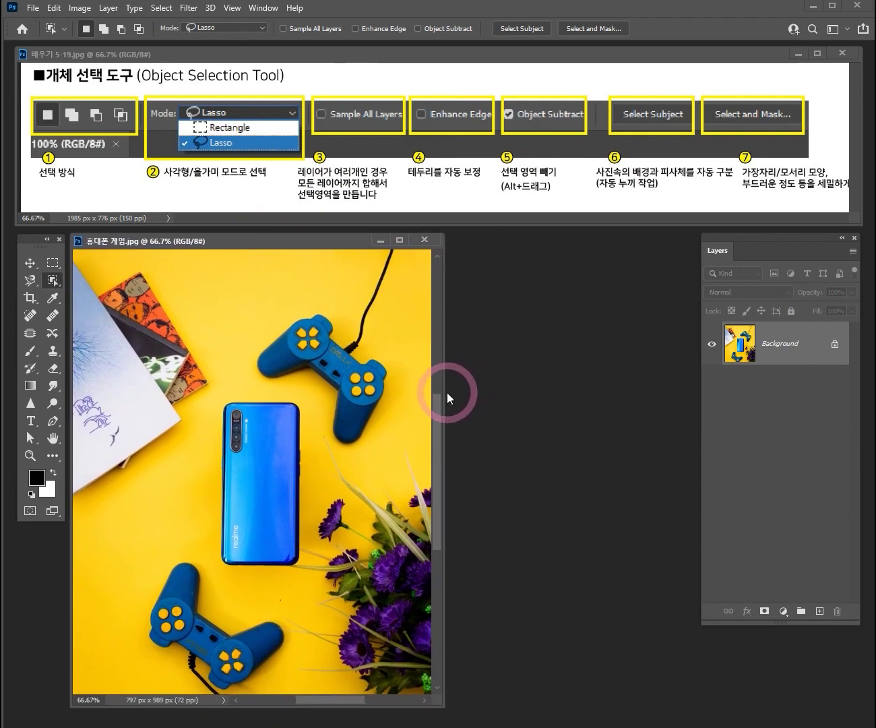
drag(444, 387, 692, 399)
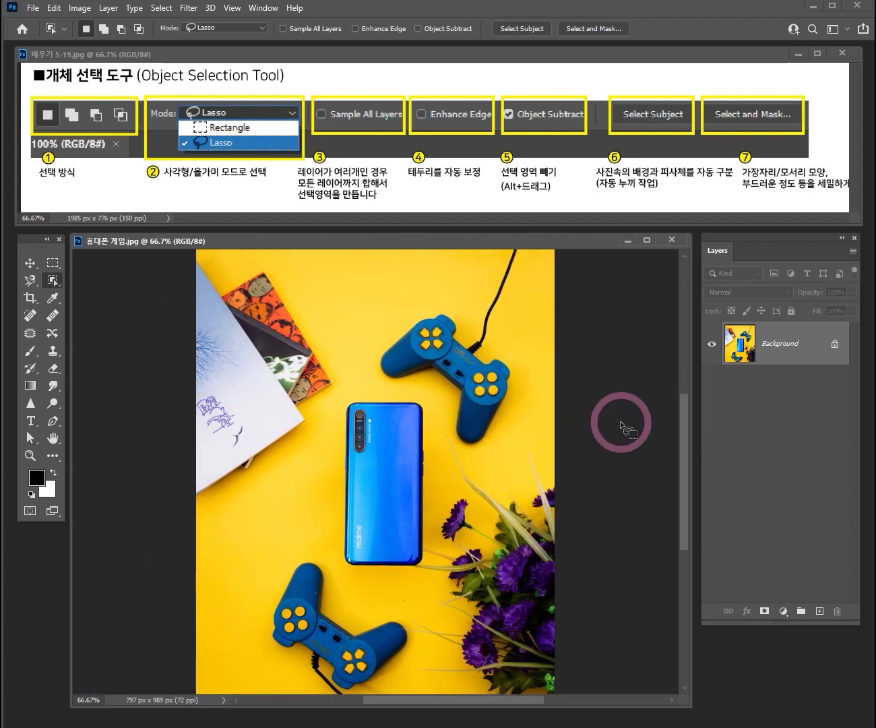
Examine the photo at different magnifications: the phone at 300%, the whole image at 25%, and back to 66.7%
key(ctrl+space)
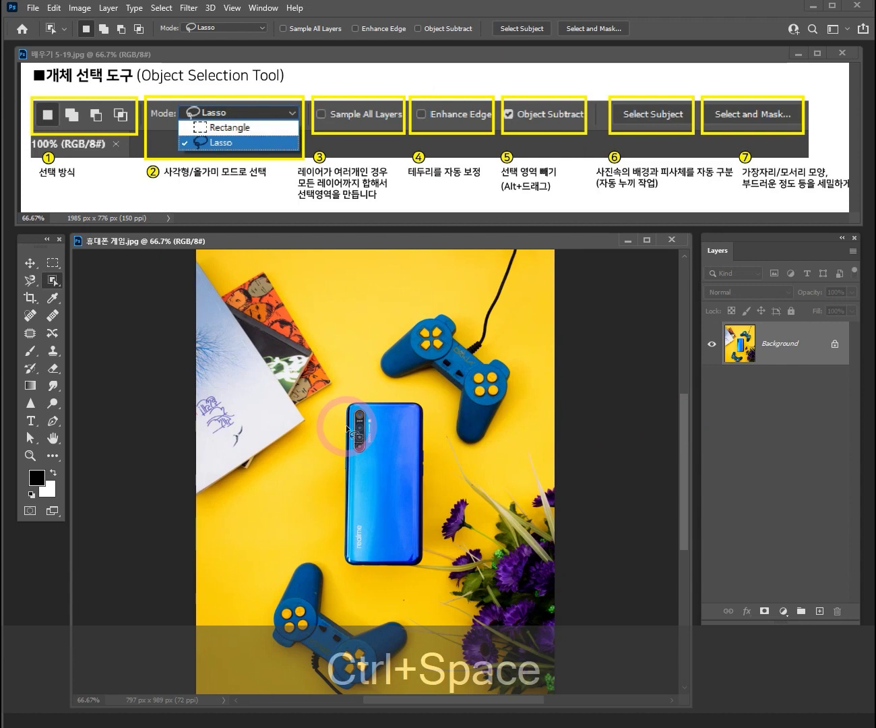
key(ctrl+space)
click(347, 426)
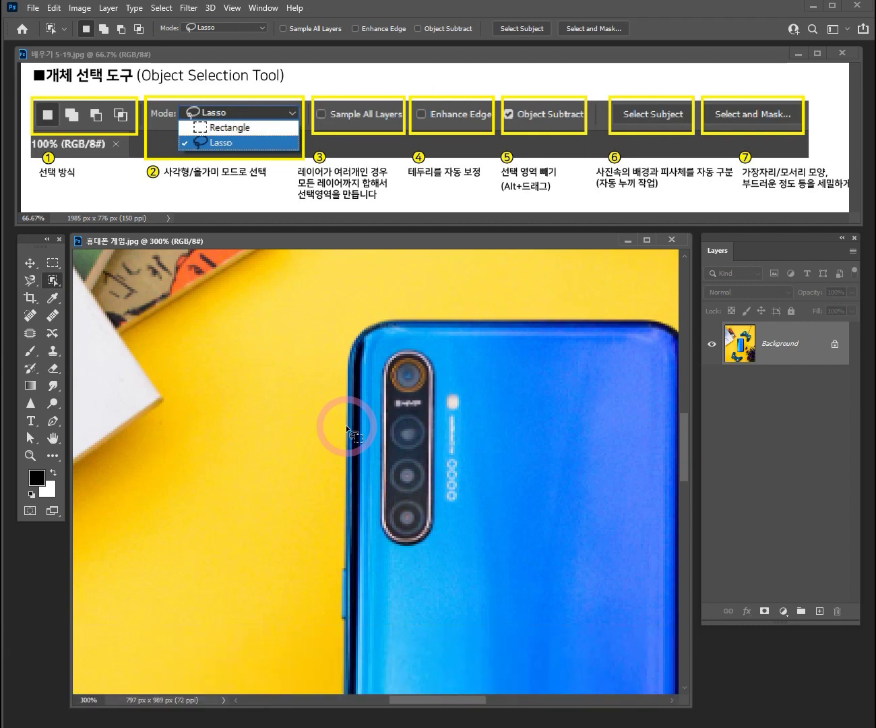
key(ctrl+alt)
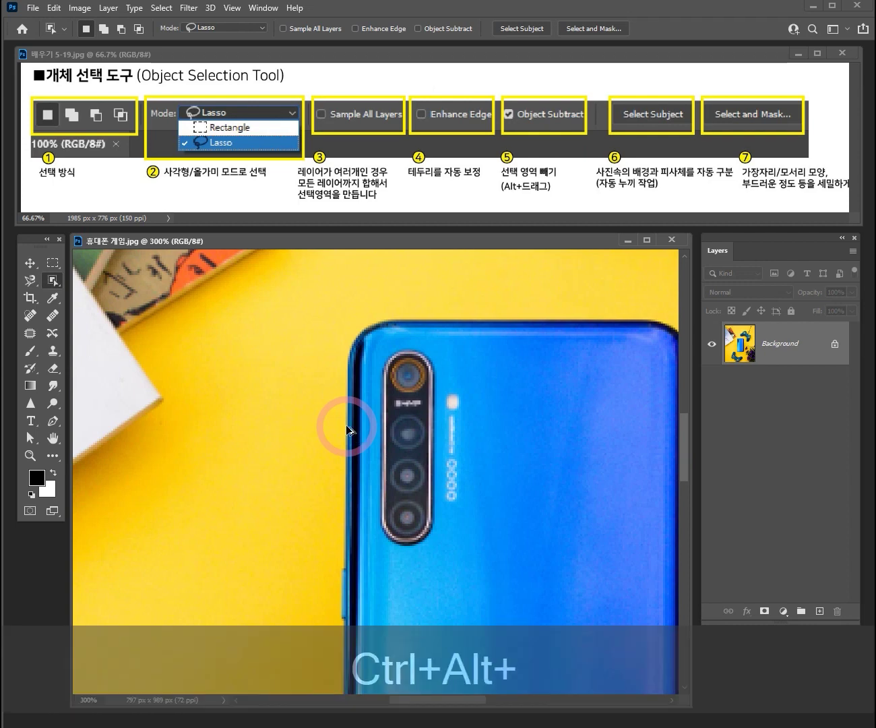
key(ctrl+alt+space)
ctrl+alt+click(347, 427)
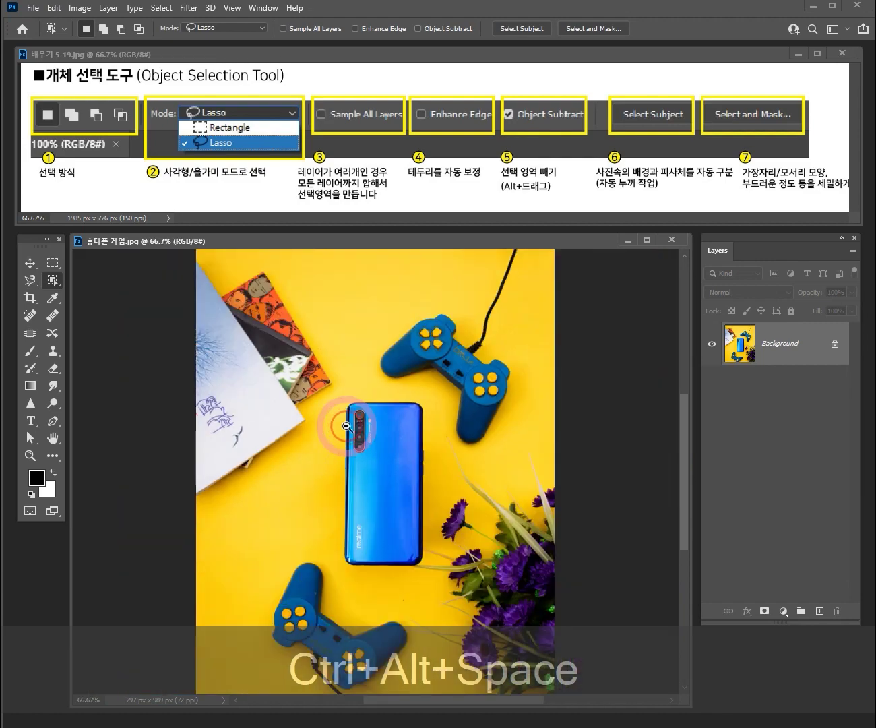
ctrl+alt+click(346, 427)
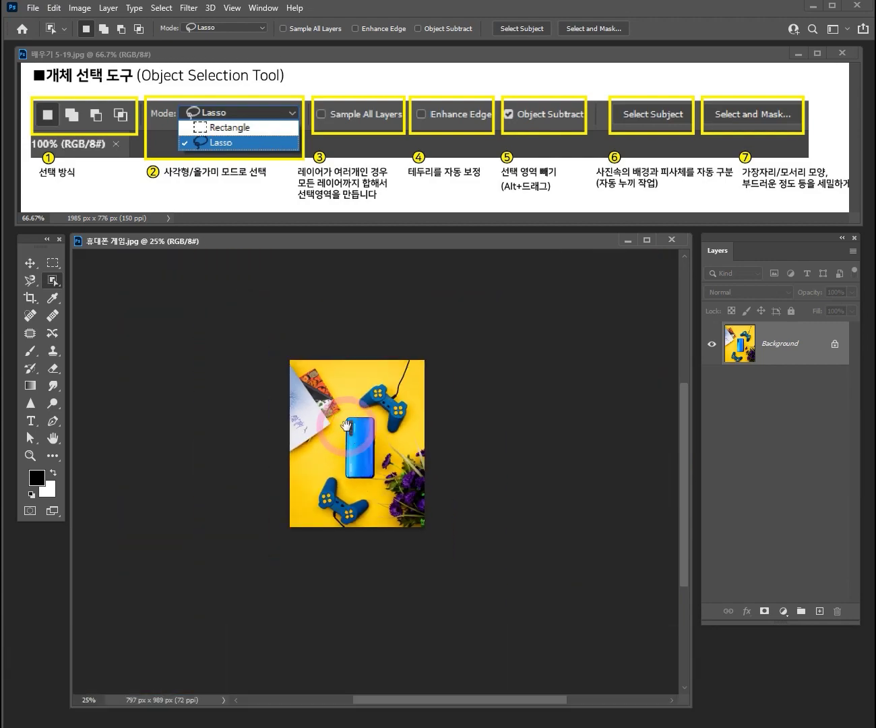
drag(346, 425, 384, 433)
key(ctrl+space)
click(397, 421)
click(389, 398)
key(ctrl+space)
click(390, 398)
drag(394, 395, 401, 419)
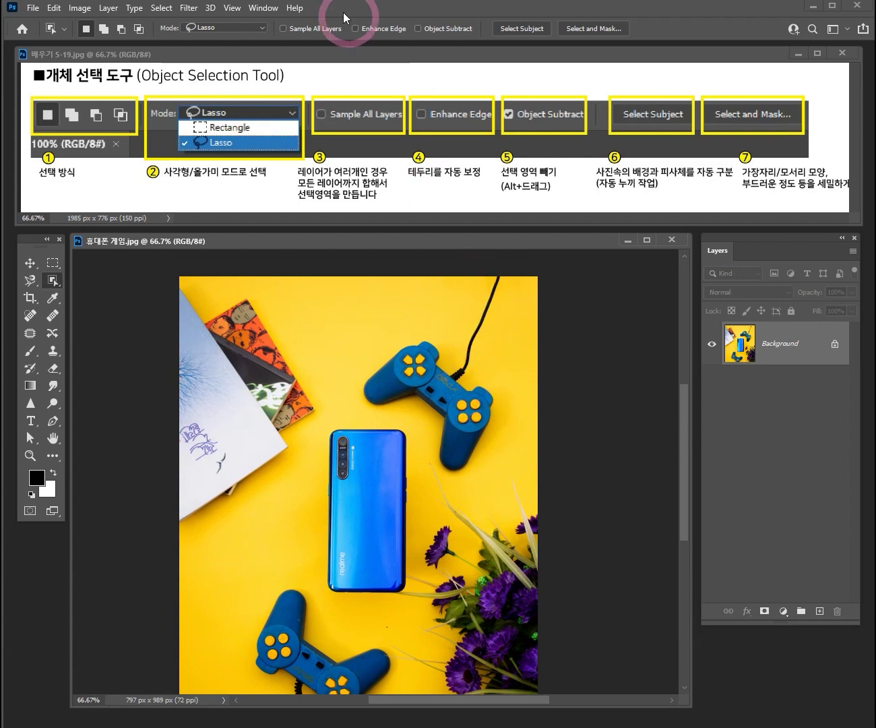
click(264, 6)
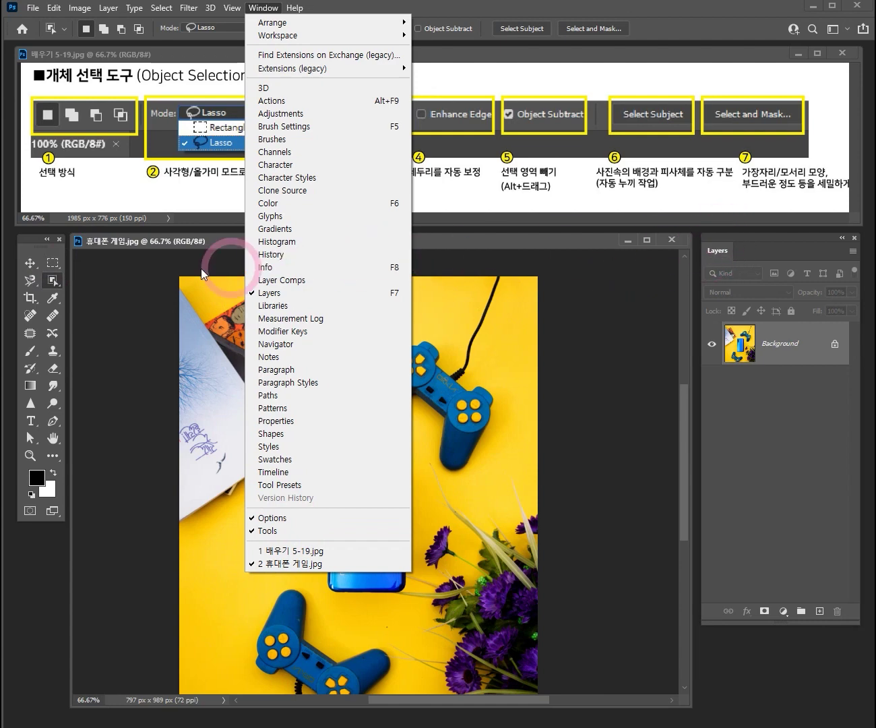
click(33, 8)
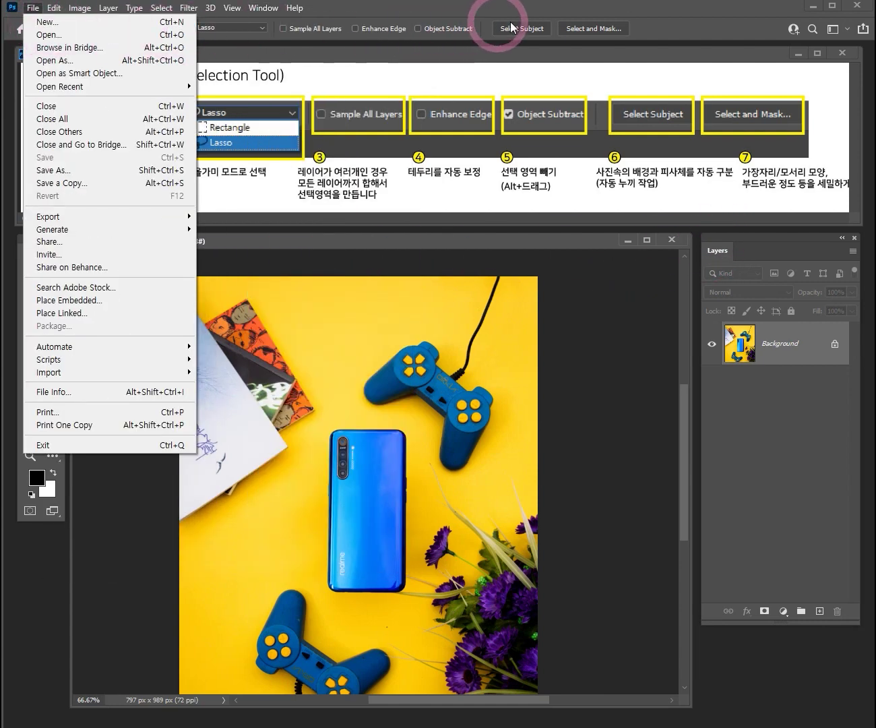
click(743, 29)
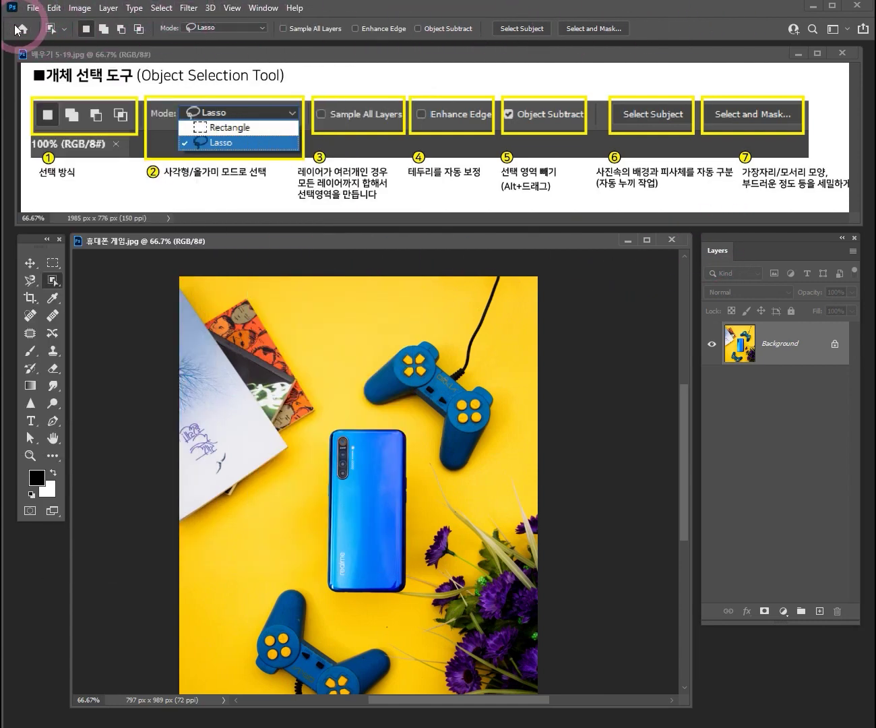
mouse_move(35, 238)
mouse_down()
mouse_move(66, 257)
mouse_move(30, 252)
mouse_move(27, 239)
mouse_up()
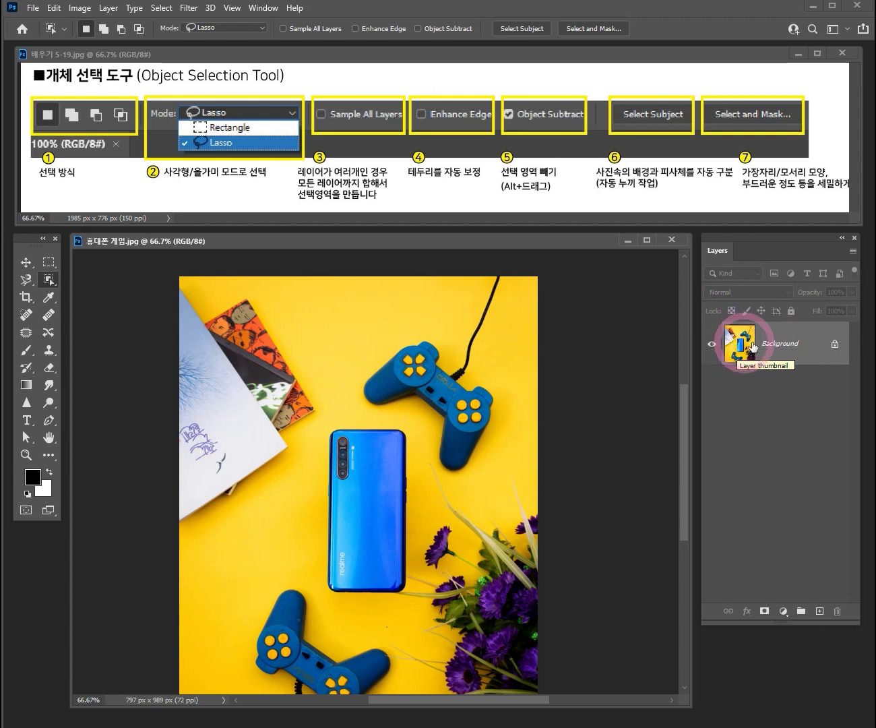
Unlock the photo's Background layer to turn it into a regular layer
click(834, 346)
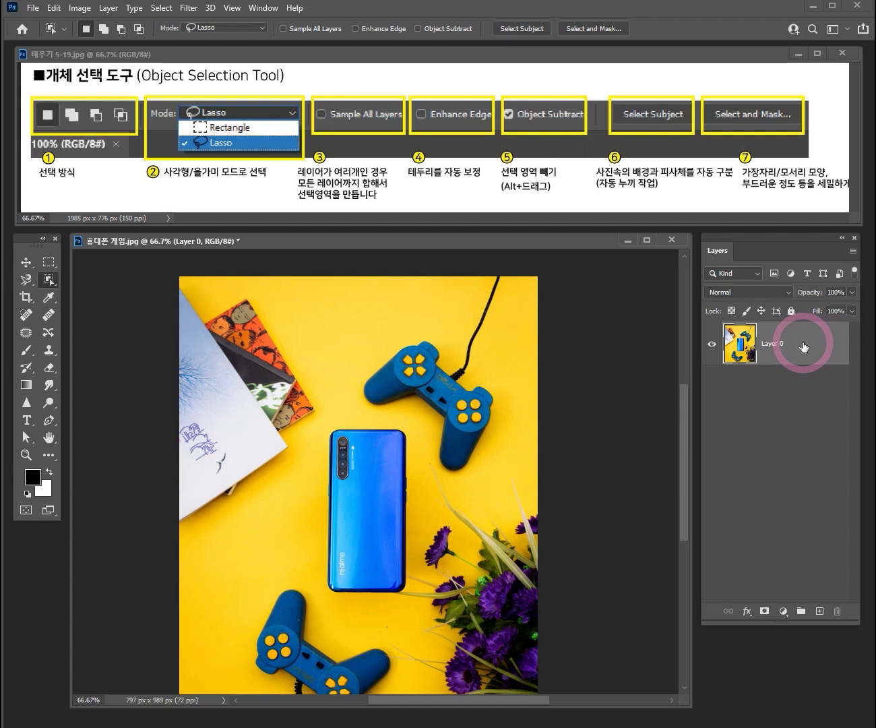
Create a duplicate of Layer 0 and an empty layer above it, and delete both again
key(ctrl+j)
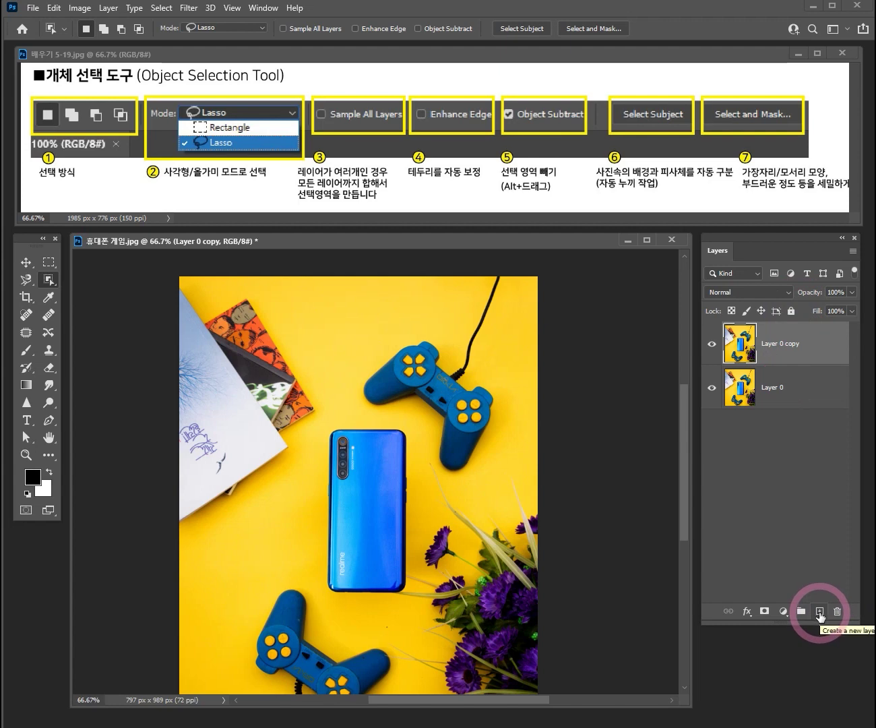
click(820, 612)
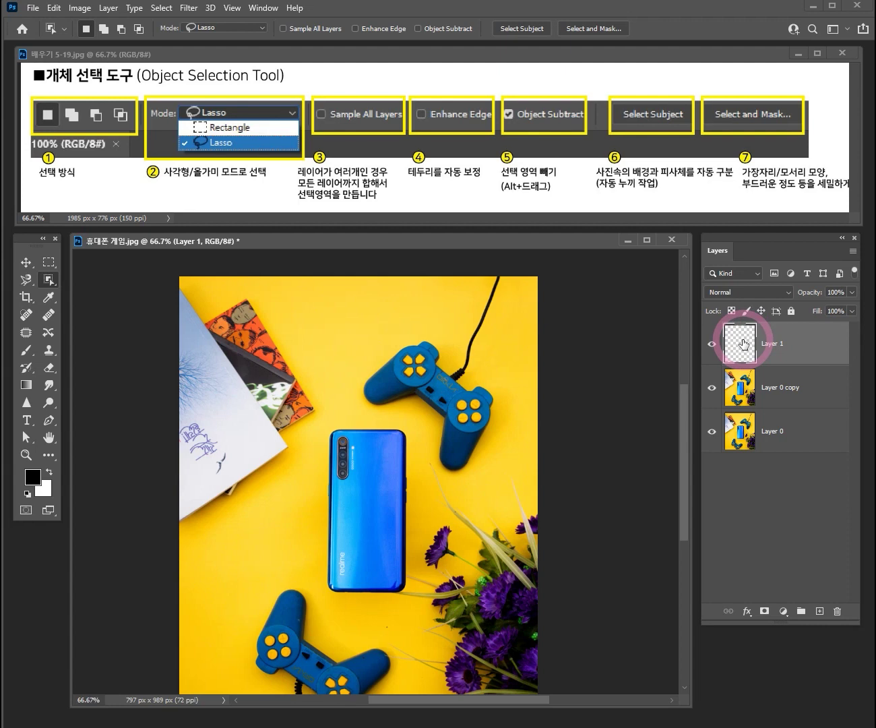
drag(744, 345, 821, 430)
drag(834, 548, 837, 611)
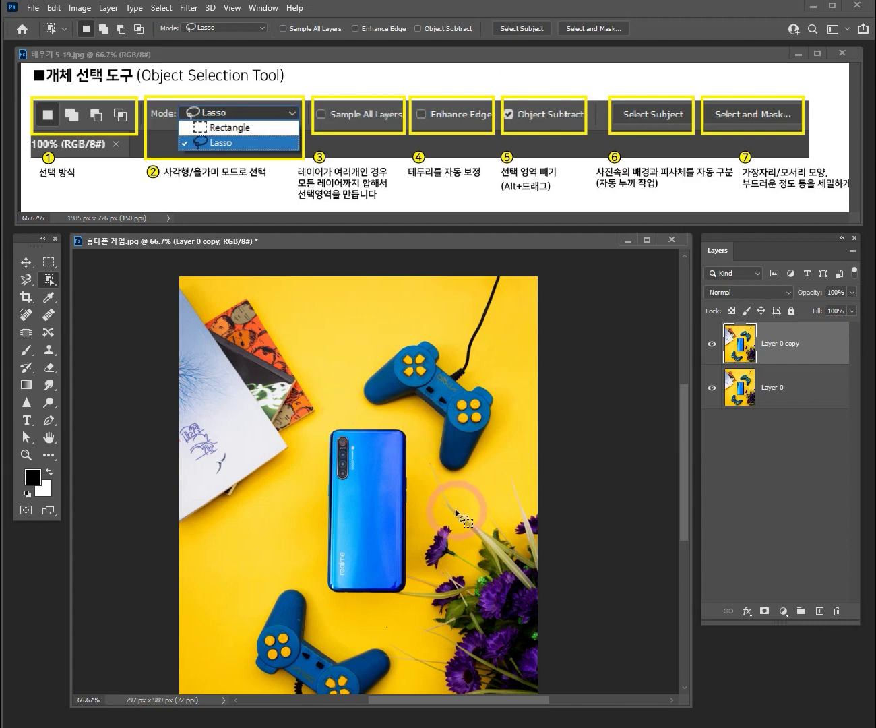
drag(773, 357, 837, 610)
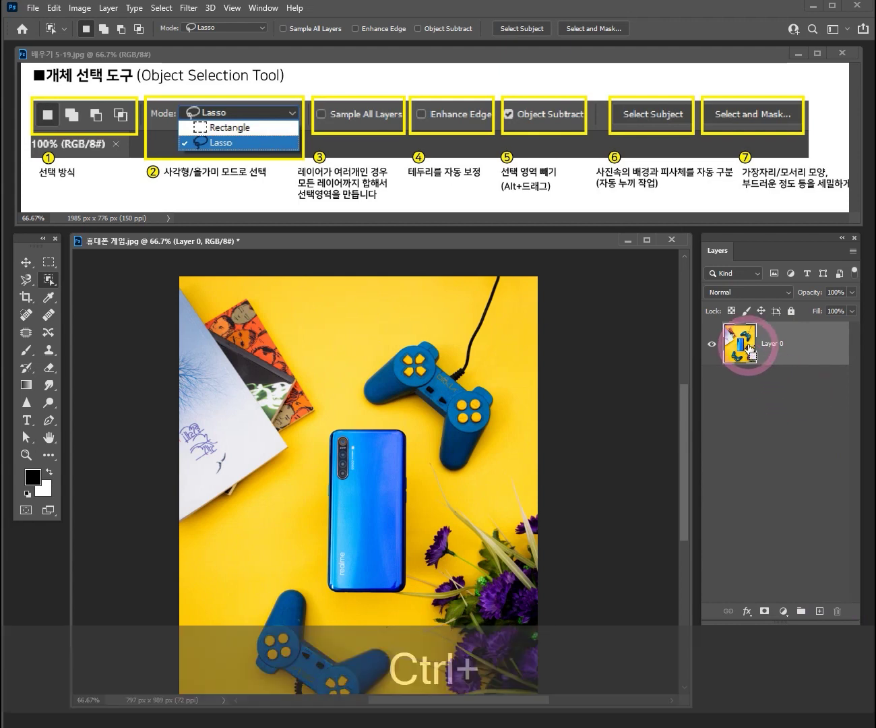
Duplicate Layer 0 and hide the original layer beneath the copy
key(ctrl+j)
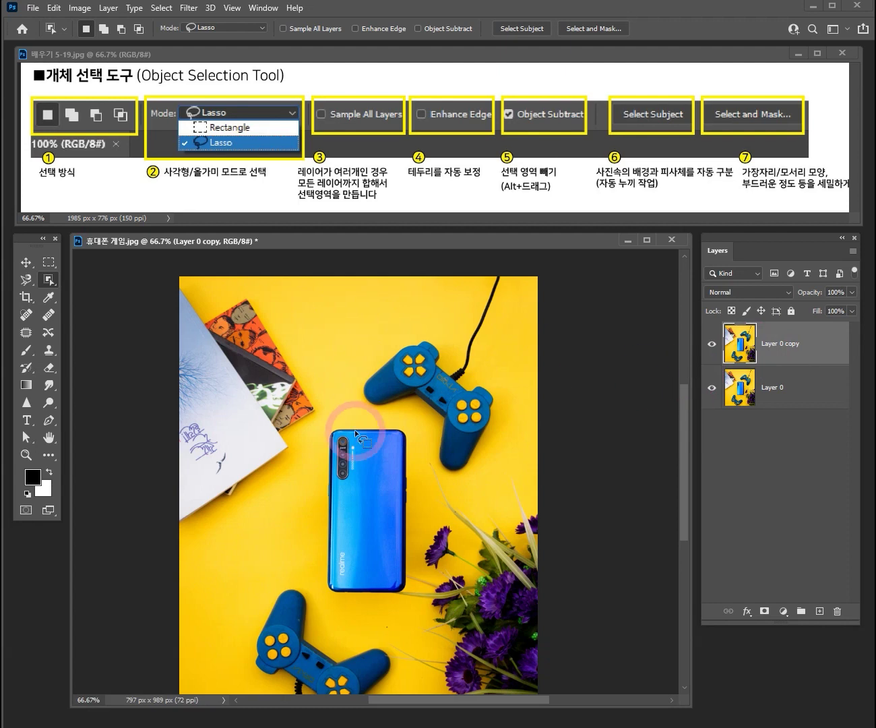
click(712, 389)
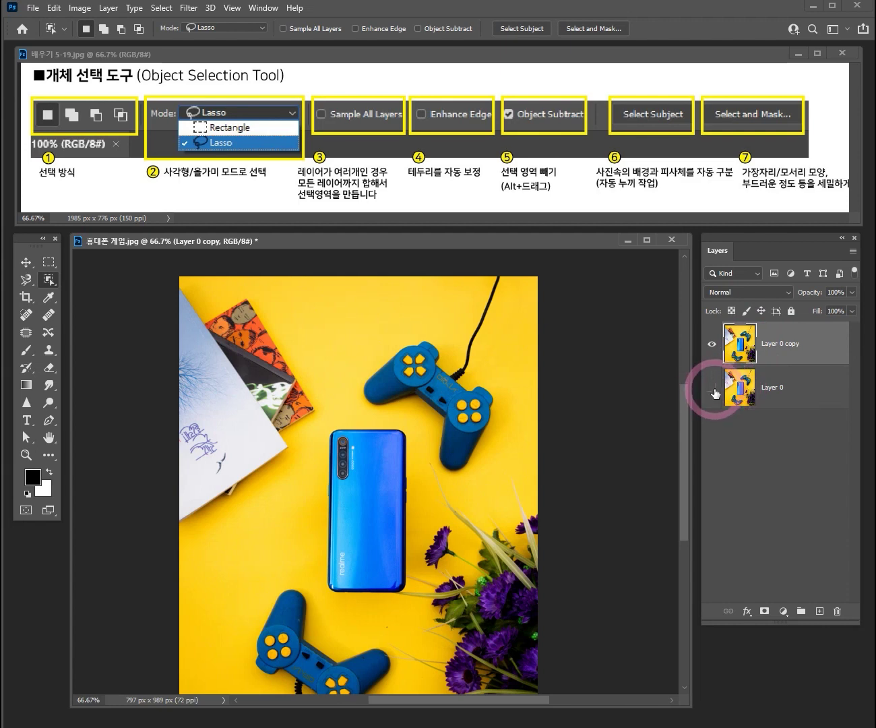
Activate the Object Selection tool and set its selection mode to Rectangle
click(48, 281)
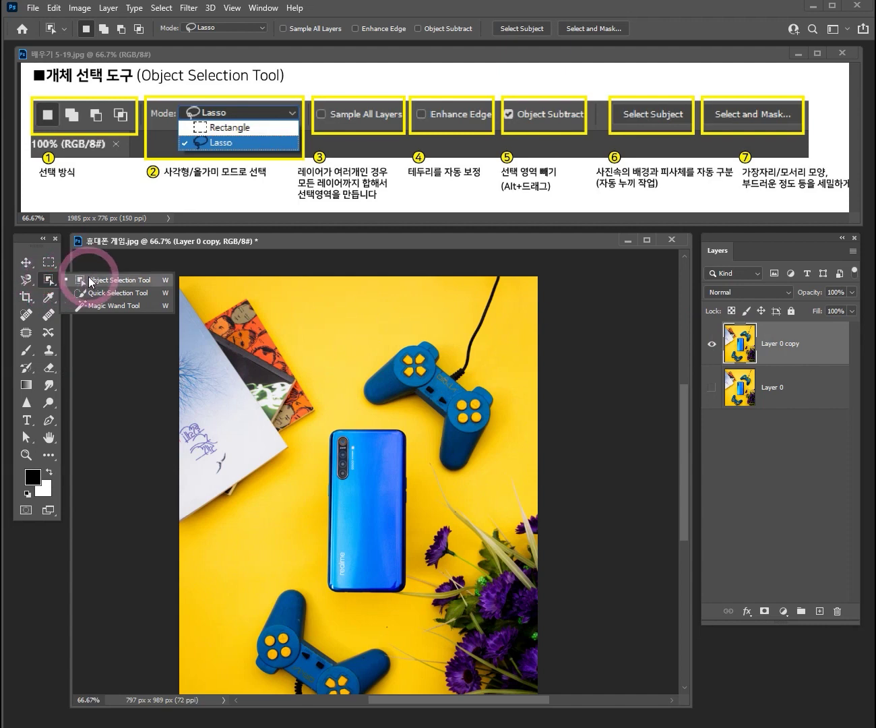
click(89, 283)
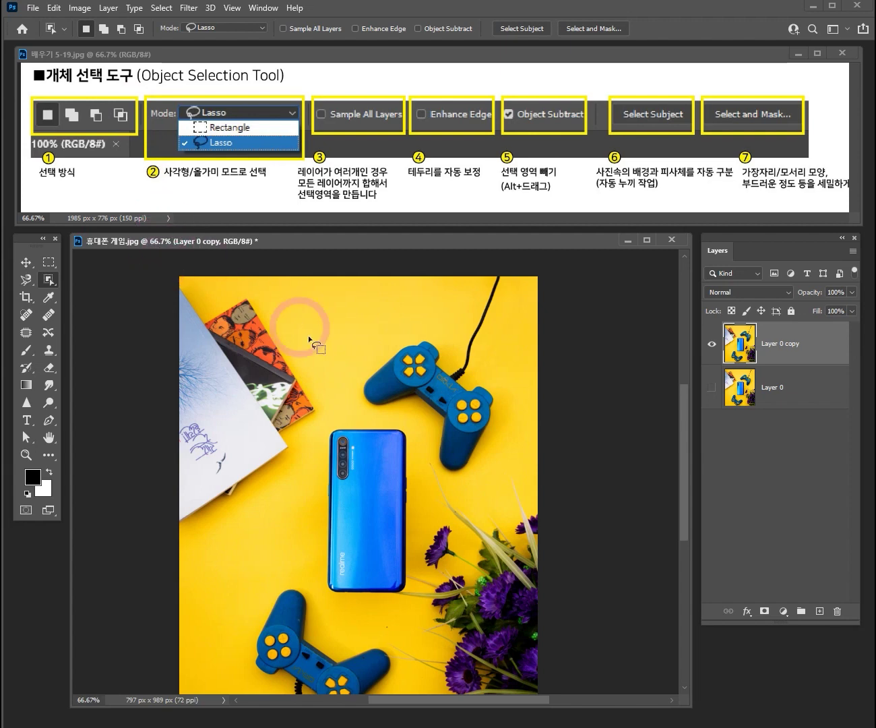
key(ctrl+space)
click(355, 364)
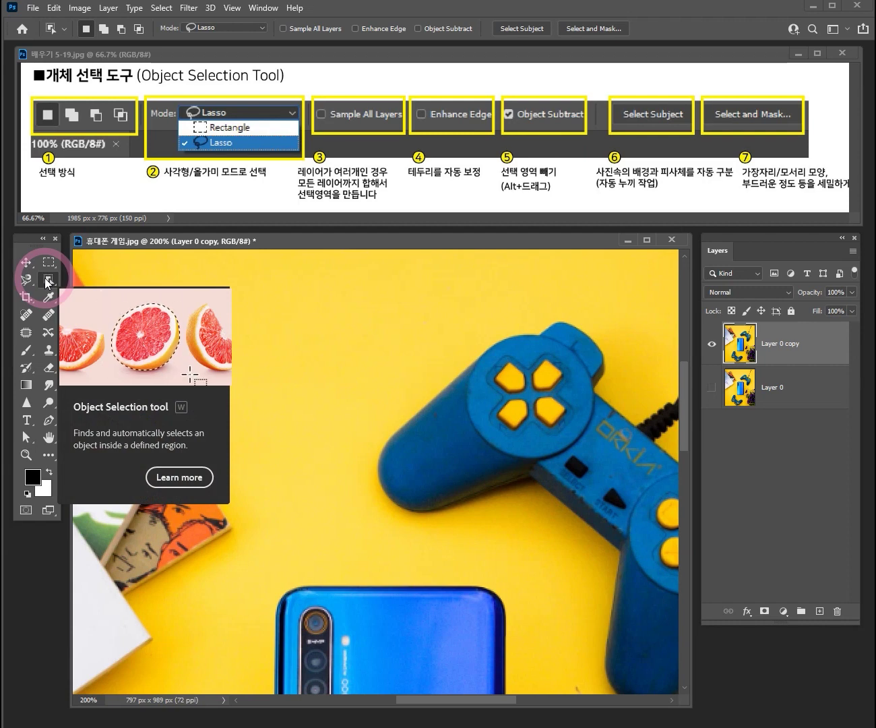
click(228, 25)
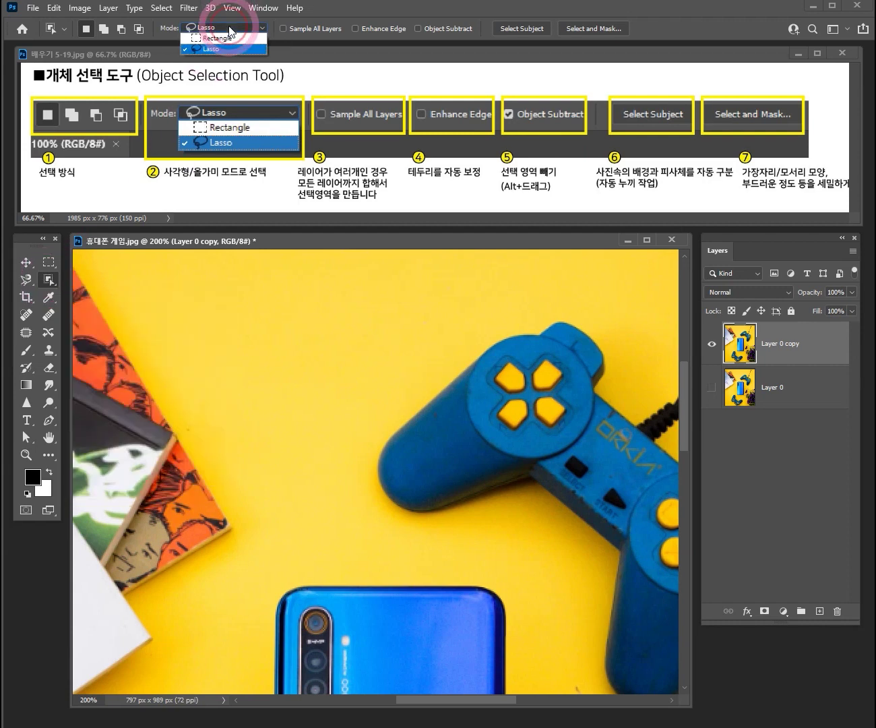
click(227, 38)
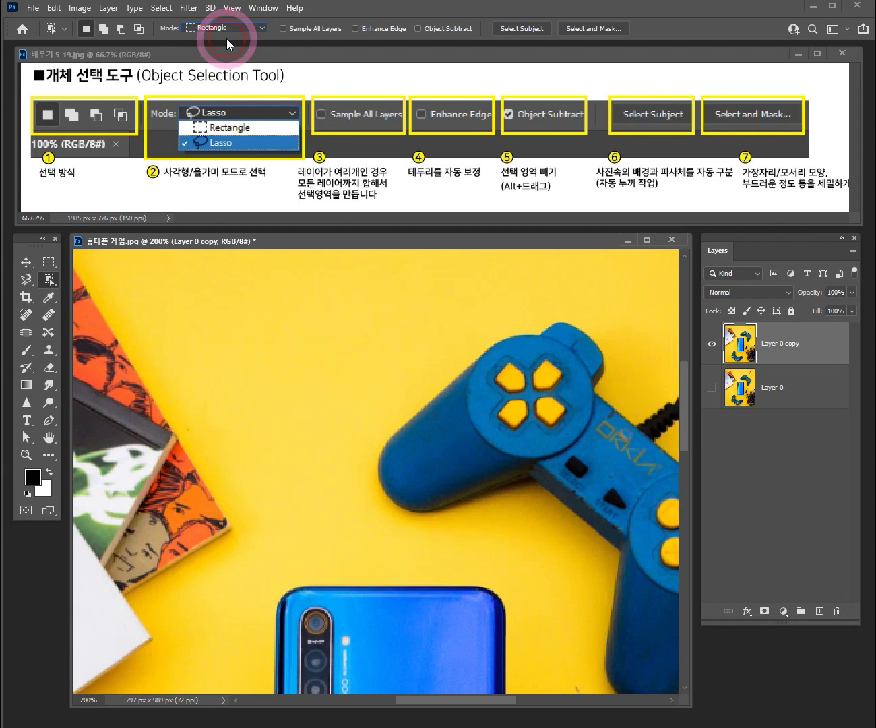
click(226, 29)
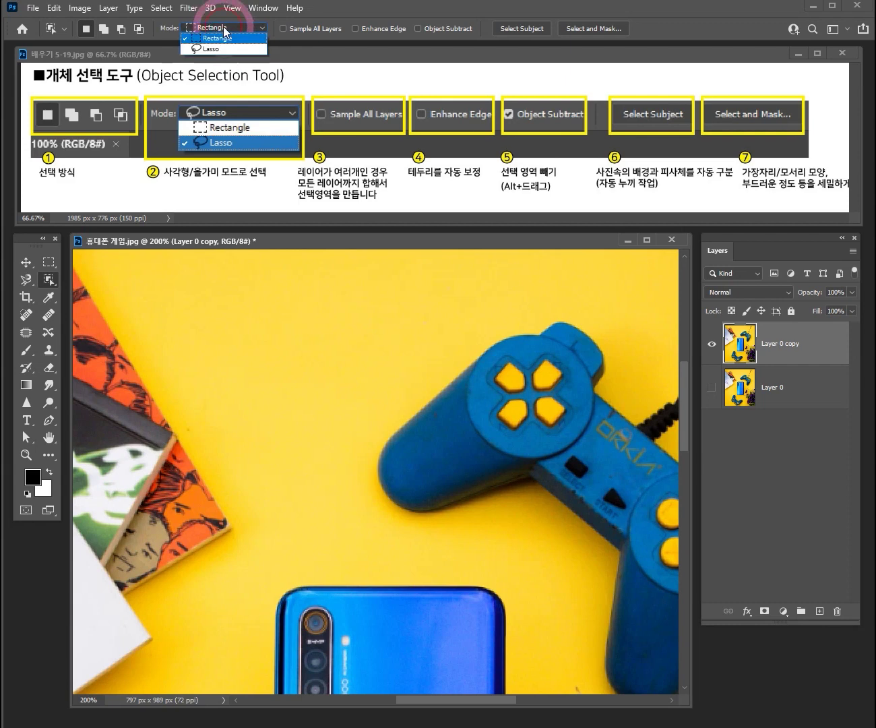
click(221, 49)
click(227, 30)
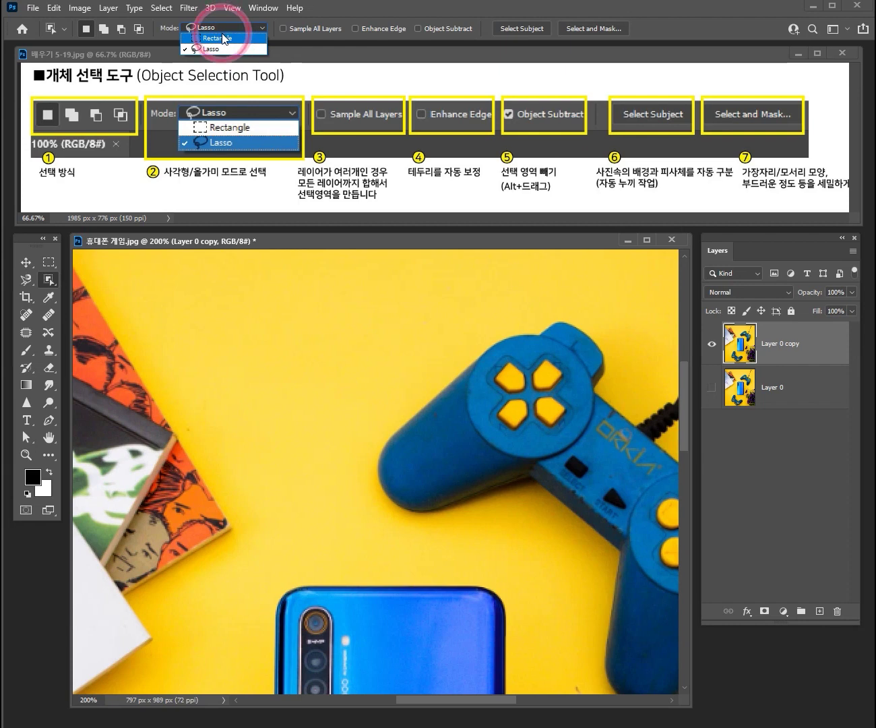
click(222, 39)
Select the left grip of the upper game controller by drawing an Object Selection rectangle around it
drag(342, 325, 592, 548)
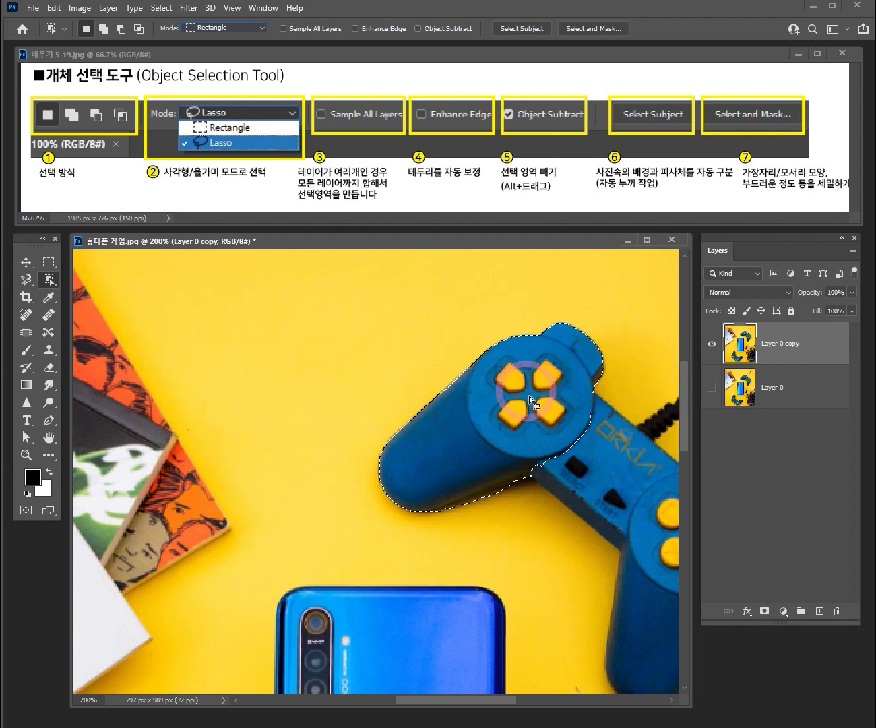
drag(587, 430, 411, 399)
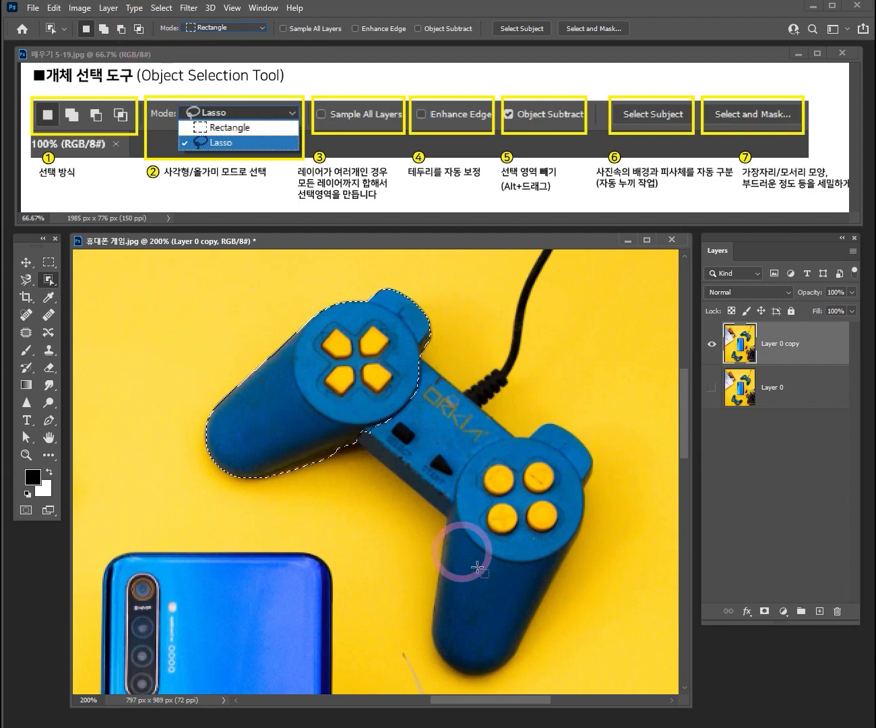
Extend the selection with added Object Selection rectangles around the upper controller's middle section and right grip
key(shift)
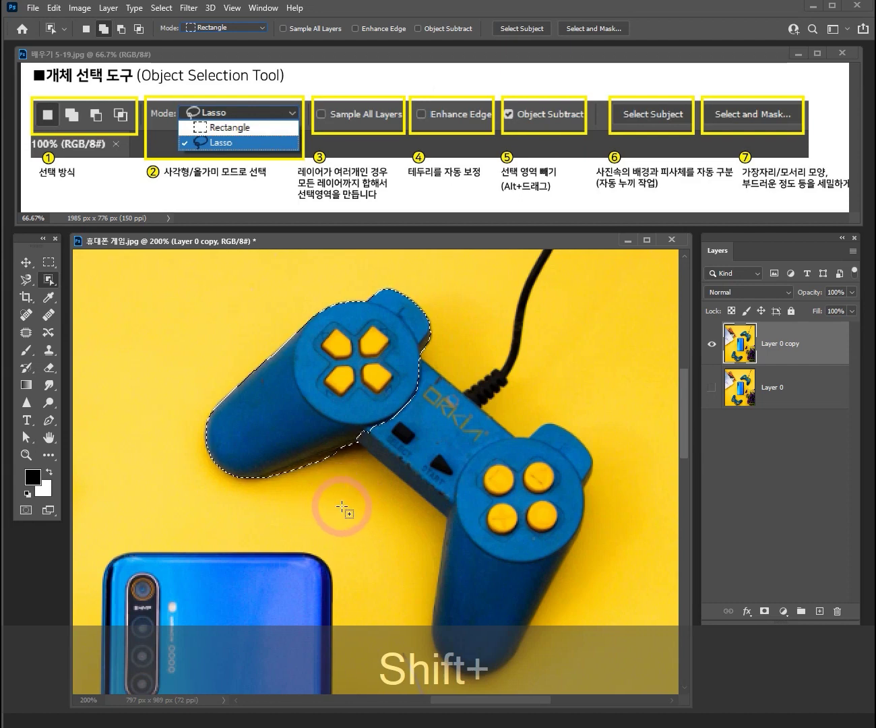
drag(343, 518, 515, 367)
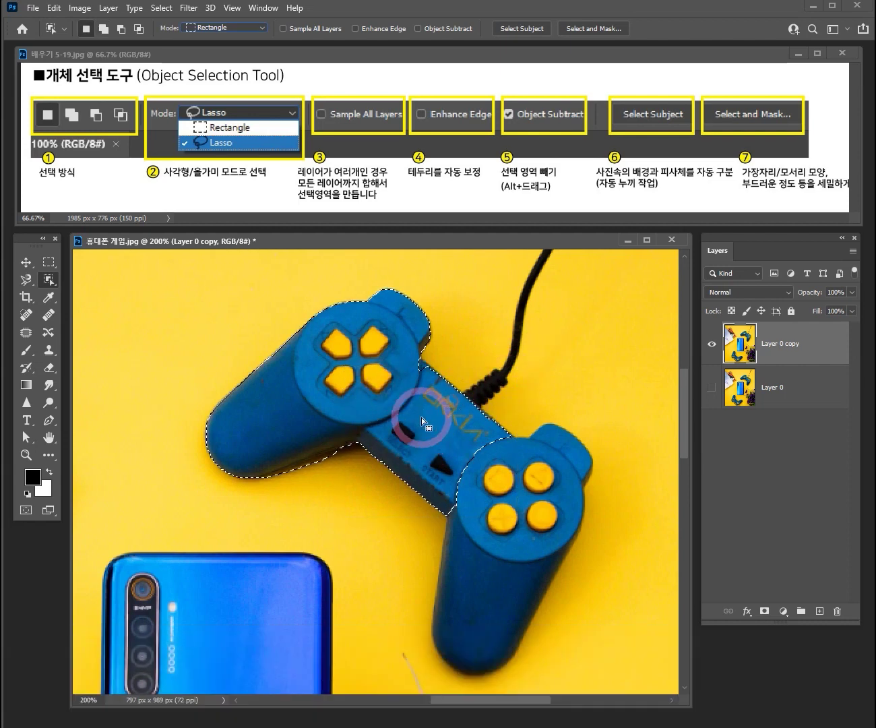
drag(421, 418, 604, 674)
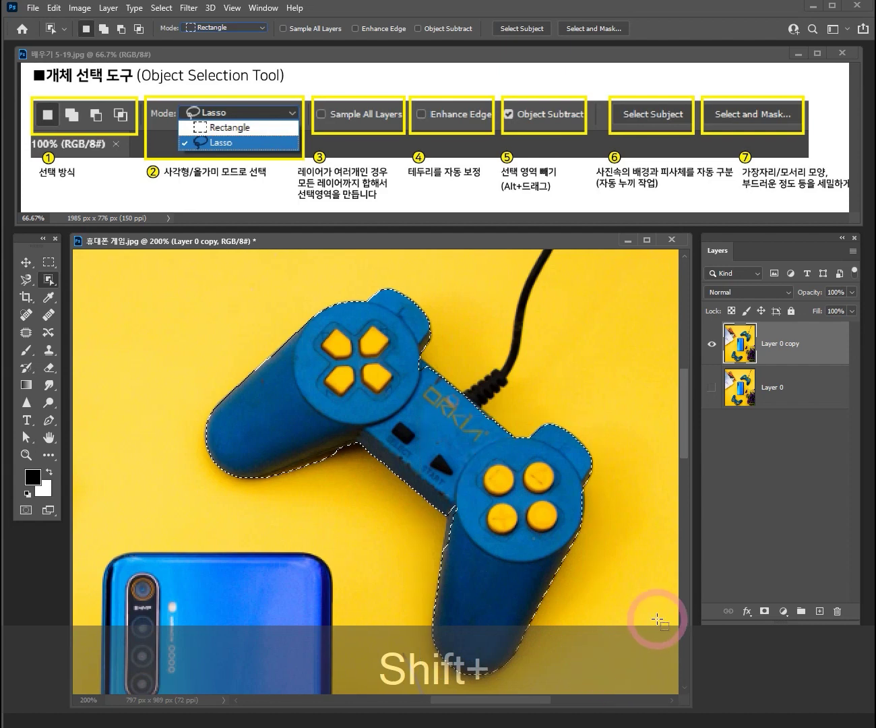
drag(620, 610, 597, 585)
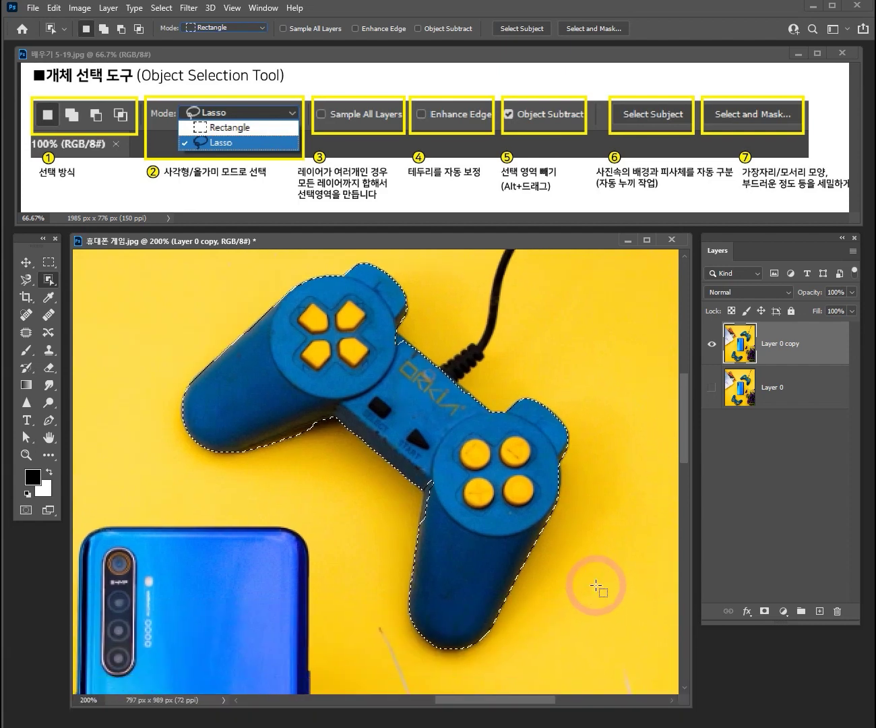
Subtract the upper controller's right half from the selection with a rectangle starting at its middle section
key(alt)
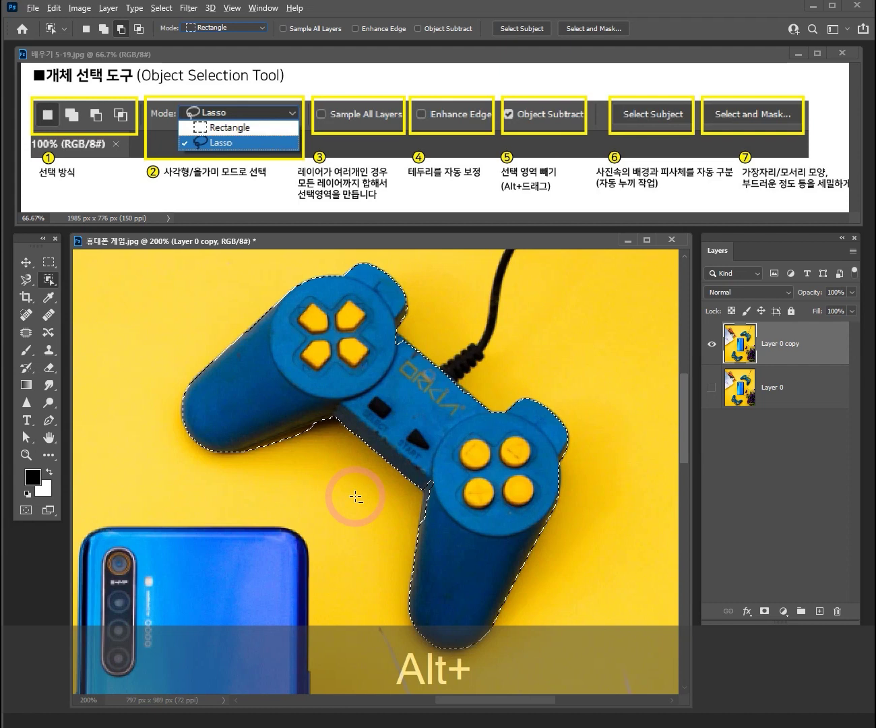
drag(376, 663, 598, 385)
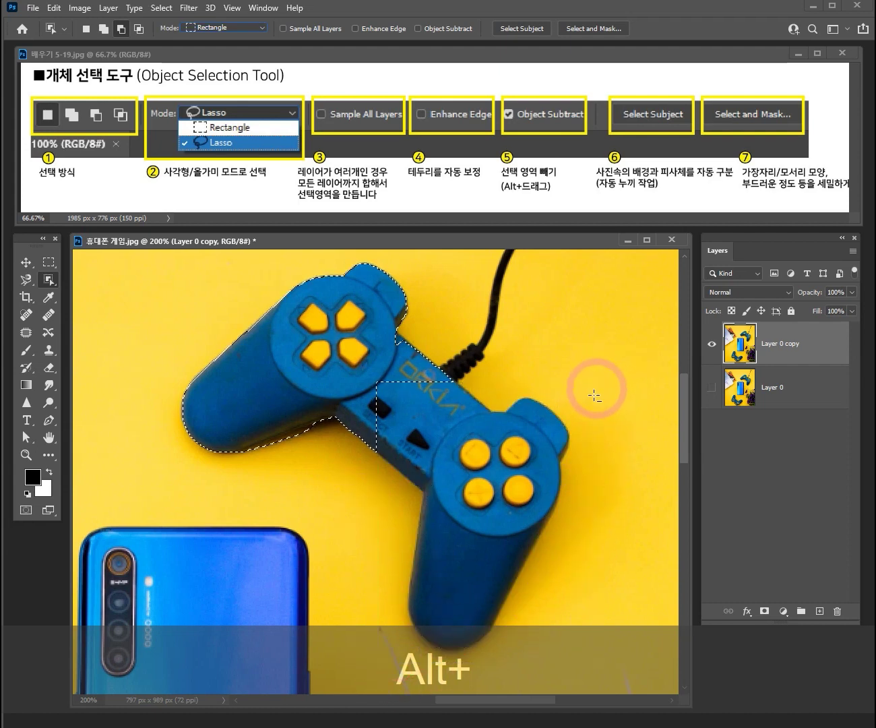
ctrl+click(344, 355)
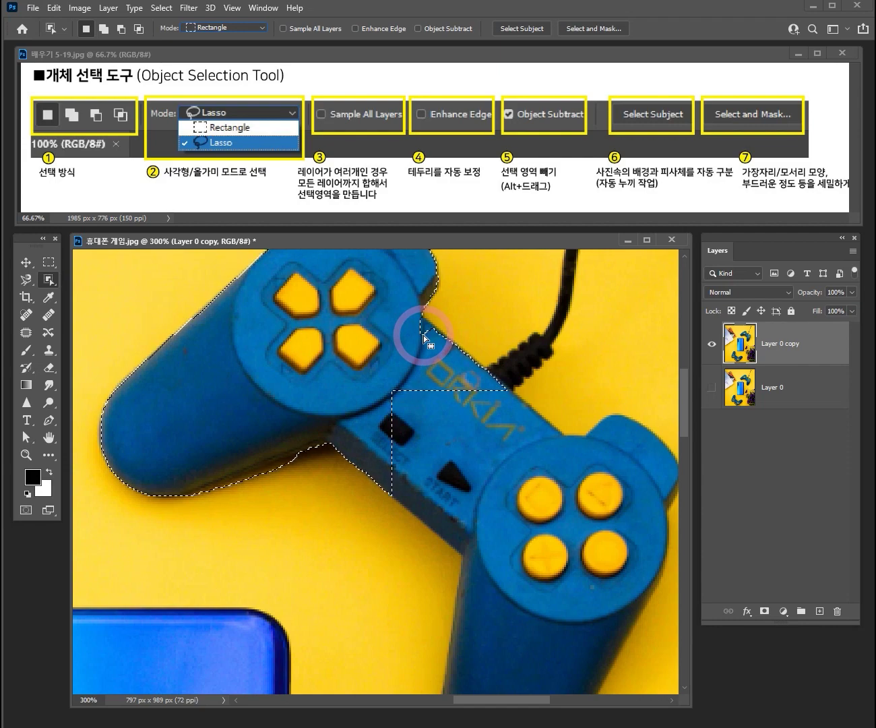
drag(423, 335, 440, 397)
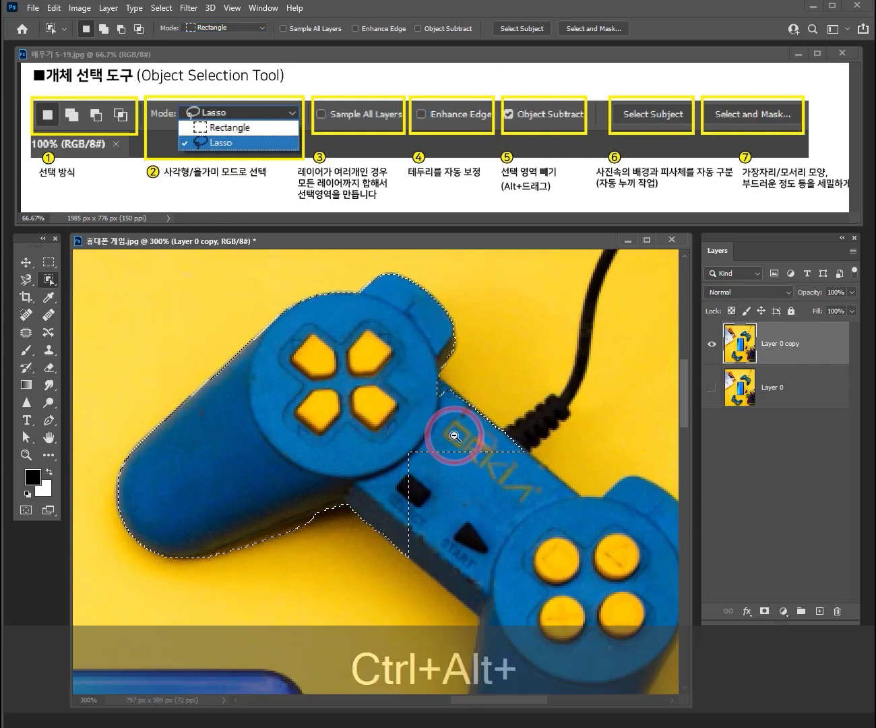
key(ctrl+alt+minus)
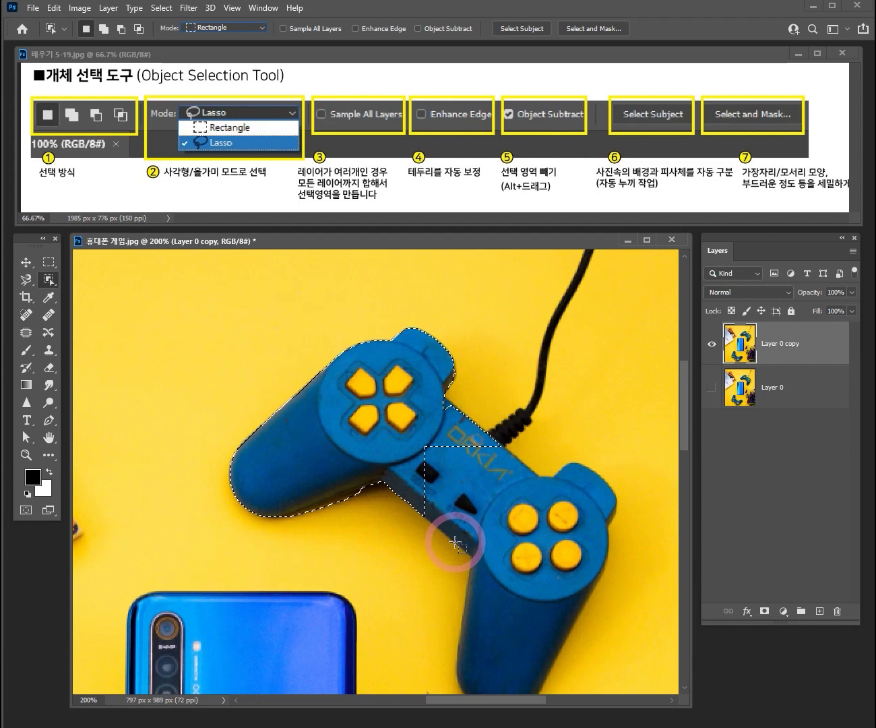
Intersect the selection with a rectangle around the upper controller's middle section, and clear the selection
key(shift)
key(alt)
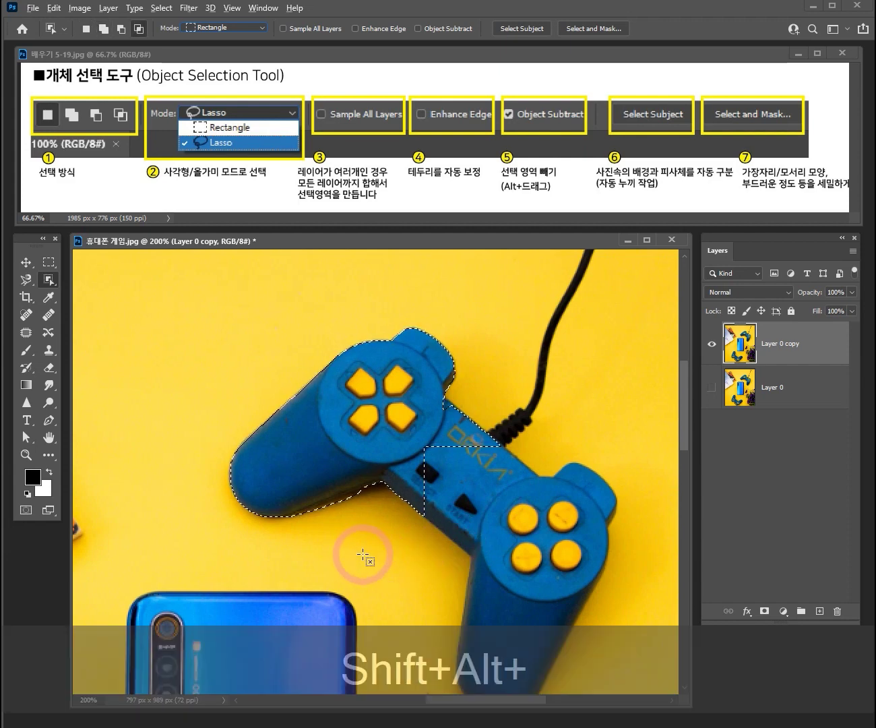
drag(337, 562, 538, 403)
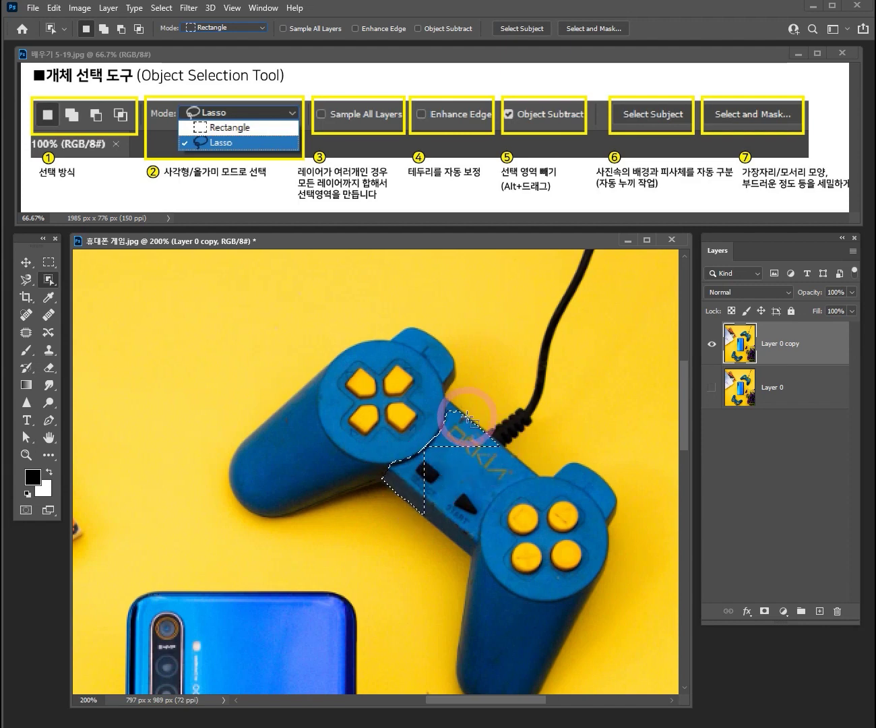
key(ctrl)
key(ctrl+d)
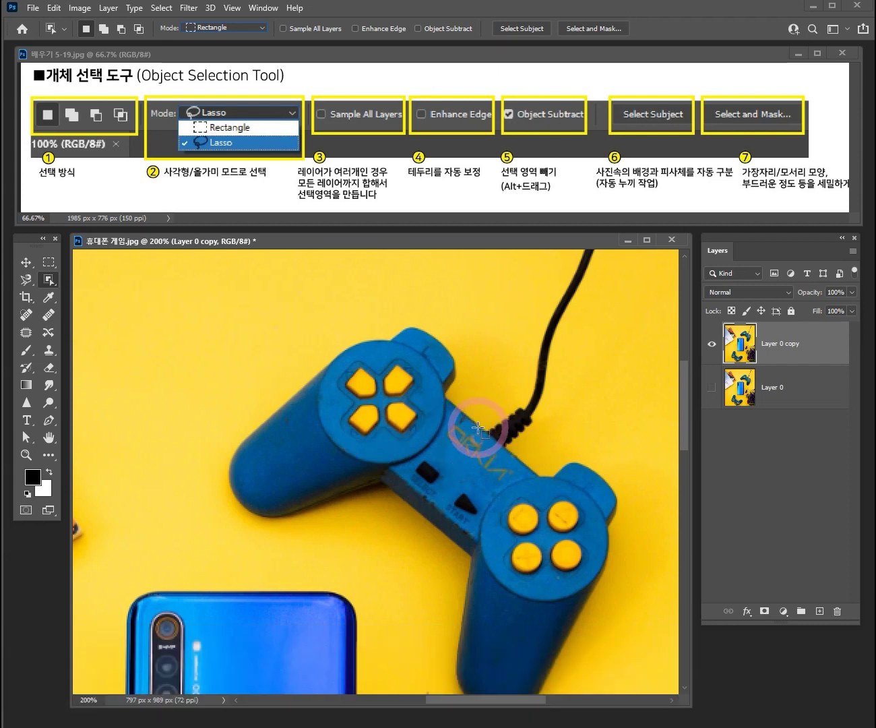
Select the whole upper controller with an Object Selection rectangle, adding the missing part with a second rectangle
ctrl+alt+click(438, 425)
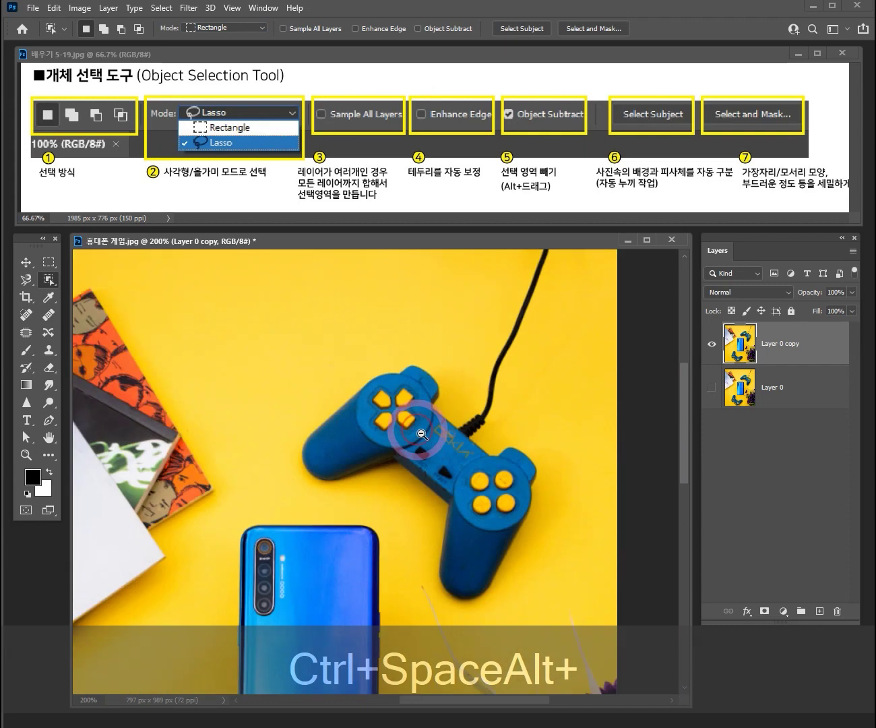
ctrl+alt+click(448, 471)
ctrl+click(434, 465)
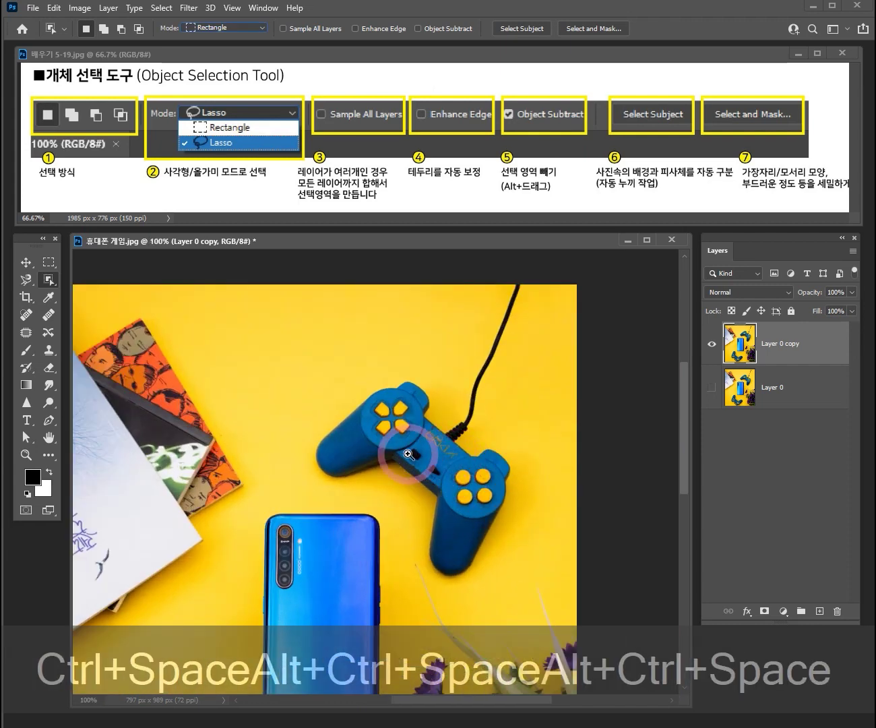
ctrl+click(407, 454)
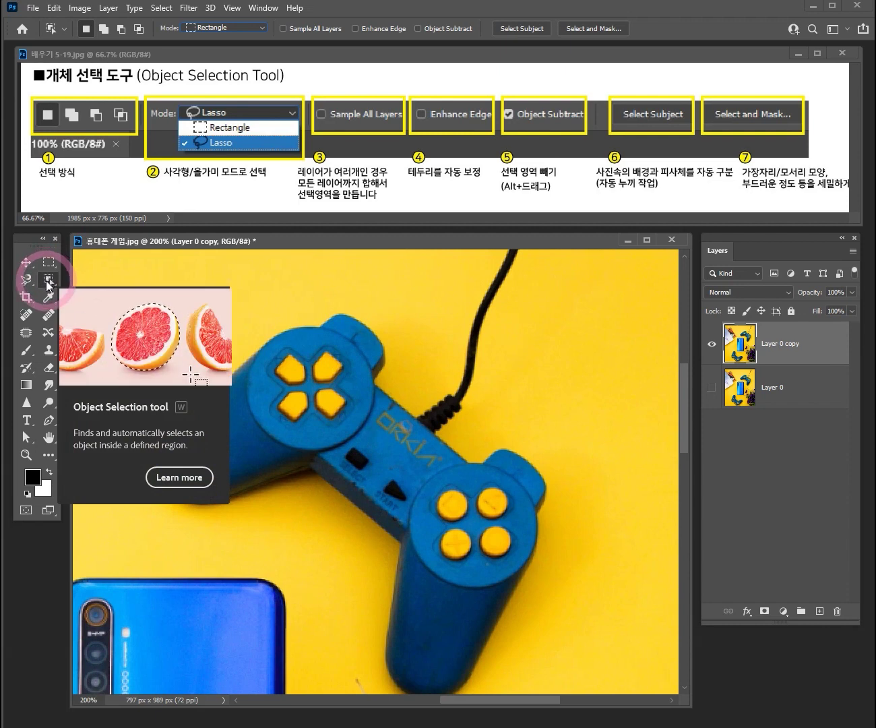
drag(201, 302, 478, 362)
ctrl+alt+click(529, 542)
key(shift)
drag(377, 339, 487, 438)
Add the blue phone to the controller selection by drawing an Object Selection rectangle around it
key(space)
click(380, 346)
scroll(377, 360, down, 2)
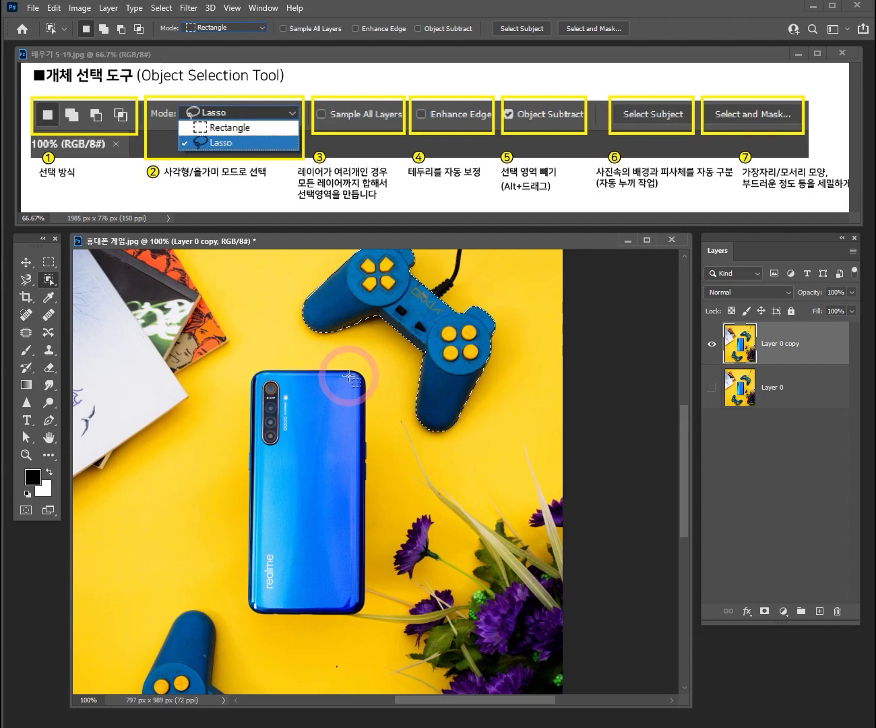
key(shift)
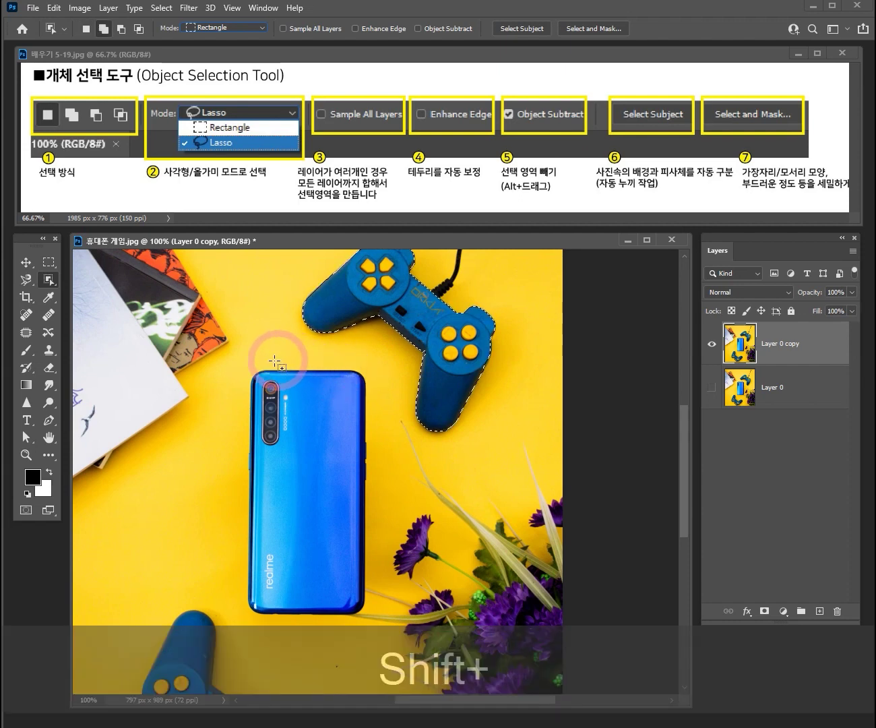
drag(243, 364, 372, 621)
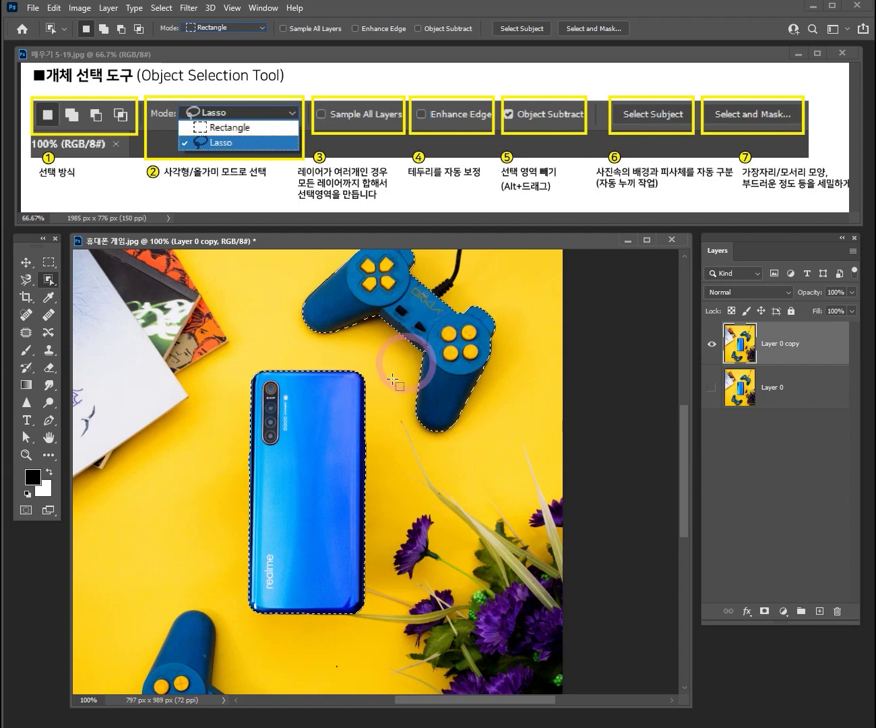
Shift the selected controller and phone down and to the right with the Move tool
click(26, 264)
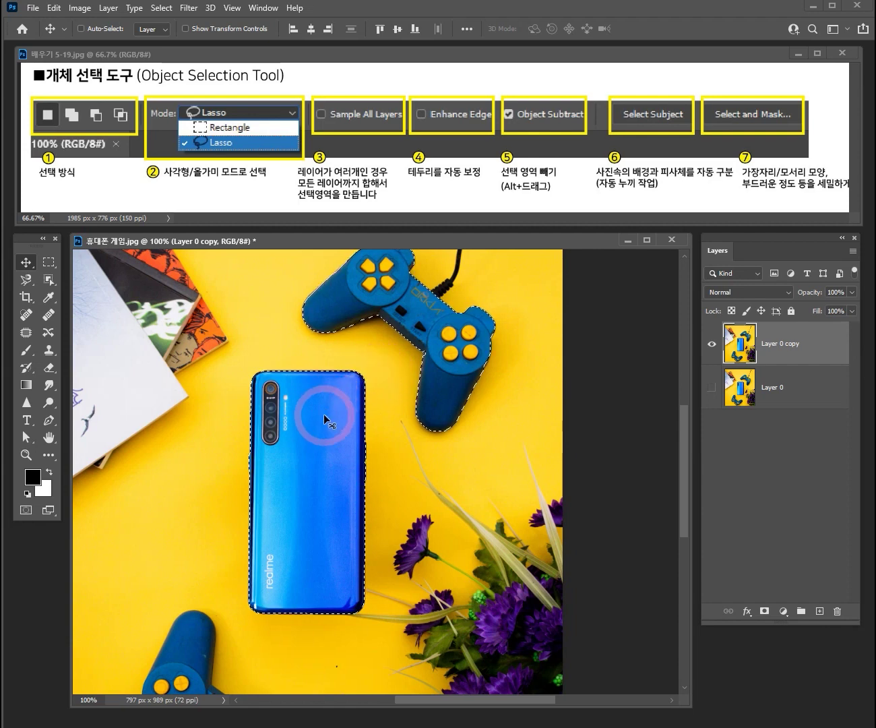
drag(324, 414, 424, 468)
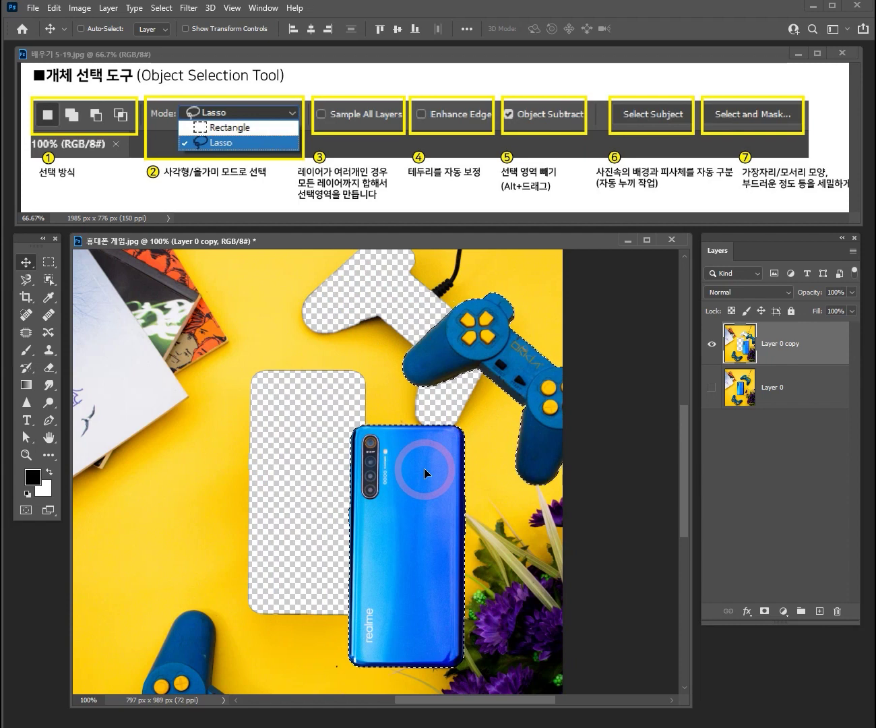
drag(424, 467, 395, 505)
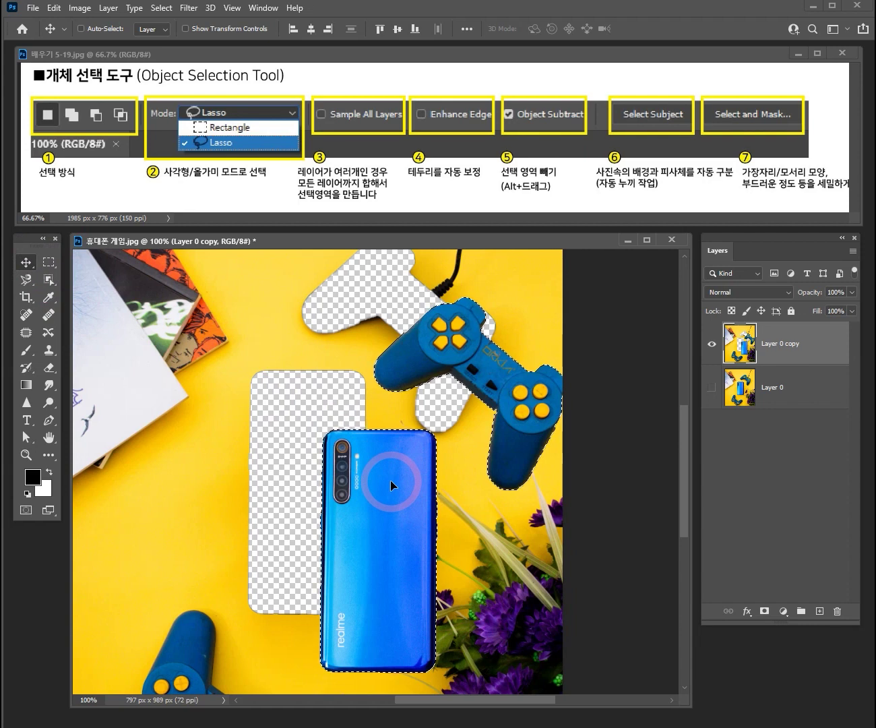
Undo the move of the controller and phone, and clear the selection
key(ctrl)
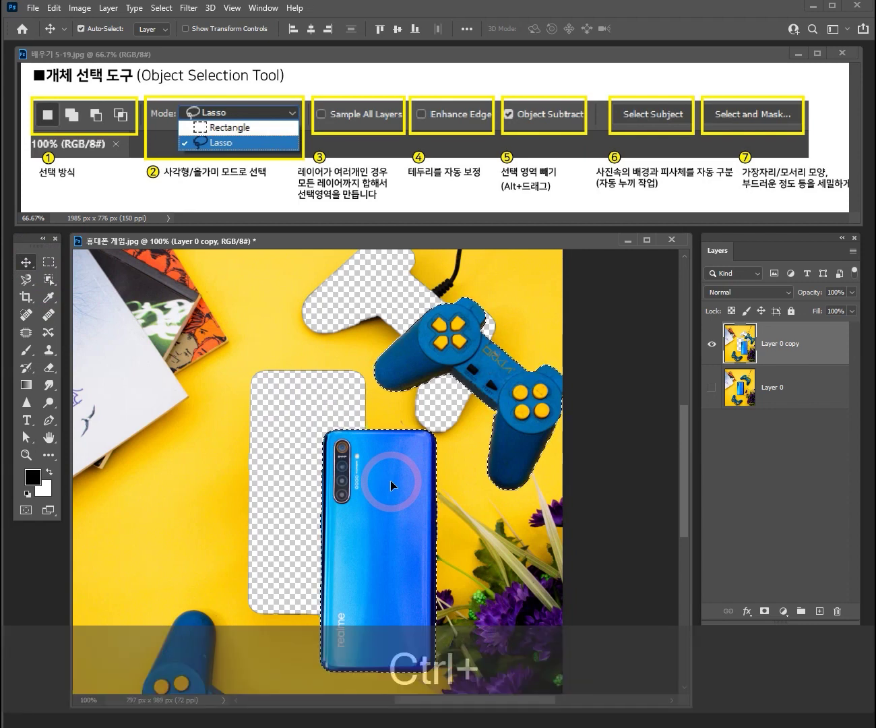
key(ctrl+z)
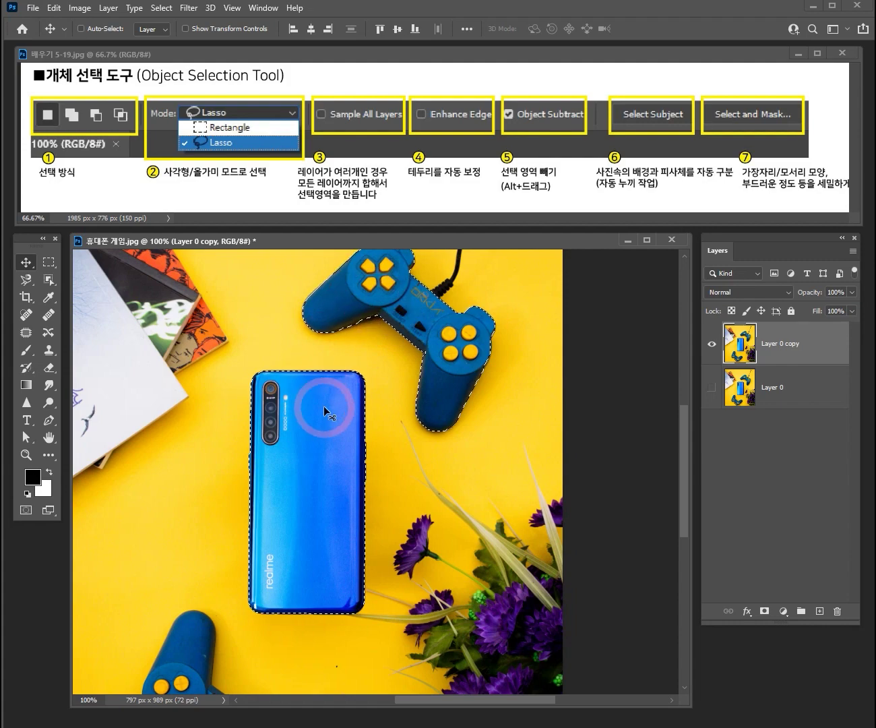
key(ctrl+d)
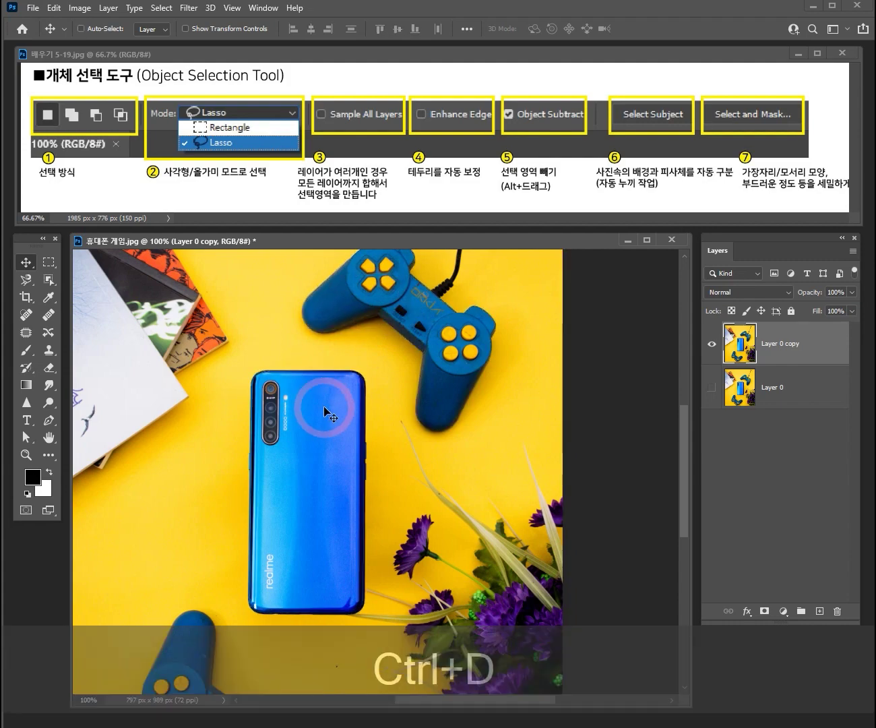
Activate the Object Selection tool and set its selection mode to Lasso
key(ctrl+space)
click(336, 384)
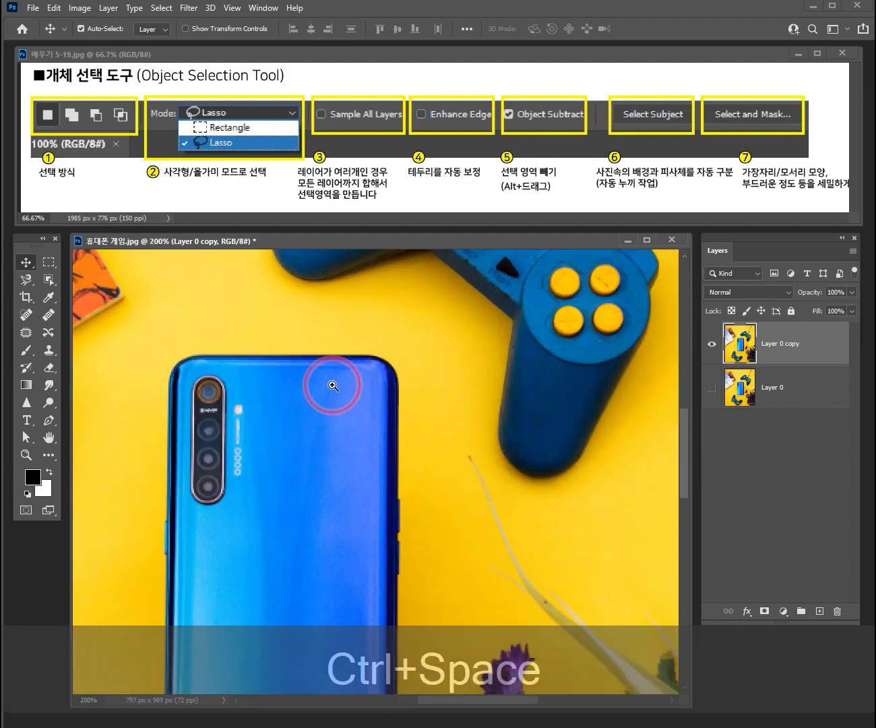
click(337, 382)
ctrl+alt+click(380, 357)
ctrl+alt+click(383, 356)
ctrl+alt+click(383, 354)
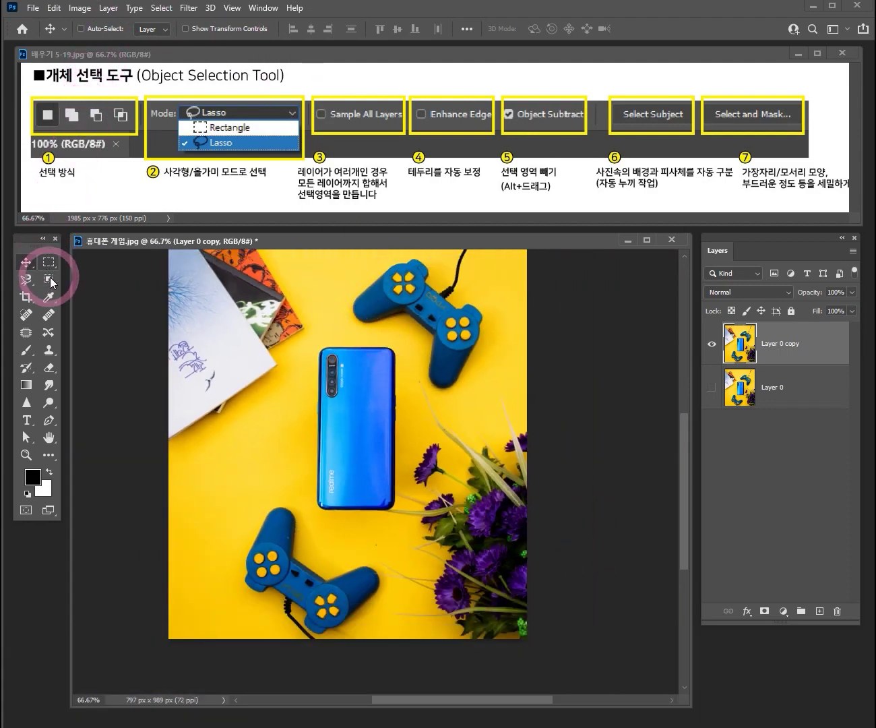
click(51, 279)
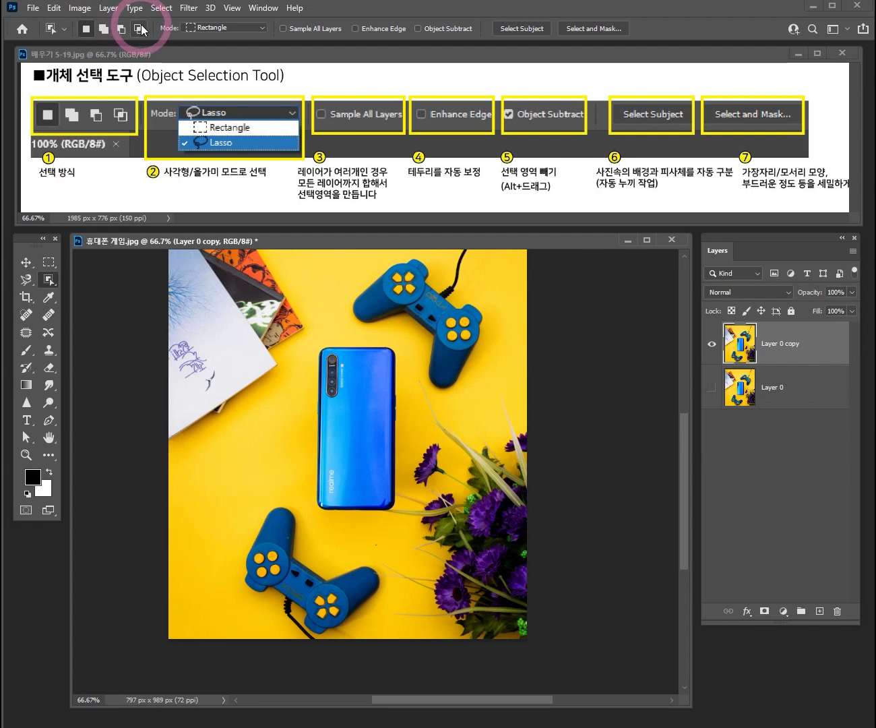
click(218, 29)
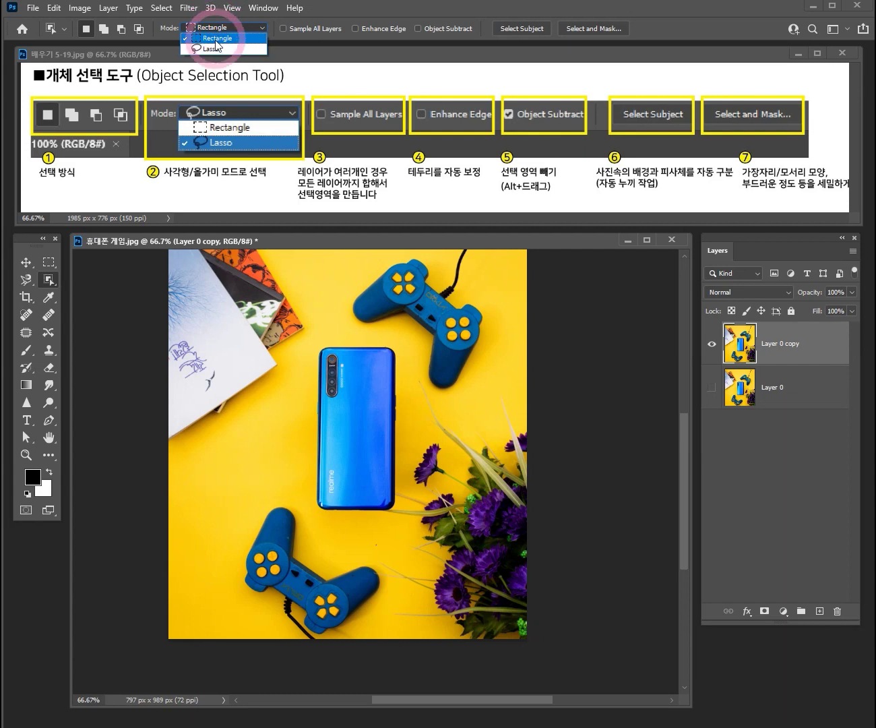
click(215, 45)
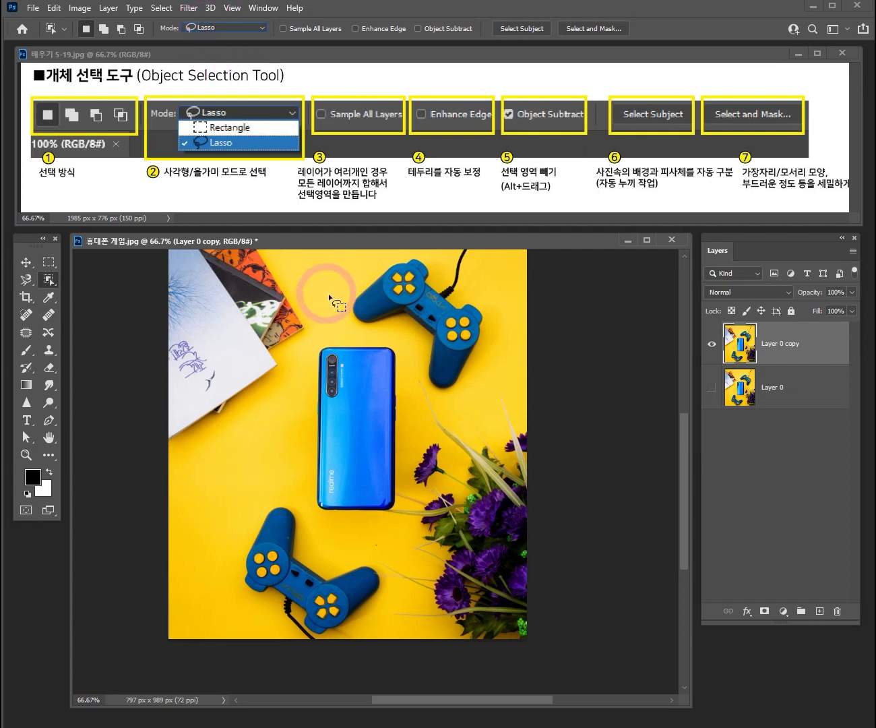
Select the single purple flower beside the phone by drawing an Object Selection lasso loop around it
key(ctrl+space)
click(372, 290)
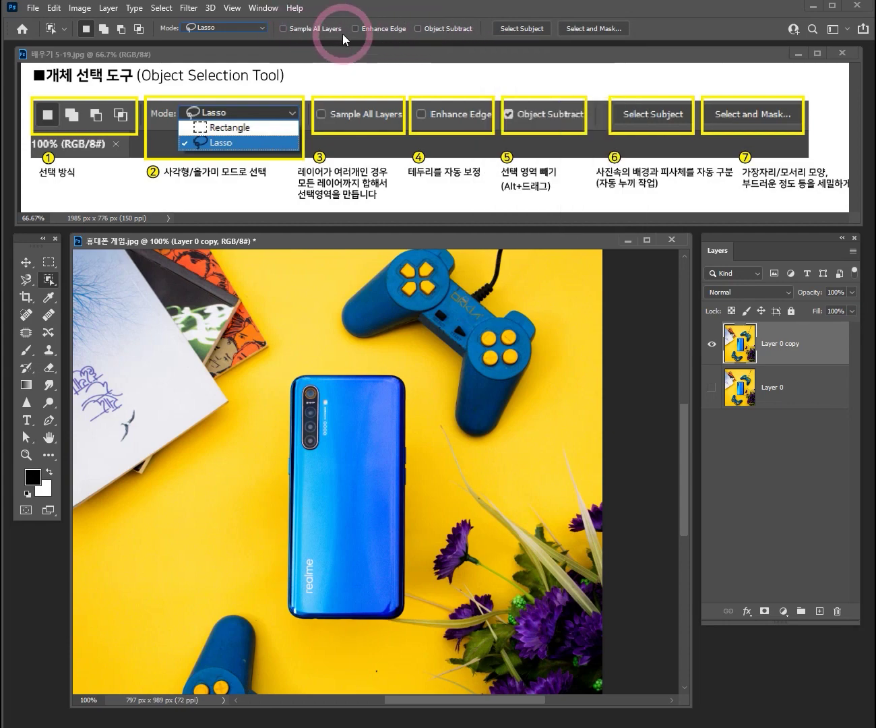
key(ctrl+space)
ctrl+click(340, 410)
drag(362, 422, 318, 352)
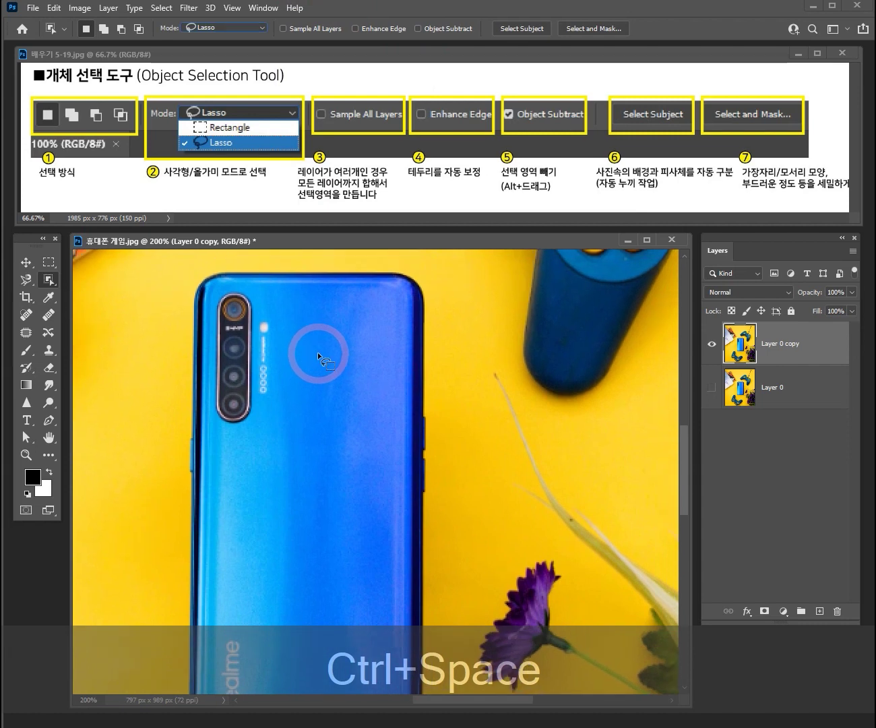
drag(430, 469, 261, 305)
drag(404, 407, 348, 400)
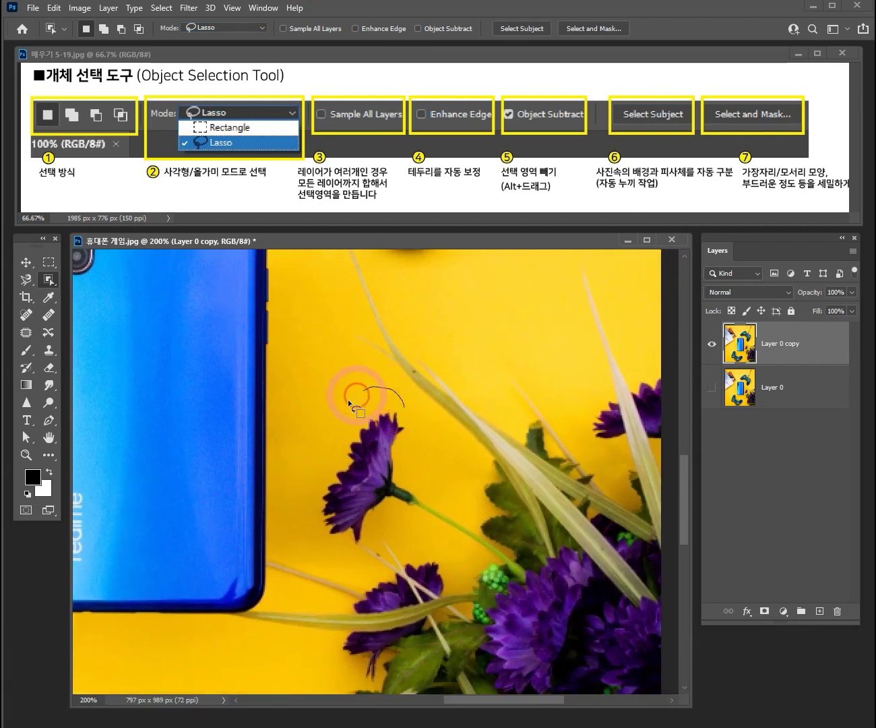
drag(403, 406, 404, 403)
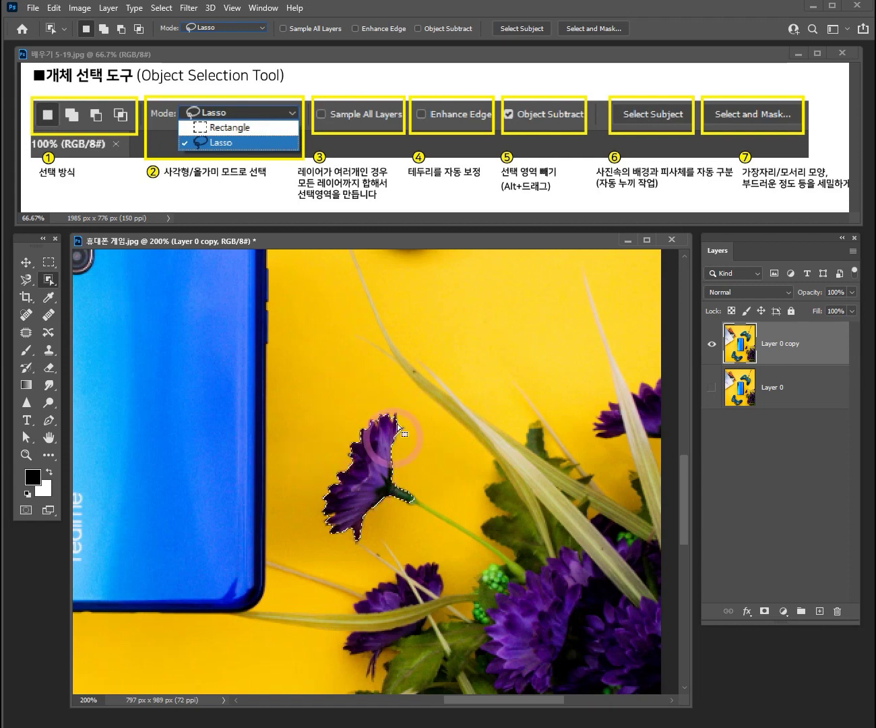
Shift the selected purple flower straight up above its original spot with the Move tool
click(25, 262)
drag(356, 426, 365, 308)
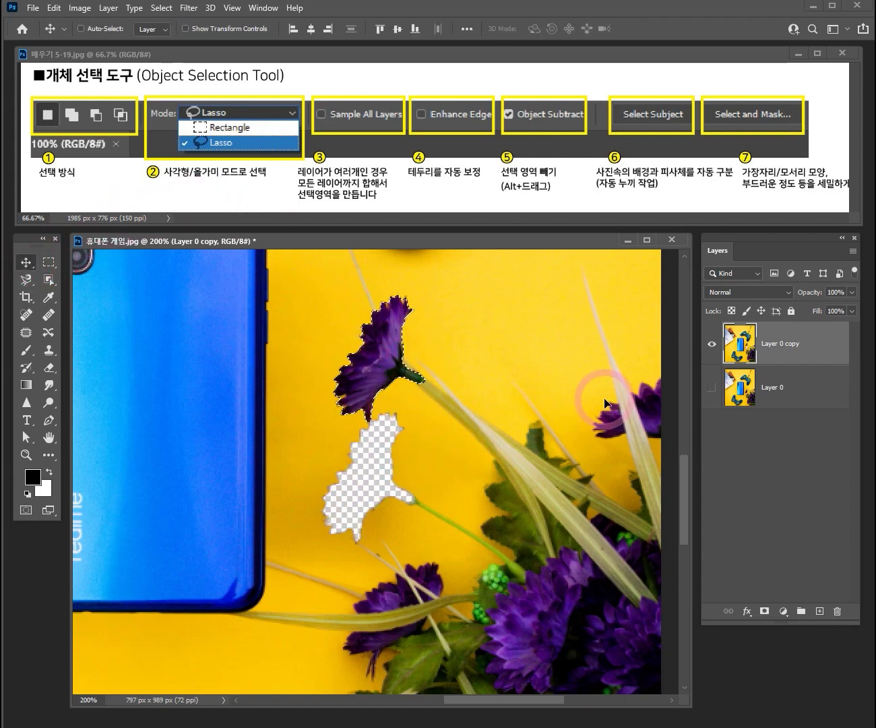
key(ctrl)
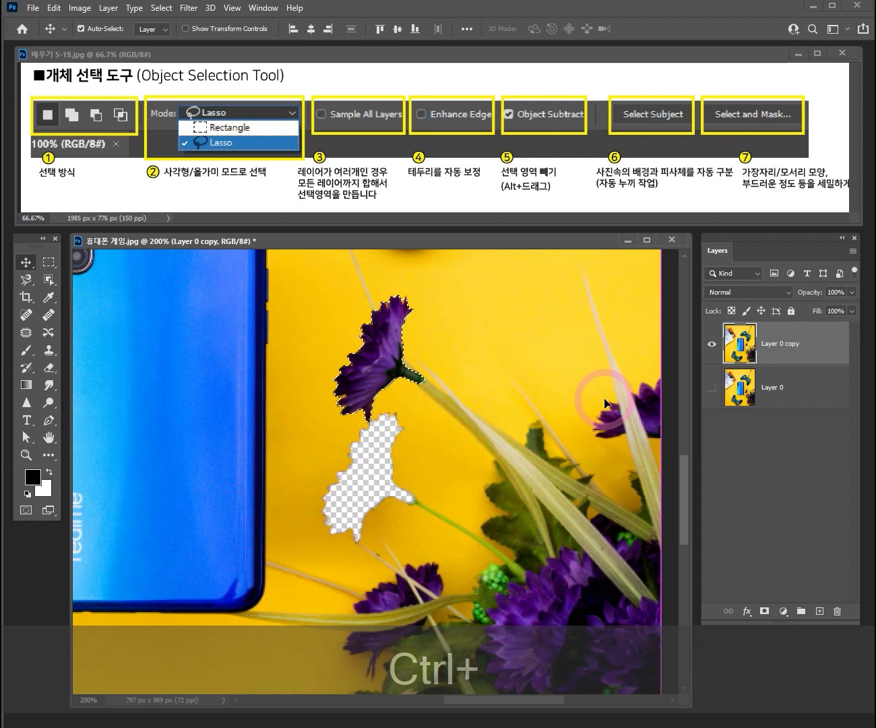
Undo the move of the purple flower and clear the selection
key(ctrl+z)
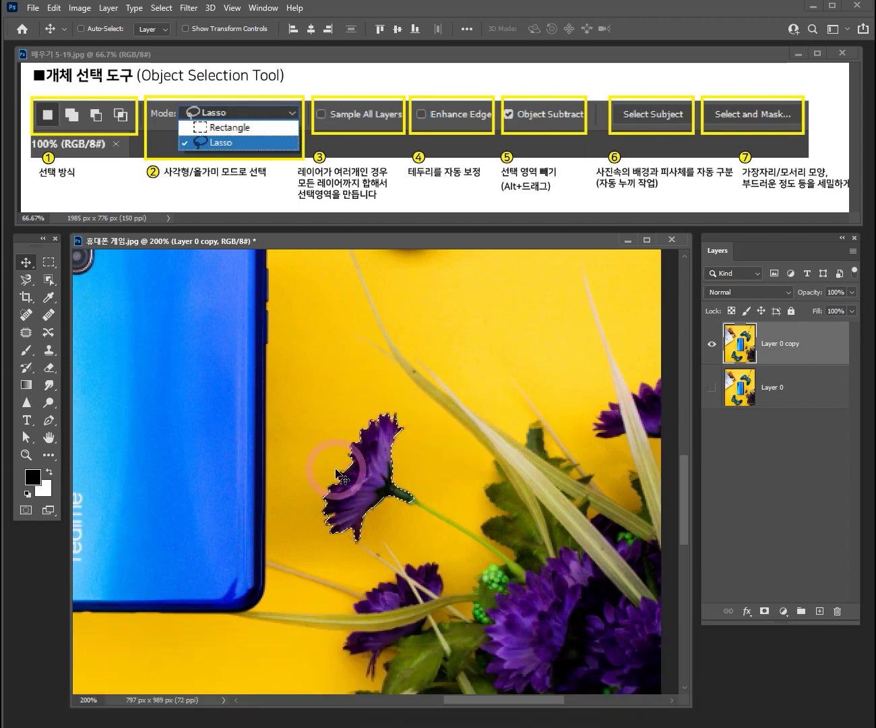
key(ctrl)
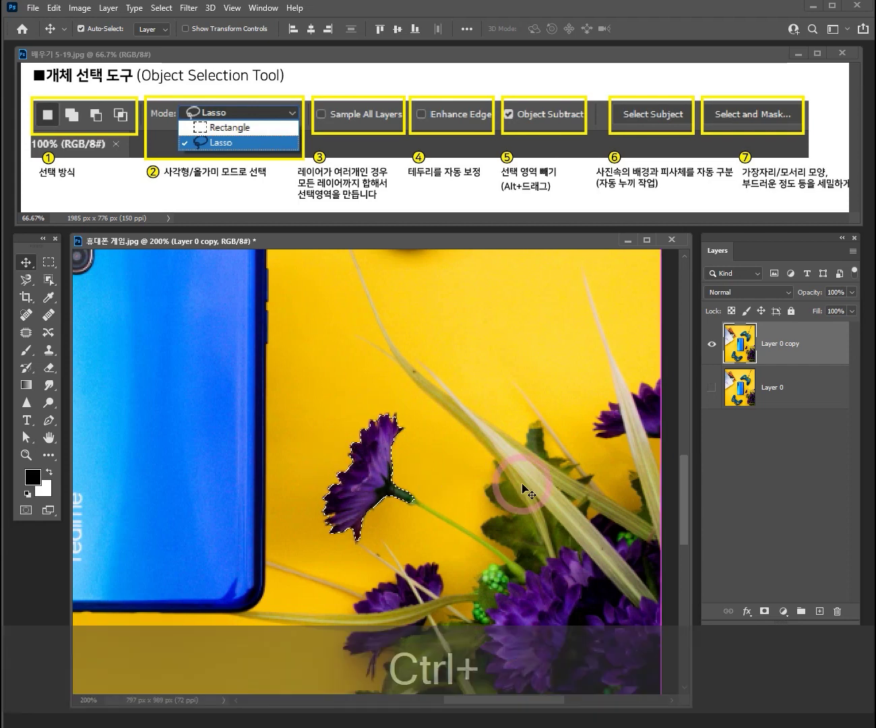
key(ctrl+d)
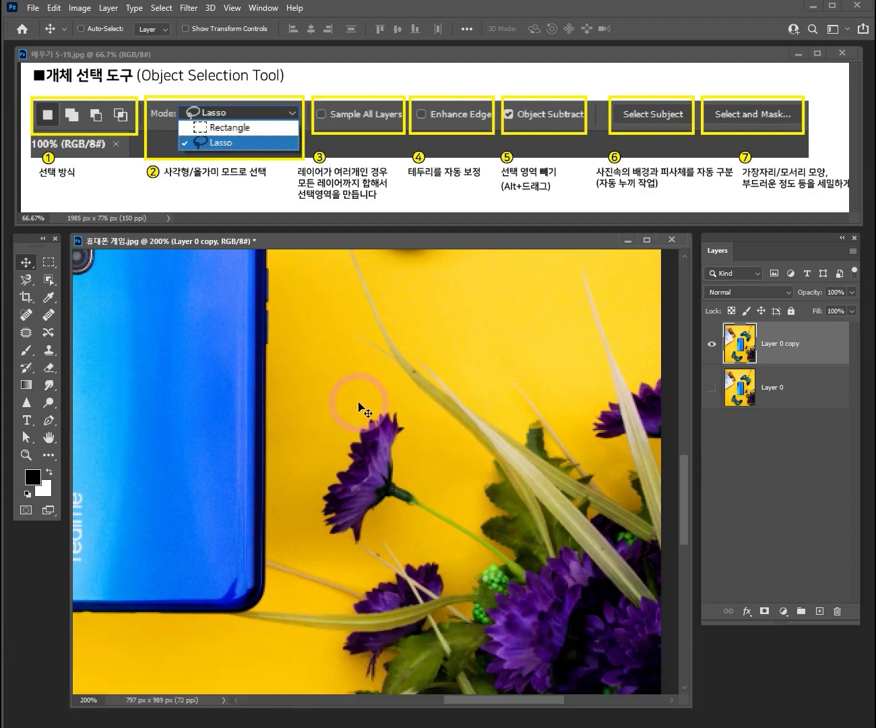
Activate the Object Selection tool with the phone enlarged in the view, and open its selection mode options
key(ctrl+space+alt)
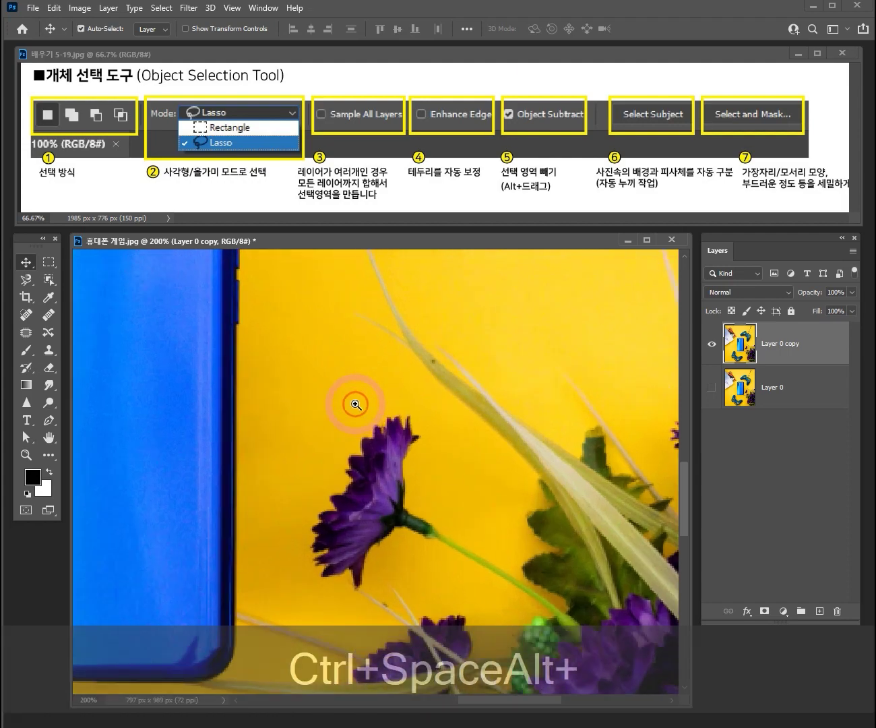
ctrl+alt+click(358, 405)
key(ctrl+space)
ctrl+click(278, 345)
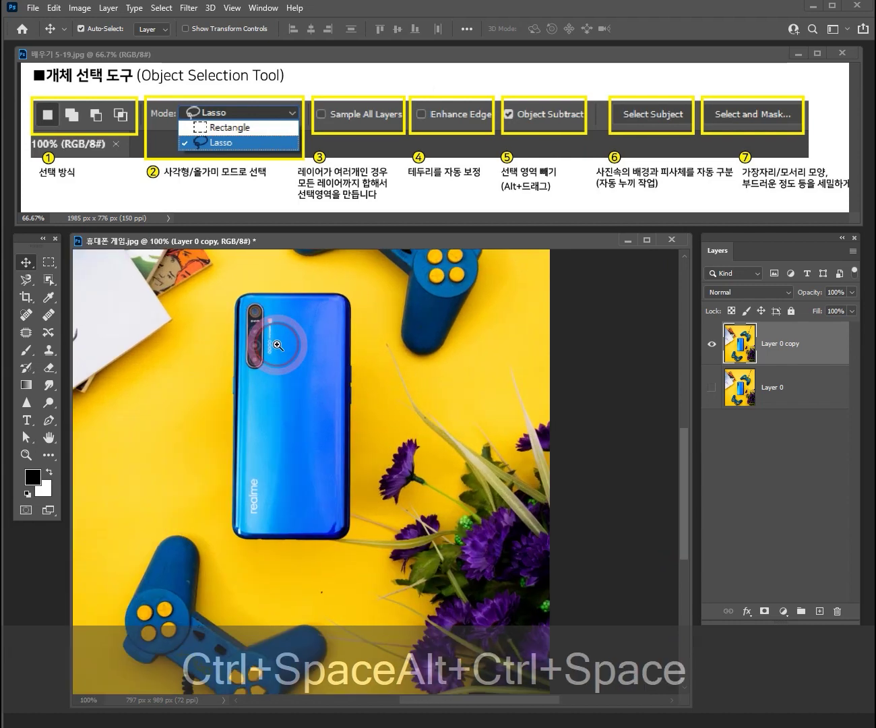
ctrl+click(284, 347)
drag(319, 345, 357, 385)
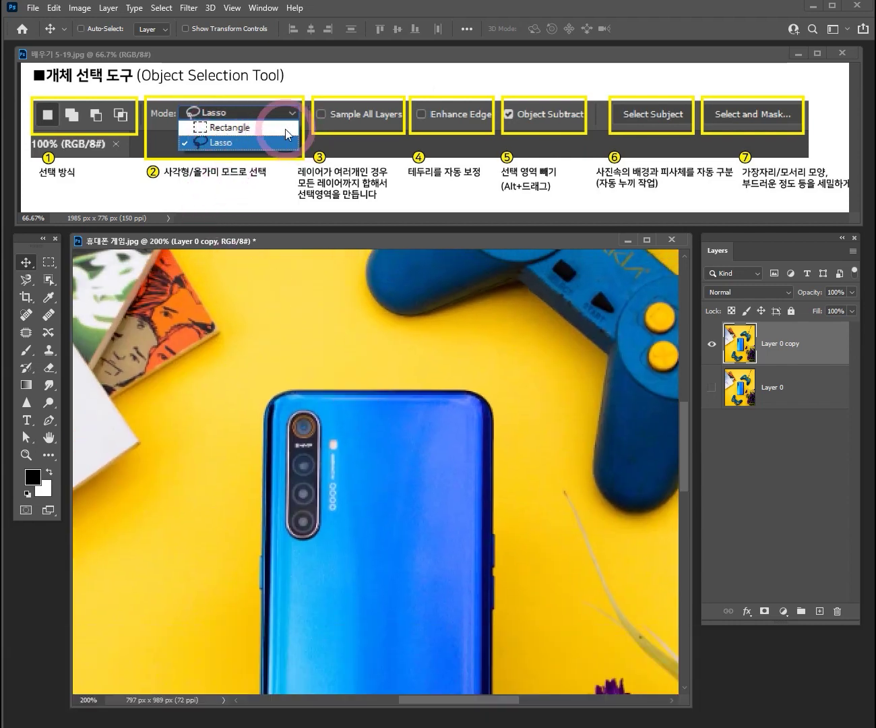
click(60, 281)
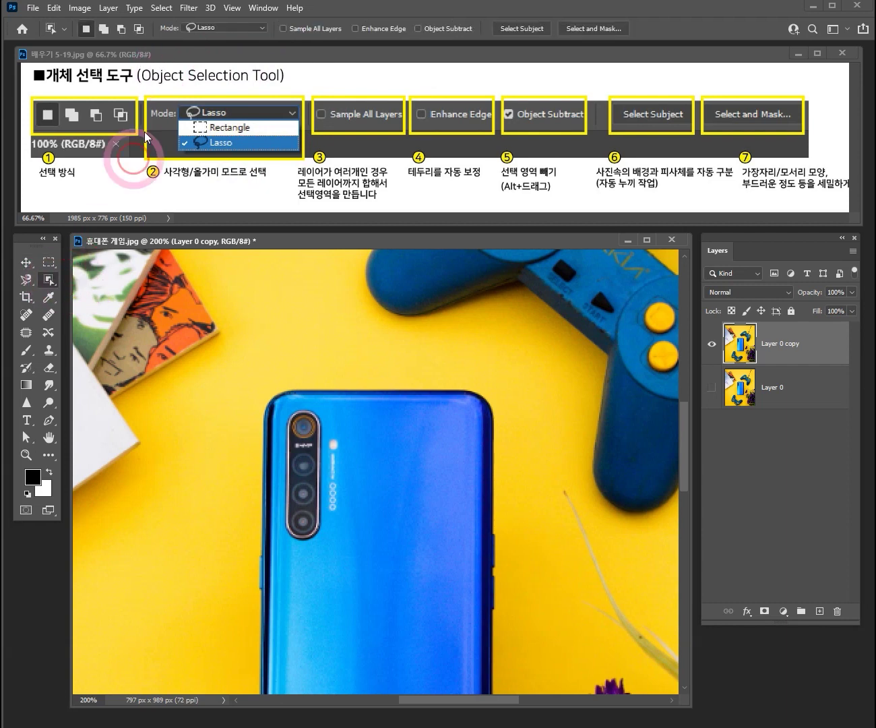
click(206, 27)
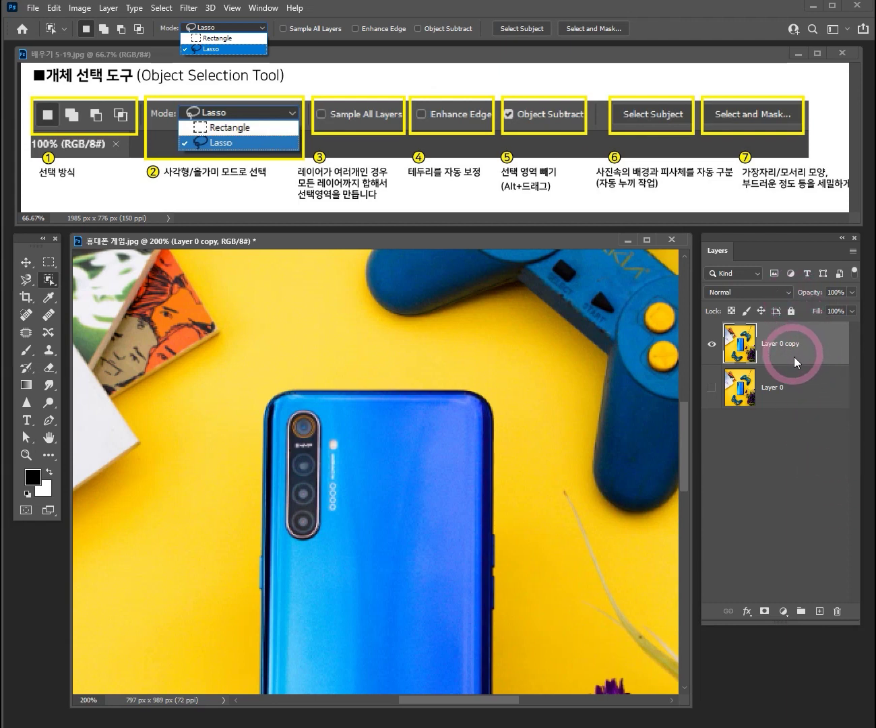
Make Layer 0 copy the active layer and add a new empty layer above it
click(802, 388)
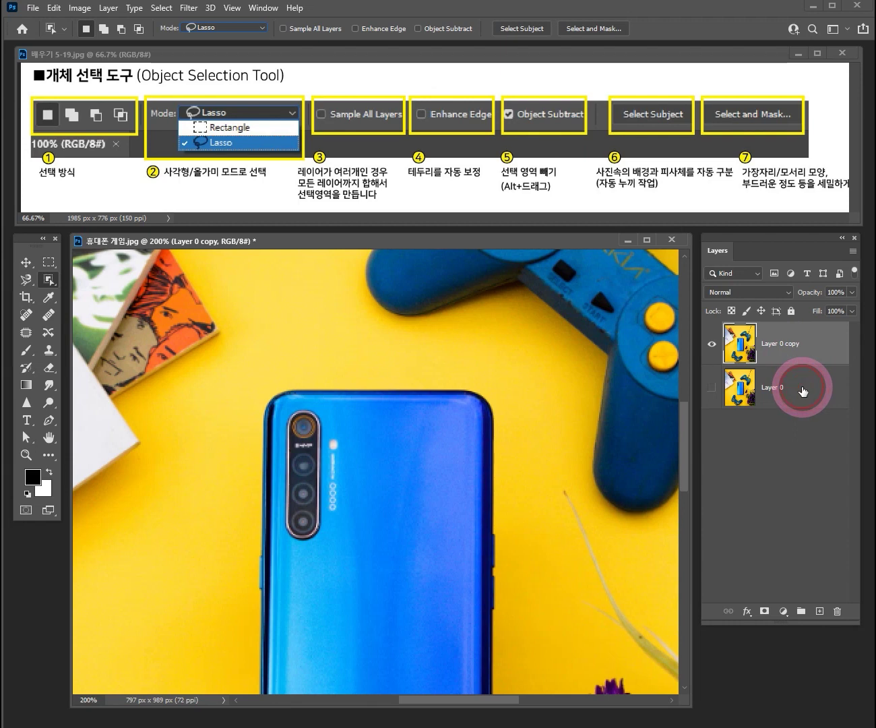
click(793, 457)
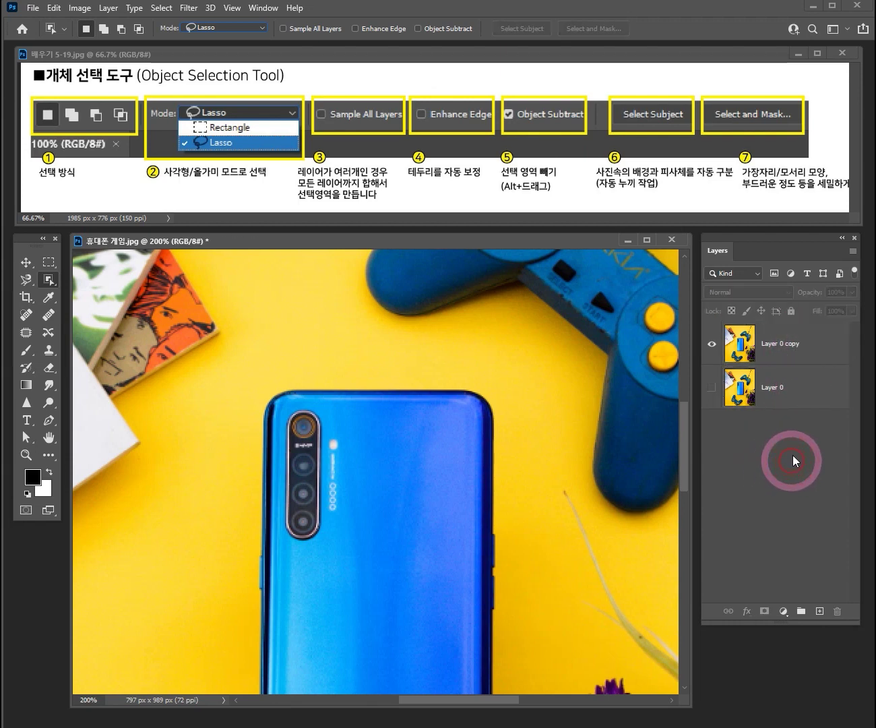
click(820, 348)
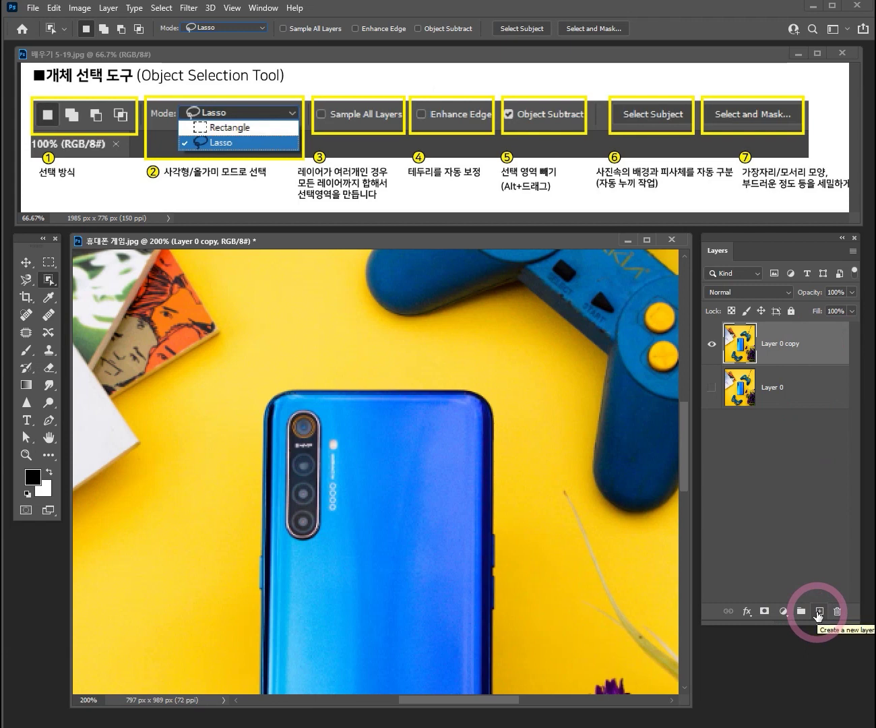
click(818, 611)
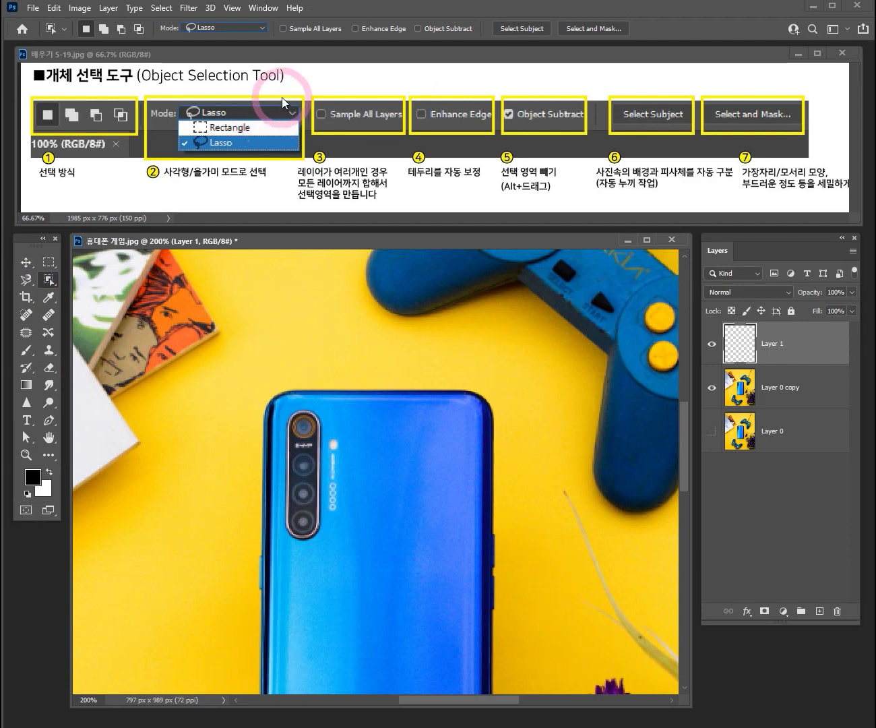
Enable Sample All Layers, set the mode to Rectangle, and select the phone with a box around it while the empty layer is active
click(284, 28)
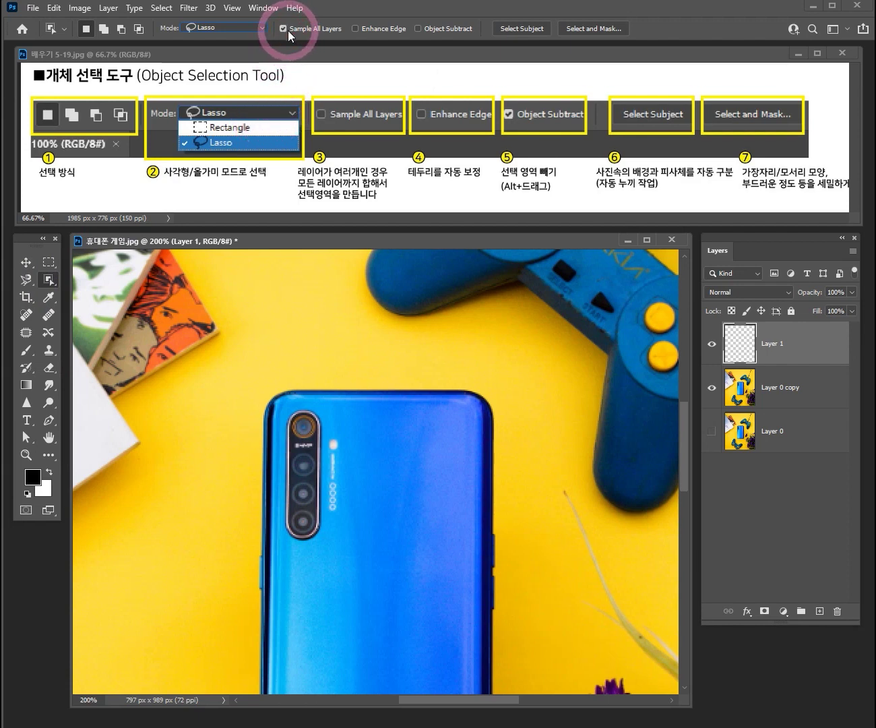
ctrl+alt+click(414, 459)
drag(420, 468, 347, 349)
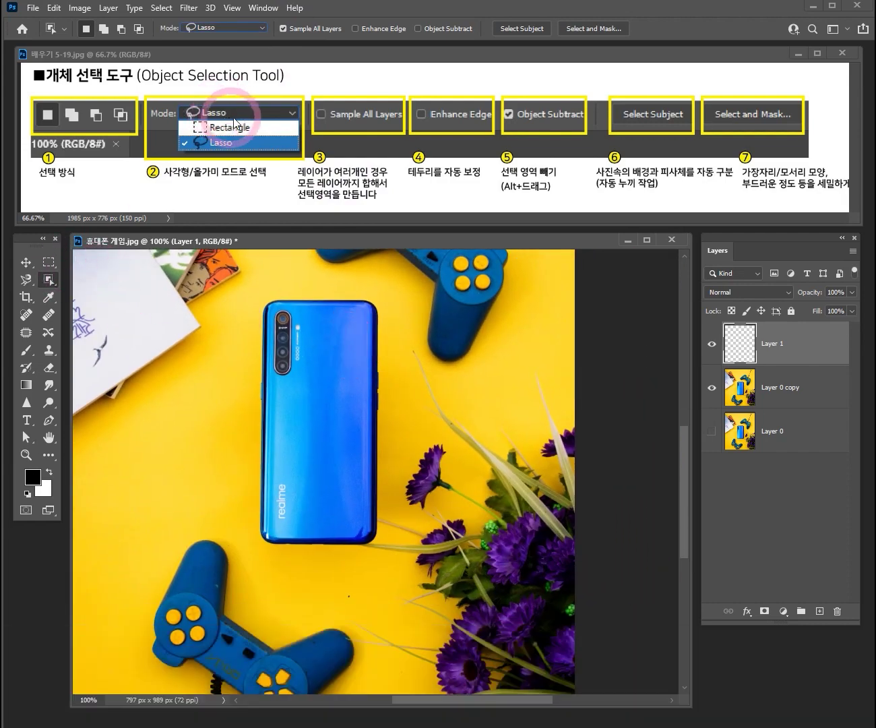
click(241, 29)
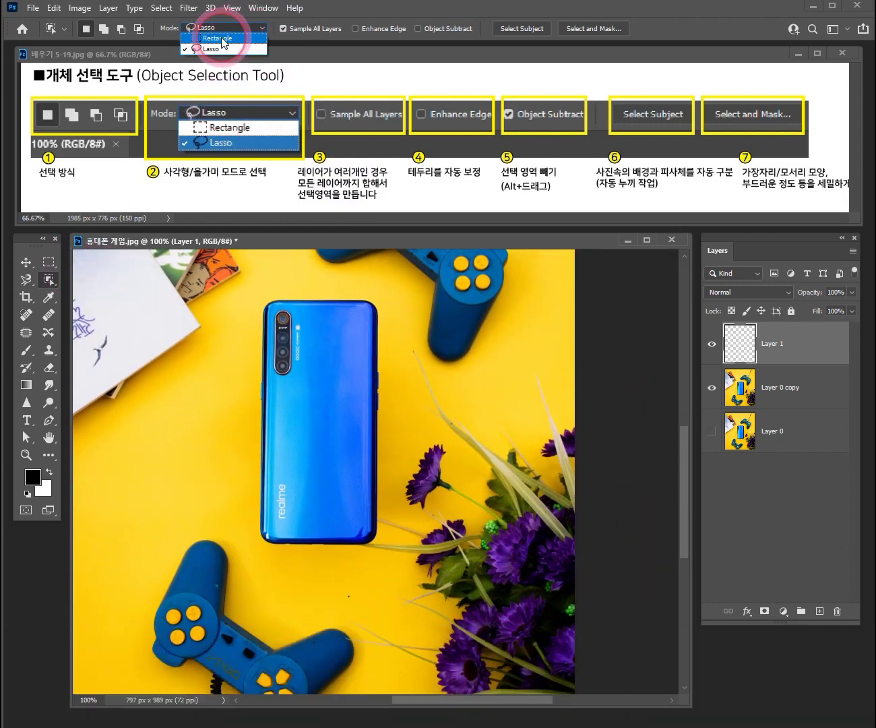
click(221, 39)
drag(246, 285, 397, 572)
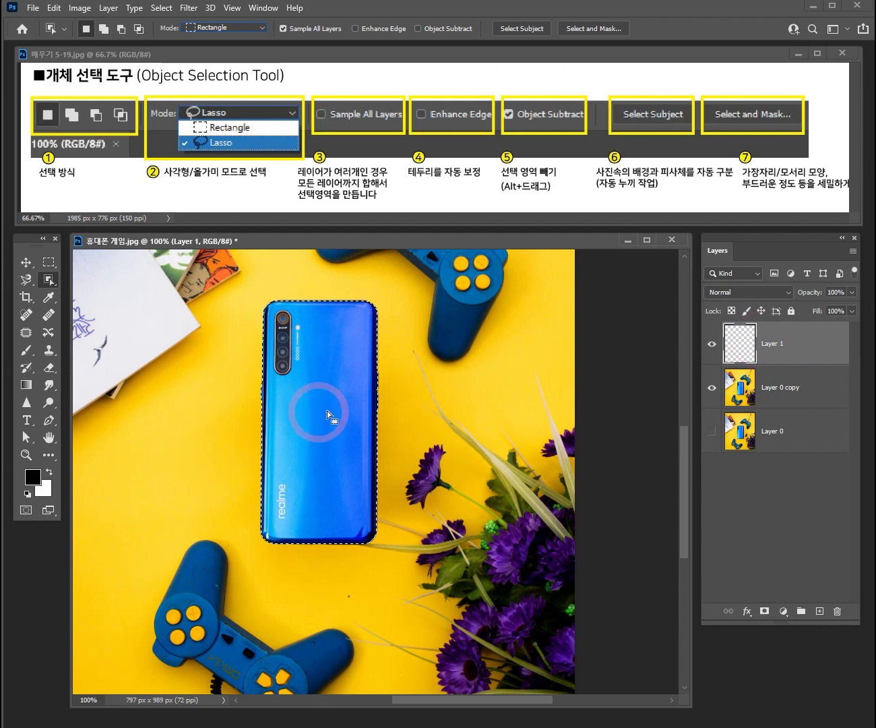
Clear the phone selection and delete the empty Layer 1
key(ctrl+d)
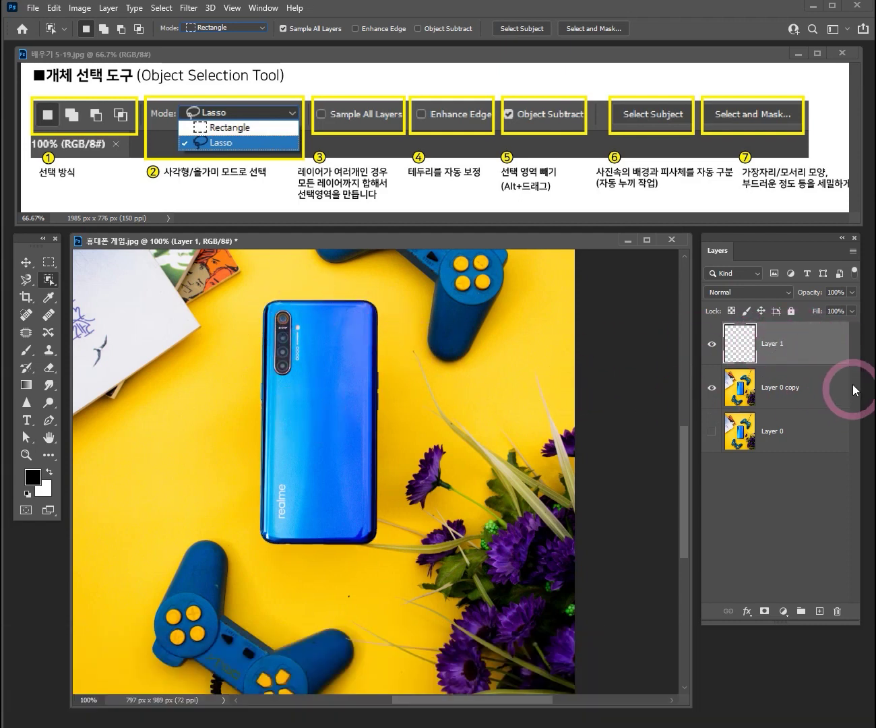
drag(800, 344, 839, 612)
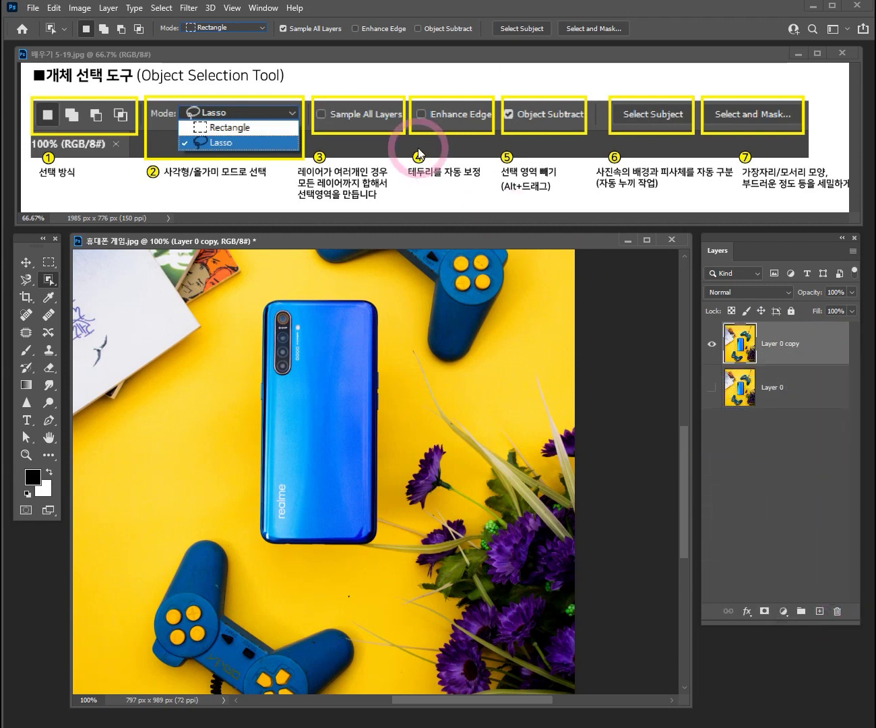
Turn off Sample All Layers and turn on Enhance Edge for the Object Selection tool
click(291, 29)
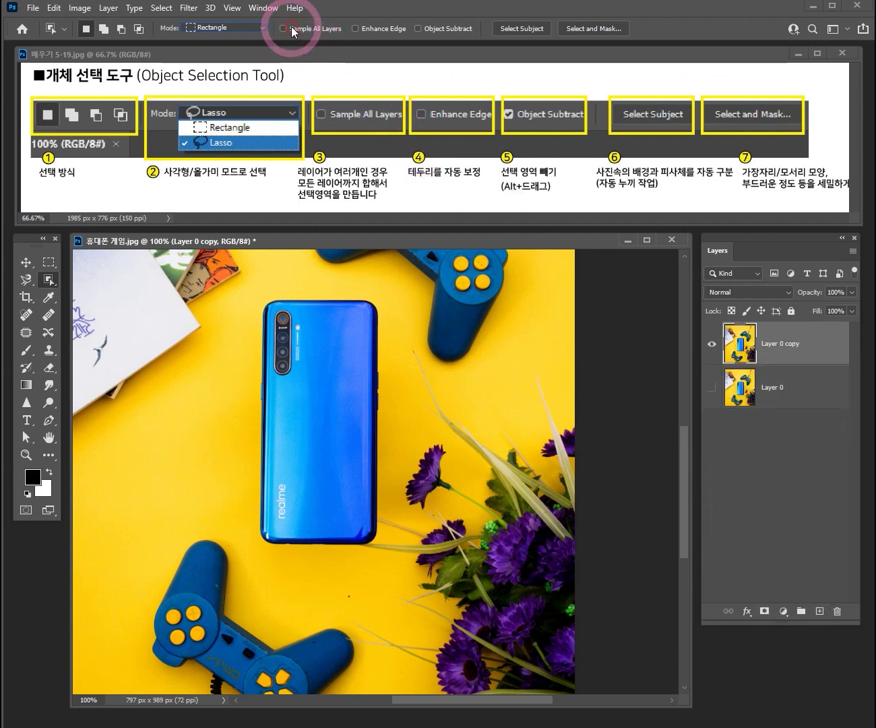
click(354, 30)
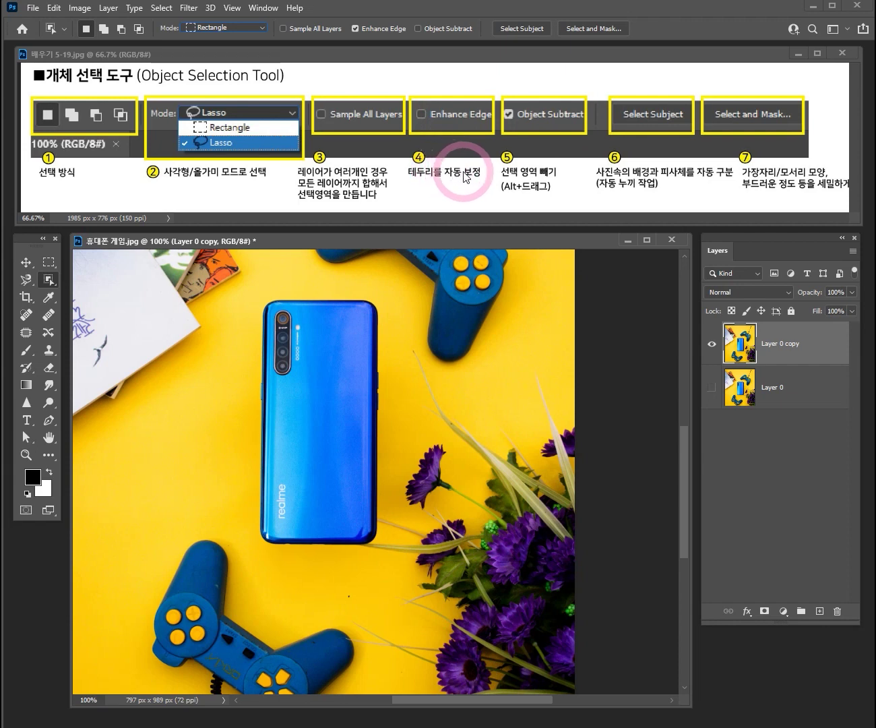
click(357, 27)
click(376, 28)
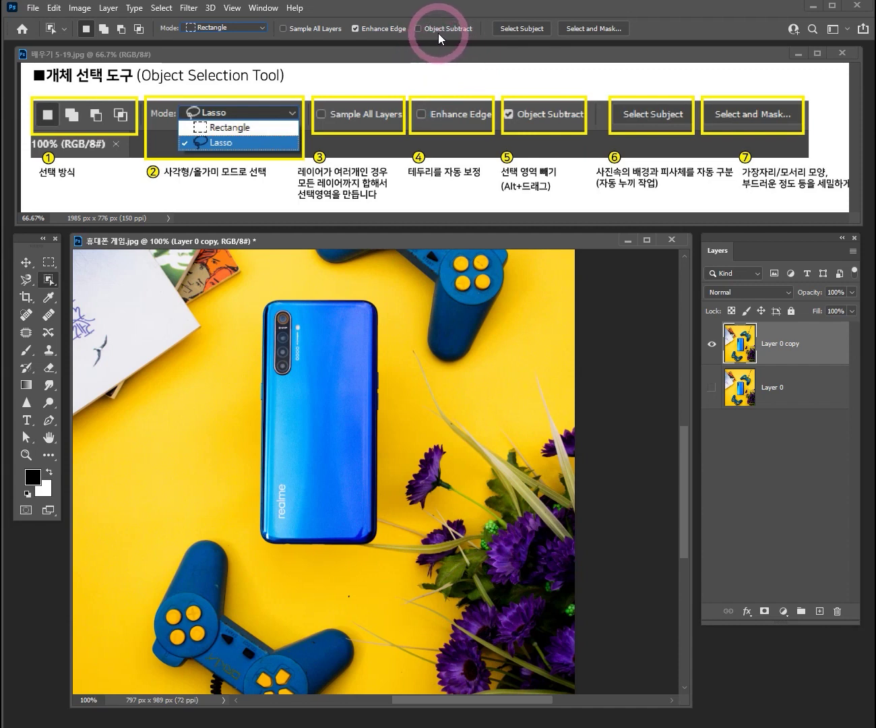
Select the left half of the game controller above the phone with an Object Selection rectangle in the 휴대폰 게임 photo
click(397, 128)
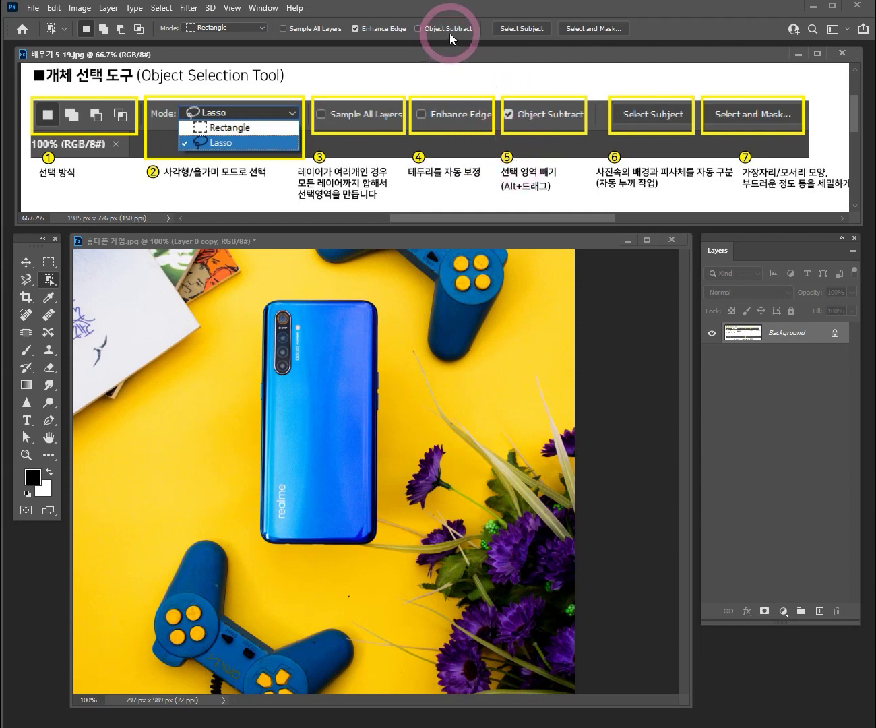
mouse_move(448, 32)
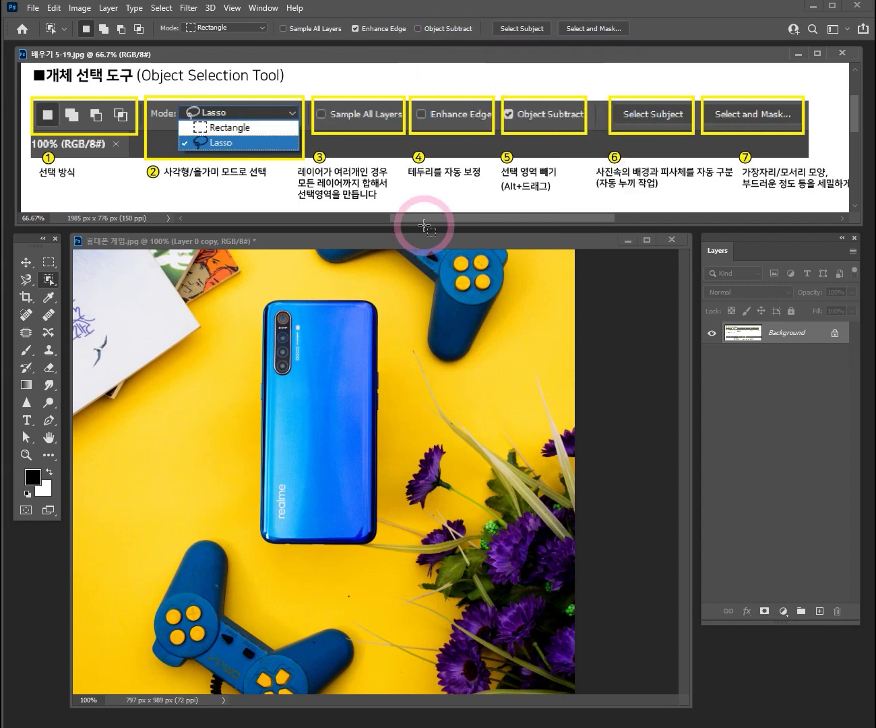
key(ctrl+space)
click(456, 290)
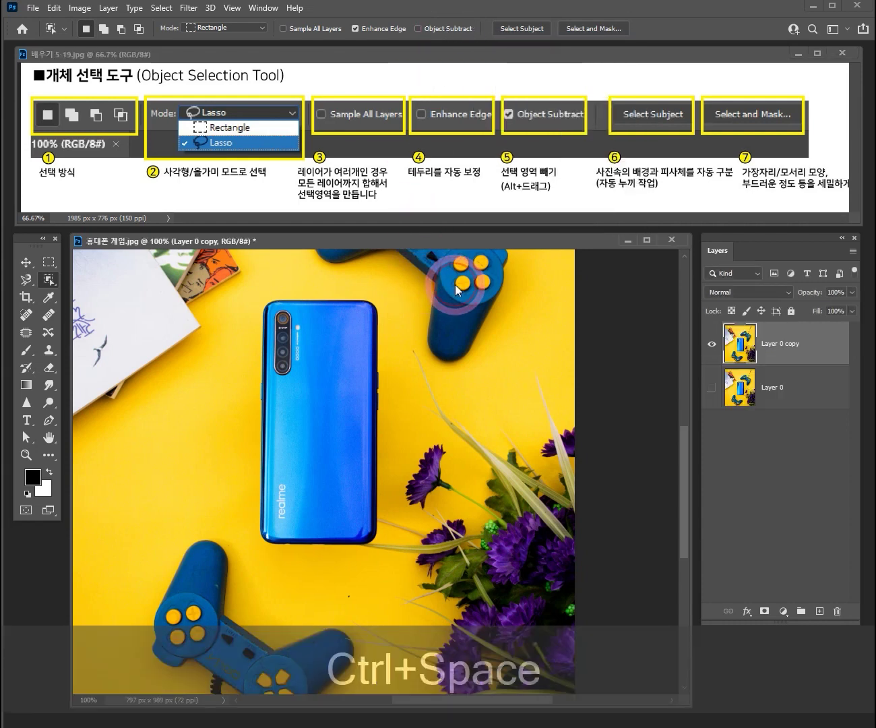
ctrl+click(454, 285)
drag(449, 298, 416, 480)
drag(372, 324, 397, 405)
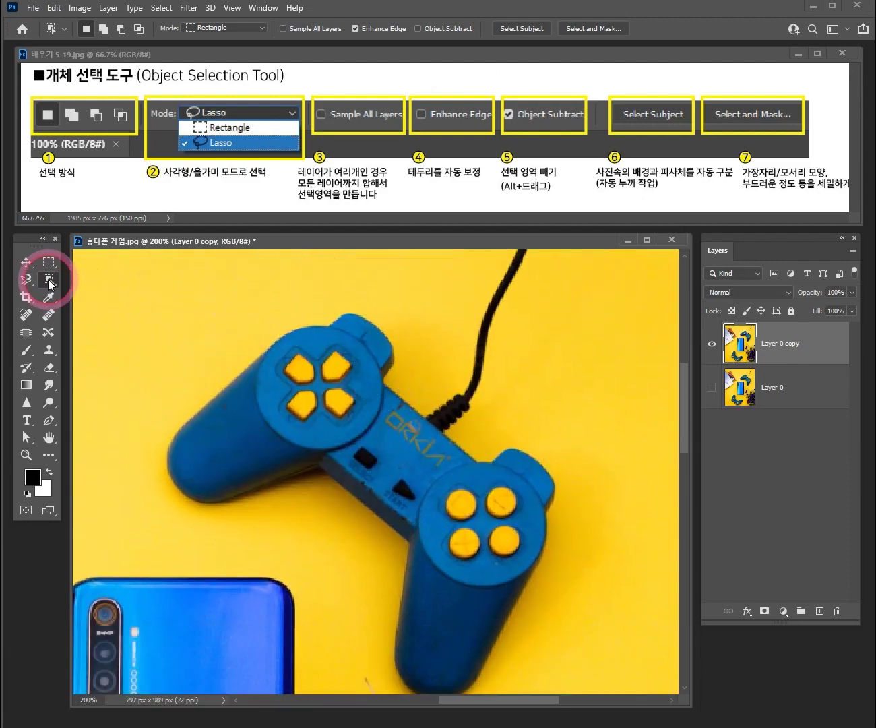
right_click(49, 282)
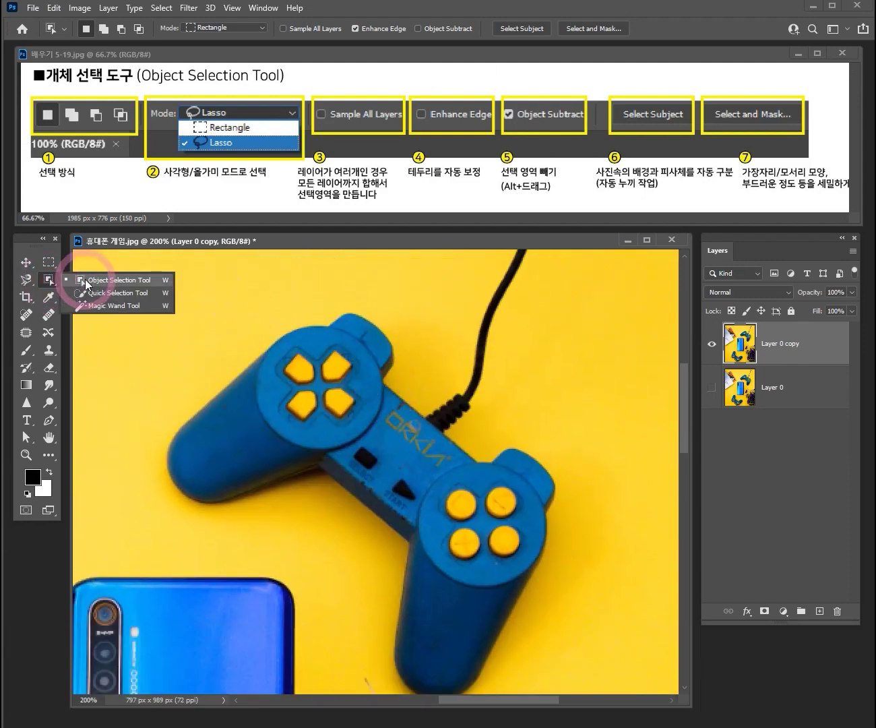
click(87, 283)
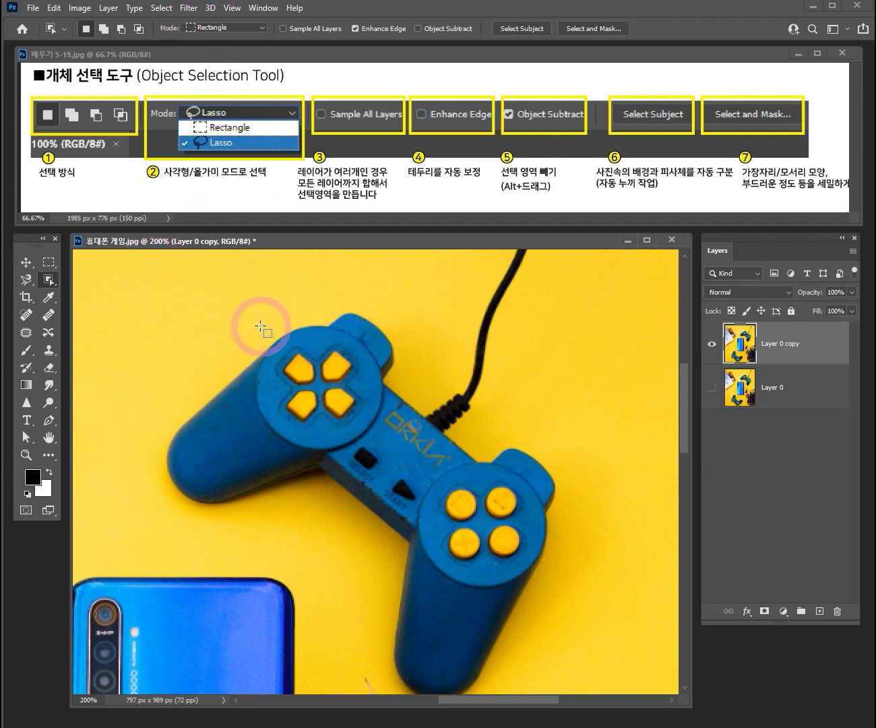
mouse_move(162, 302)
mouse_down()
mouse_move(313, 464)
mouse_move(417, 514)
mouse_up()
Add the controller's middle section and right grip to the selection with another Object Selection rectangle
key(shift)
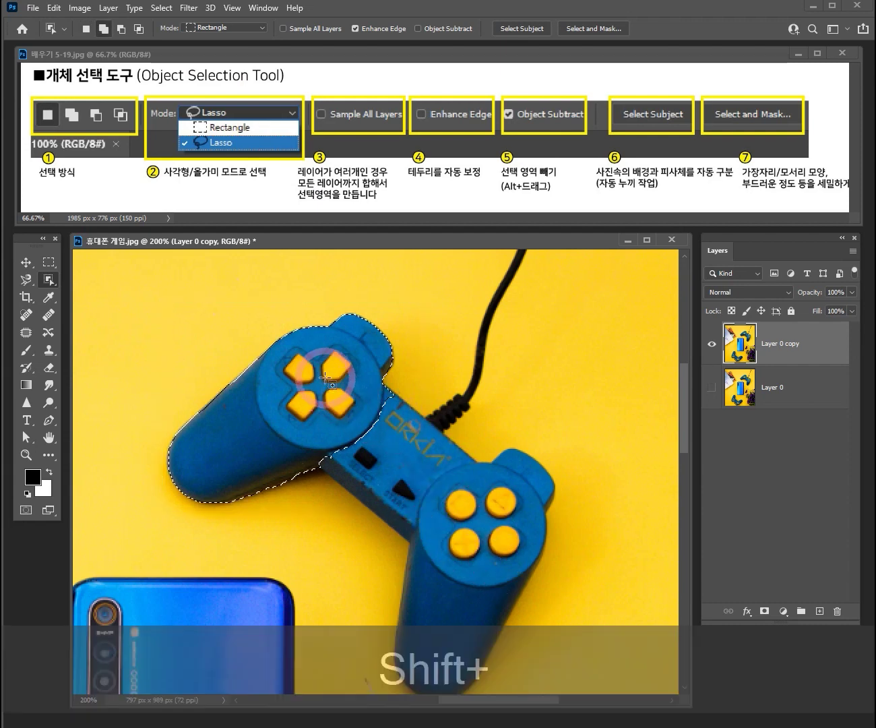
drag(316, 374, 546, 397)
key(shift+space)
key(shift)
drag(348, 329, 559, 600)
Subtract a rectangular area around the four yellow directional buttons from the controller selection with Object Subtract off
key(space)
drag(406, 379, 413, 461)
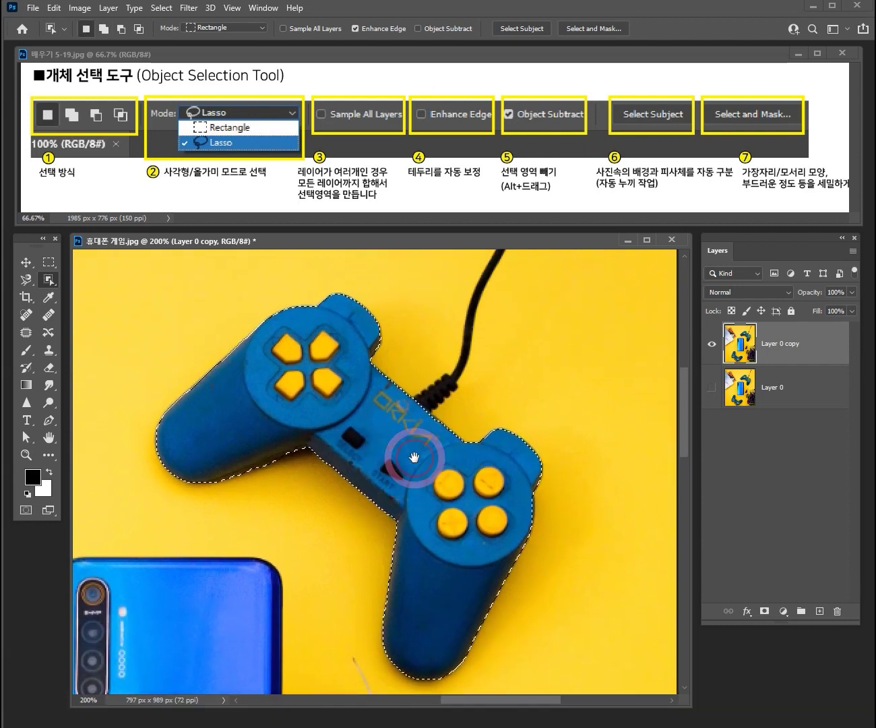
key(ctrl+space)
click(383, 405)
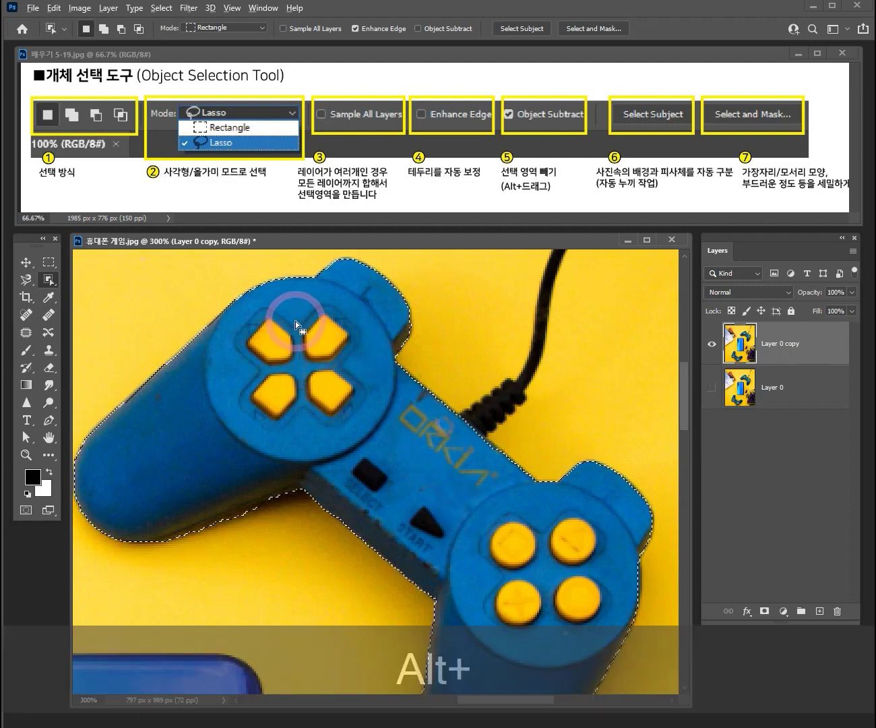
key(alt)
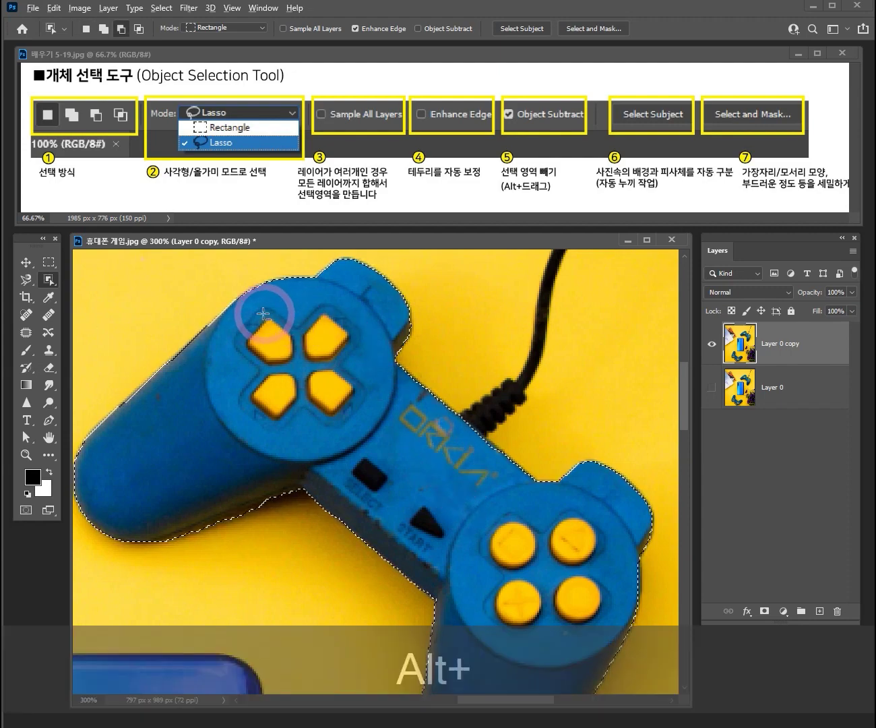
drag(246, 309, 365, 433)
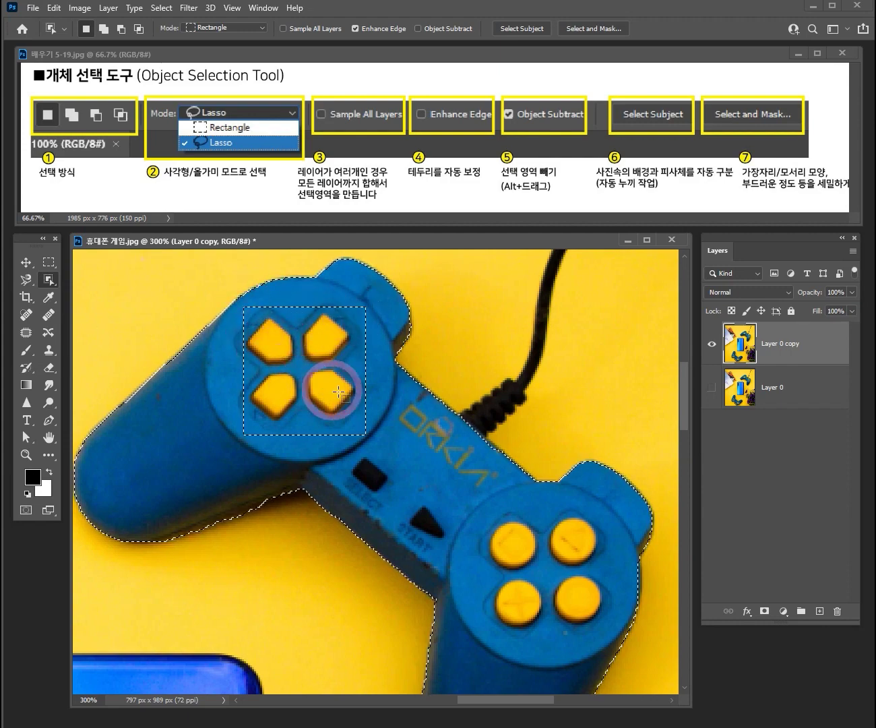
Shift the selected controller pixels to the right and slightly up with the Move tool
key(ctrl+alt+space)
click(425, 420)
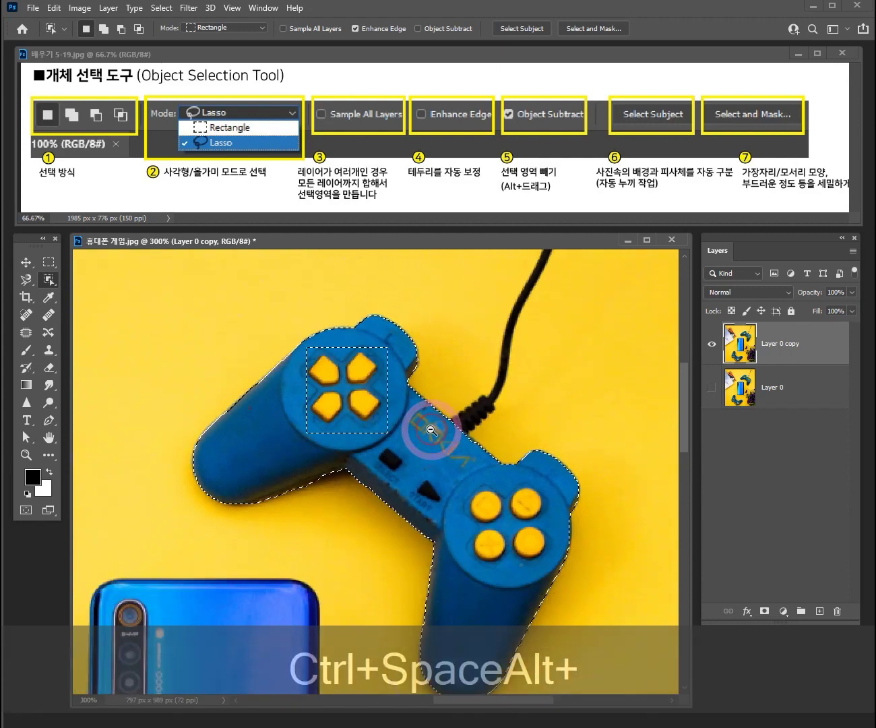
click(26, 263)
drag(422, 430, 540, 377)
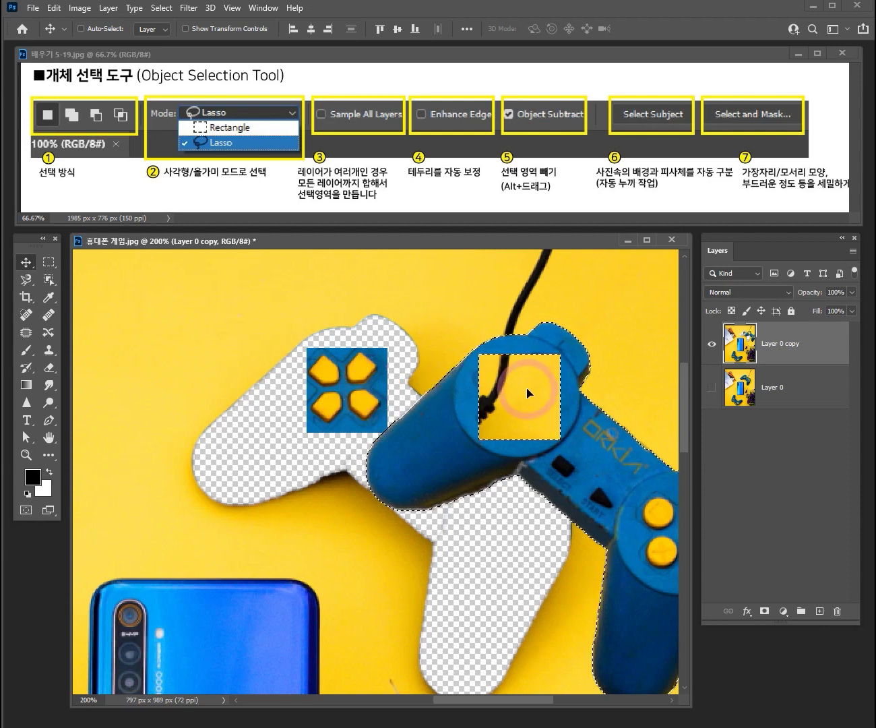
Undo the move of the controller
key(ctrl)
key(ctrl+z)
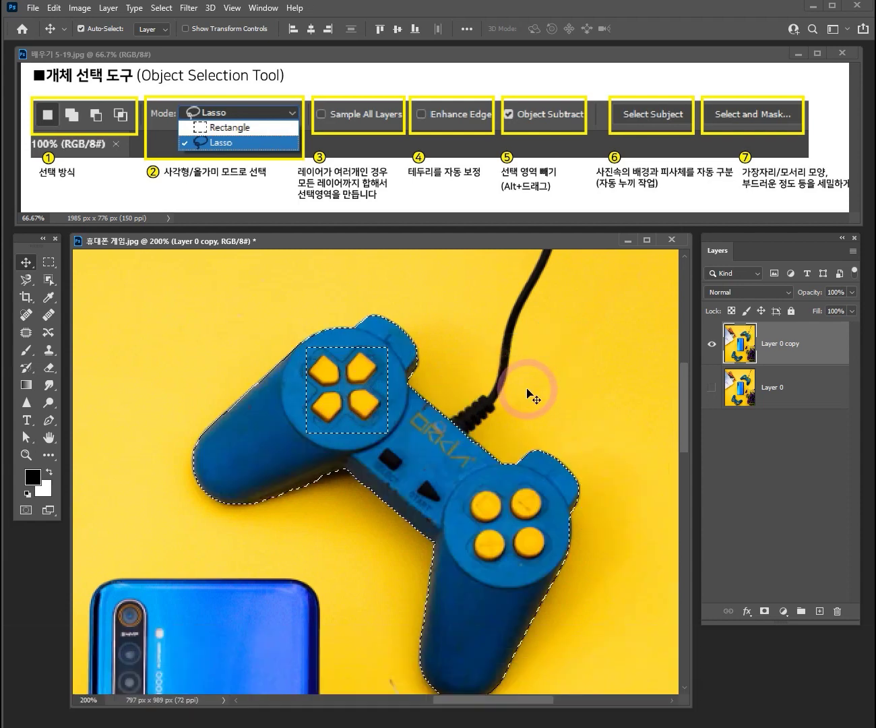
Undo the rectangular subtraction around the controller's four yellow directional buttons
key(ctrl+z)
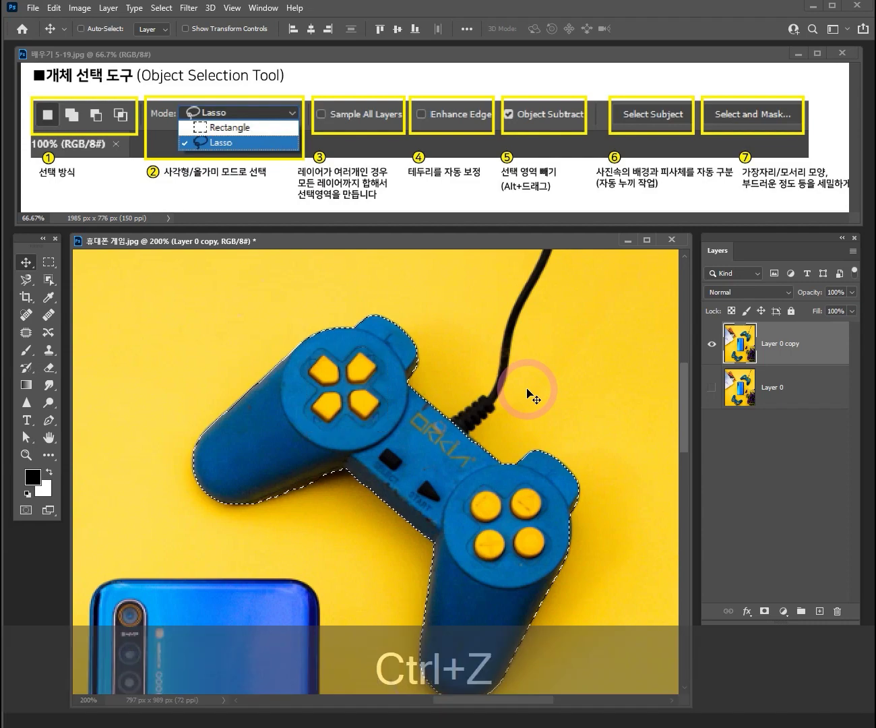
key(ctrl+space)
click(415, 391)
Enable Object Subtract for the Object Selection tool and subtract the four yellow directional buttons from the controller selection
click(49, 282)
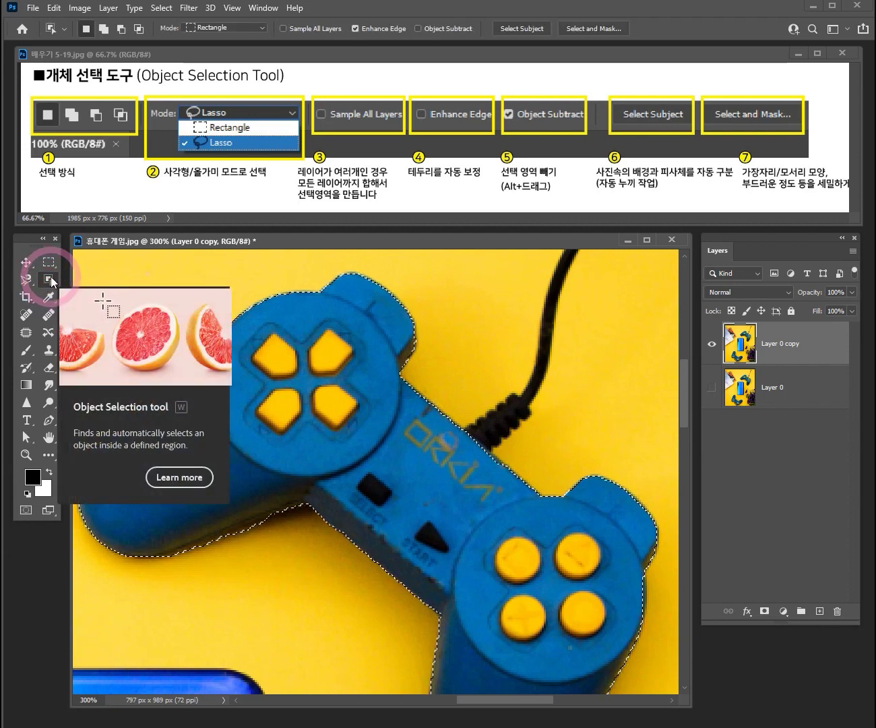
click(418, 30)
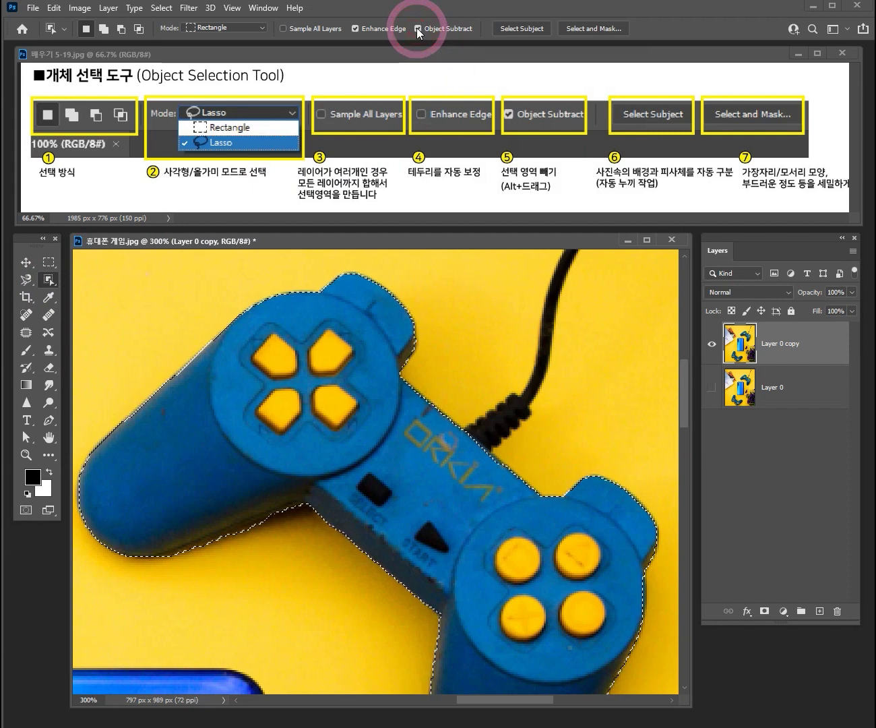
click(338, 285)
mouse_move(302, 293)
mouse_down()
mouse_move(253, 337)
mouse_move(255, 327)
mouse_move(369, 438)
mouse_up()
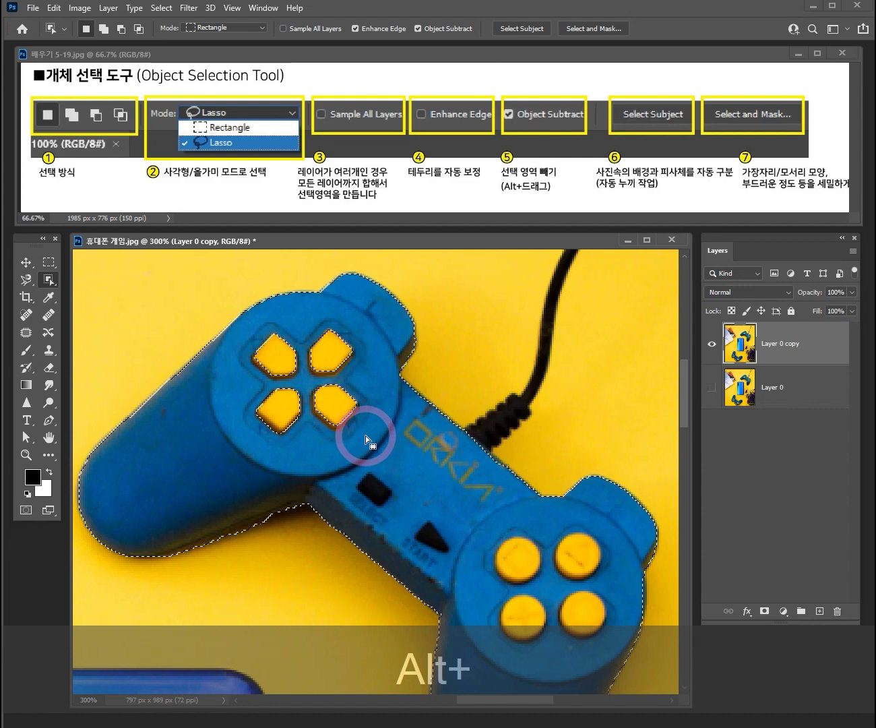
Subtract the four round yellow buttons on the controller's other side from the selection with Object Subtract on
ctrl+alt+click(325, 407)
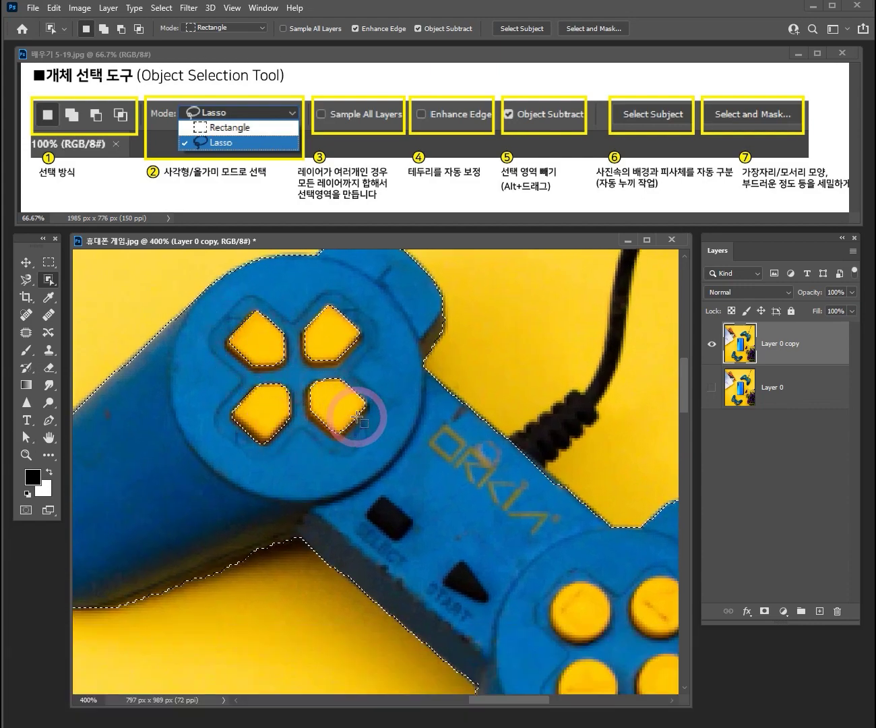
drag(542, 530, 433, 523)
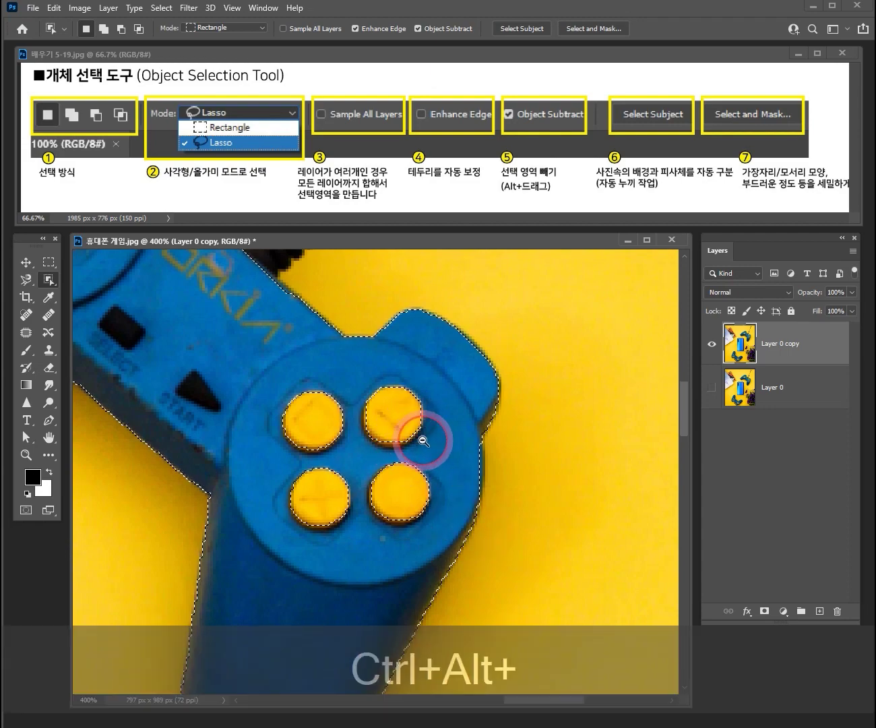
scroll(405, 438, down, 2)
drag(313, 376, 360, 435)
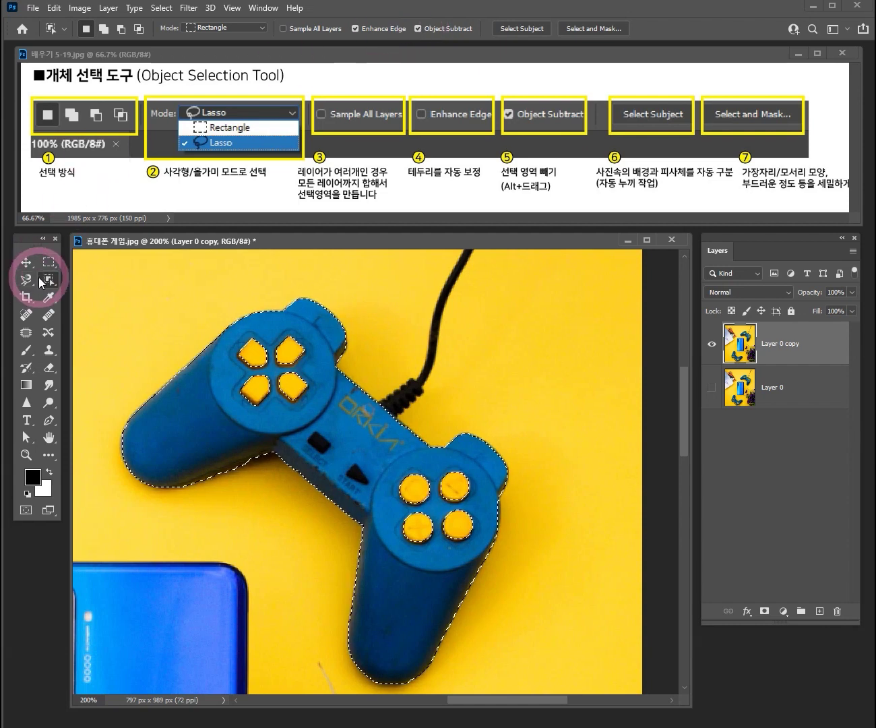
Move the selected controller pixels to the right and up with the Move tool, and undo the move
click(28, 262)
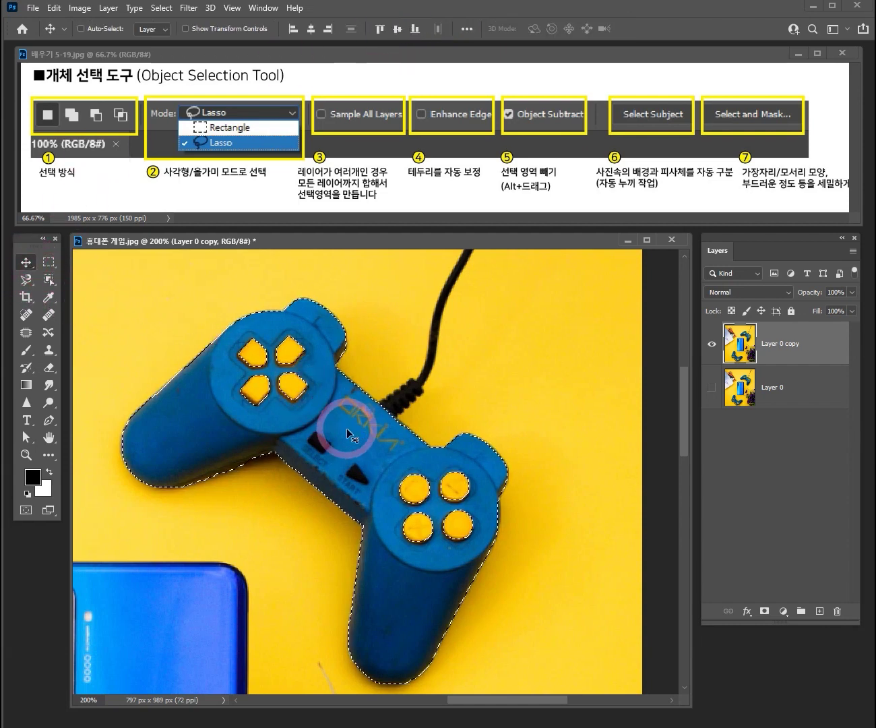
drag(350, 431, 507, 375)
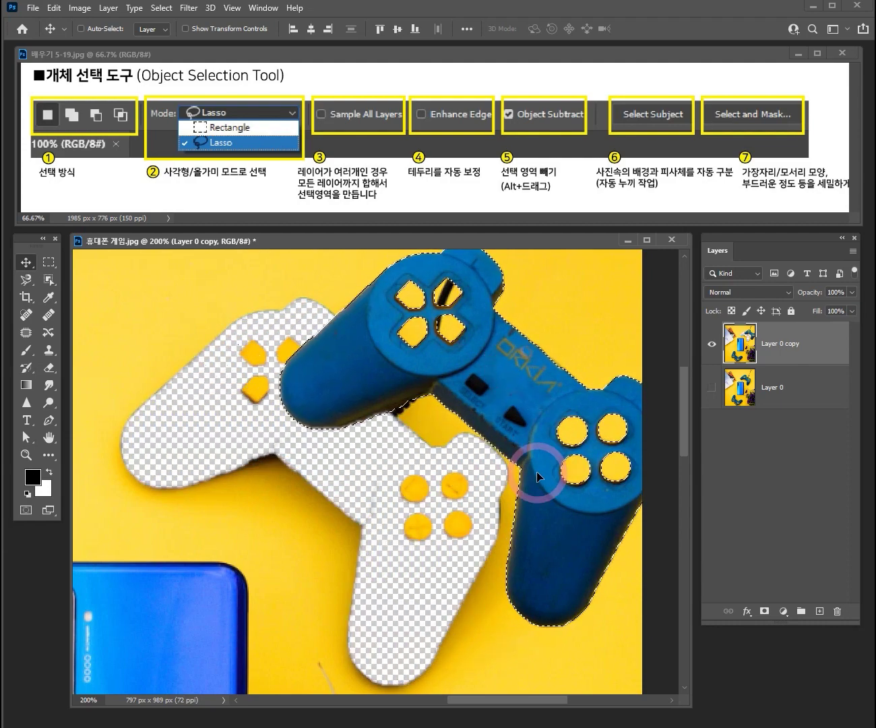
key(ctrl)
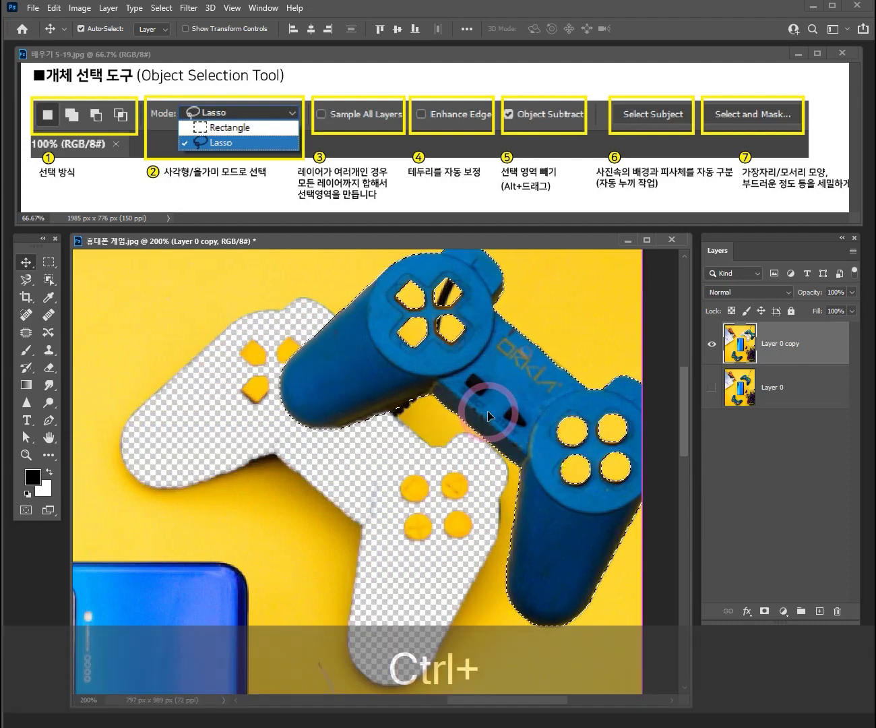
key(ctrl+z)
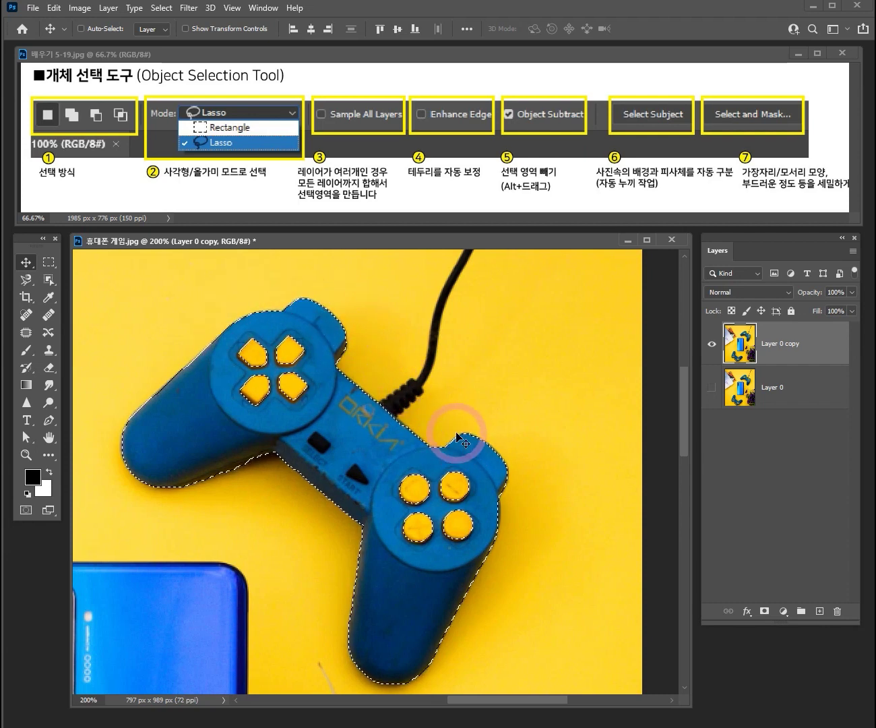
Deselect the controller
key(ctrl+d)
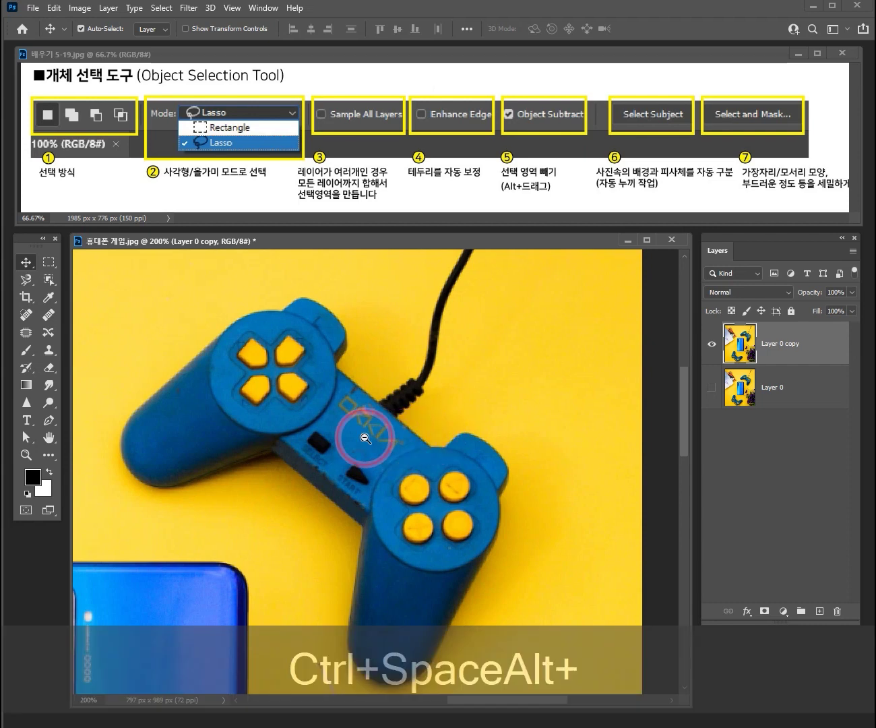
ctrl+alt+click(361, 433)
drag(275, 452, 393, 410)
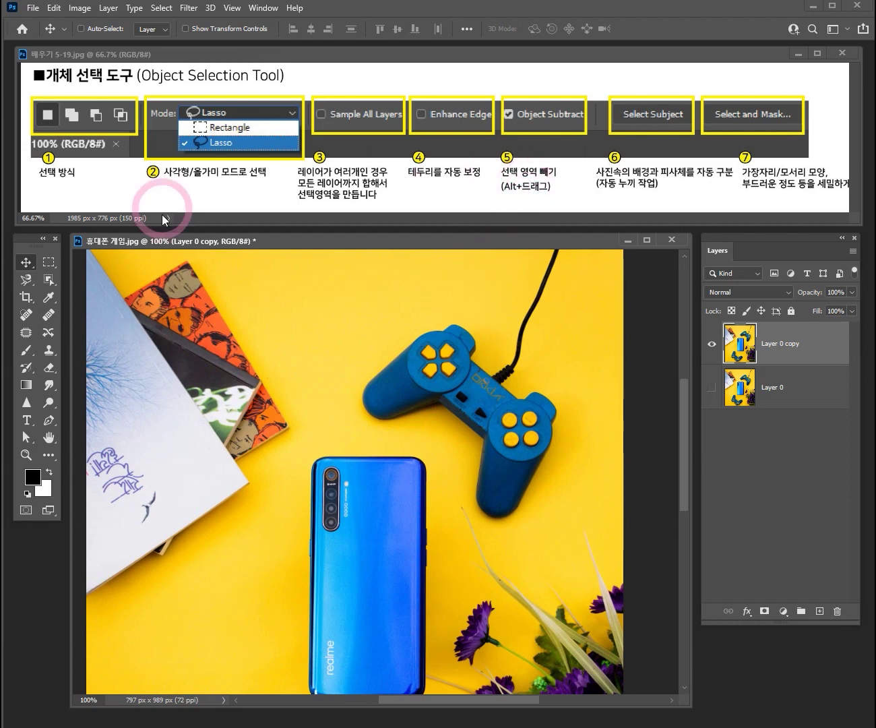
Use Select Subject with the Object Selection tool to select the photo's subjects automatically
click(48, 280)
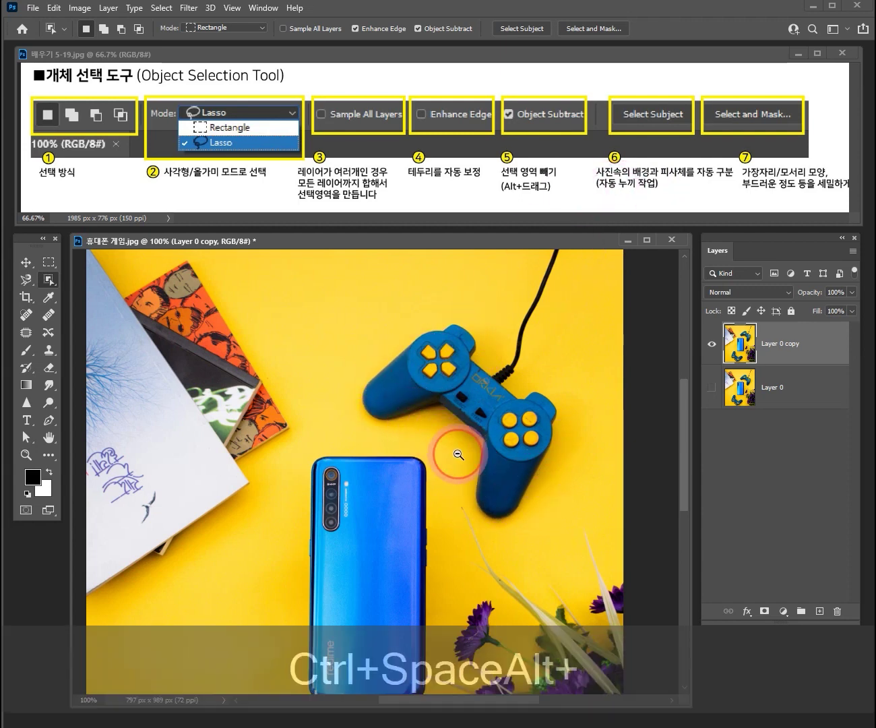
ctrl+alt+click(460, 457)
drag(459, 457, 437, 419)
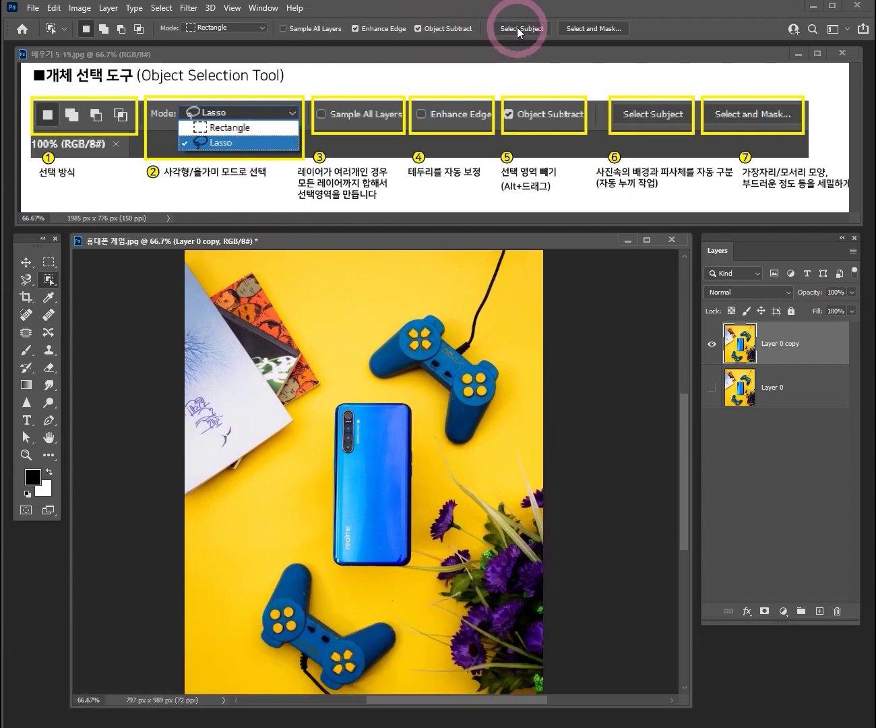
click(517, 27)
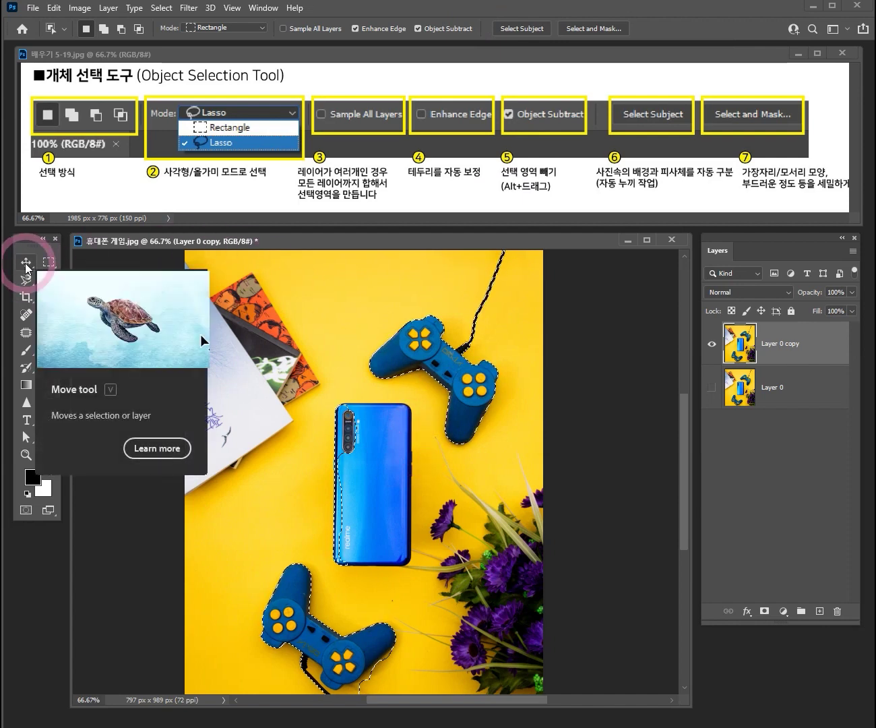
Try moving the automatically selected subjects with the Move tool, undoing each move
click(25, 264)
drag(393, 435, 373, 393)
key(ctrl+z)
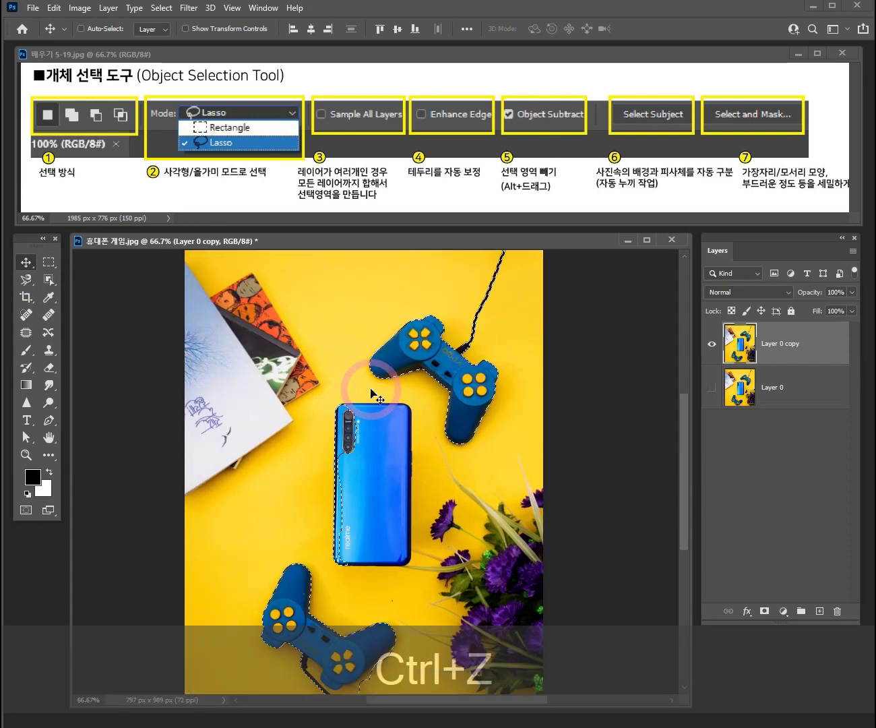
drag(350, 327, 385, 358)
key(ctrl+z)
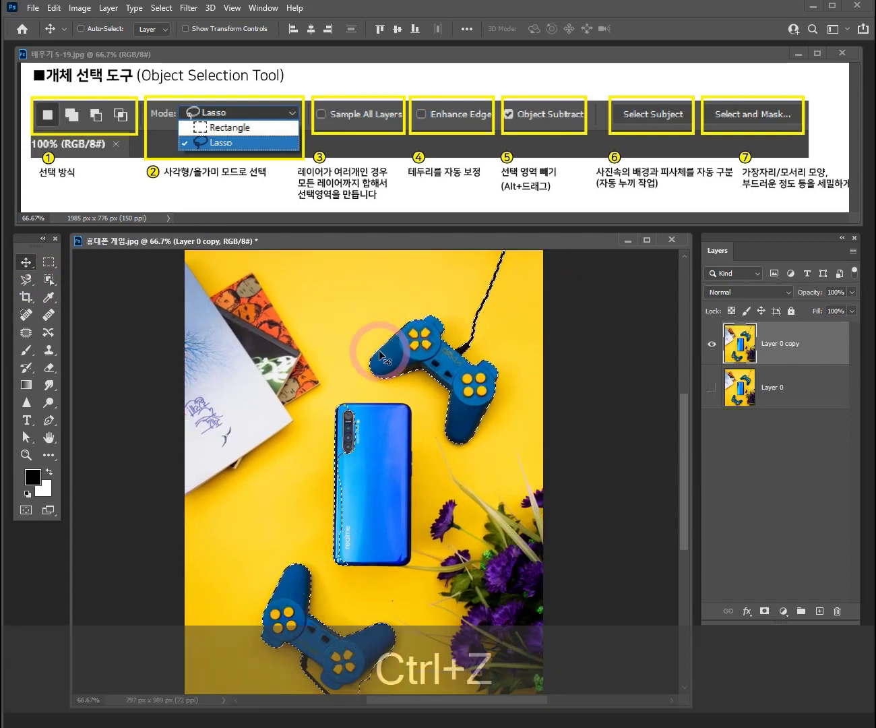
drag(460, 374, 498, 417)
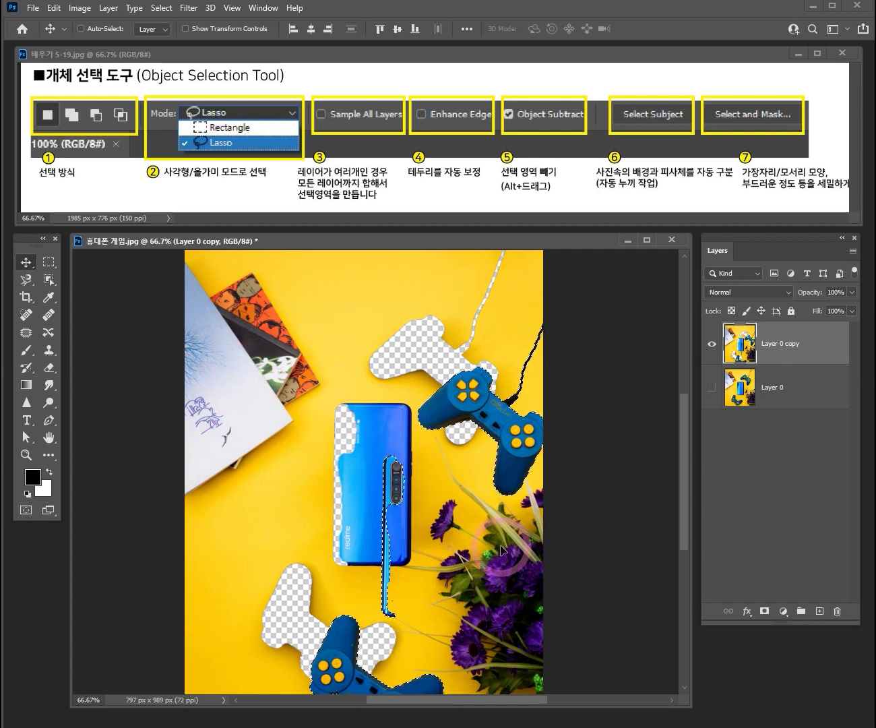
key(ctrl)
key(ctrl+z)
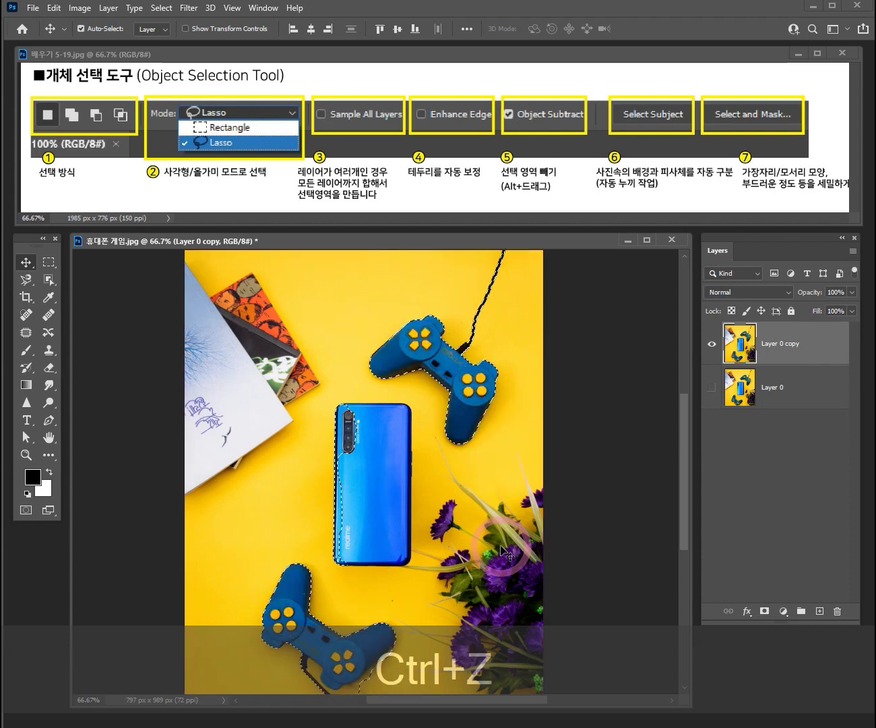
Deselect the automatically selected subjects
key(ctrl)
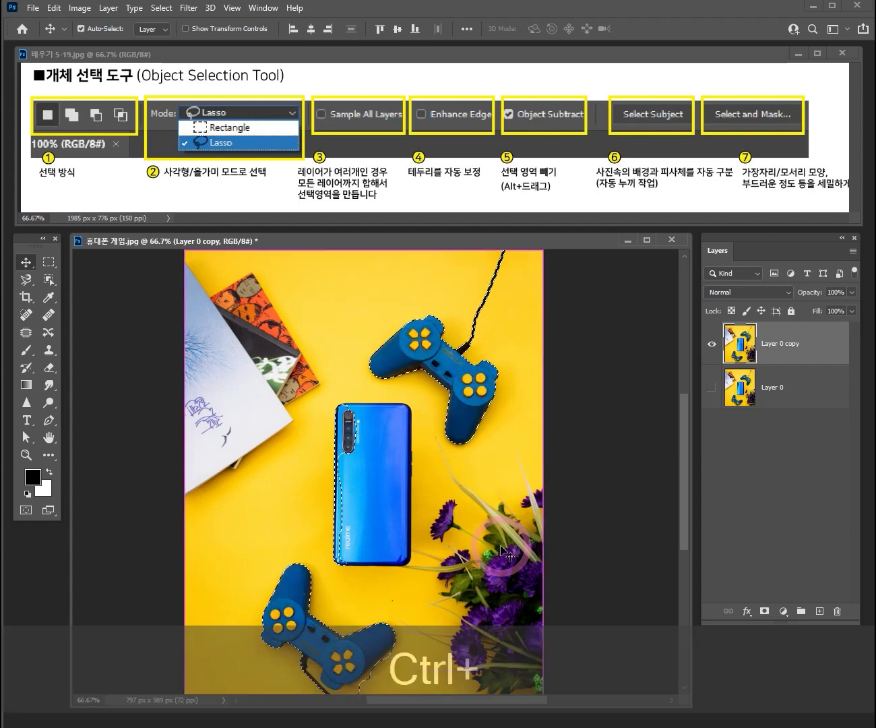
key(ctrl+d)
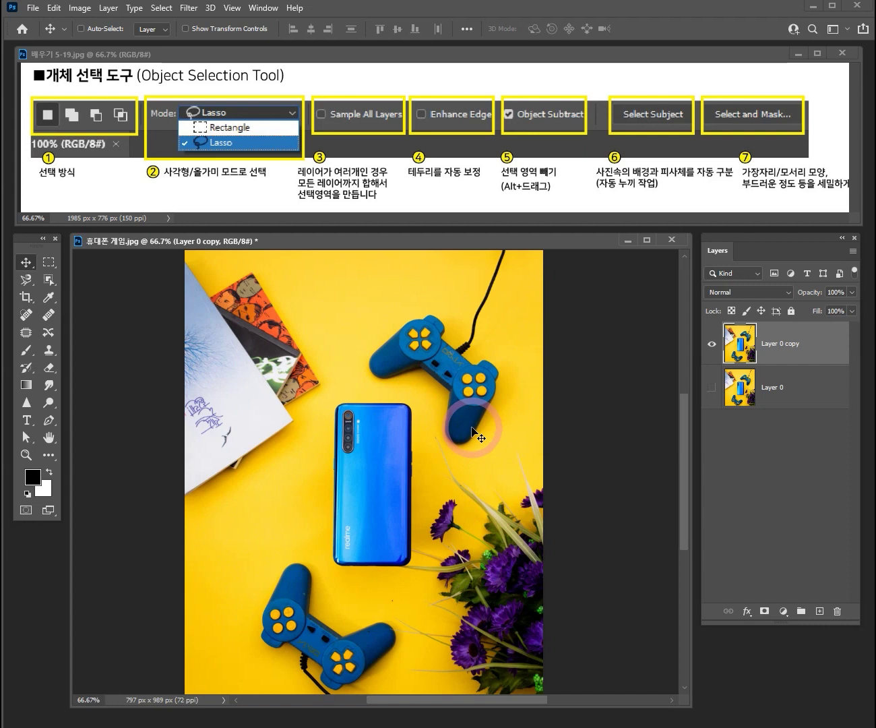
Activate the Object Selection tool in place of the Move tool
key(ctrl+space)
click(425, 411)
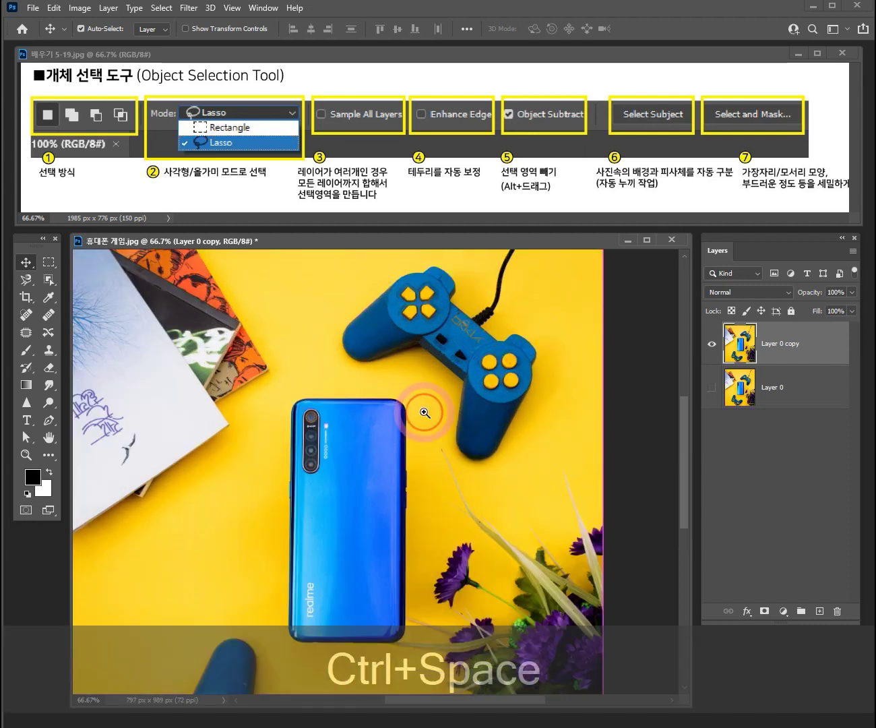
click(419, 410)
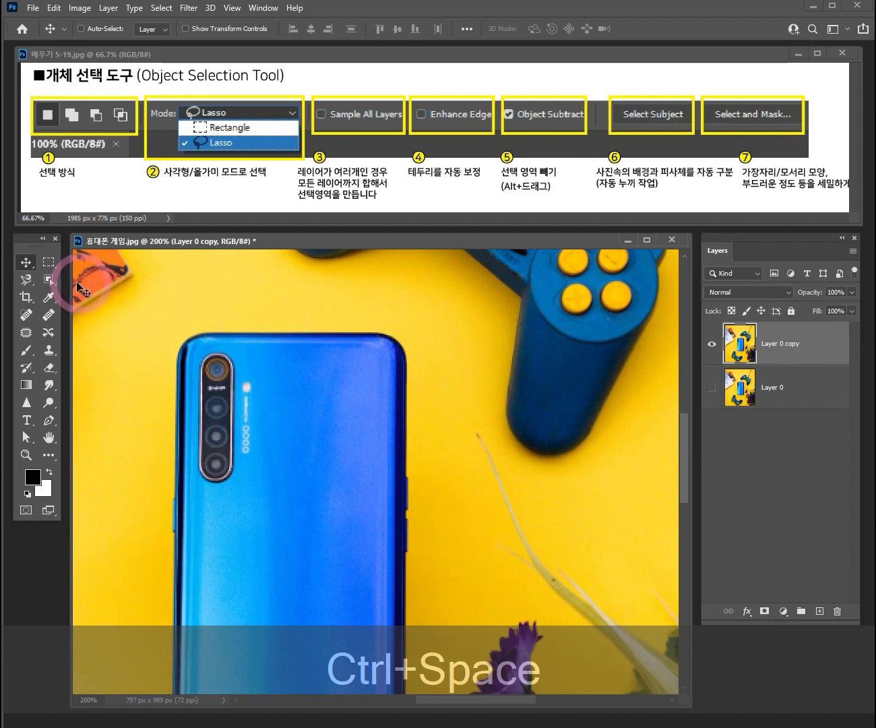
click(52, 280)
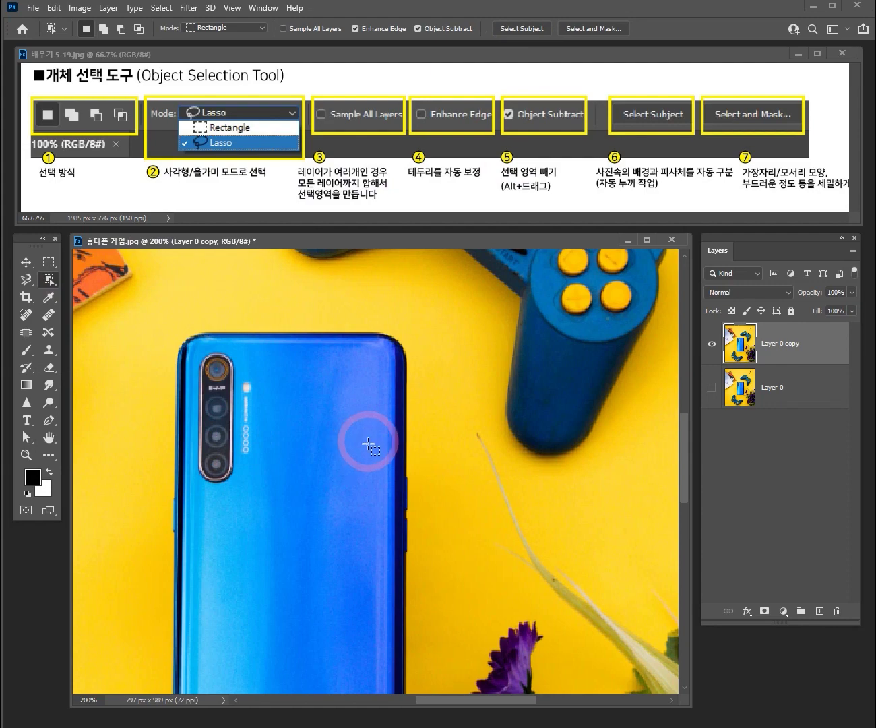
ctrl+alt+click(387, 472)
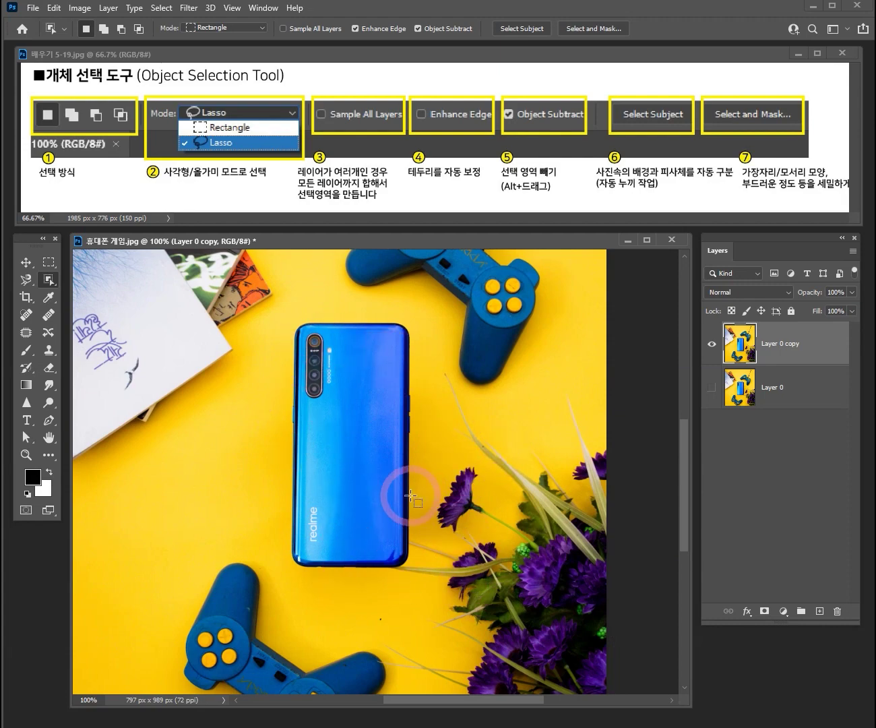
ctrl+alt+click(387, 412)
ctrl+click(393, 327)
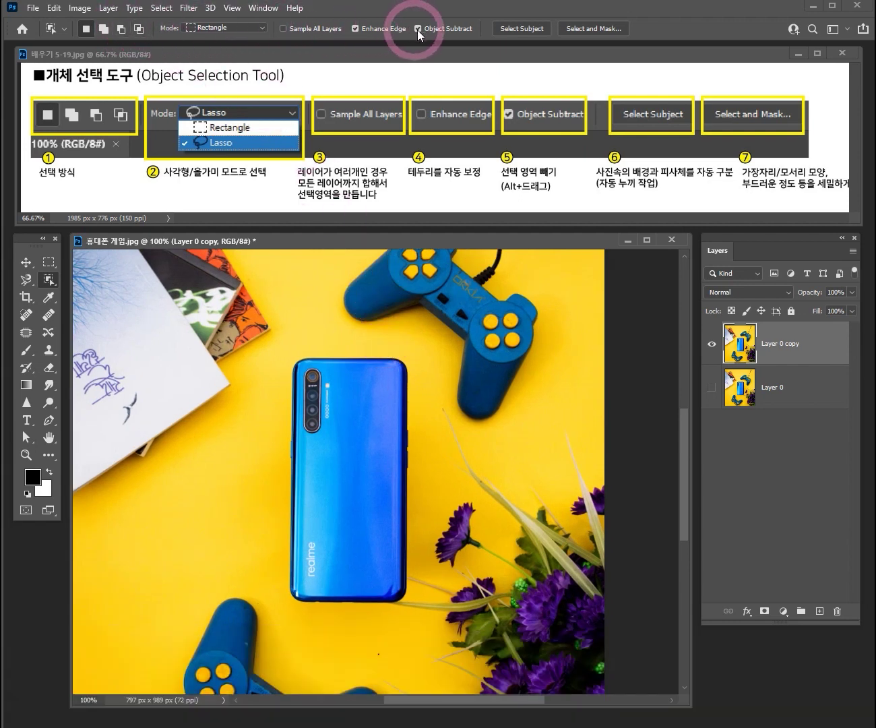
right_click(49, 279)
click(89, 281)
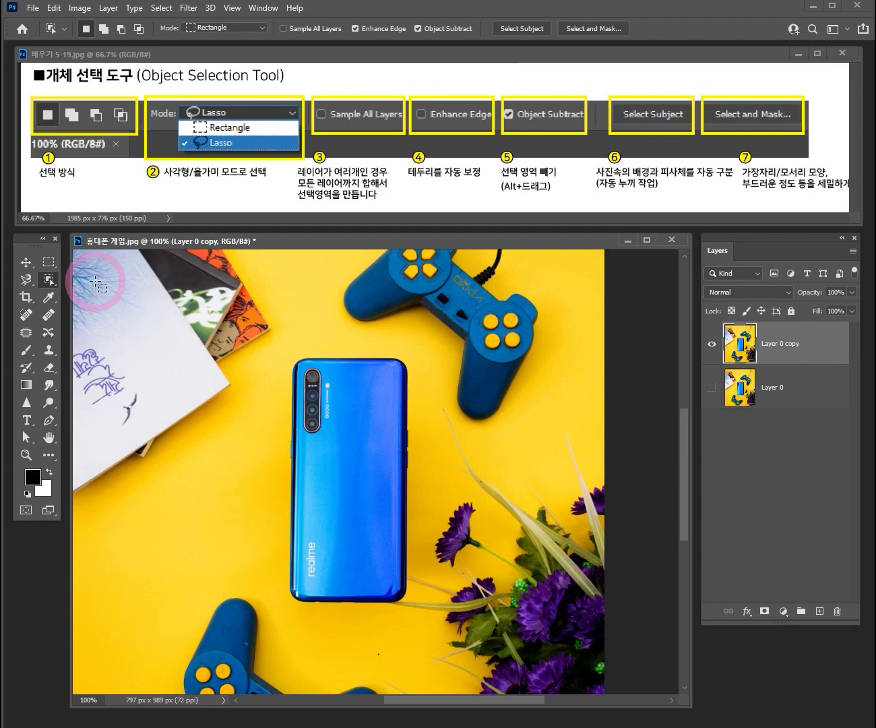
right_click(56, 280)
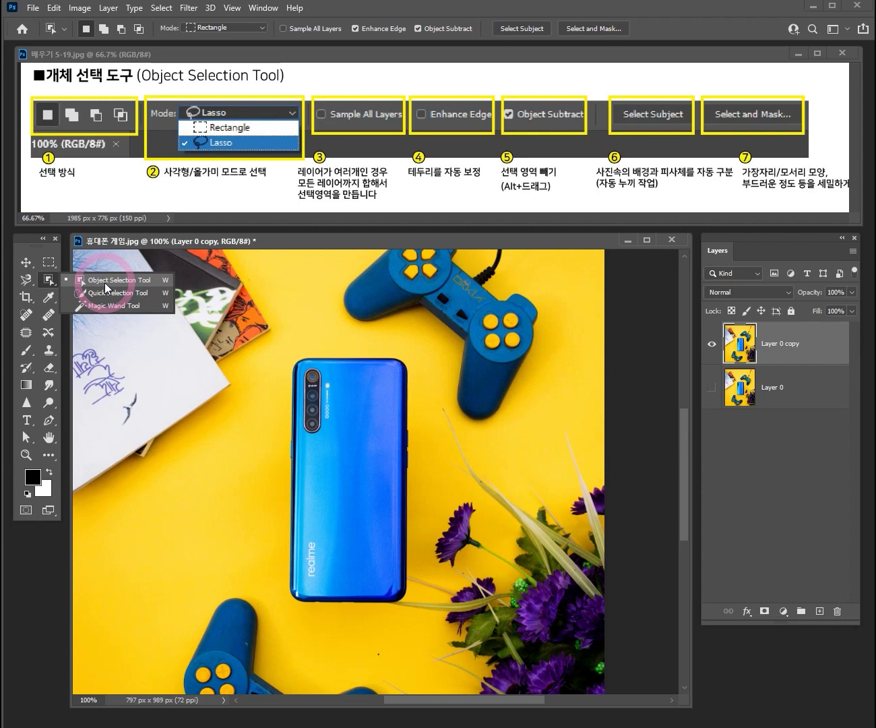
click(105, 283)
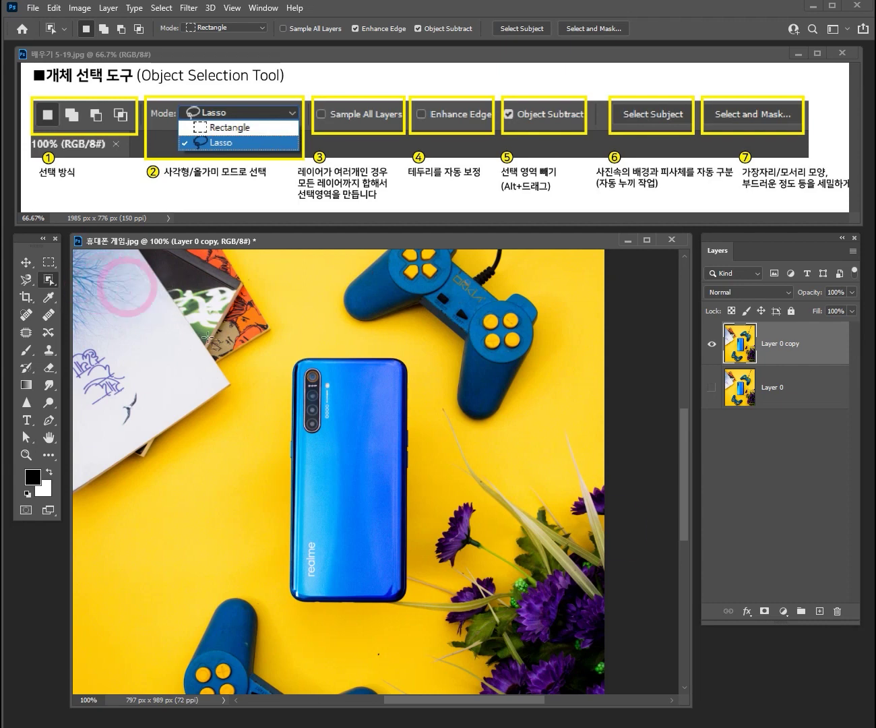
Select the blue phone by enclosing it in an Object Selection rectangle
ctrl+click(361, 455)
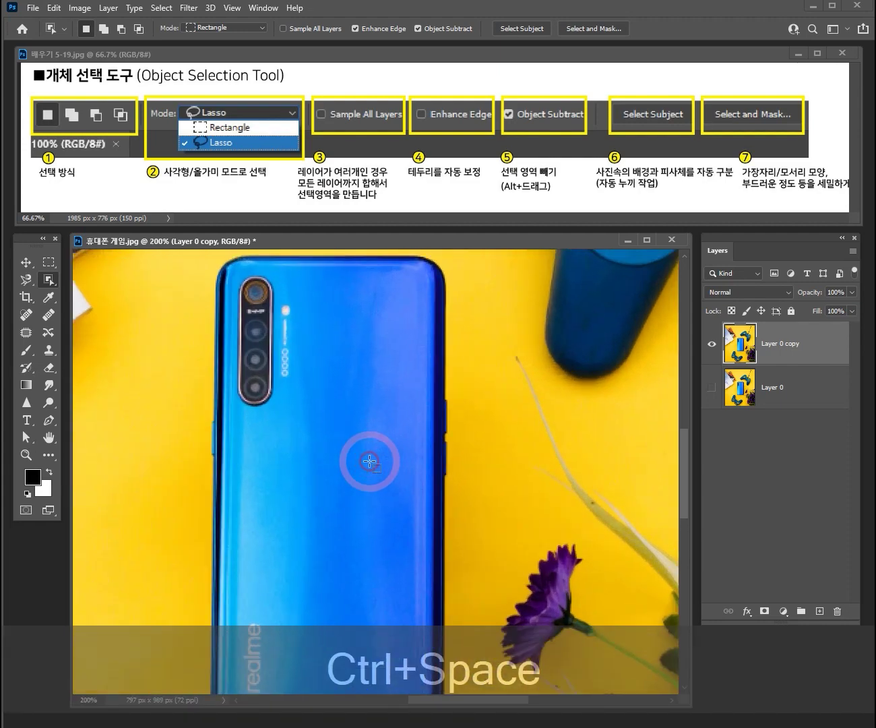
mouse_move(43, 273)
mouse_down()
mouse_move(95, 291)
mouse_move(127, 284)
mouse_up()
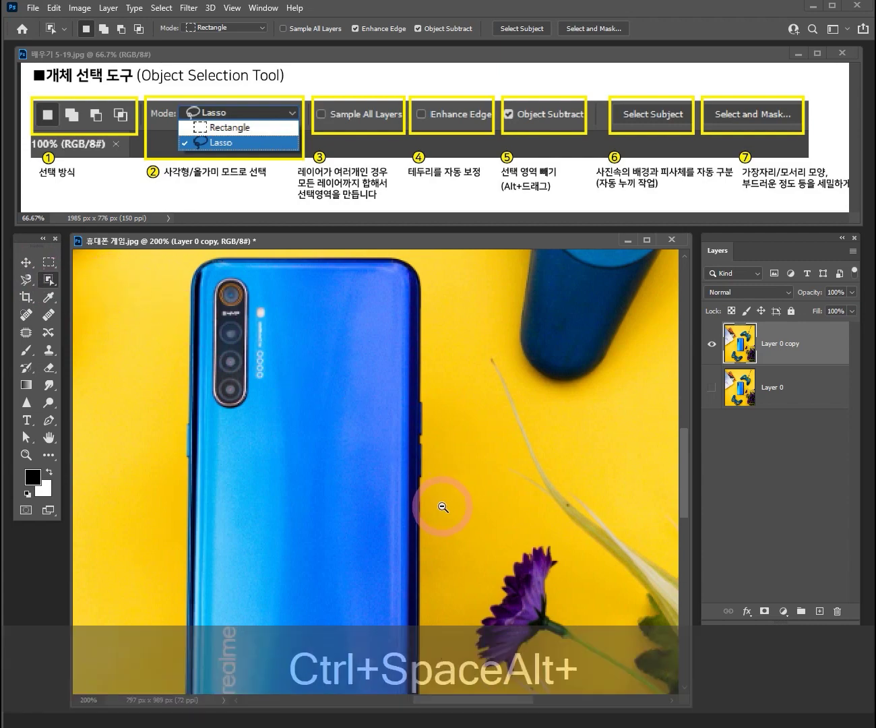
alt+click(446, 508)
drag(442, 513, 393, 436)
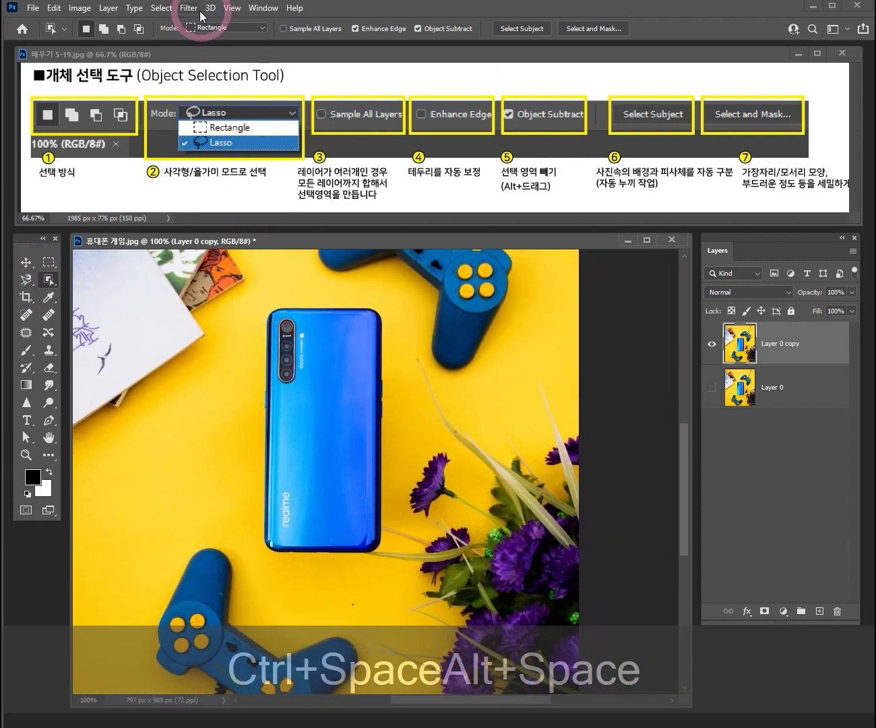
drag(260, 292, 389, 567)
Add the lower controller to the phone selection with three overlapping Object Selection rectangles over its left grip, middle and right grip
key(ctrl+space)
click(335, 481)
drag(257, 632, 462, 221)
key(alt+space)
alt+click(397, 407)
drag(406, 378, 323, 421)
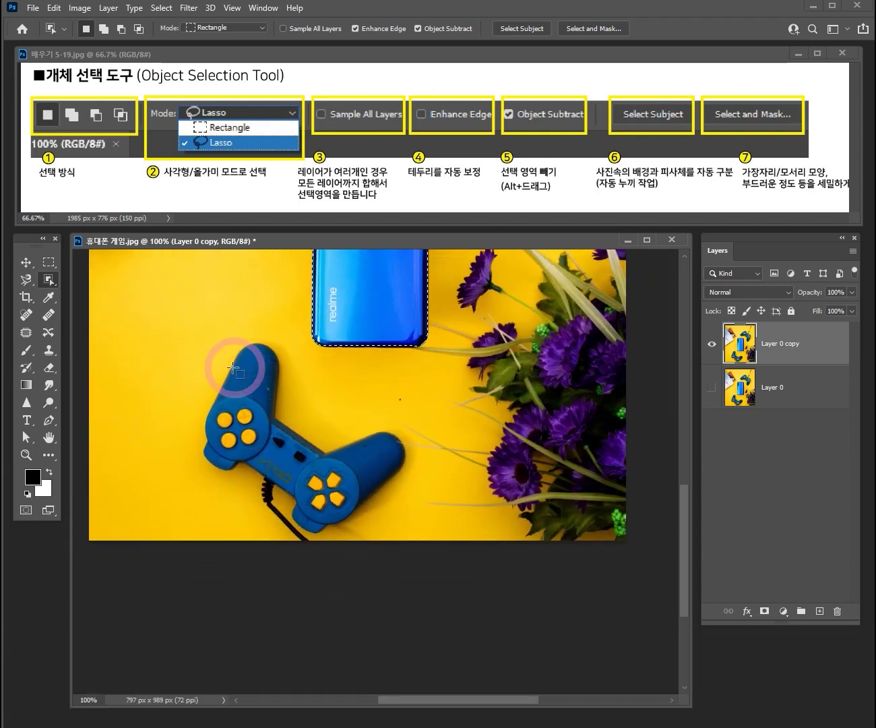
key(shift)
drag(184, 336, 304, 475)
drag(221, 372, 366, 466)
drag(288, 427, 413, 538)
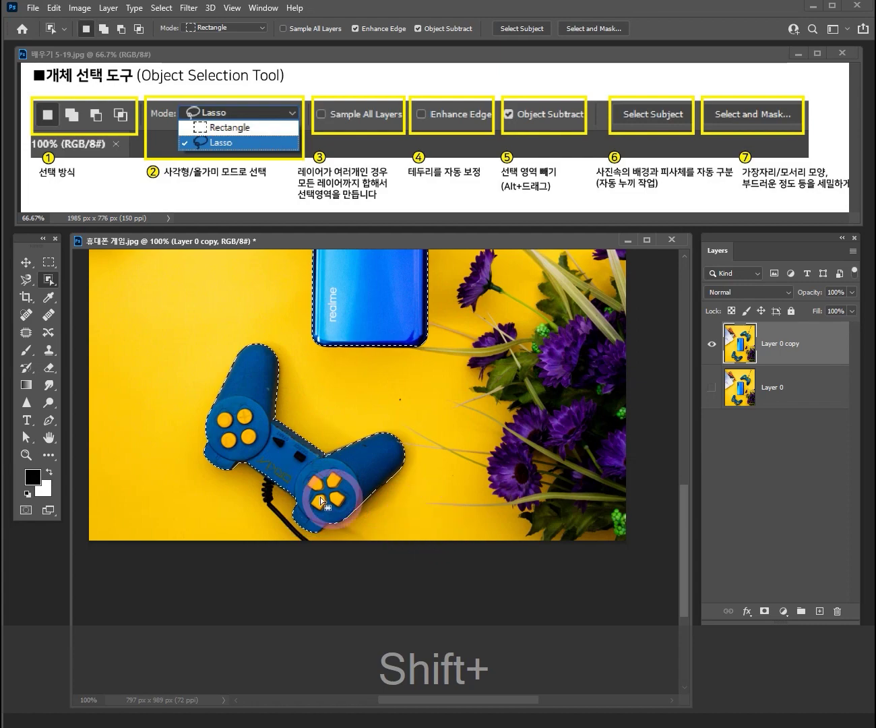
Add the upper controller to the selection with overlapping Object Selection rectangles over its left grip, right grip, middle and inner corner
key(space)
drag(413, 298, 360, 477)
key(shift)
drag(279, 342, 413, 454)
drag(511, 396, 393, 564)
drag(368, 386, 519, 467)
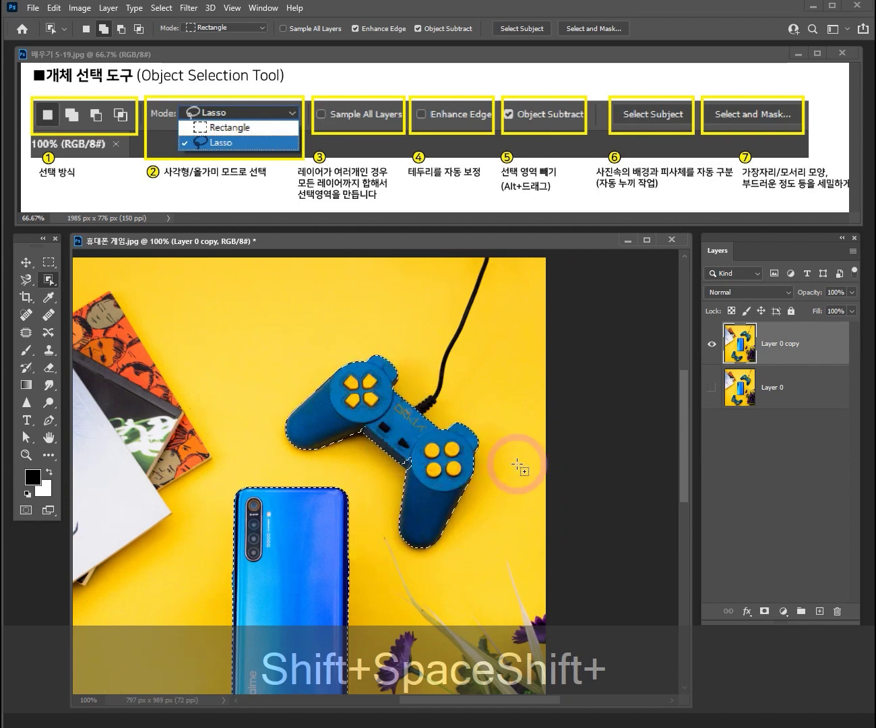
drag(382, 455, 431, 492)
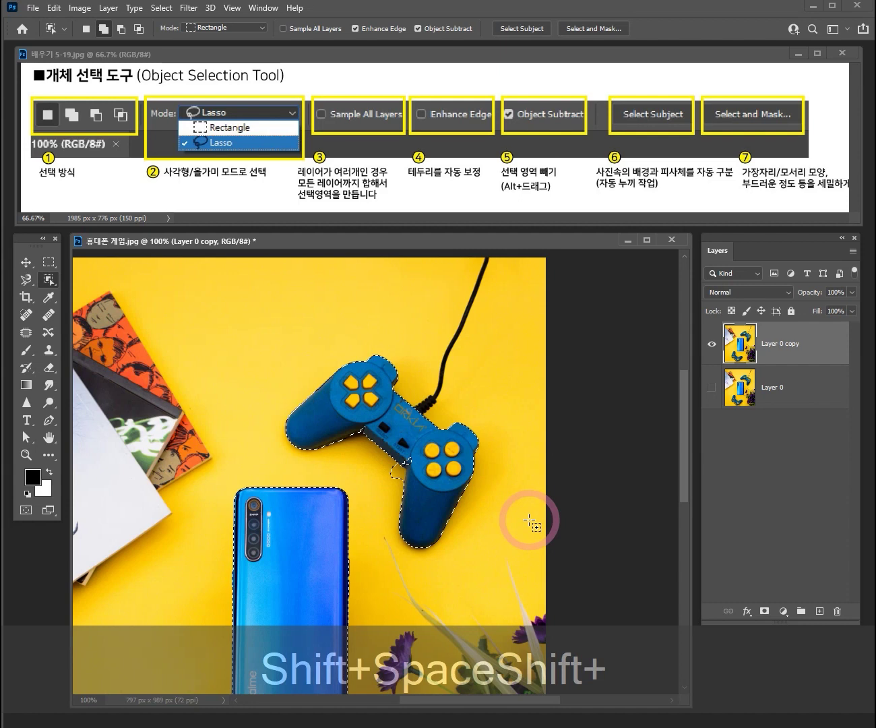
drag(379, 457, 428, 490)
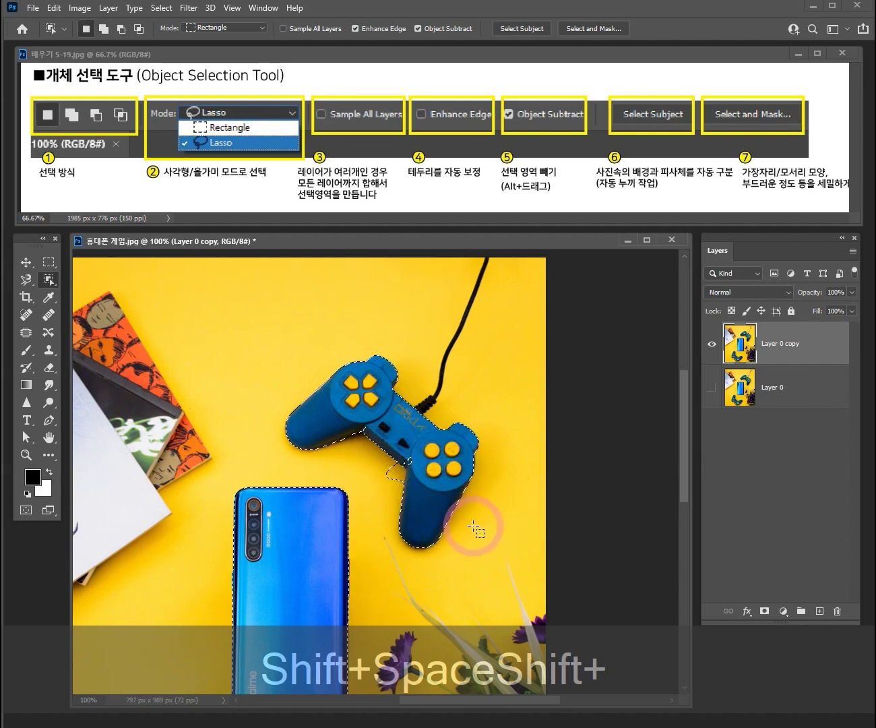
Subtract the stray yellow background beside the upper controller's right grip and refine its inner corner with Object Selection rectangles
ctrl+click(401, 463)
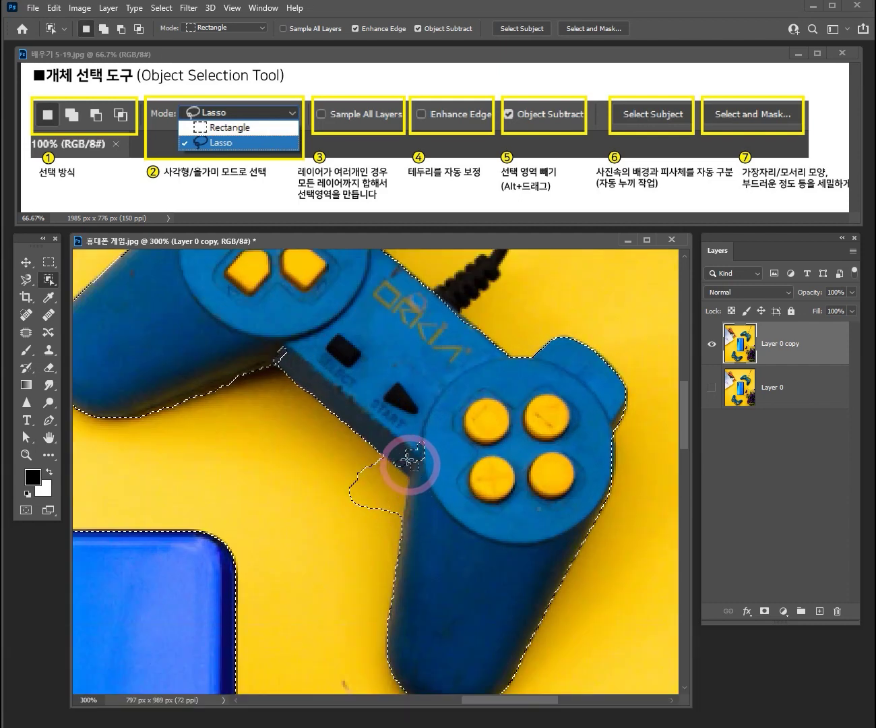
drag(333, 455, 398, 551)
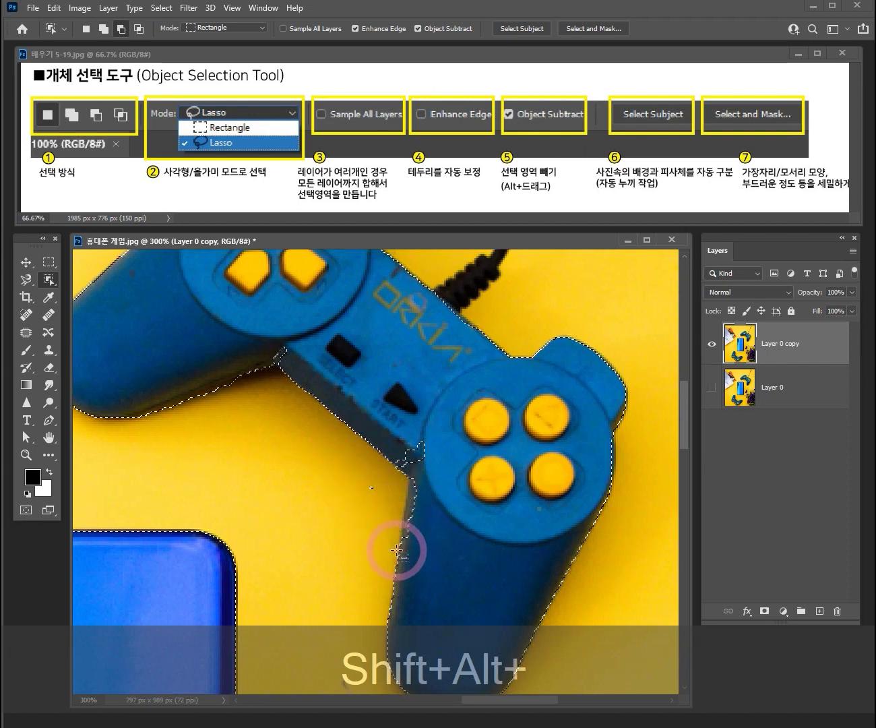
drag(345, 464, 405, 519)
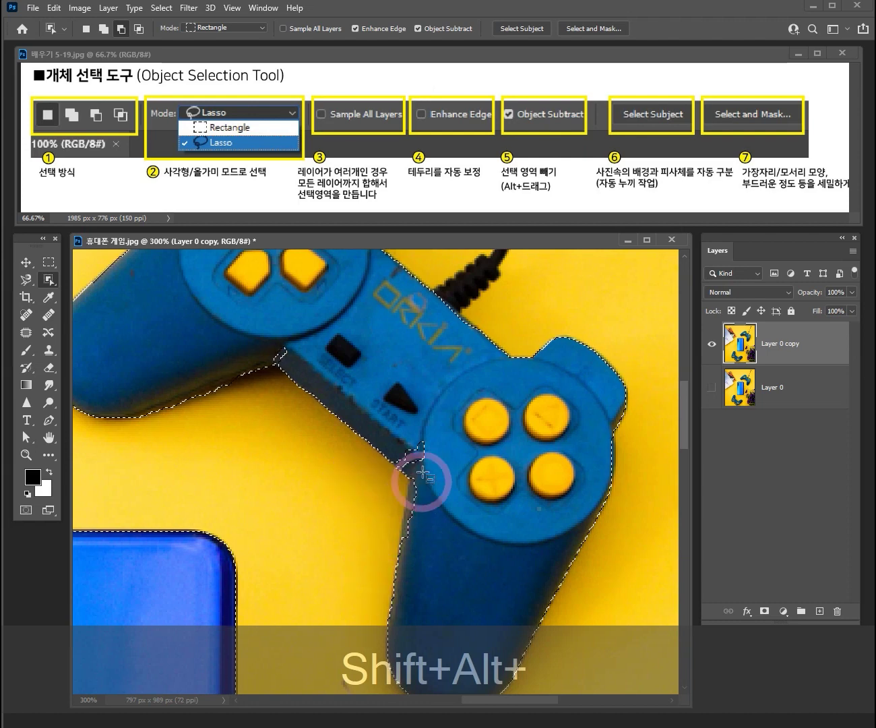
drag(405, 444, 480, 475)
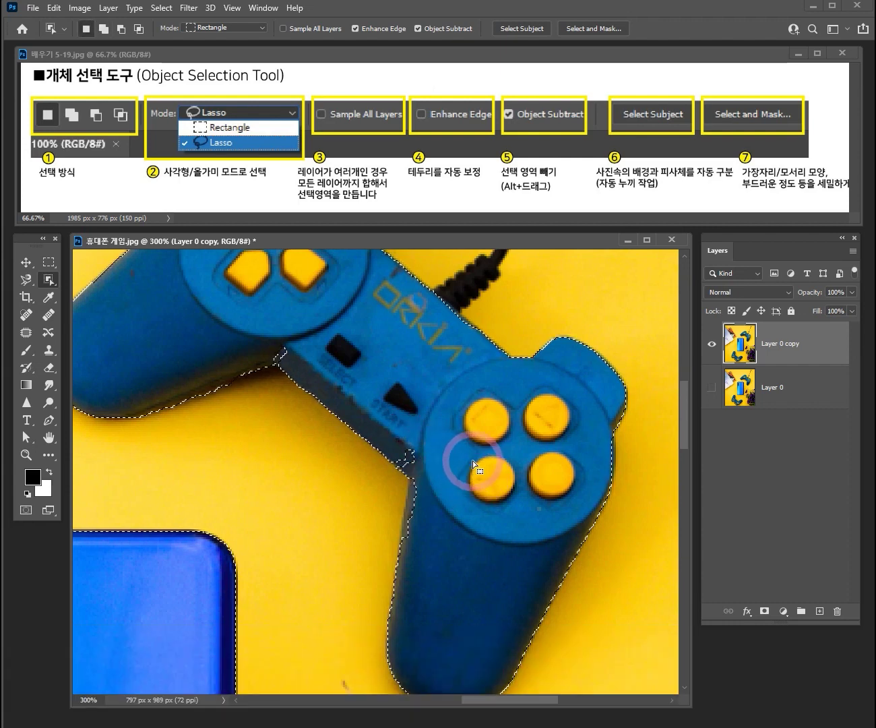
Add the unselected gaps along the lower edge of the upper controller's middle section to the selection with the Lasso tool
click(32, 278)
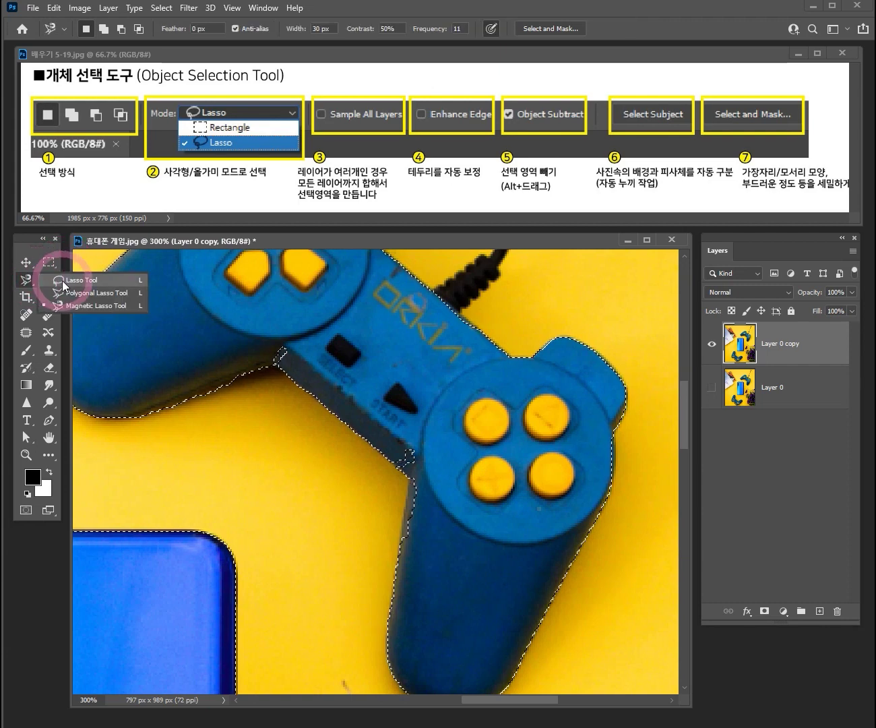
click(62, 281)
key(alt)
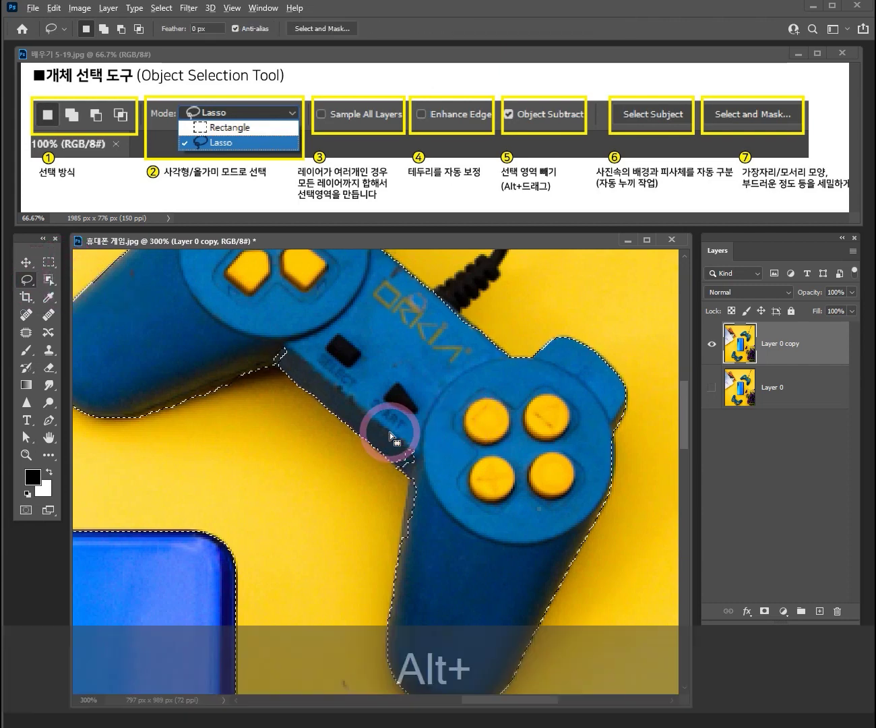
mouse_move(386, 426)
mouse_down()
mouse_move(403, 469)
mouse_move(409, 436)
mouse_move(398, 465)
mouse_move(387, 428)
mouse_move(382, 446)
mouse_move(428, 485)
mouse_move(416, 447)
mouse_up()
key(shift)
mouse_move(298, 323)
mouse_down()
mouse_move(257, 357)
mouse_move(297, 365)
mouse_move(319, 337)
mouse_up()
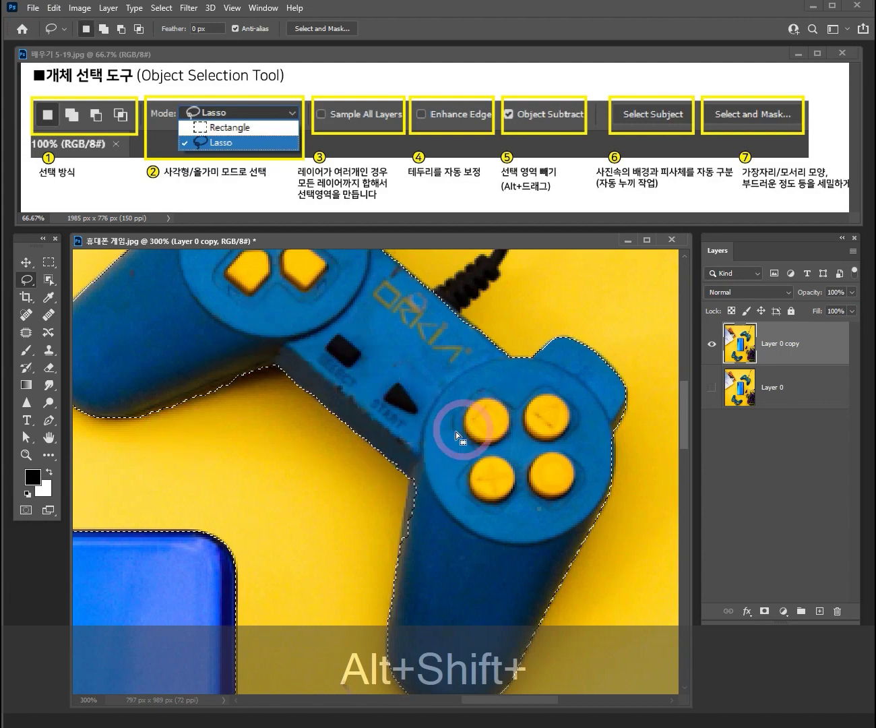
Try moving the selected phone and both controllers around the photo with the Move tool, leaving them slightly down and left of their original place
ctrl+alt+click(329, 463)
ctrl+alt+click(329, 462)
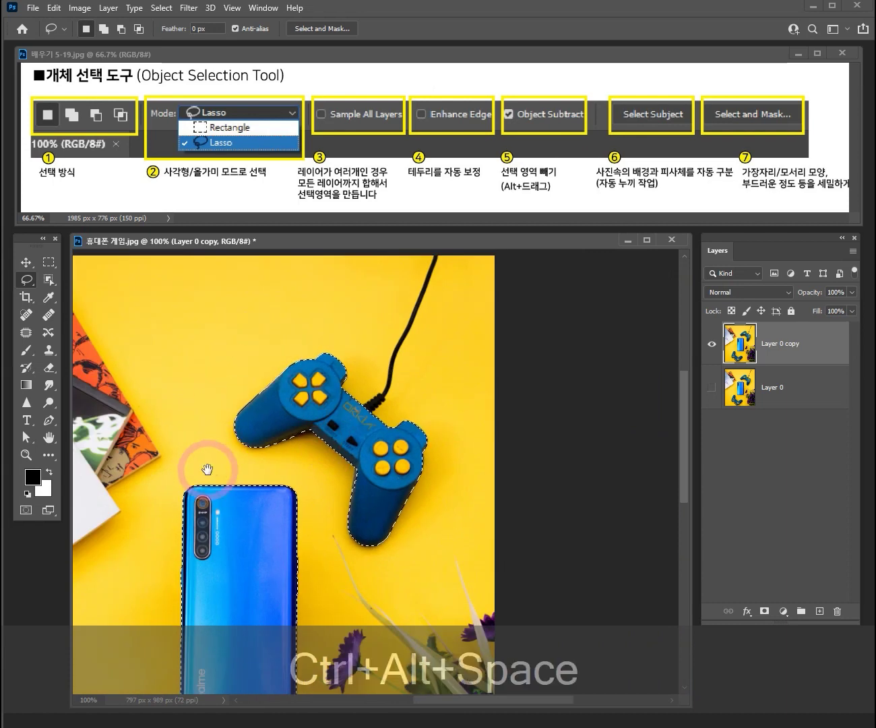
drag(205, 463, 344, 372)
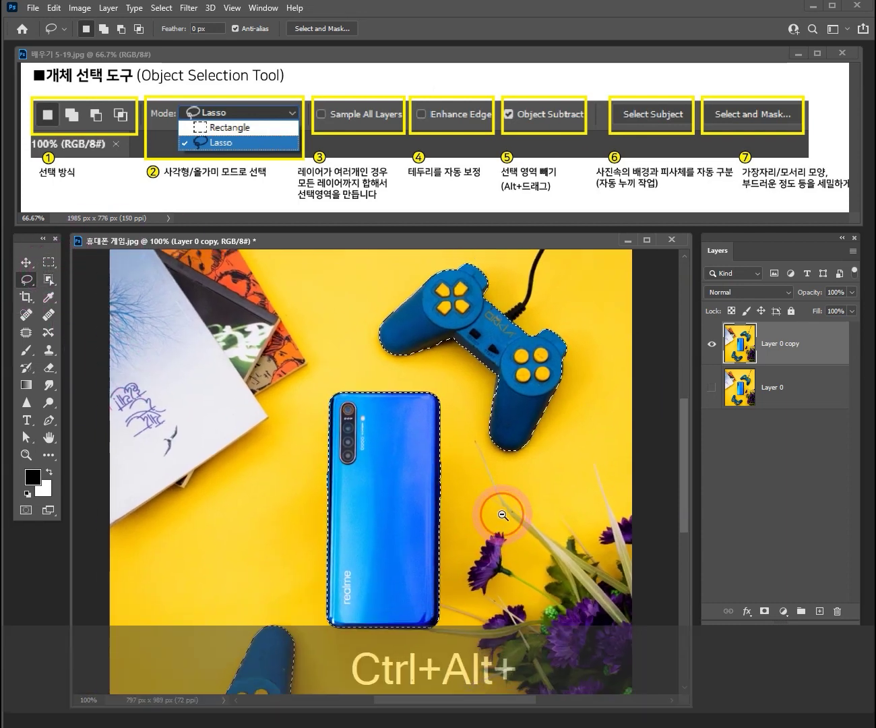
ctrl+alt+click(496, 519)
click(25, 269)
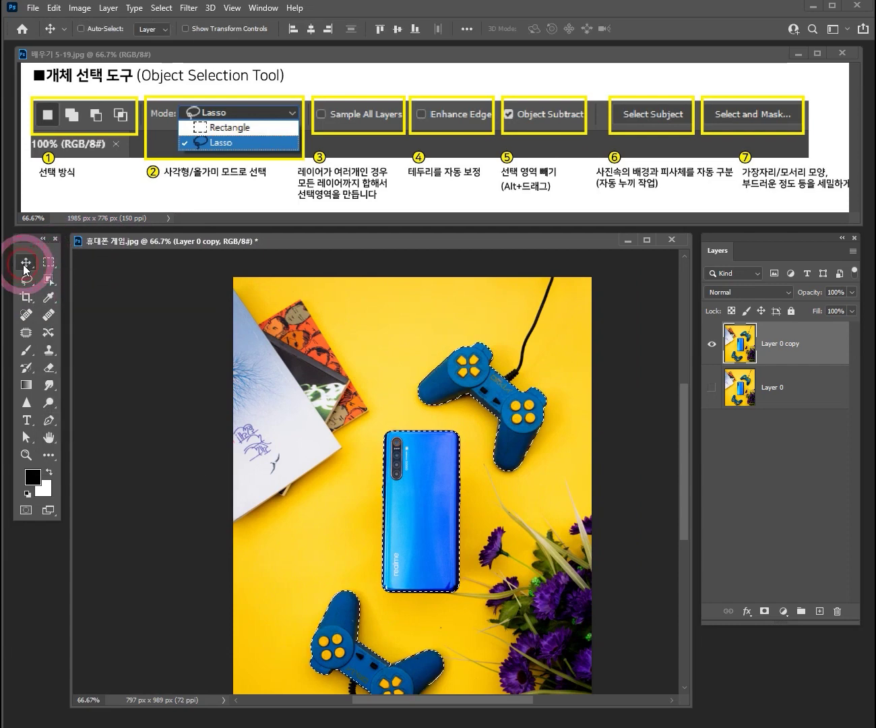
click(417, 513)
drag(413, 509, 399, 463)
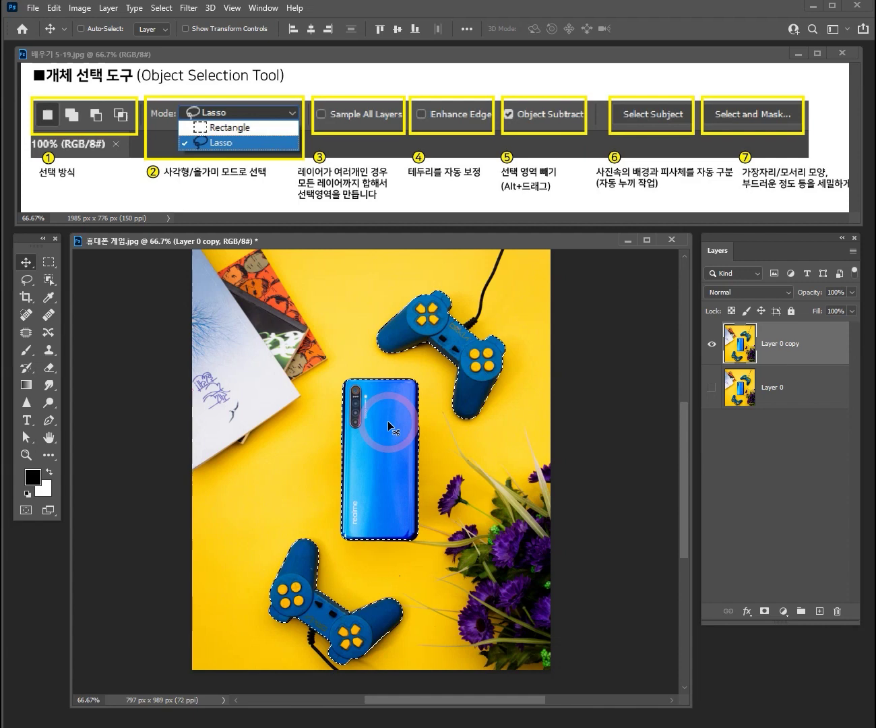
drag(388, 421, 479, 445)
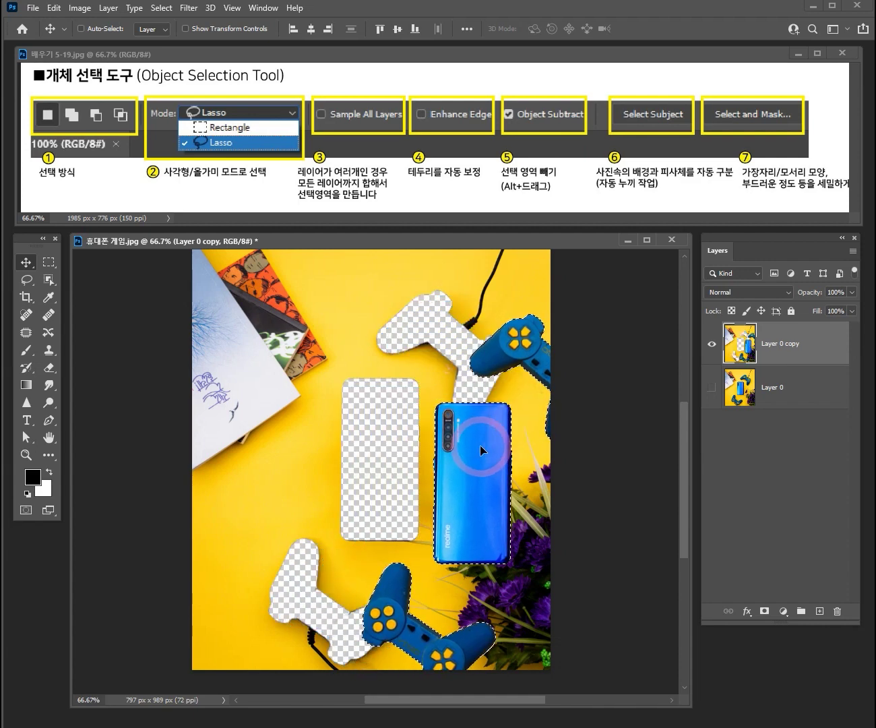
drag(479, 445, 378, 427)
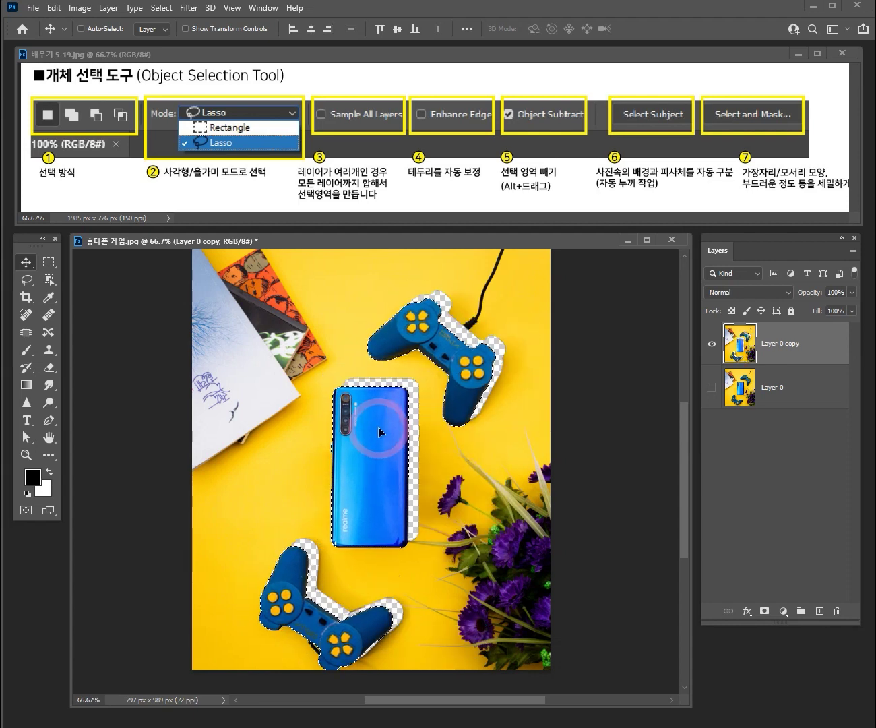
drag(378, 426, 359, 447)
Free Transform the selected phone and controllers, scaling them to about 139% and rotating them about -74 degrees
key(ctrl+t)
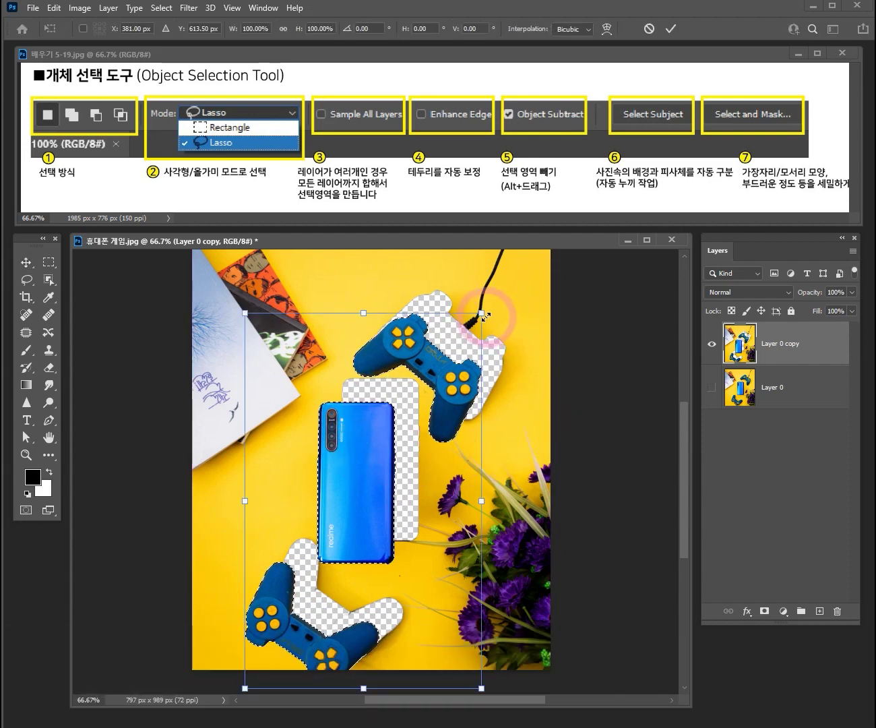
drag(490, 314, 573, 257)
drag(497, 372, 458, 411)
drag(559, 293, 250, 407)
drag(390, 573, 371, 544)
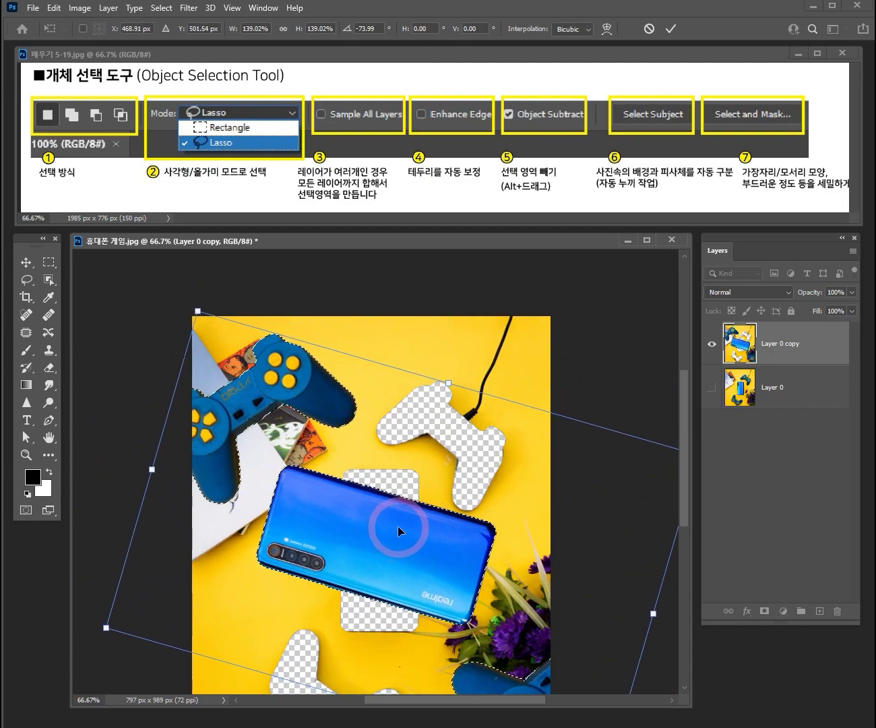
ctrl+alt+click(398, 521)
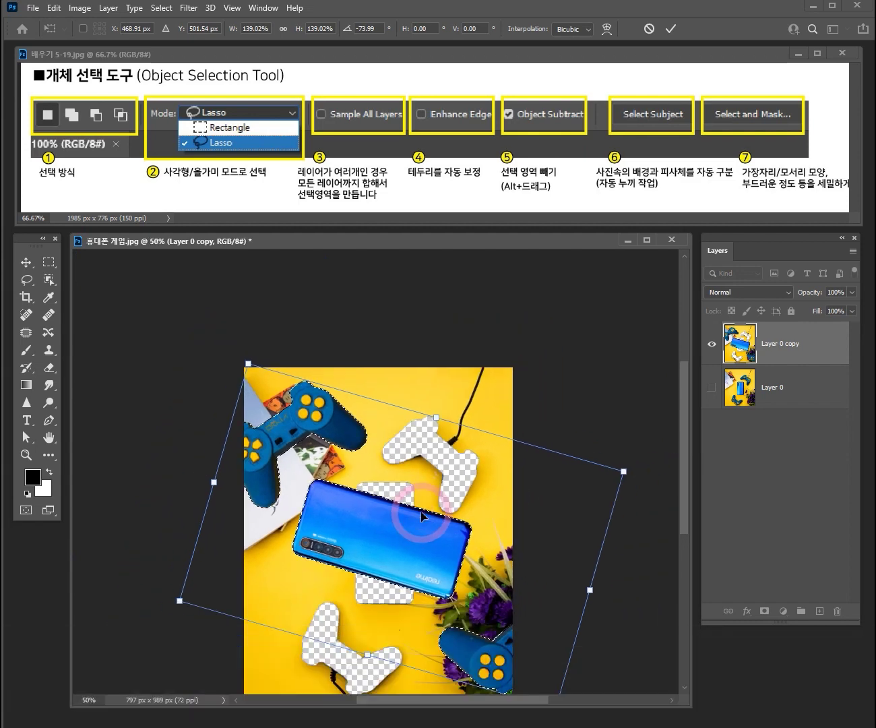
double_click(407, 552)
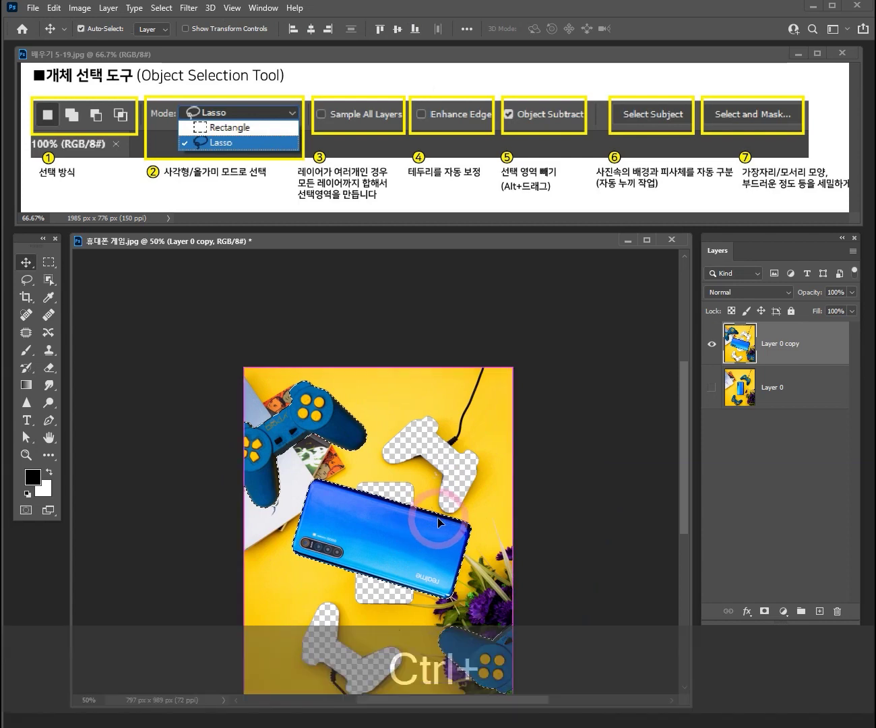
Undo the transform and moves of the phone and controllers, and deselect everything
key(ctrl+z)
key(ctrl+z)
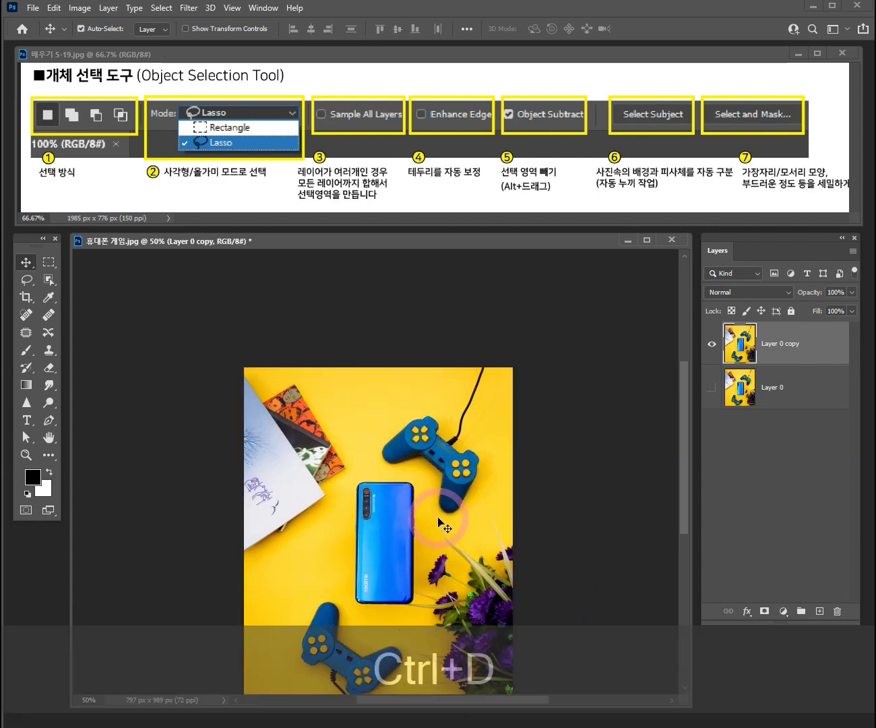
ctrl+click(405, 494)
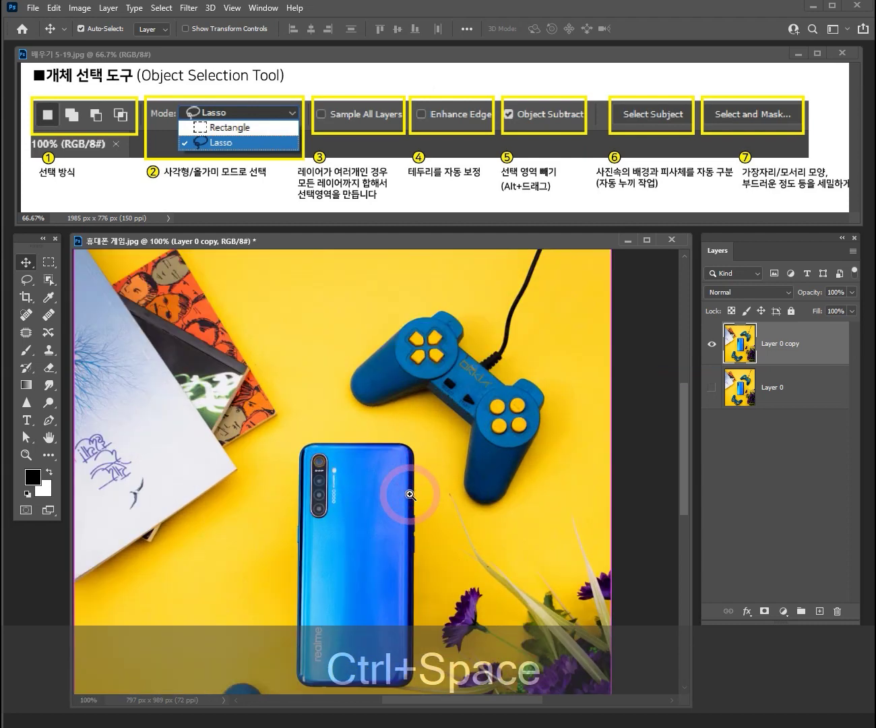
ctrl+alt+click(398, 468)
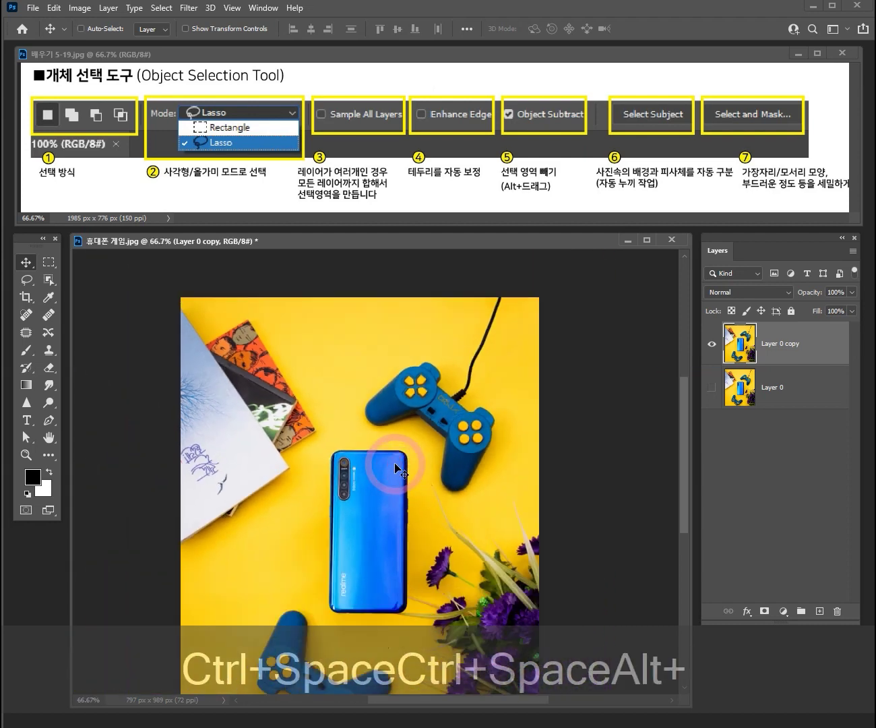
ctrl+click(333, 372)
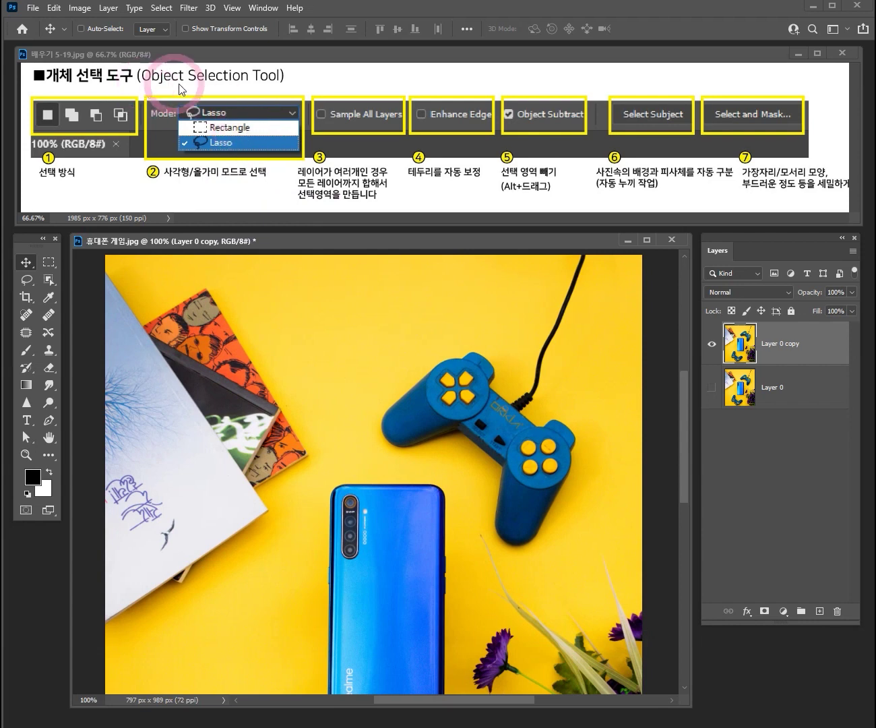
Bring the Quick Selection Tool notes of the 배우기 5-19.jpg guide into view and activate the Quick Selection tool
click(838, 102)
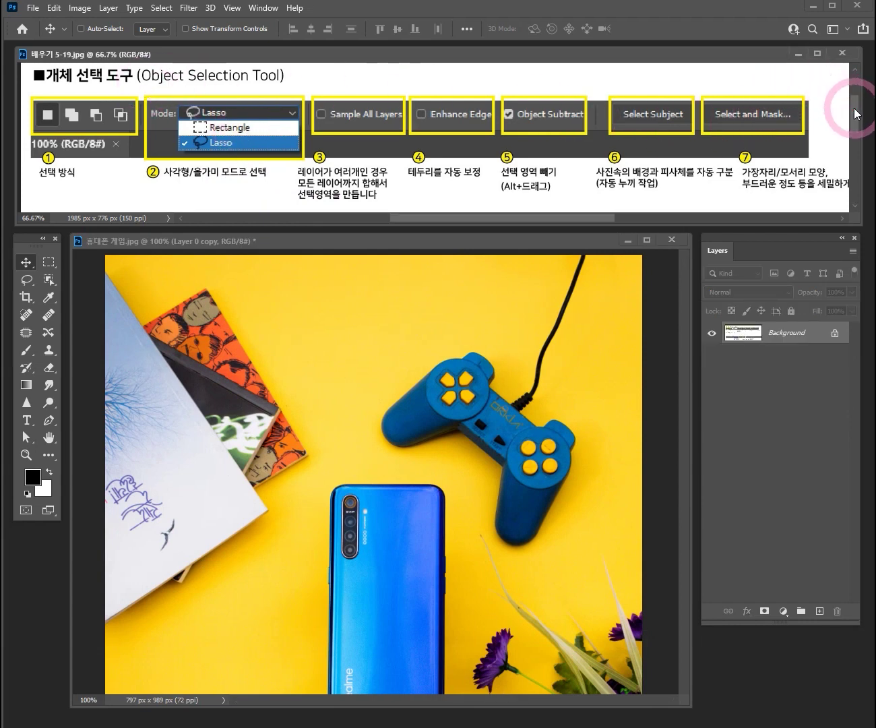
scroll(854, 108, down, 3)
drag(866, 139, 857, 137)
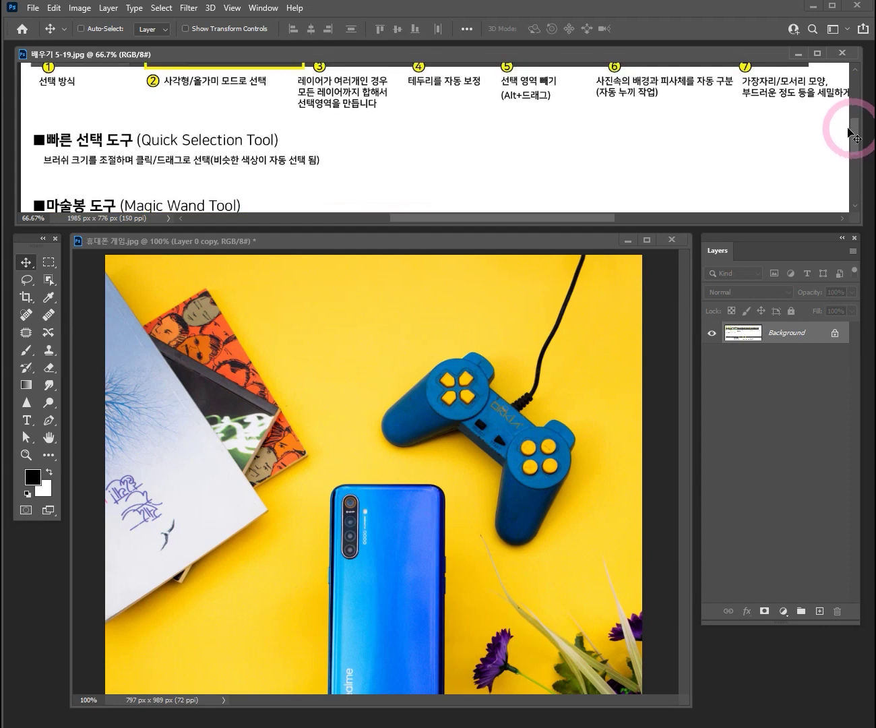
click(48, 279)
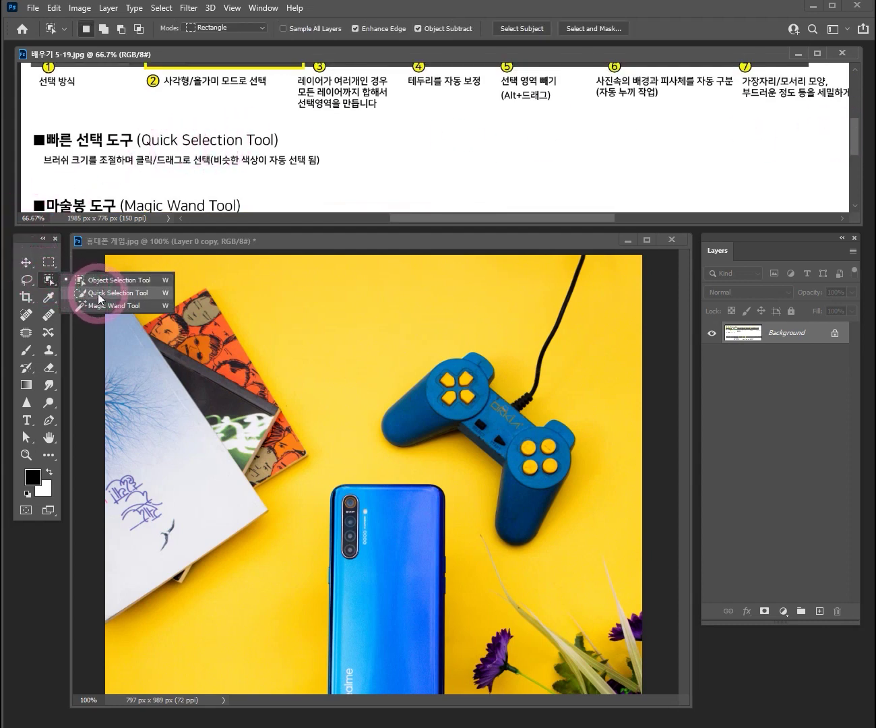
click(99, 293)
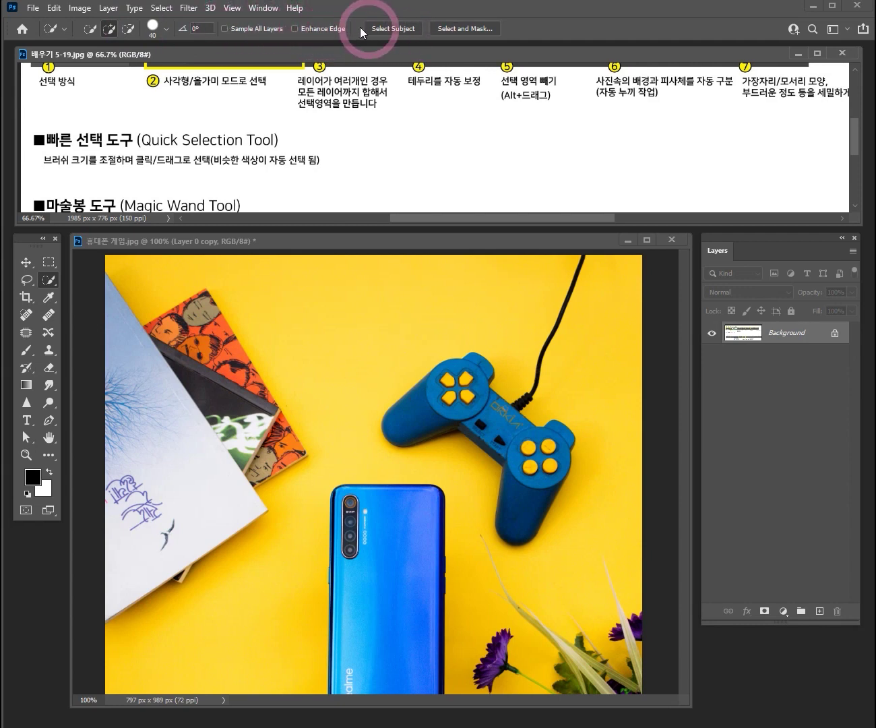
Examine the Quick Selection brush settings and the selection tool group, keeping the Quick Selection tool active
click(162, 29)
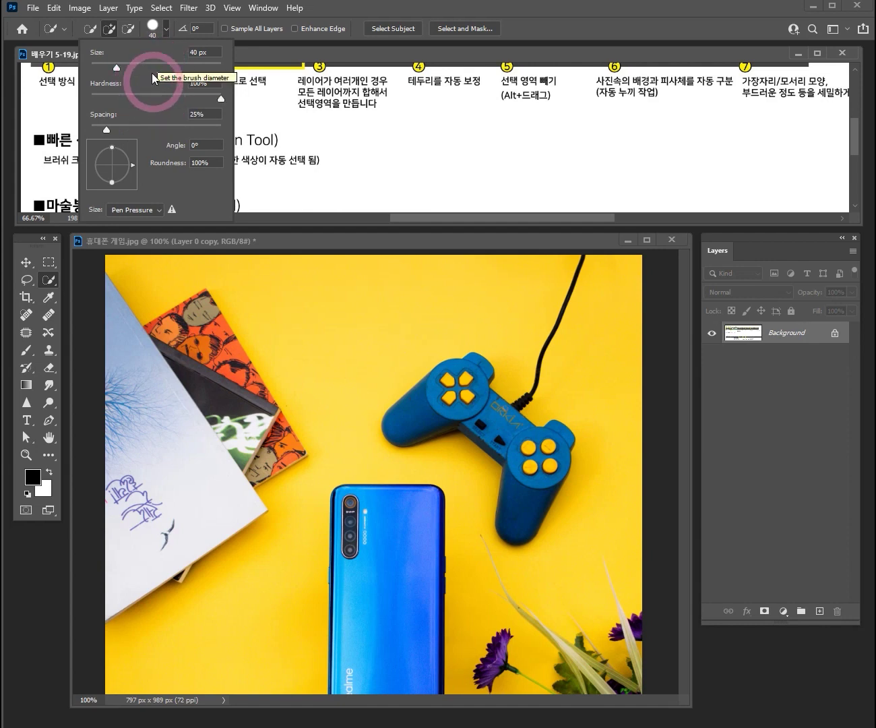
click(165, 31)
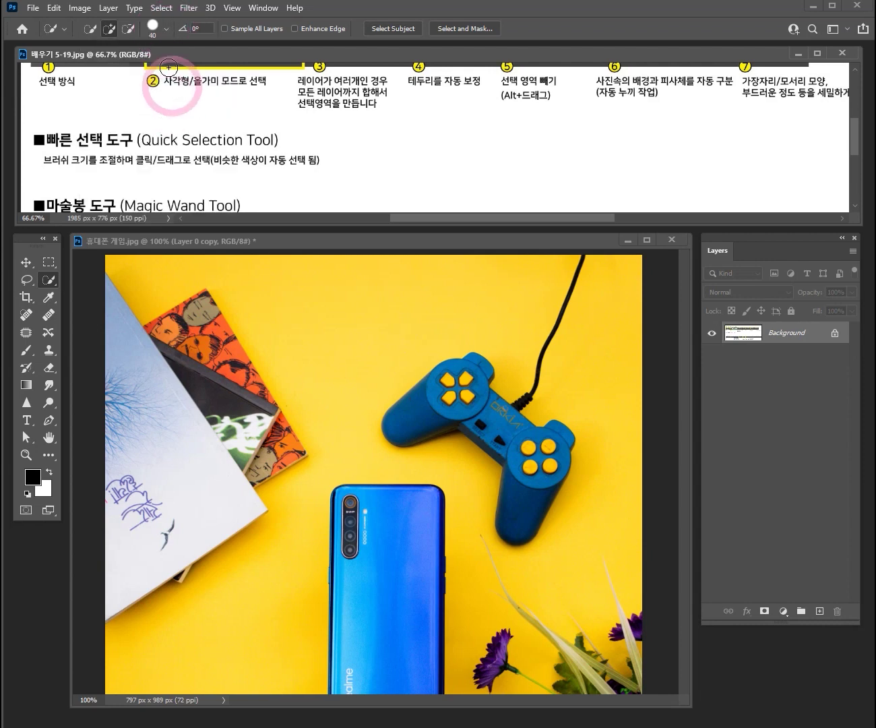
click(52, 278)
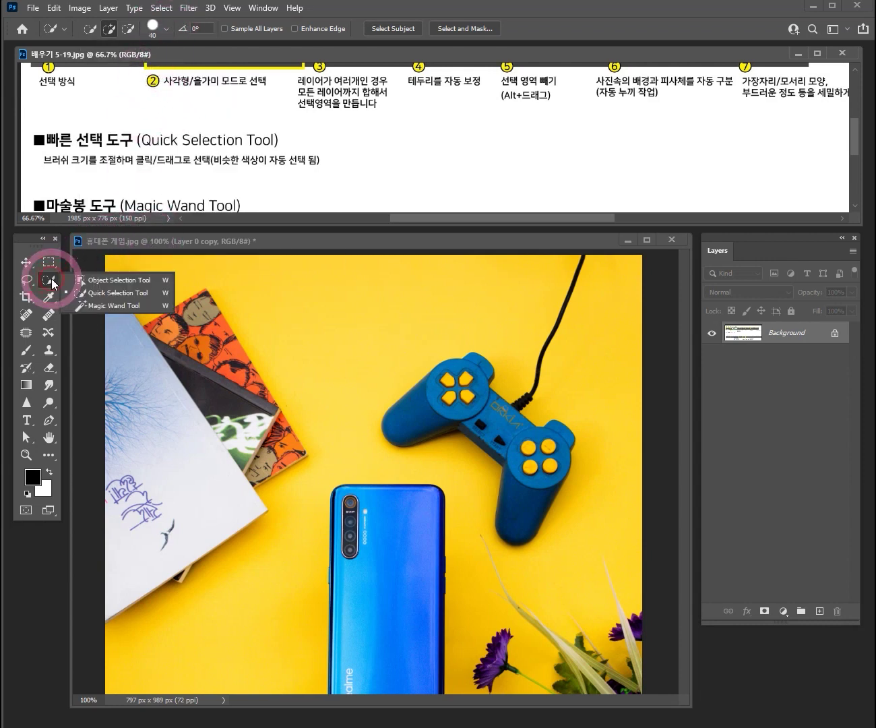
click(95, 300)
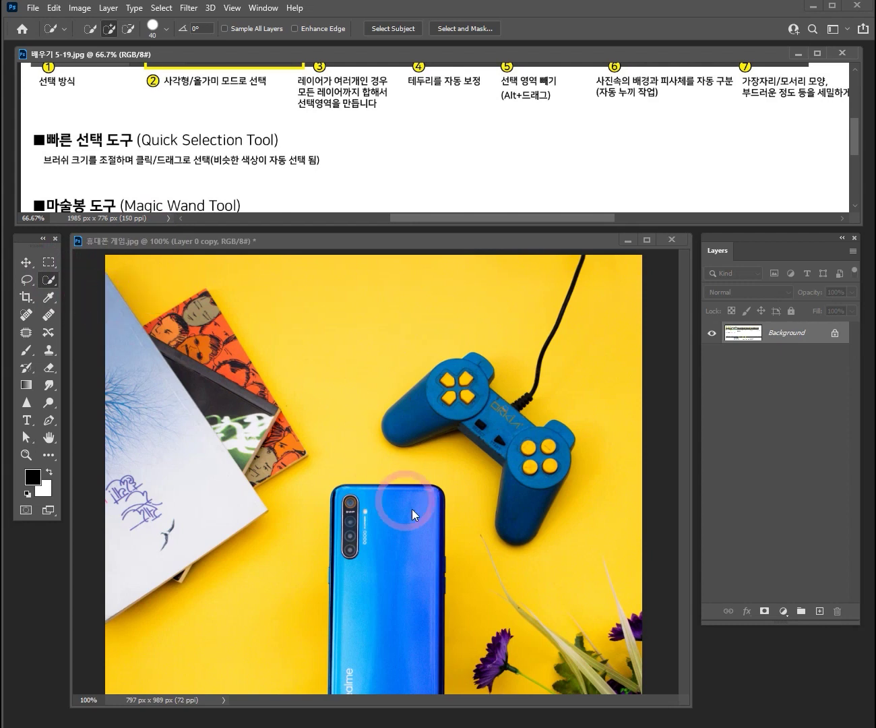
In the 휴대폰 게임 photo, try smaller and larger Quick Selection brushes over the phone and set the brush size to 60 px
scroll(405, 481, down, 1)
drag(405, 481, 363, 401)
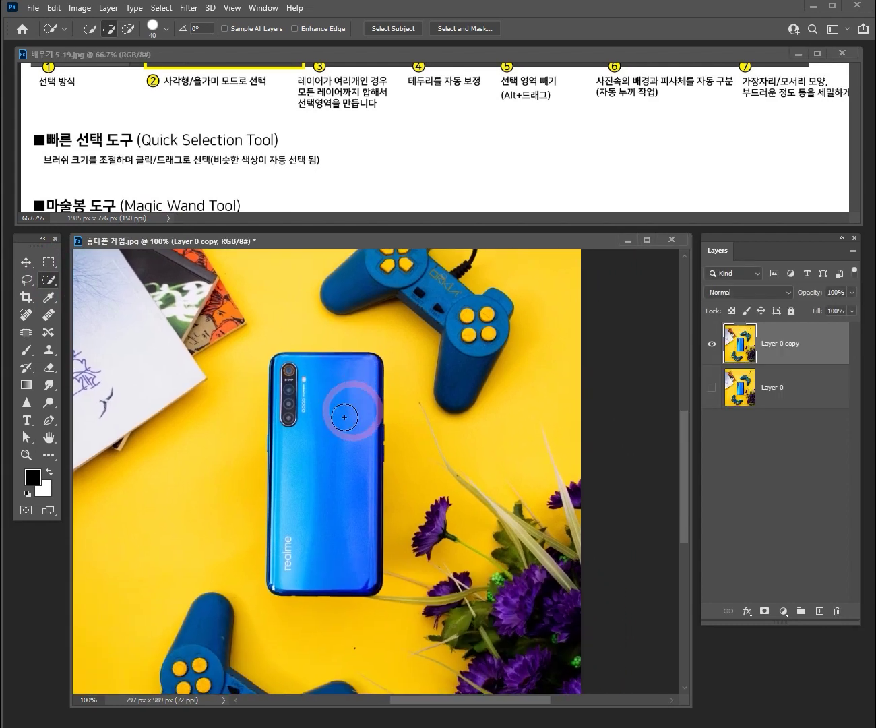
key(ctrl+space)
key(ctrl+space)
ctrl+click(206, 494)
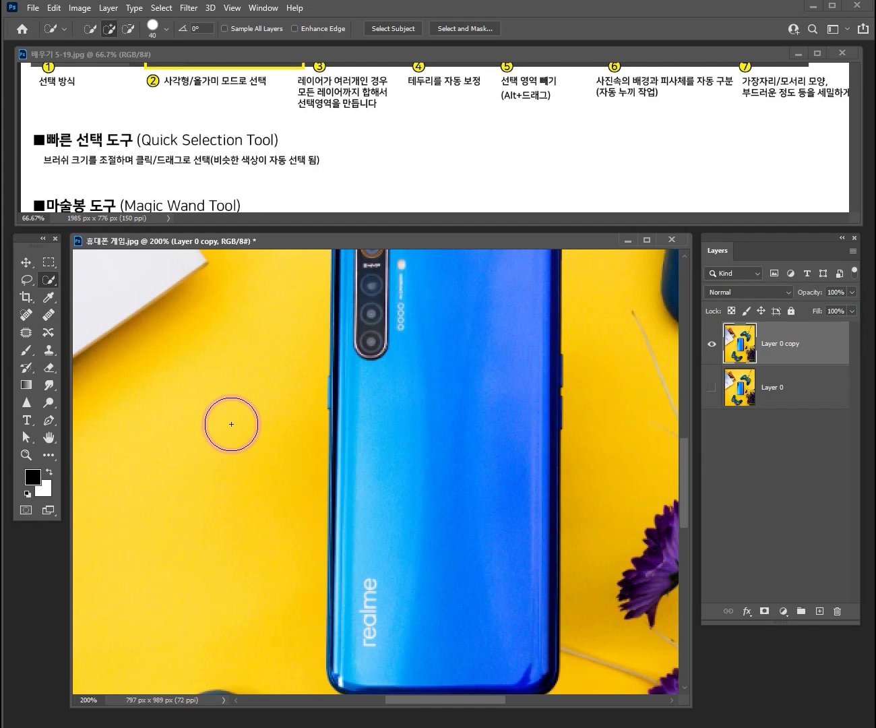
key(bracketleft)
key(bracketleft)
key(bracketleft)
key(bracketleft)
key(bracketleft)
key(bracketright)
key(bracketright)
key(bracketright)
key(bracketright)
key(bracketright)
key(bracketright)
key(bracketright)
key(bracketright)
key(bracketright)
key(bracketright)
key(bracketright)
key(bracketright)
key(bracketleft)
key(bracketleft)
key(bracketleft)
key(bracketleft)
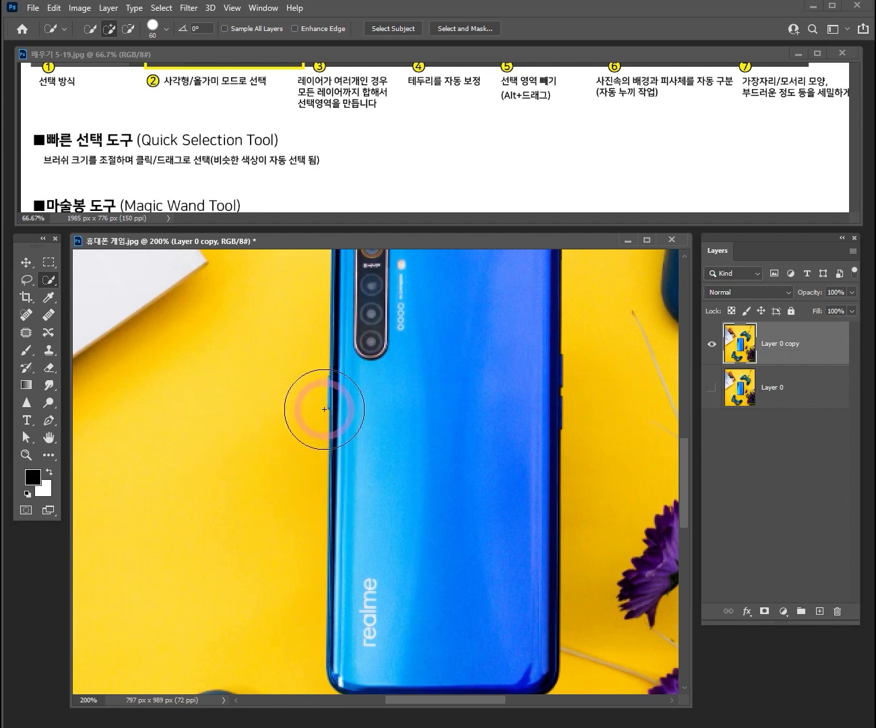
Select the whole blue phone in the 휴대폰 게임 photo with Quick Selection strokes, including its dark edges
drag(401, 391, 275, 483)
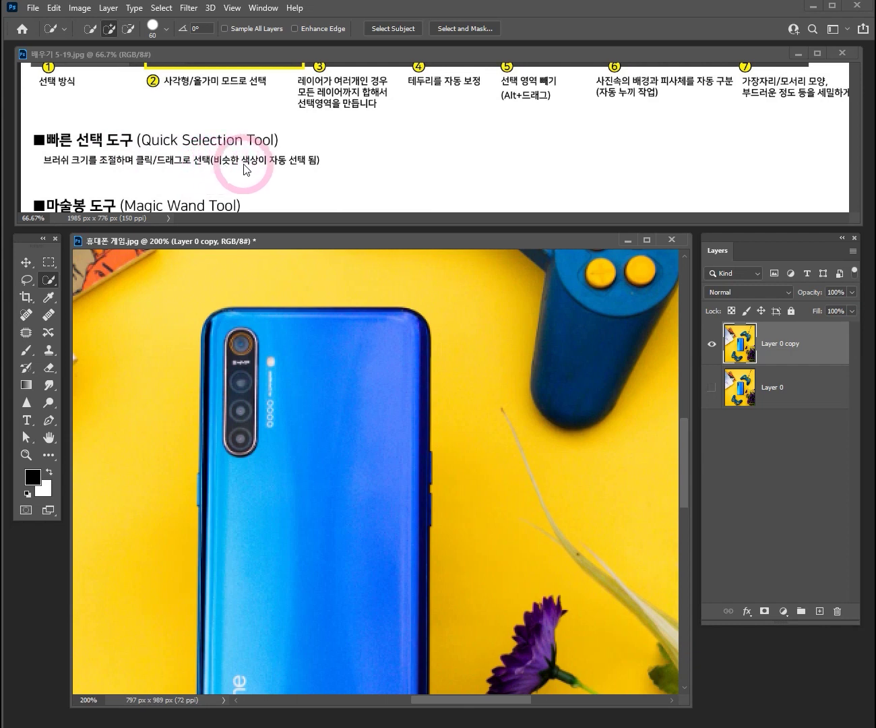
key(space)
mouse_move(305, 422)
mouse_down()
mouse_move(308, 361)
mouse_move(291, 408)
mouse_up()
mouse_move(265, 357)
mouse_down()
mouse_move(300, 468)
mouse_move(326, 361)
mouse_move(344, 462)
mouse_move(331, 556)
mouse_move(337, 351)
mouse_move(371, 514)
mouse_up()
key(space)
key(space)
drag(328, 398, 310, 504)
drag(273, 368, 271, 520)
key(space)
mouse_move(315, 612)
mouse_down()
mouse_move(316, 552)
mouse_move(304, 456)
mouse_up()
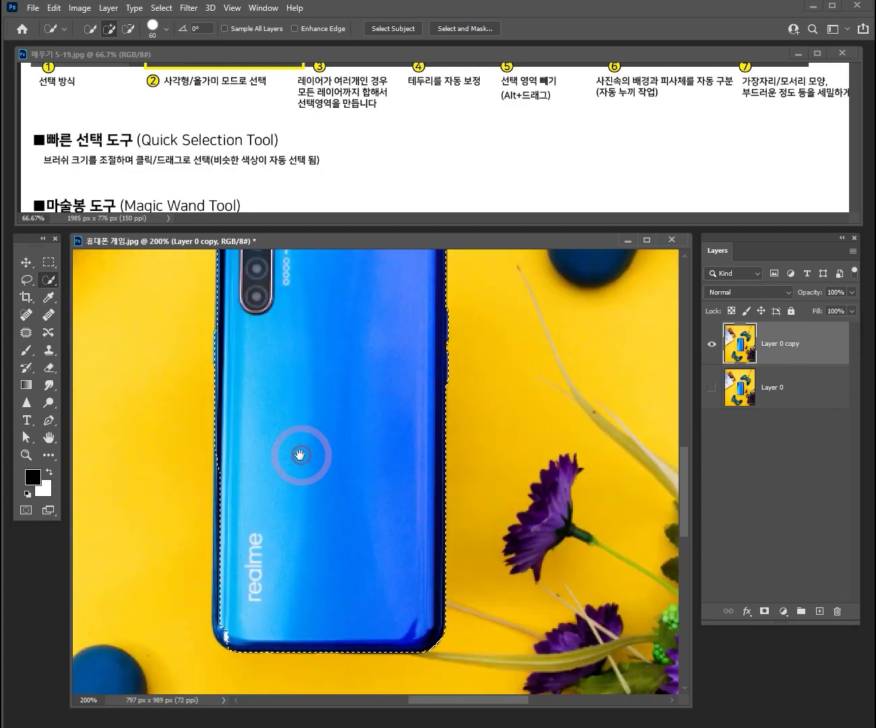
drag(253, 481, 257, 554)
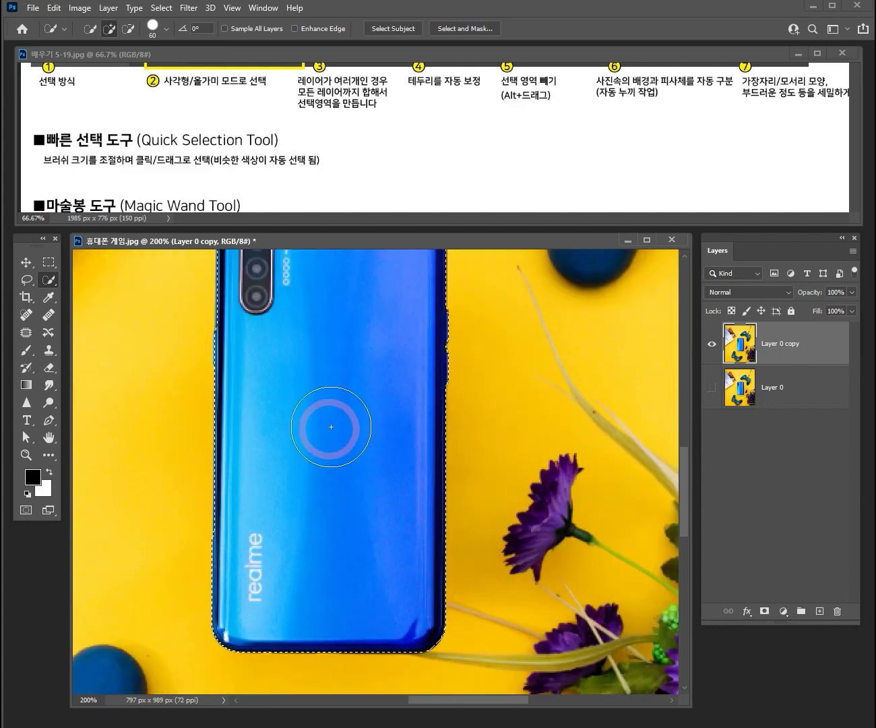
View the photo at 100% and move the selected phone down and to the right, toward the purple flowers
key(ctrl+alt+0)
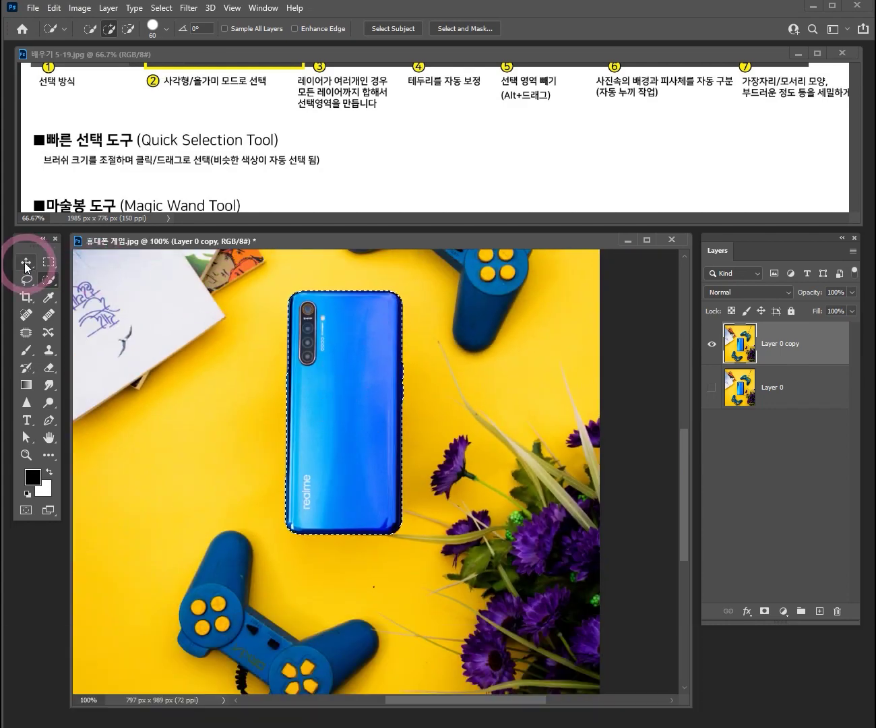
click(25, 262)
drag(344, 333, 502, 409)
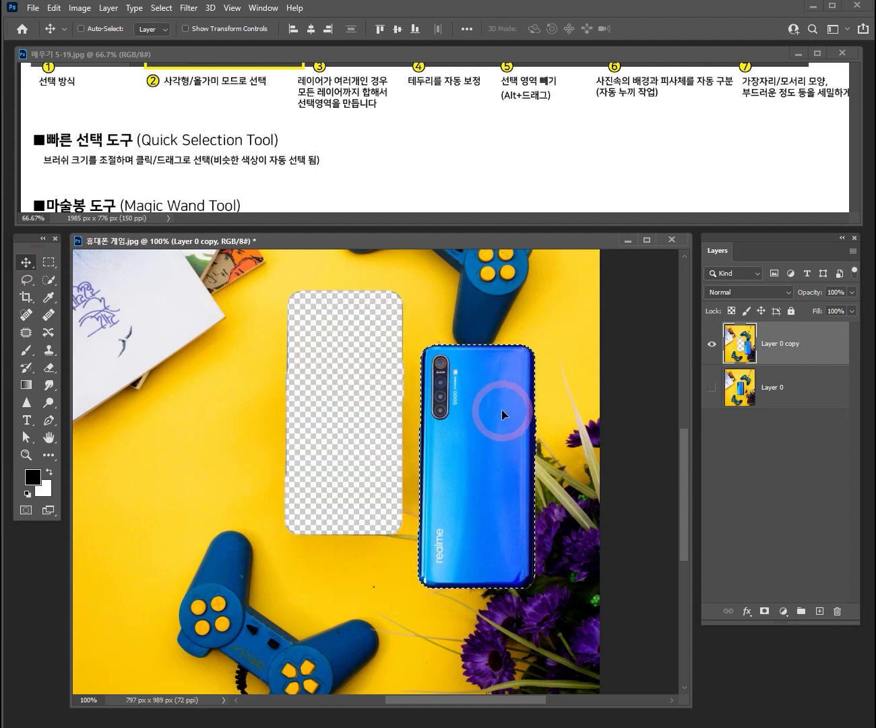
Undo the phone's move and clear the selection around it
key(ctrl)
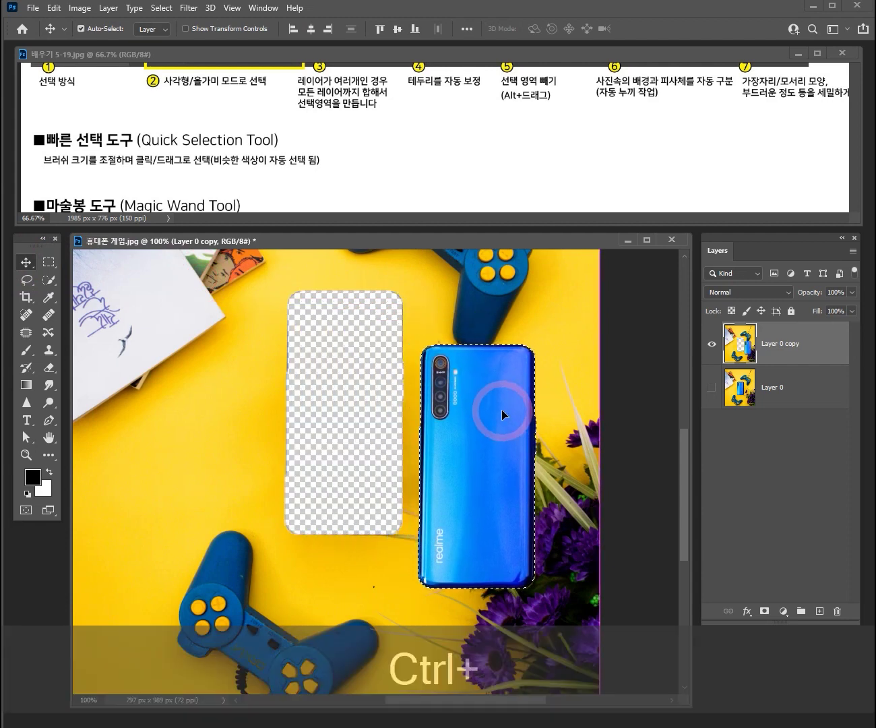
key(ctrl+z)
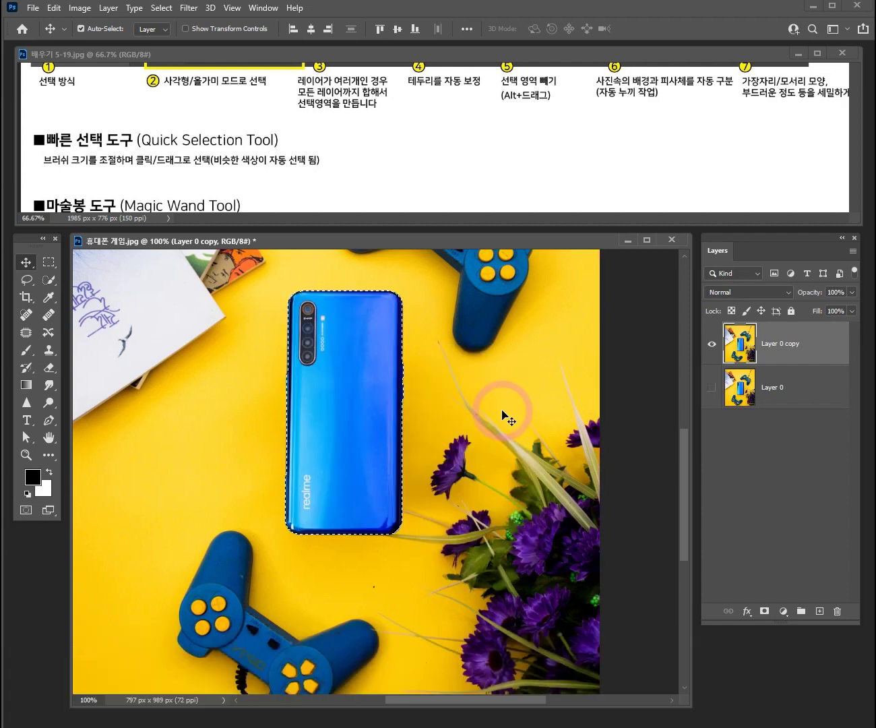
key(ctrl+d)
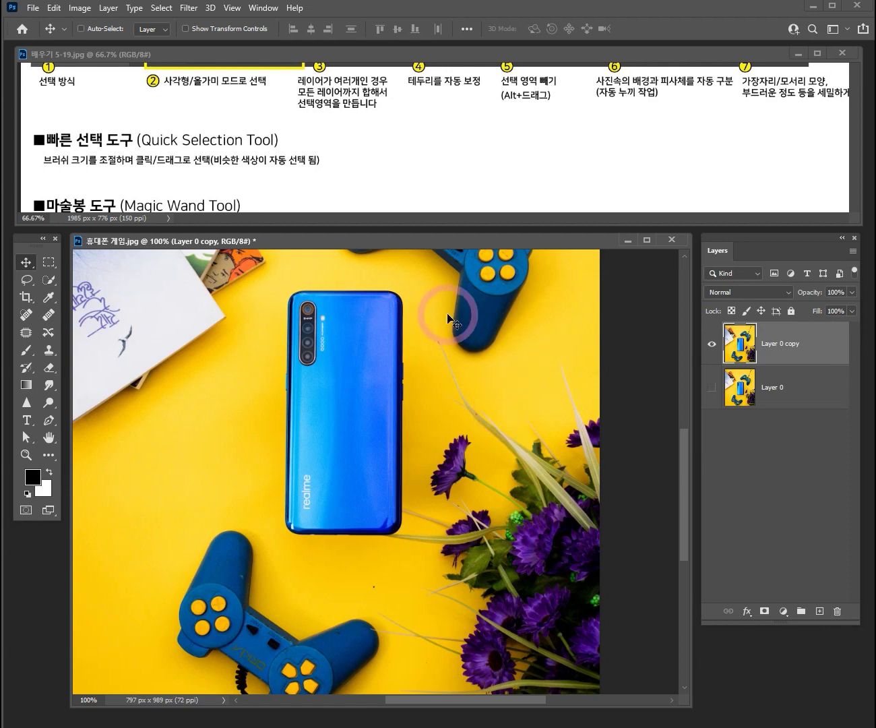
Bring the Magic Wand Tool notes of the 배우기 5-19.jpg guide into view and activate the Magic Wand tool
click(49, 281)
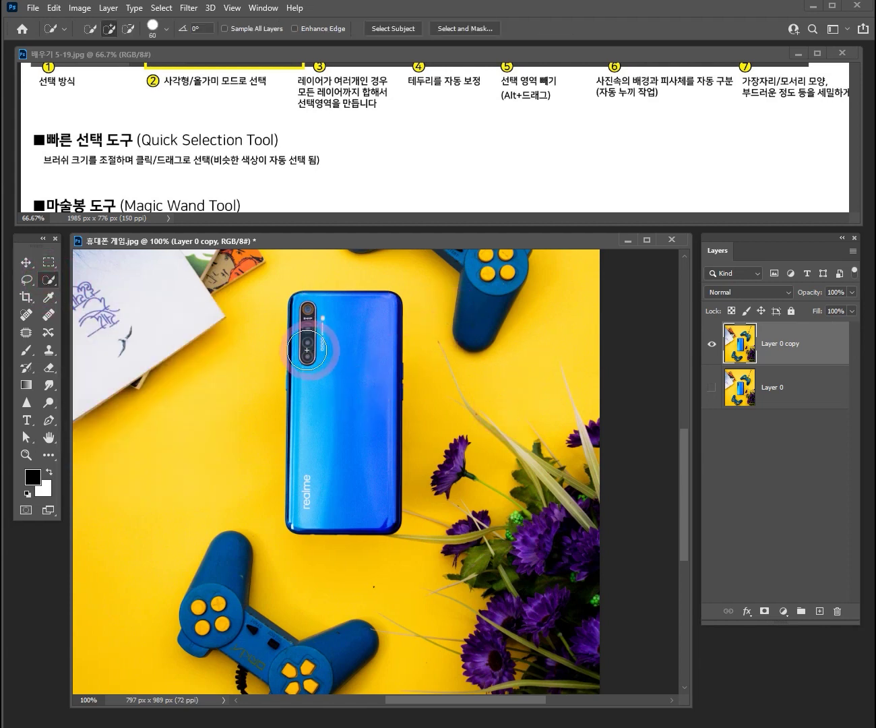
click(854, 127)
drag(854, 128, 717, 218)
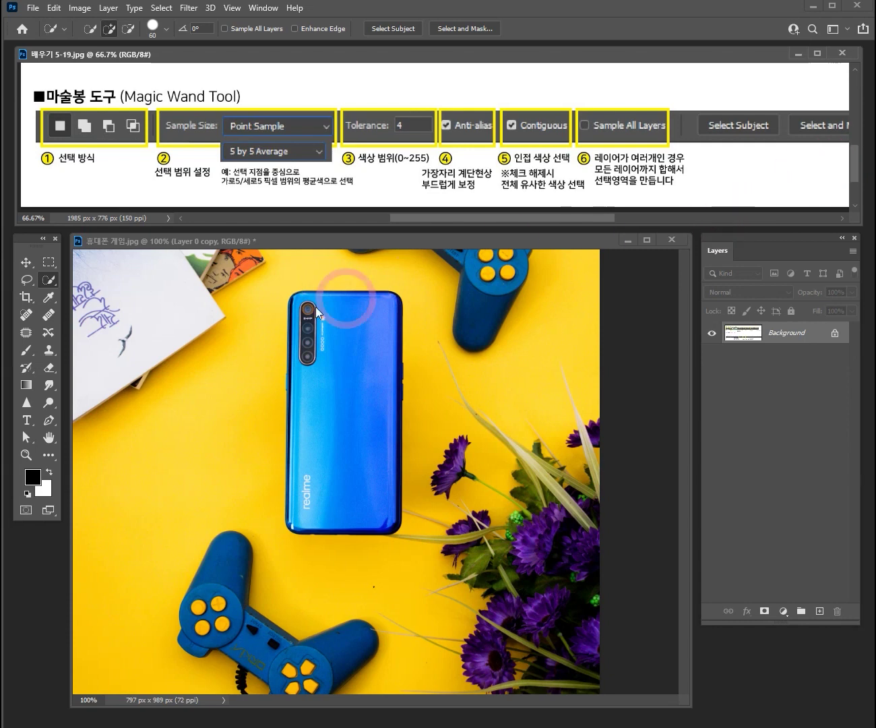
mouse_move(48, 280)
mouse_down()
mouse_move(87, 294)
mouse_move(88, 305)
mouse_up()
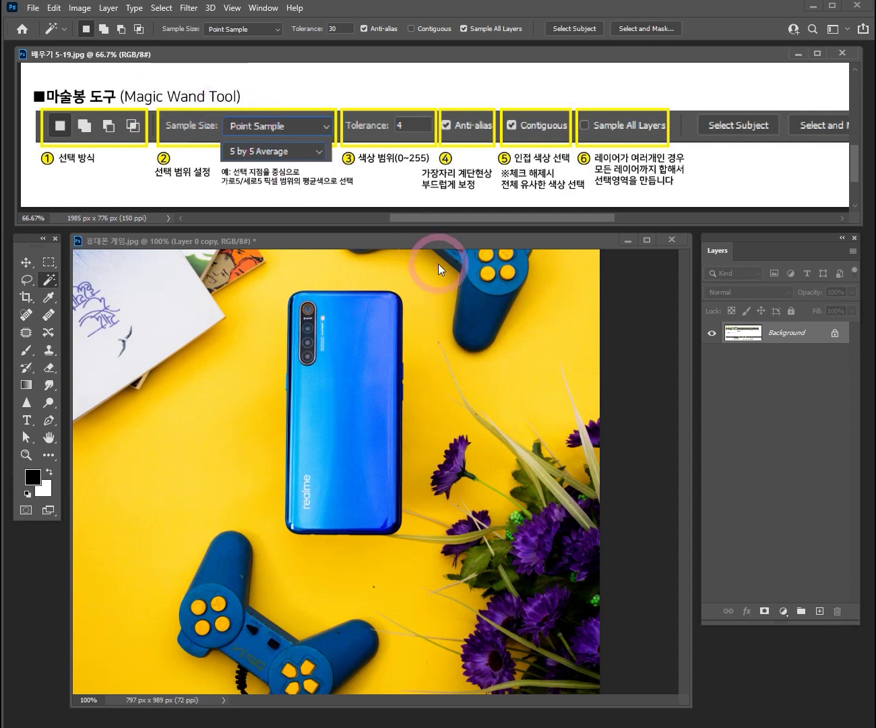
Close the 휴대폰 게임.jpg photo without saving its changes
drag(596, 240, 558, 297)
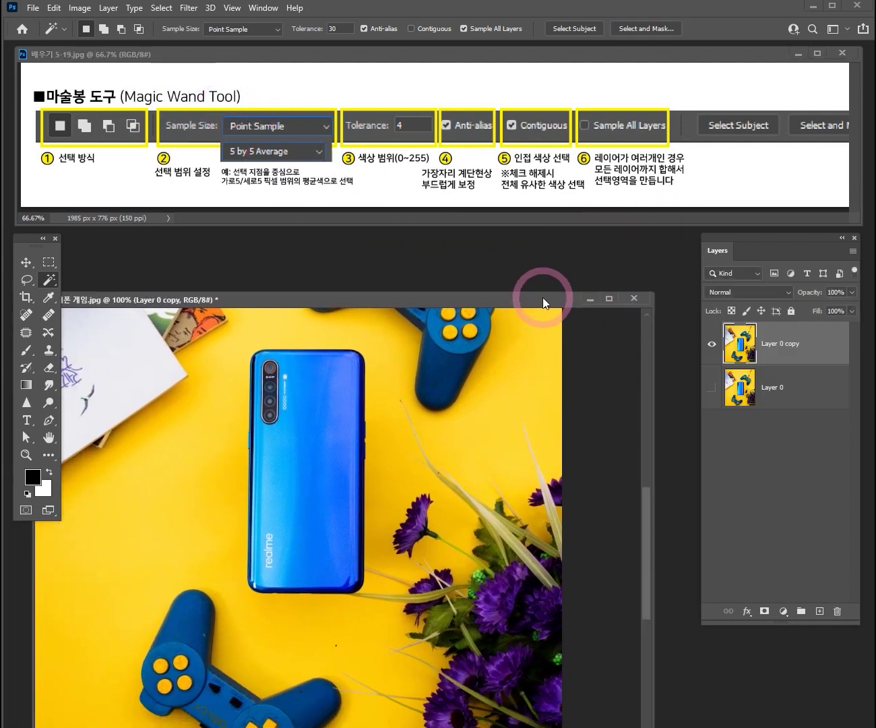
click(634, 297)
drag(66, 80, 445, 376)
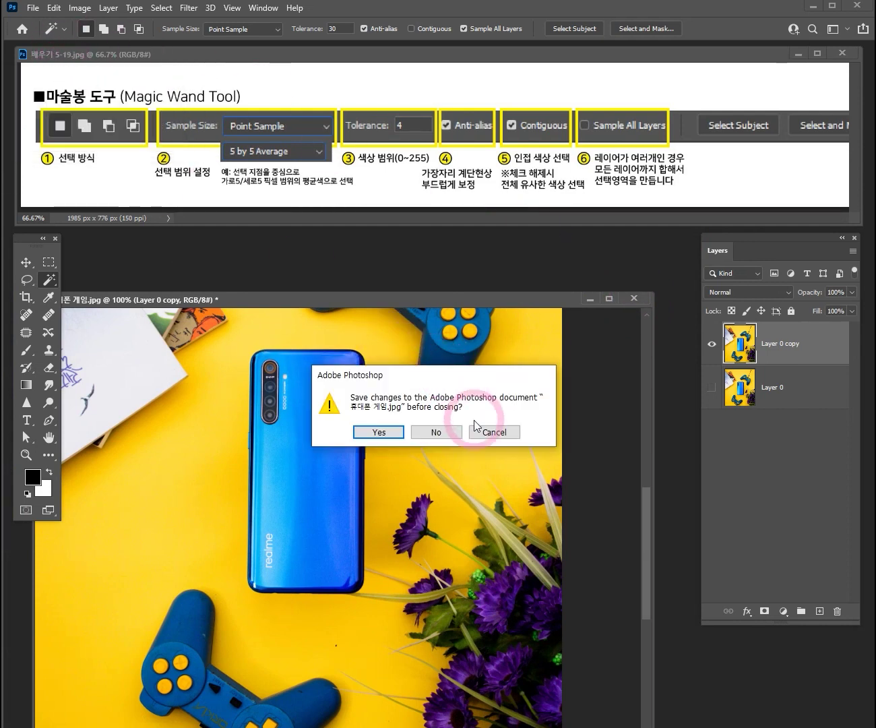
click(437, 433)
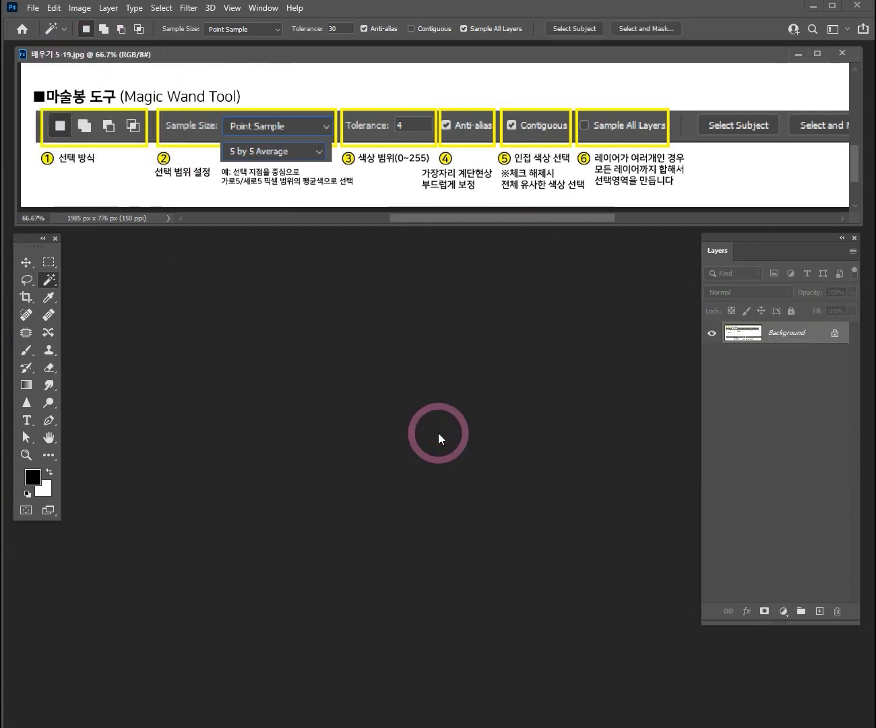
Open the 마술봉 도구 image from the 샘플사진 folder, place its window below the guide and enlarge it
double_click(378, 378)
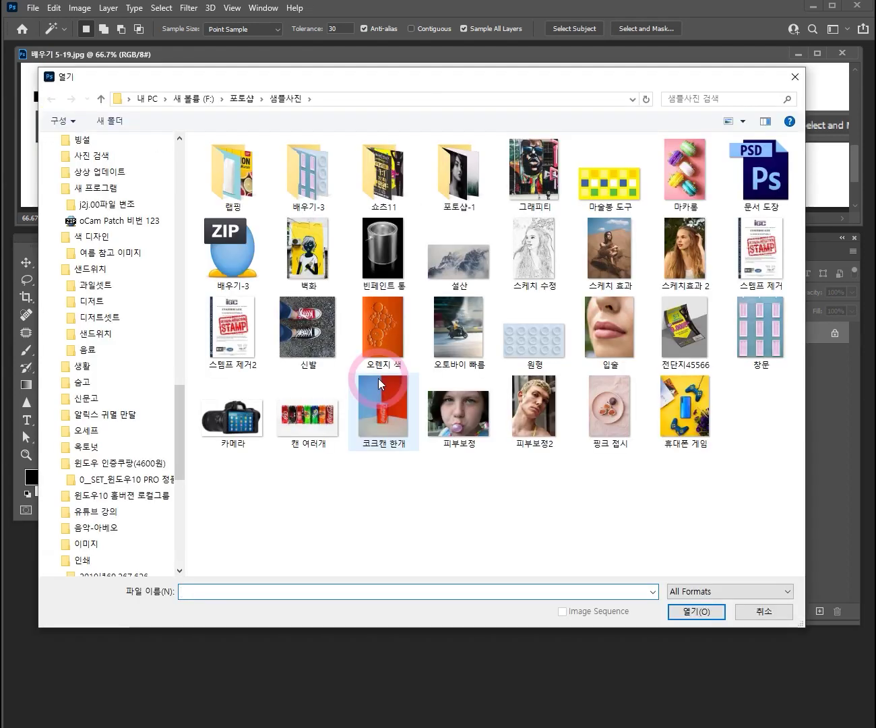
double_click(616, 196)
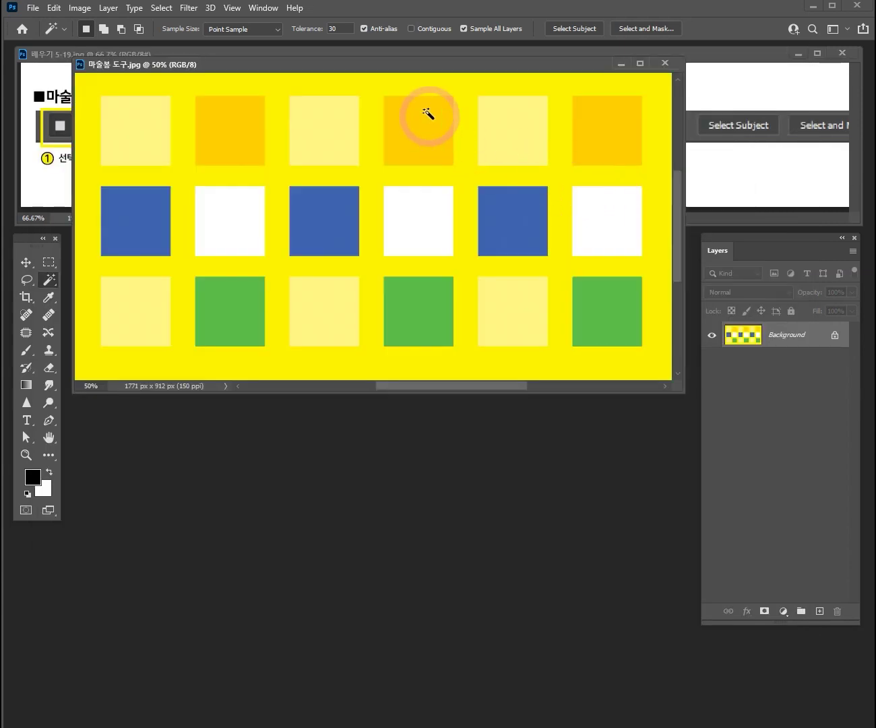
drag(381, 70, 376, 245)
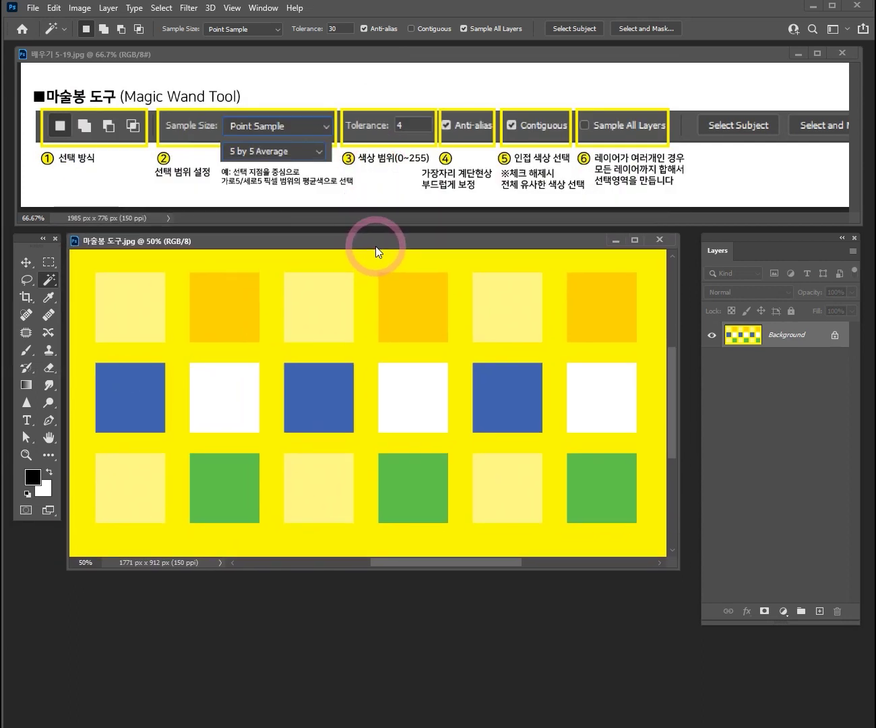
drag(677, 569, 691, 662)
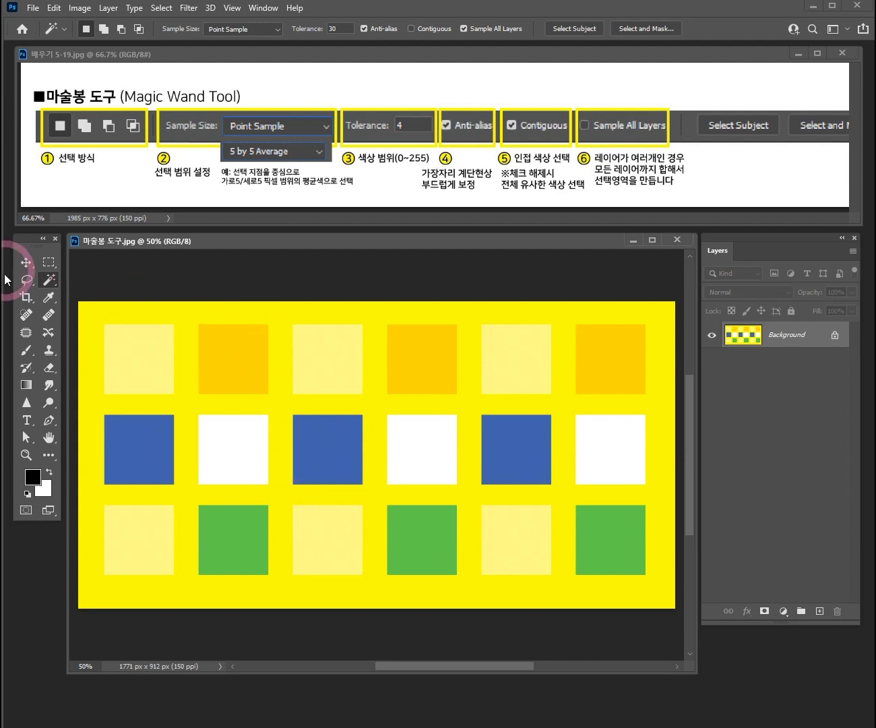
Set the Magic Wand's sample size to 5 by 5 Average and select the orange squares in the upper row
click(53, 282)
mouse_move(53, 282)
mouse_down()
mouse_move(83, 286)
mouse_move(95, 305)
mouse_move(107, 306)
mouse_up()
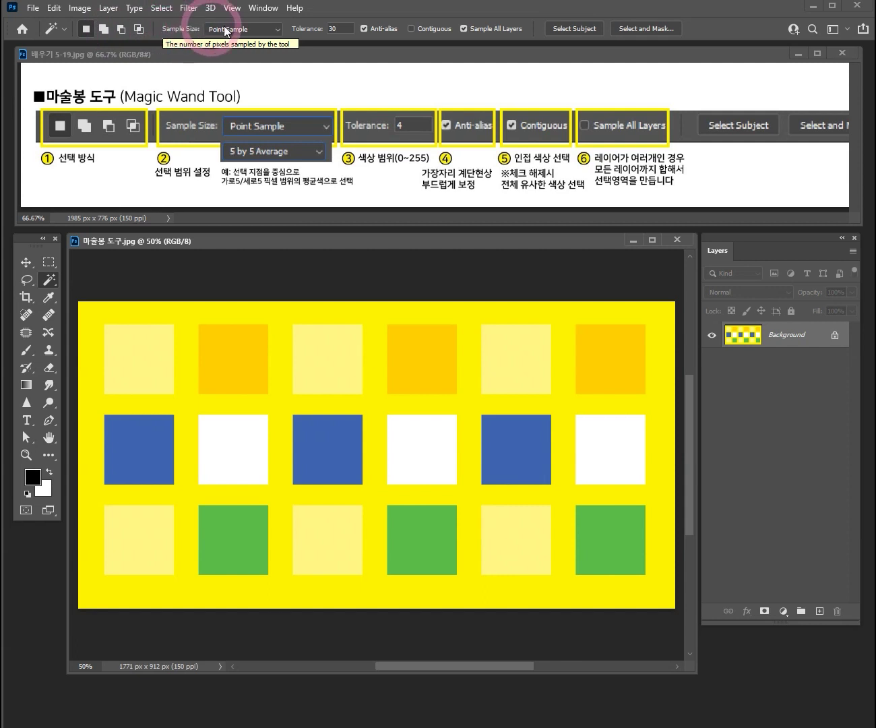
click(267, 31)
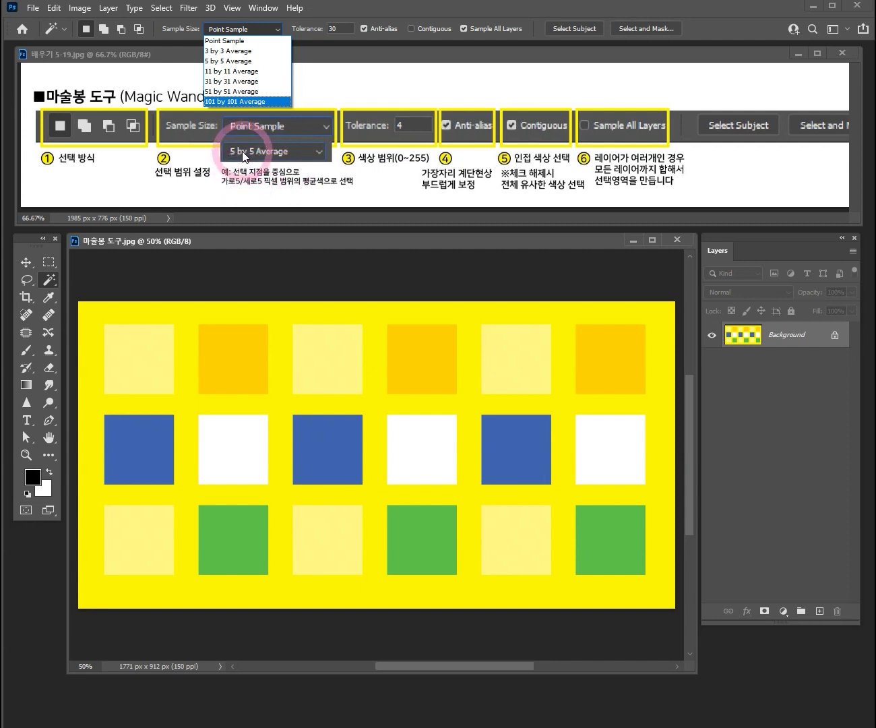
click(229, 62)
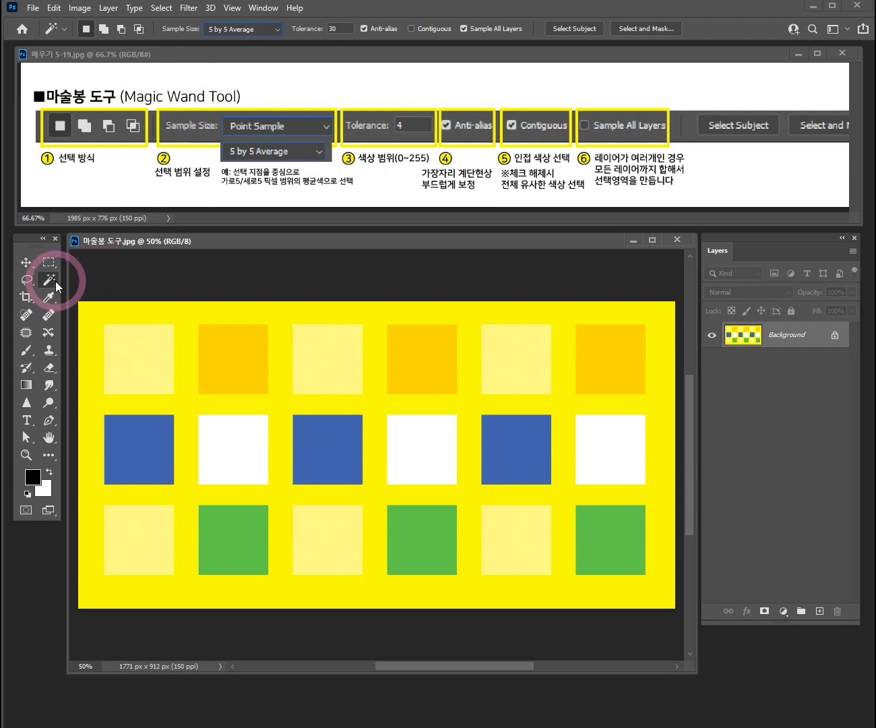
click(234, 362)
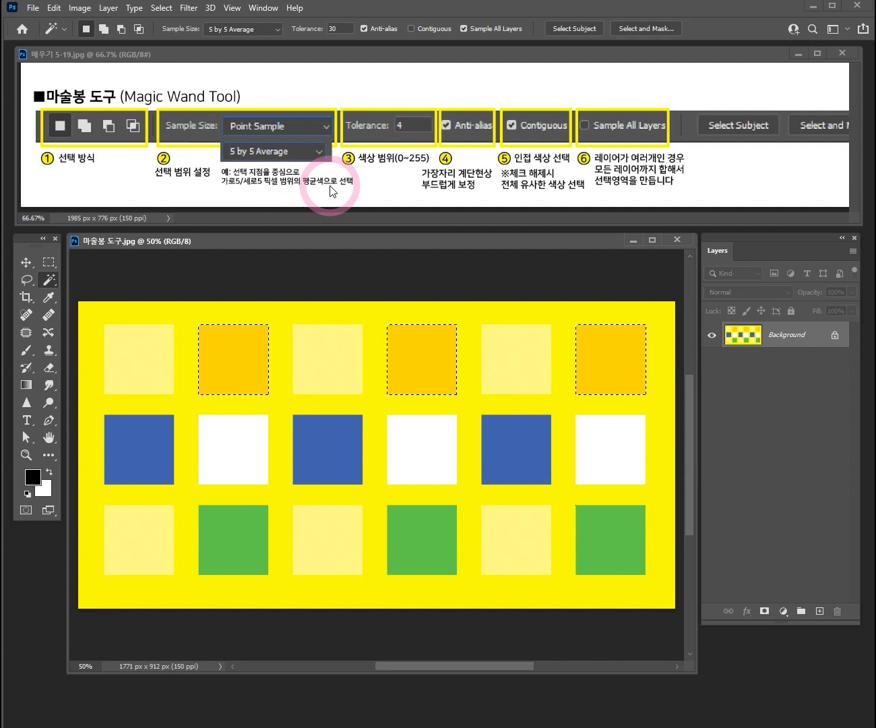
Set the Magic Wand's sample size to Point Sample and its tolerance to 10
click(277, 27)
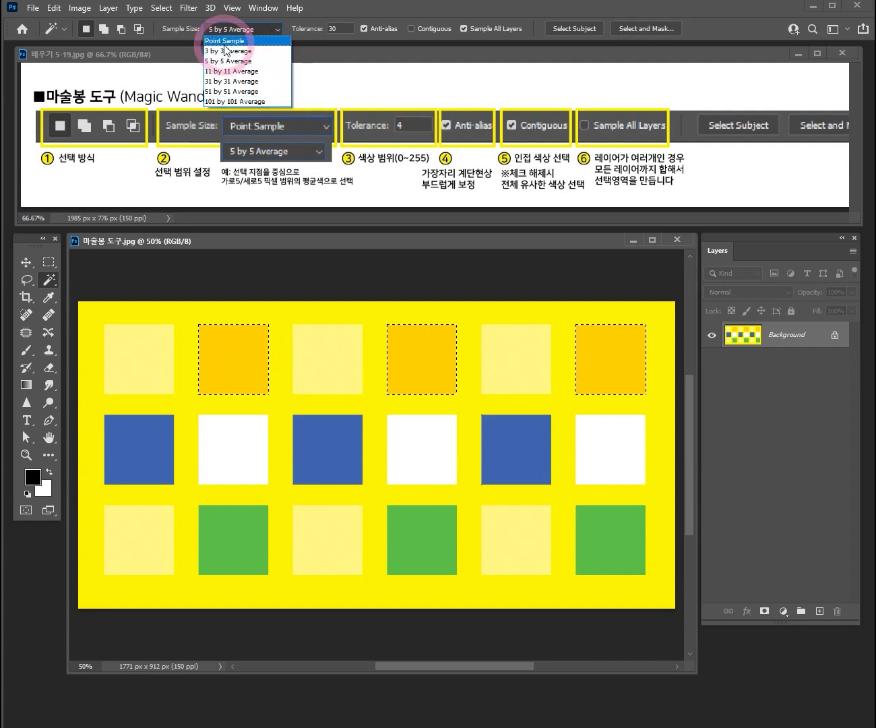
click(226, 40)
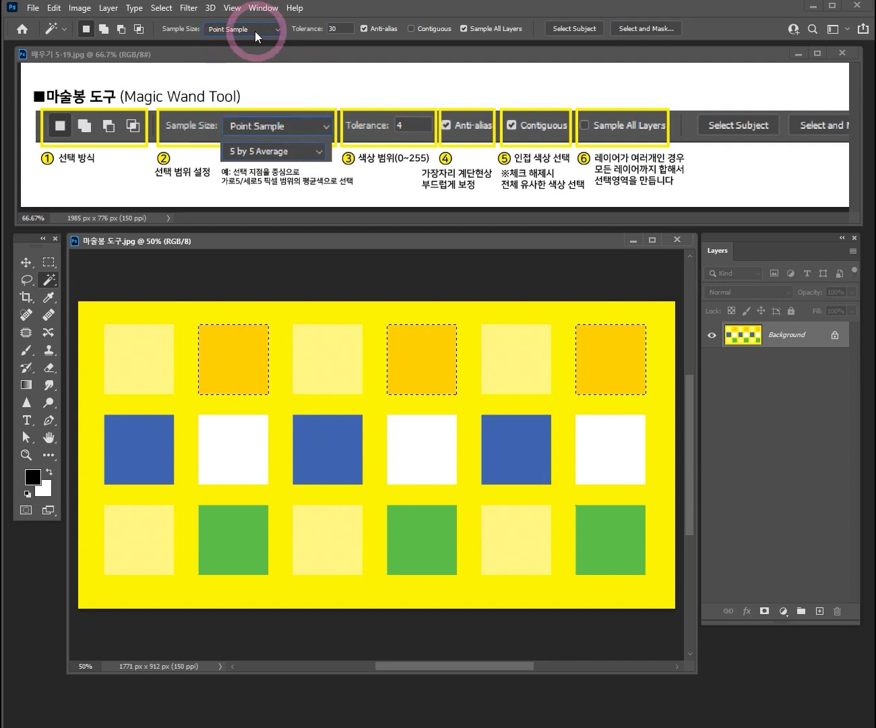
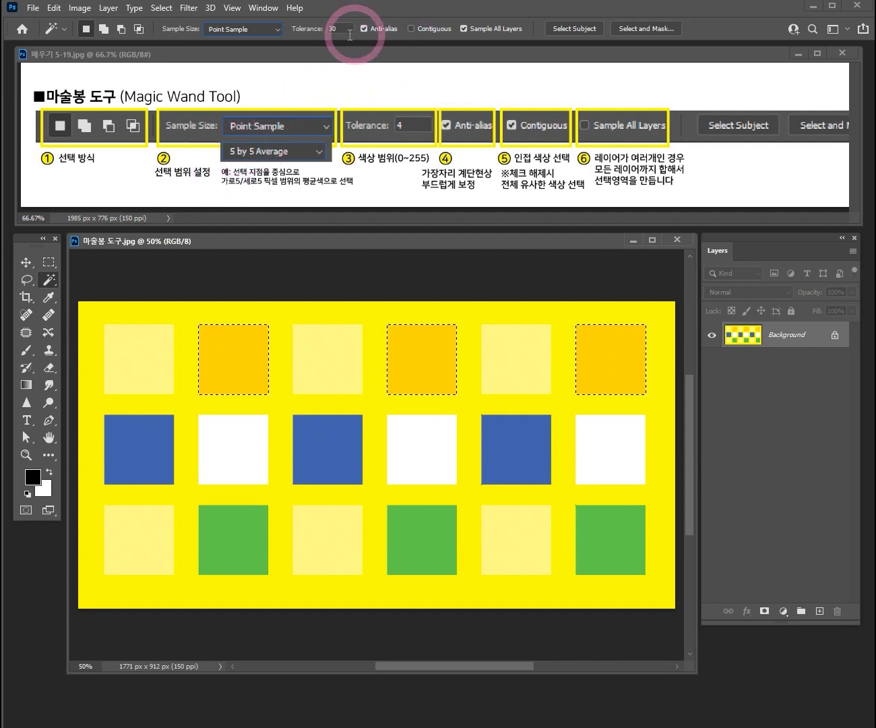
click(329, 29)
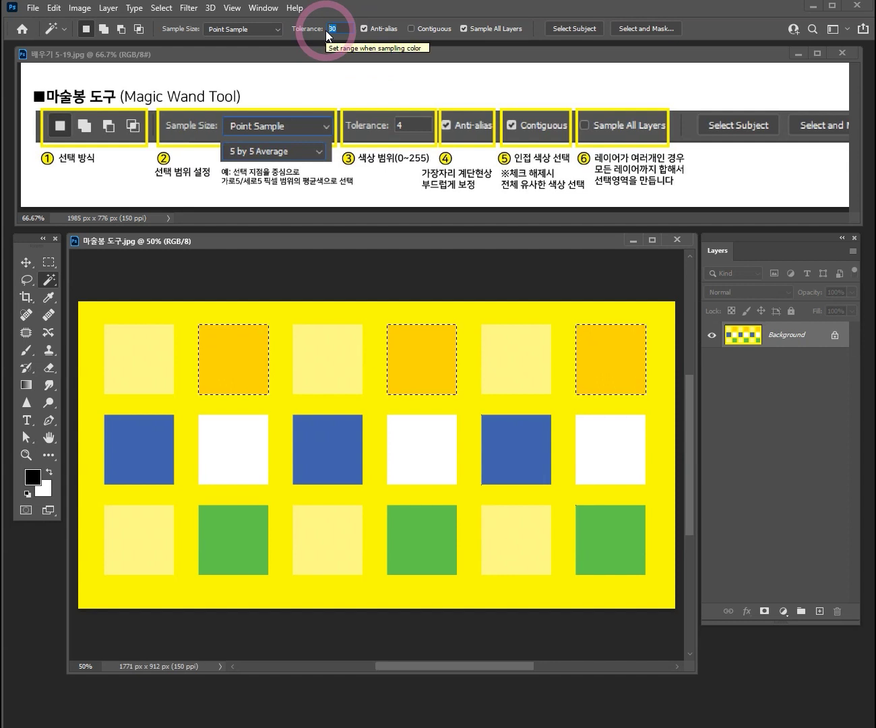
text(1)
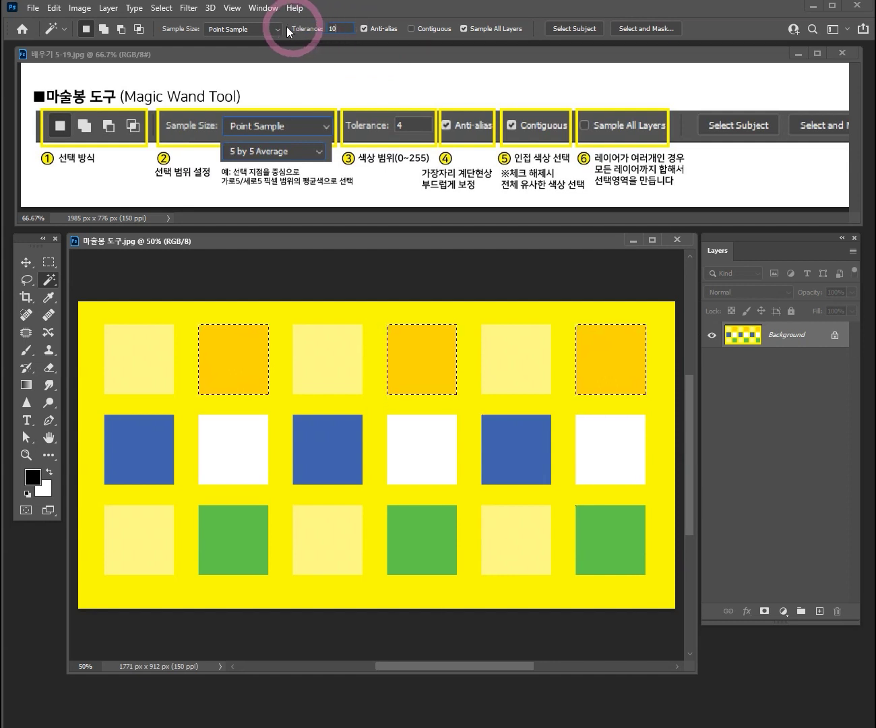
click(264, 27)
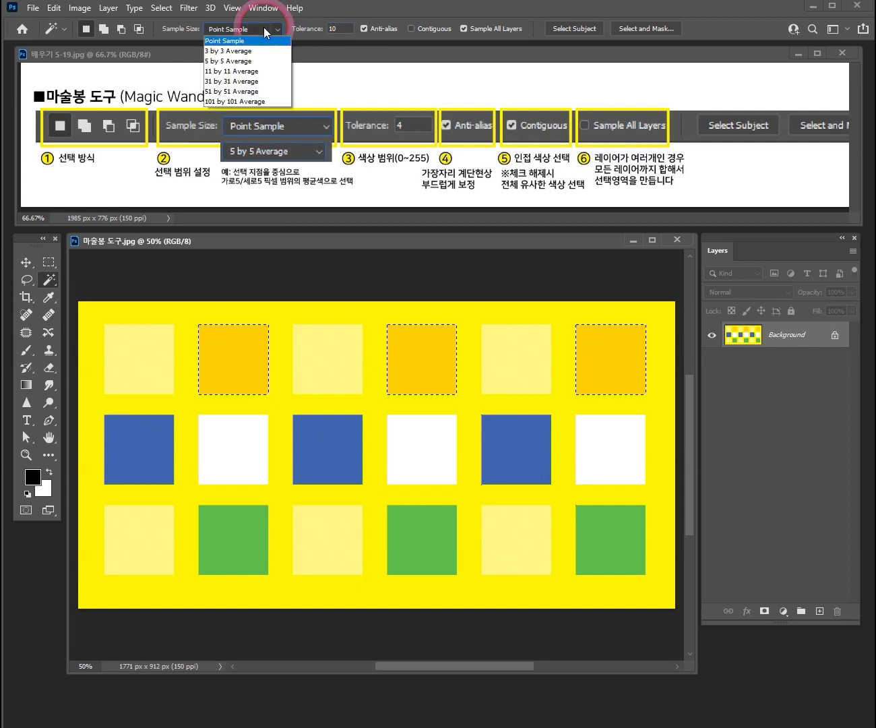
click(242, 39)
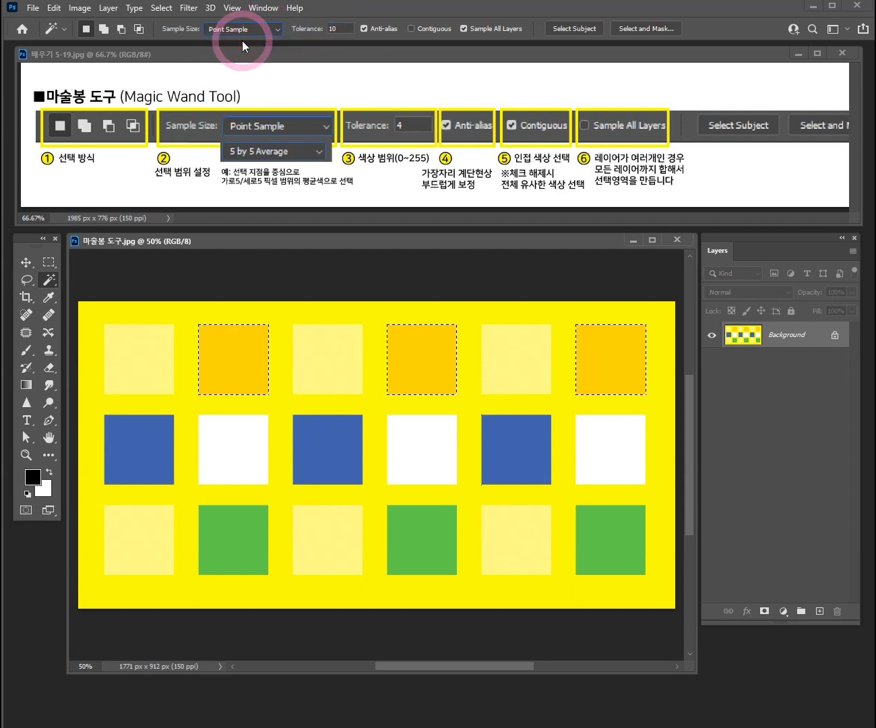
Turn on Contiguous and turn off Sample All Layers for the Magic Wand, and deselect the orange squares
click(412, 29)
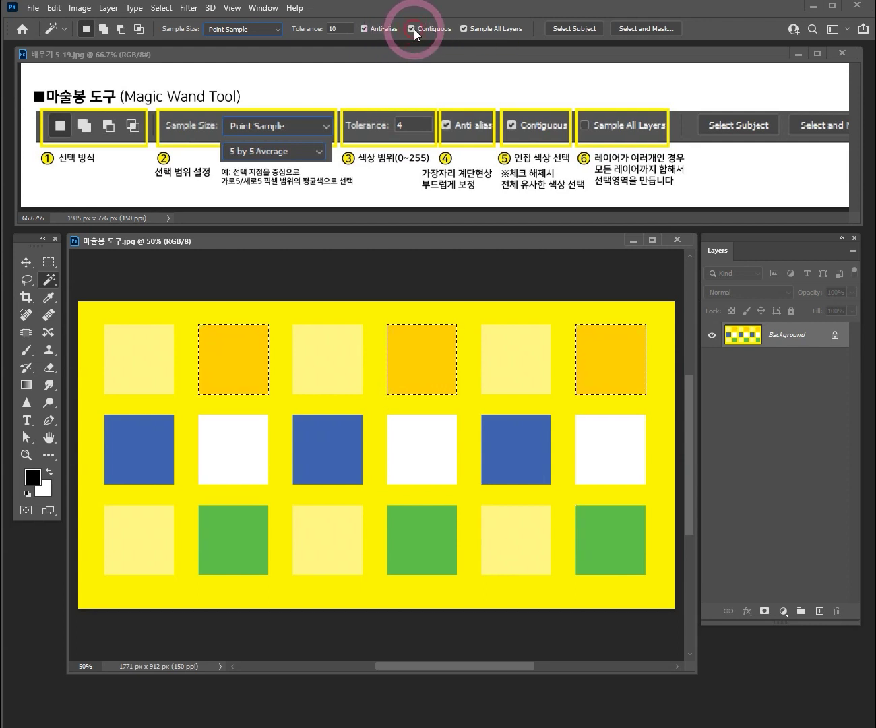
click(463, 27)
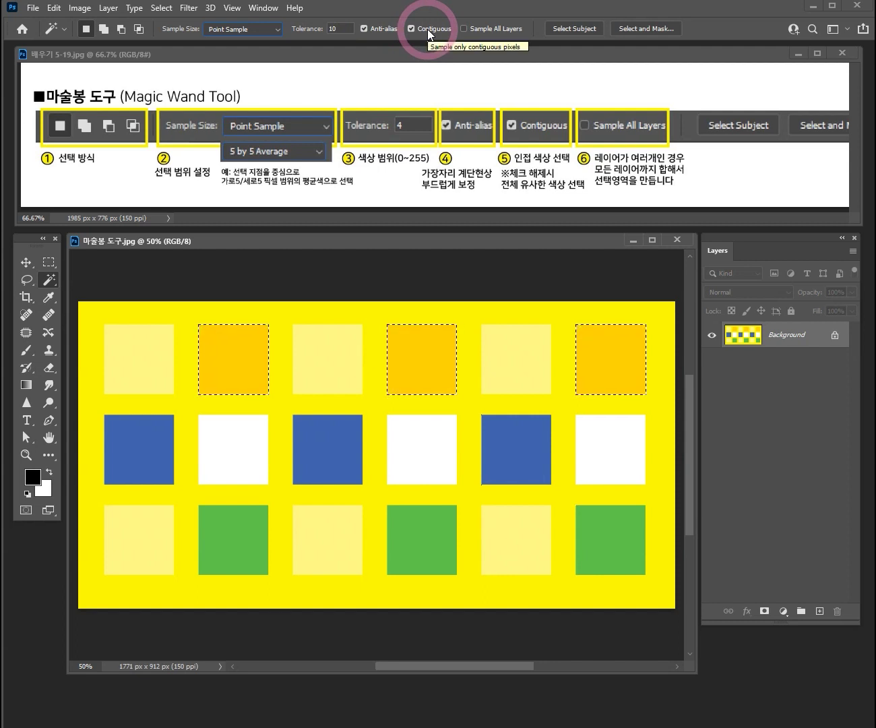
key(ctrl+d)
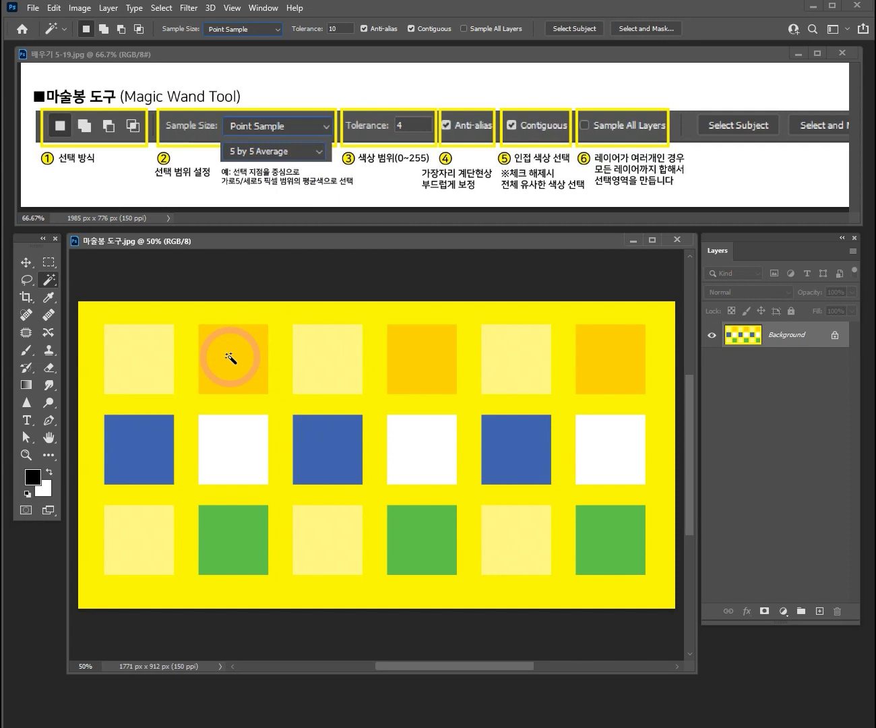
Select the first orange square in the top row with the Magic Wand, using Contiguous and a tolerance of 10
click(229, 358)
key(ctrl+space)
click(245, 364)
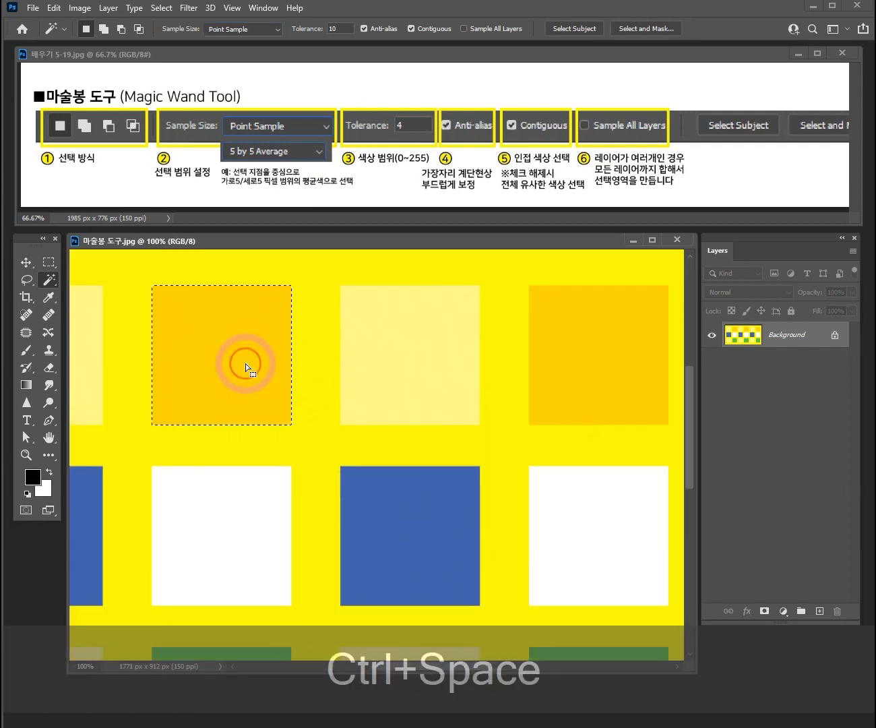
key(ctrl+alt+space)
ctrl+alt+click(372, 395)
key(space)
drag(413, 388, 316, 370)
key(ctrl+alt+space)
ctrl+alt+click(277, 392)
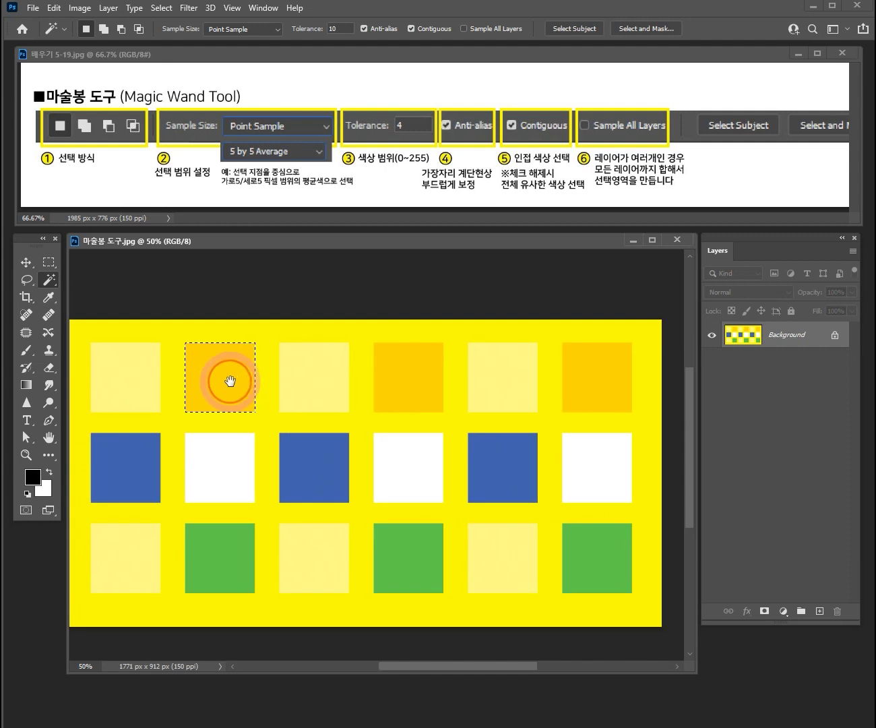
click(420, 371)
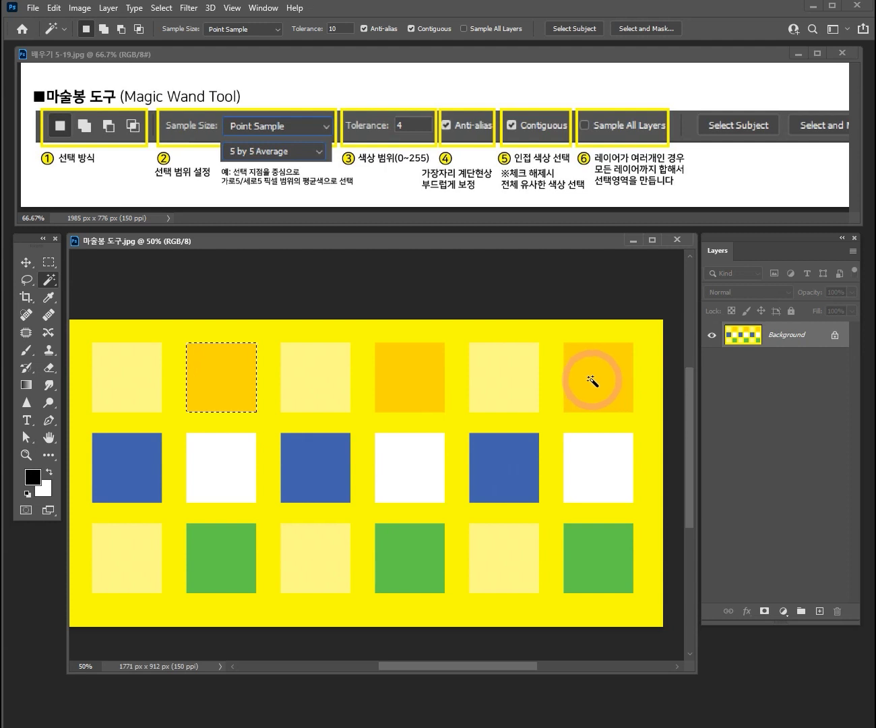
Turn off Contiguous and replace the current selection with all orange squares in the top row
click(419, 28)
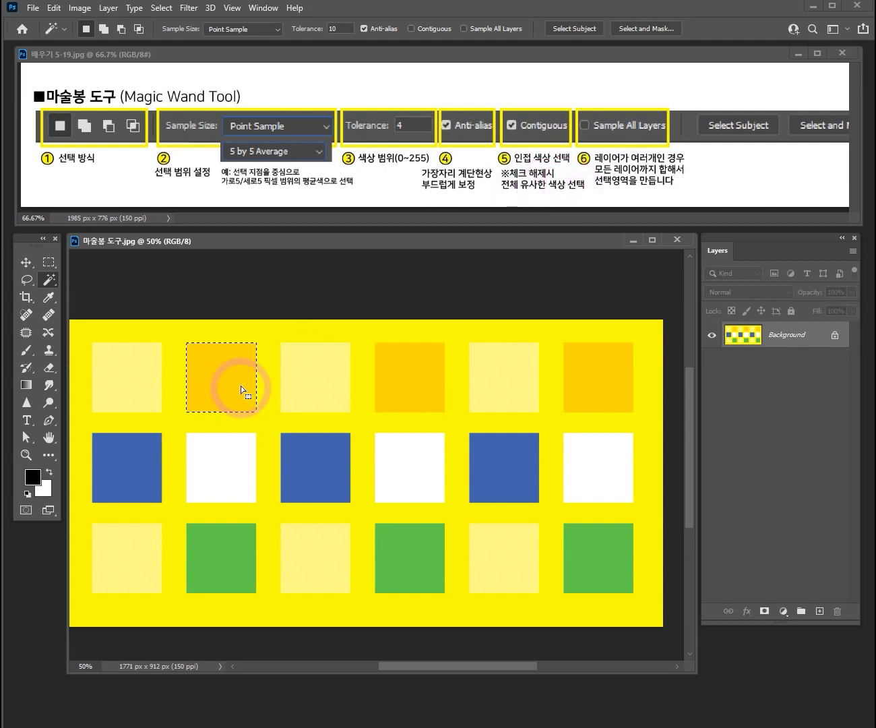
key(ctrl+d)
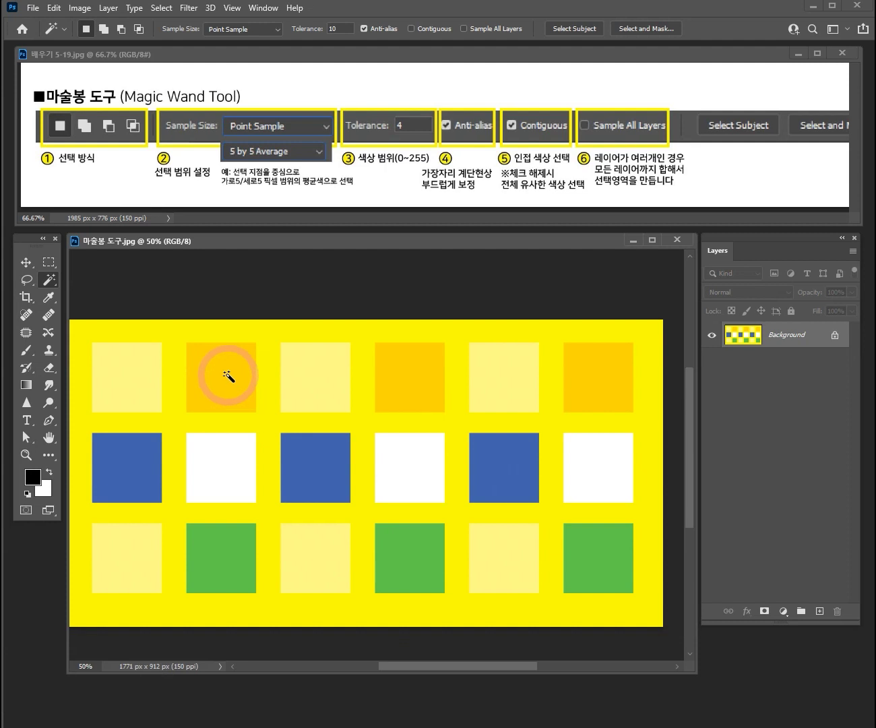
click(222, 375)
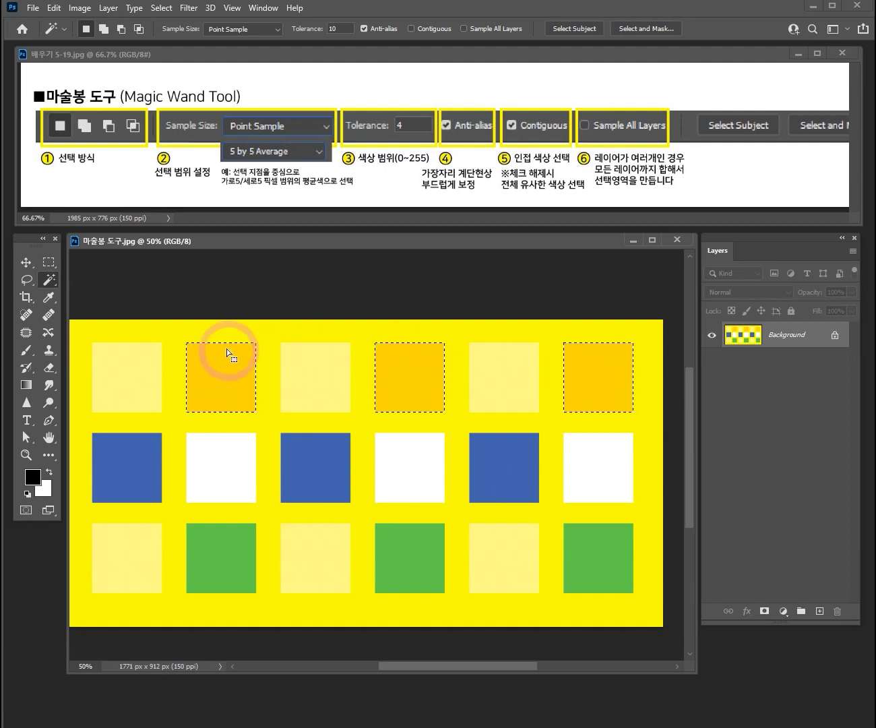
Try moving the selected orange squares down over the white squares, and undo the move
click(28, 262)
drag(239, 399, 253, 458)
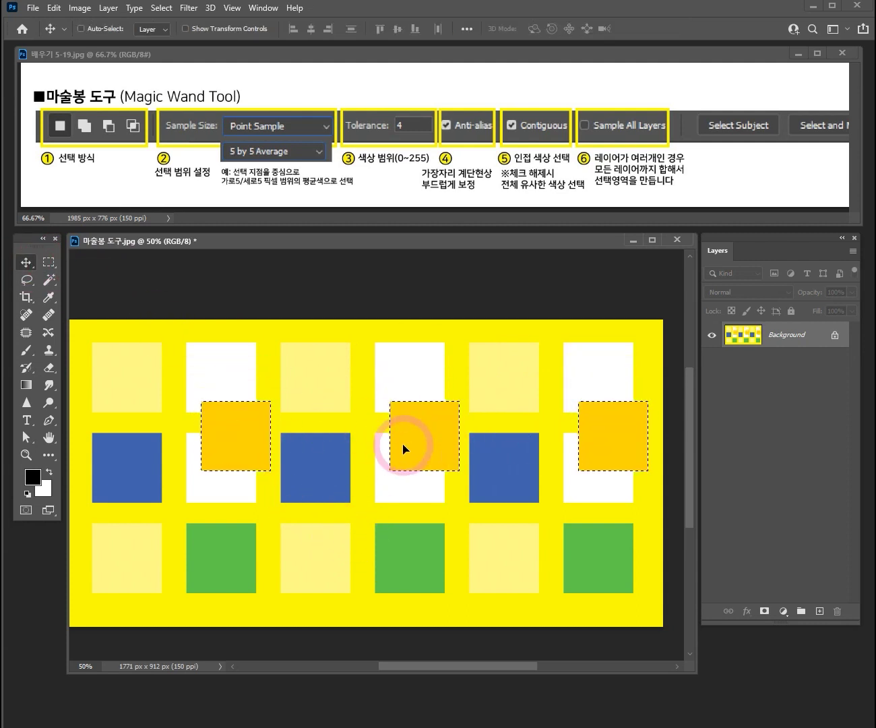
key(ctrl+z)
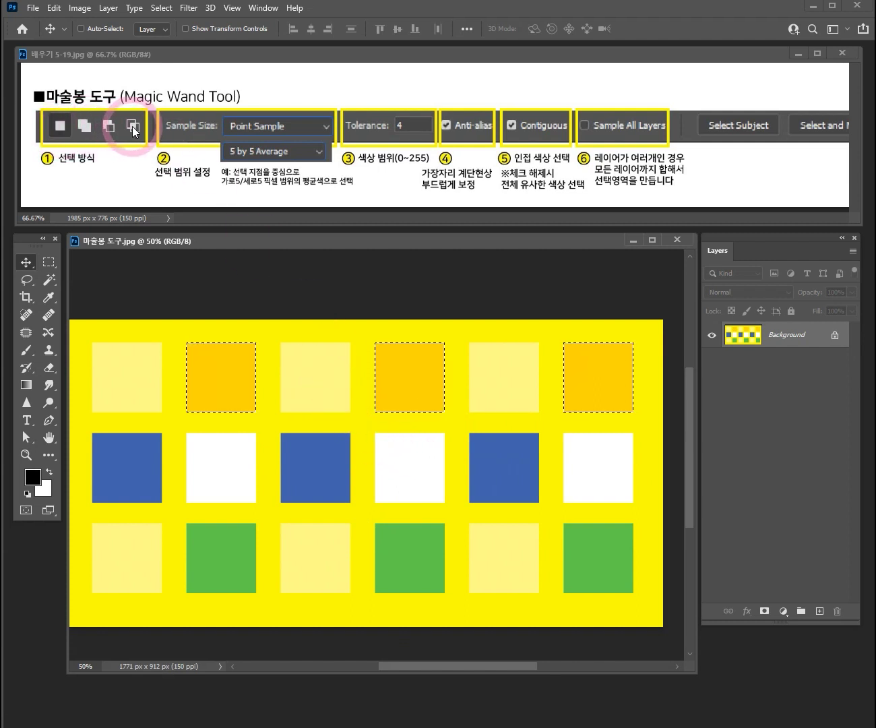
Add all blue squares and all green squares to the orange selection with the Magic Wand
click(50, 280)
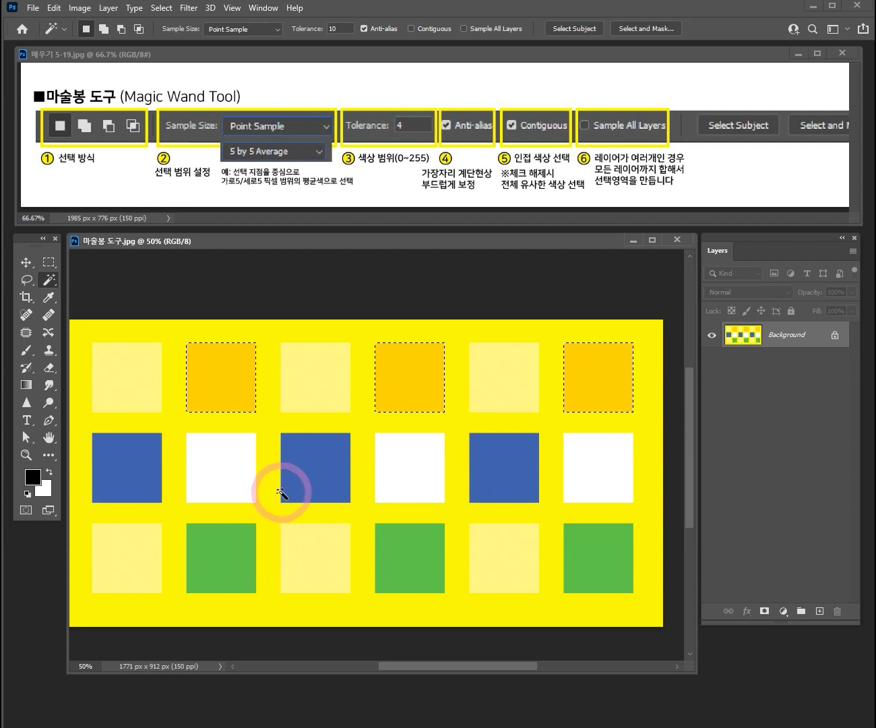
key(shift)
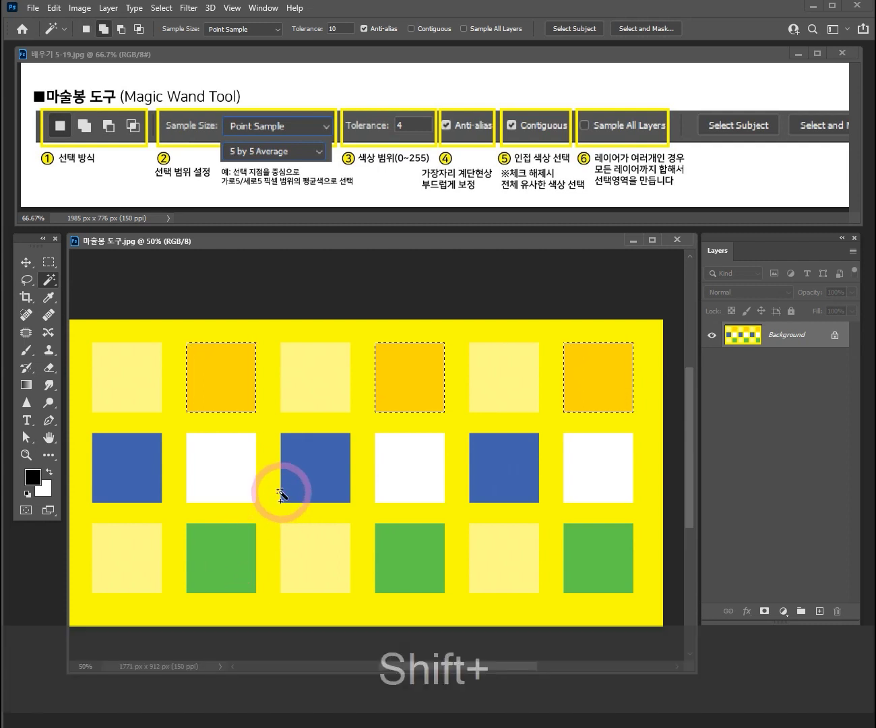
shift+click(132, 457)
shift+click(298, 463)
shift+click(506, 456)
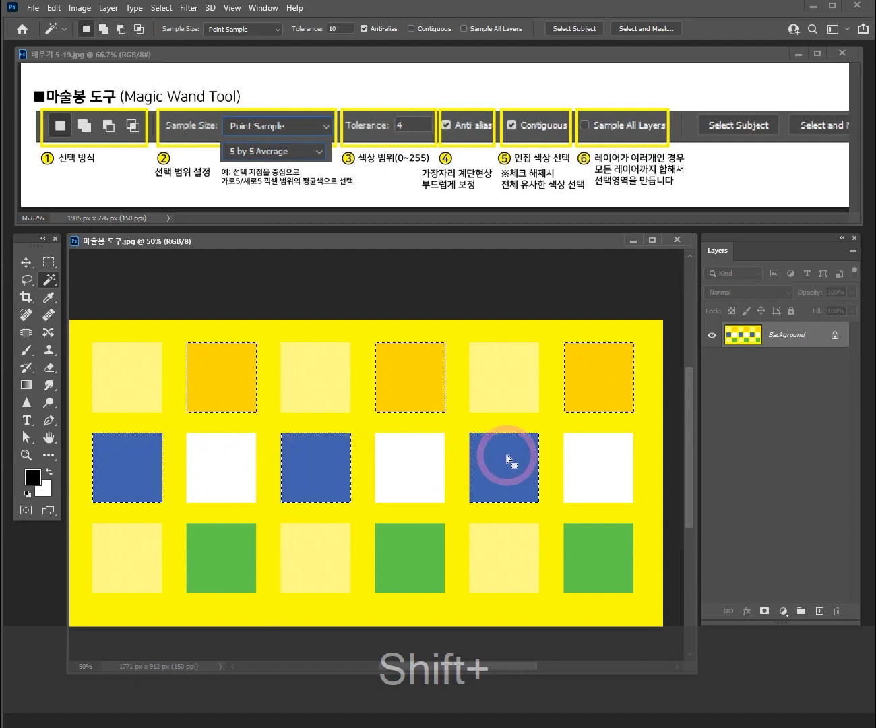
key(shift)
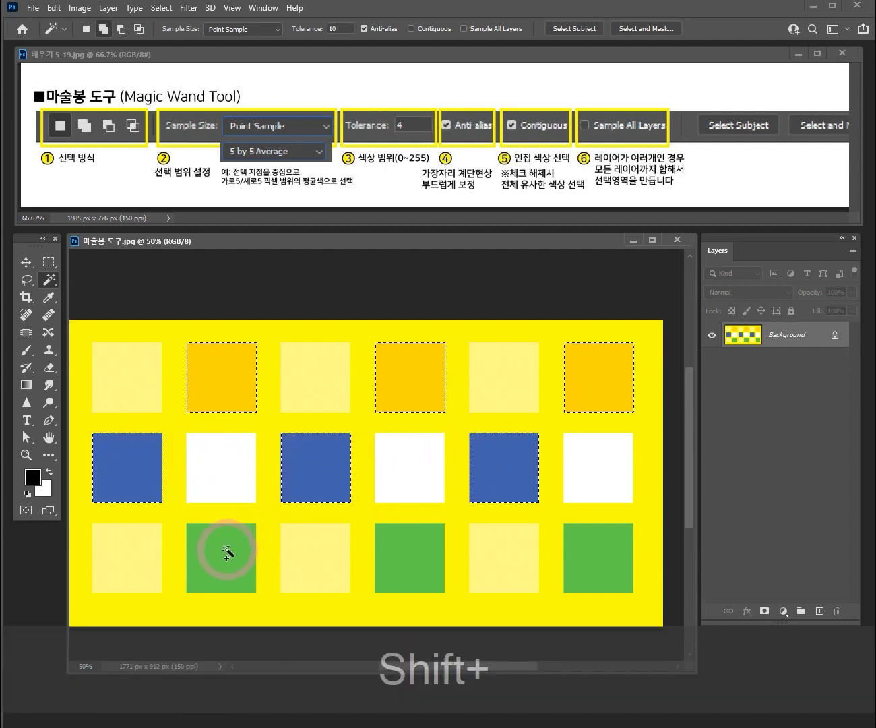
shift+click(228, 549)
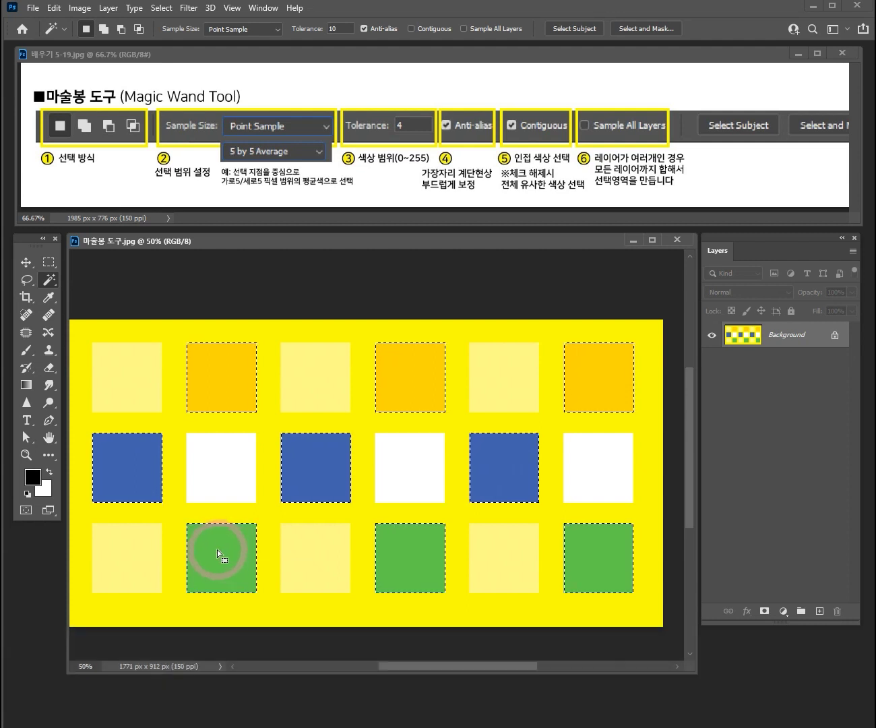
Try moving the selected orange, blue and green squares, undo the move, and clear the selection
click(29, 263)
drag(220, 378, 317, 400)
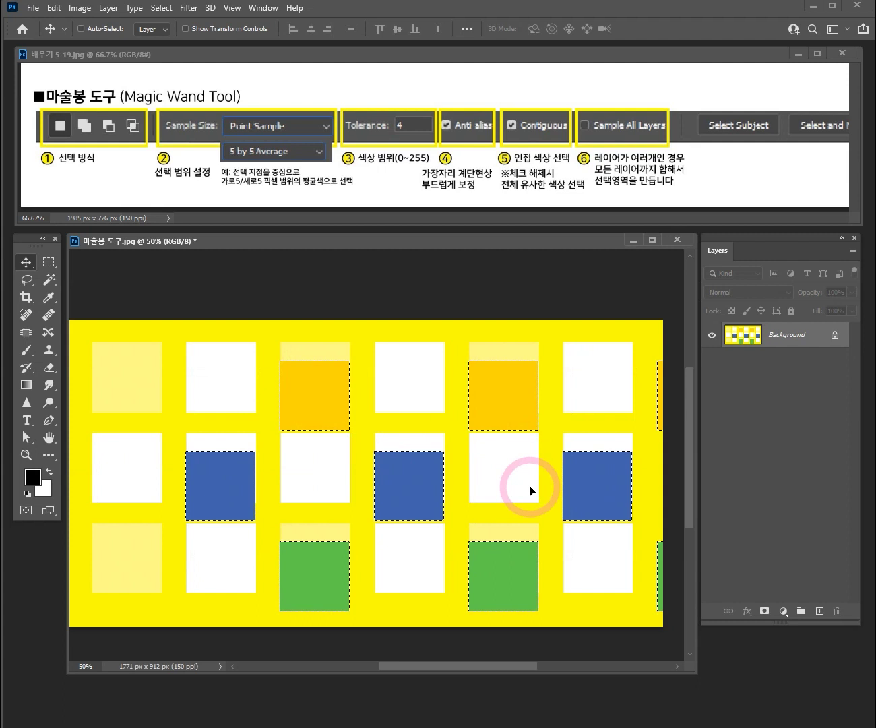
key(ctrl+z)
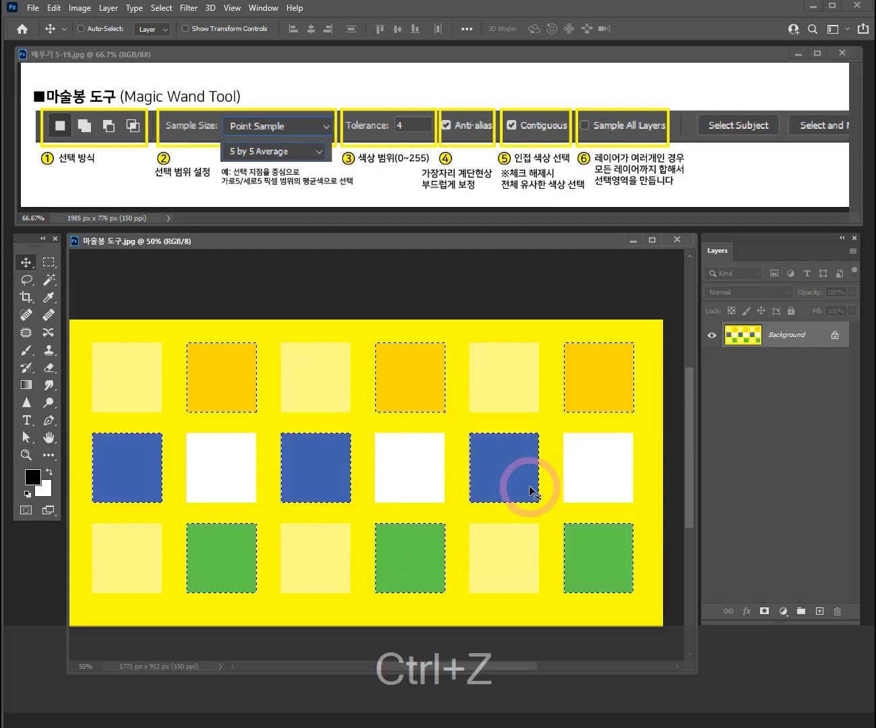
key(ctrl+d)
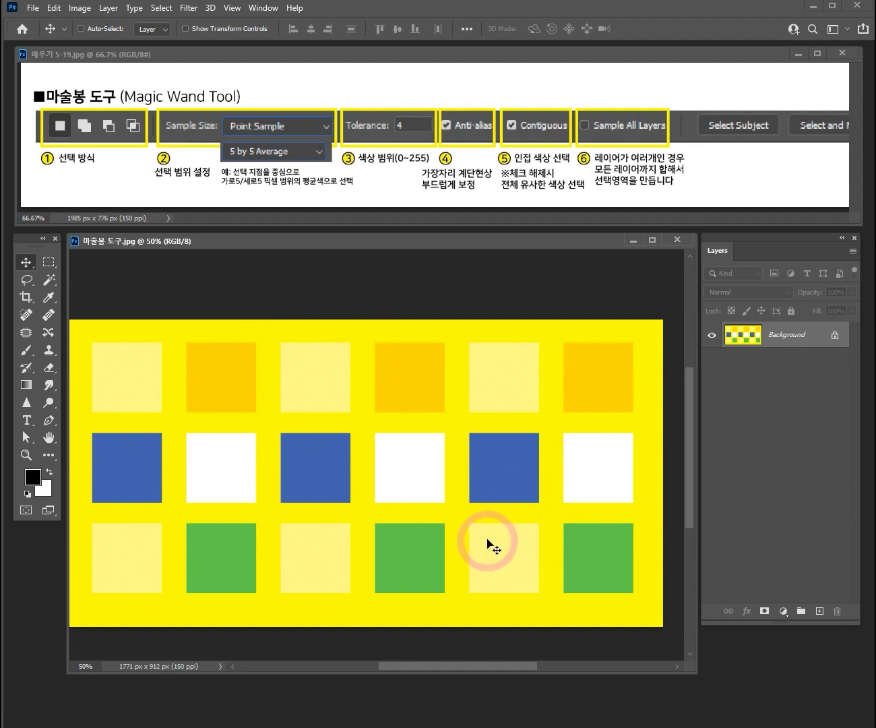
Set the Magic Wand tolerance to 1 and select the pale yellow squares across the image
click(49, 280)
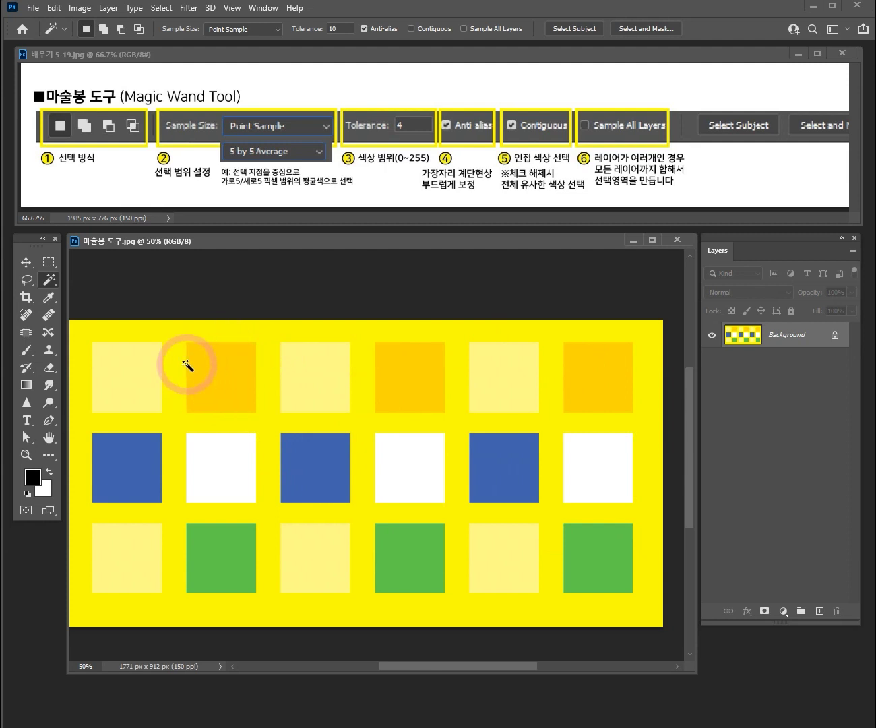
ctrl+space+click(362, 365)
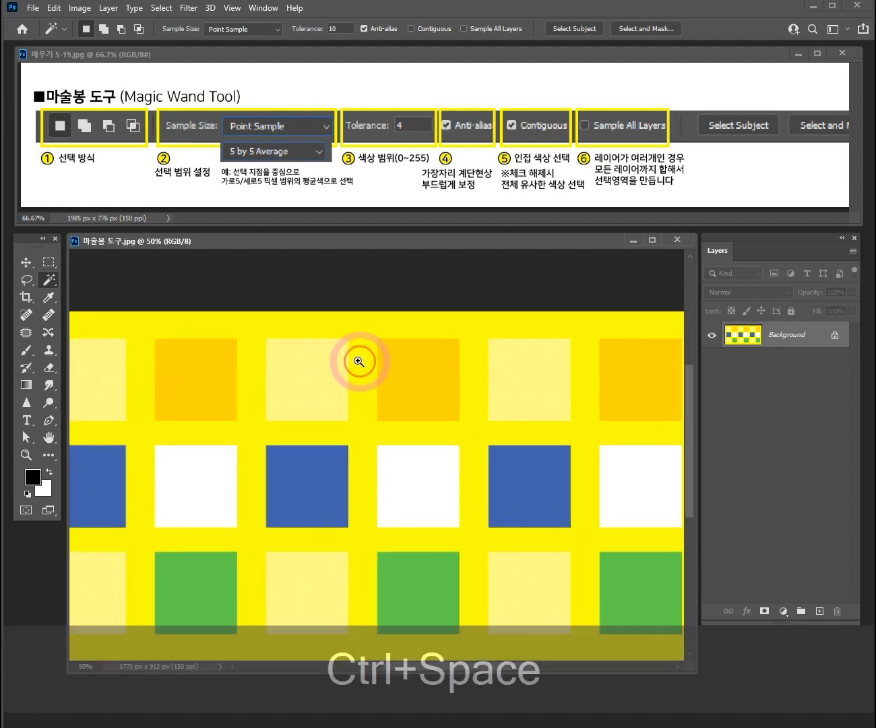
click(327, 30)
text(1)
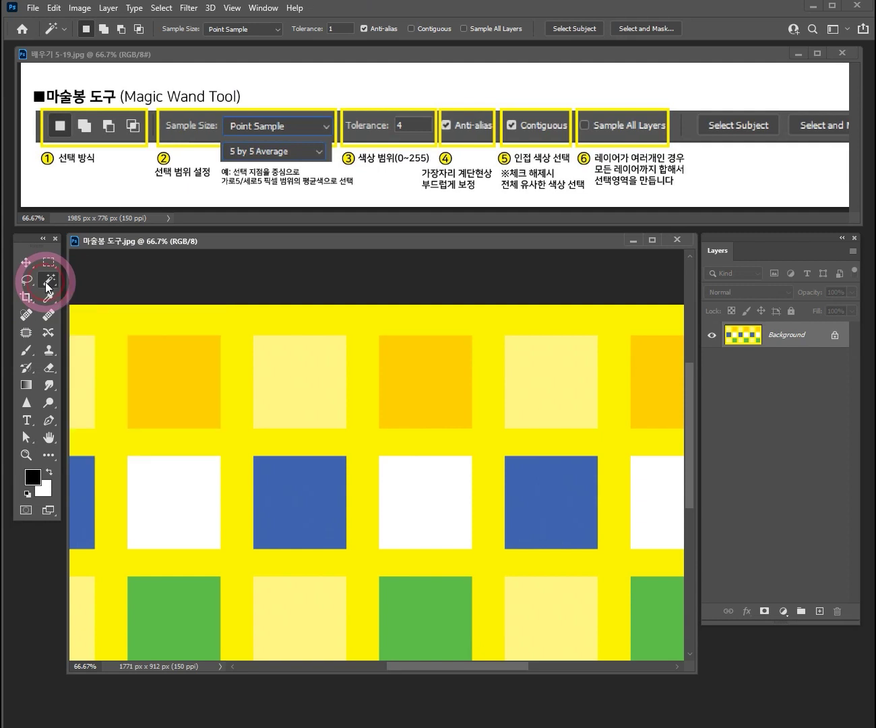
click(290, 375)
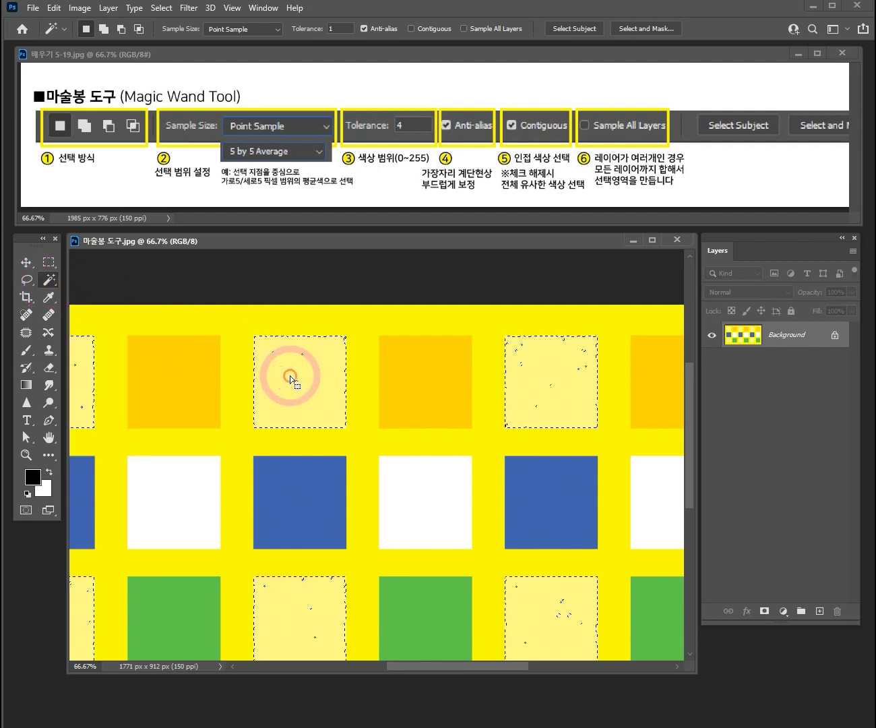
Examine the edges and interior of the selected pale yellow squares up close
ctrl+click(388, 401)
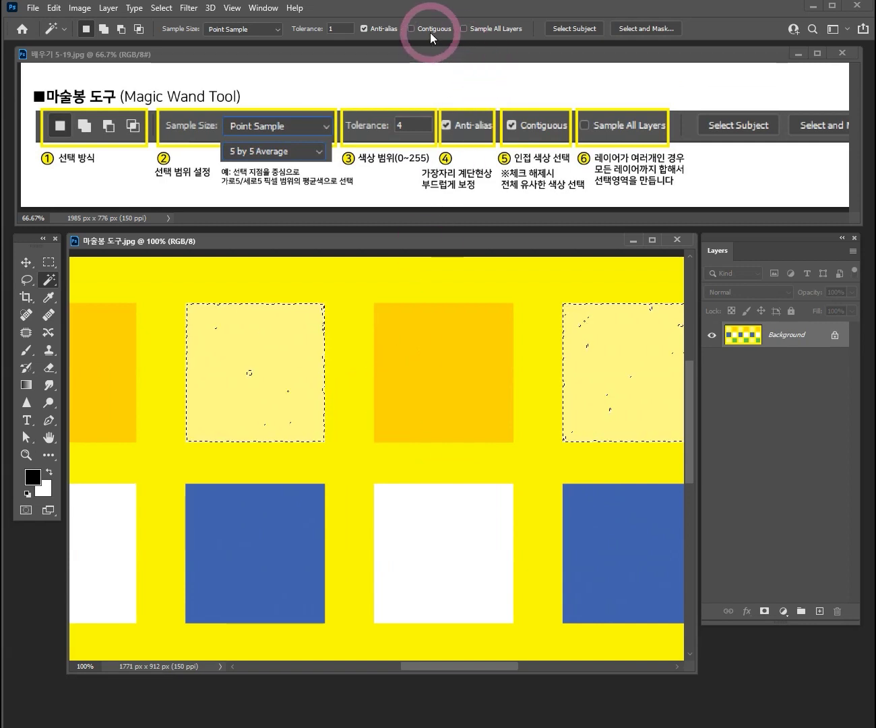
ctrl+alt+click(408, 350)
ctrl+alt+click(407, 350)
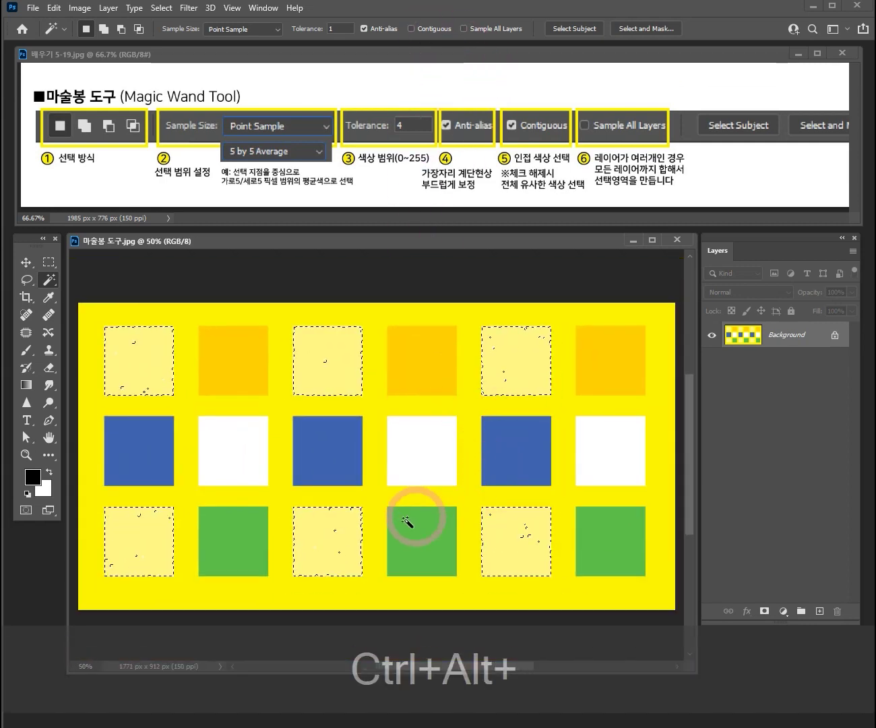
ctrl+click(361, 386)
ctrl+click(355, 388)
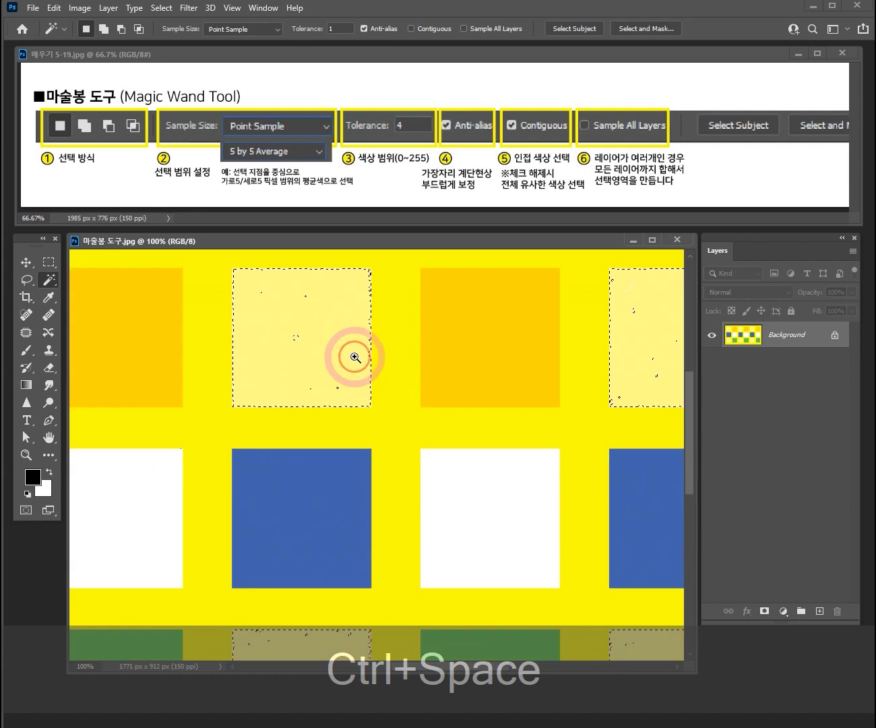
ctrl+click(356, 356)
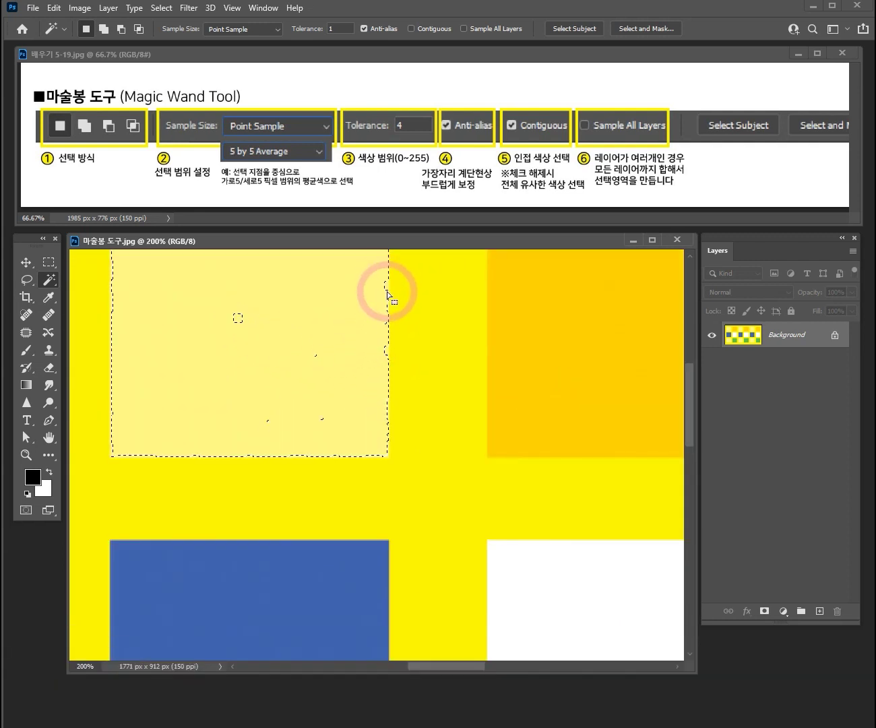
drag(472, 335, 333, 439)
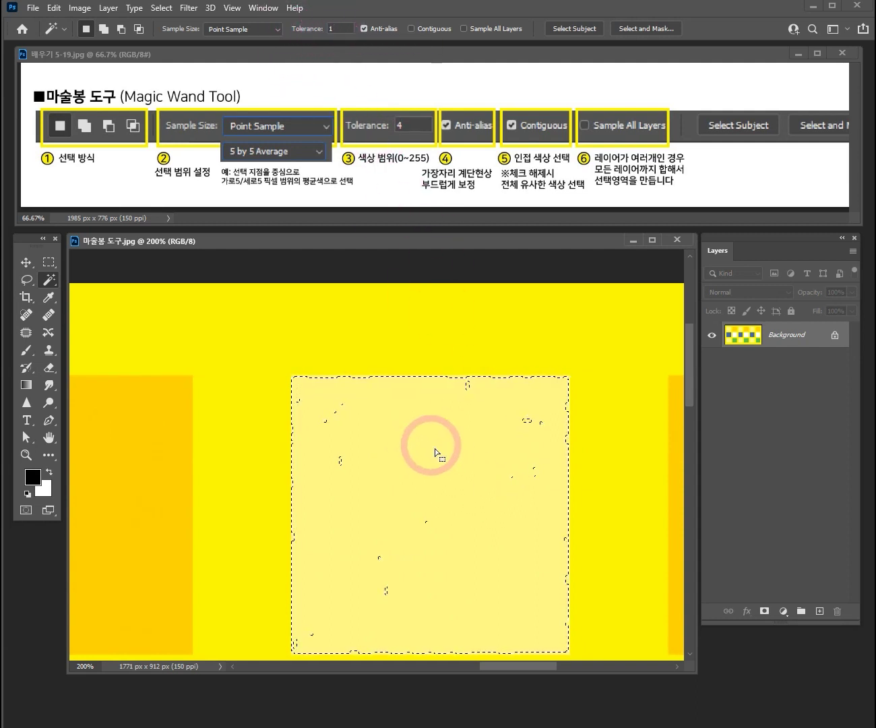
Reselect the pale yellow squares with the Magic Wand at a tolerance of 10
key(ctrl)
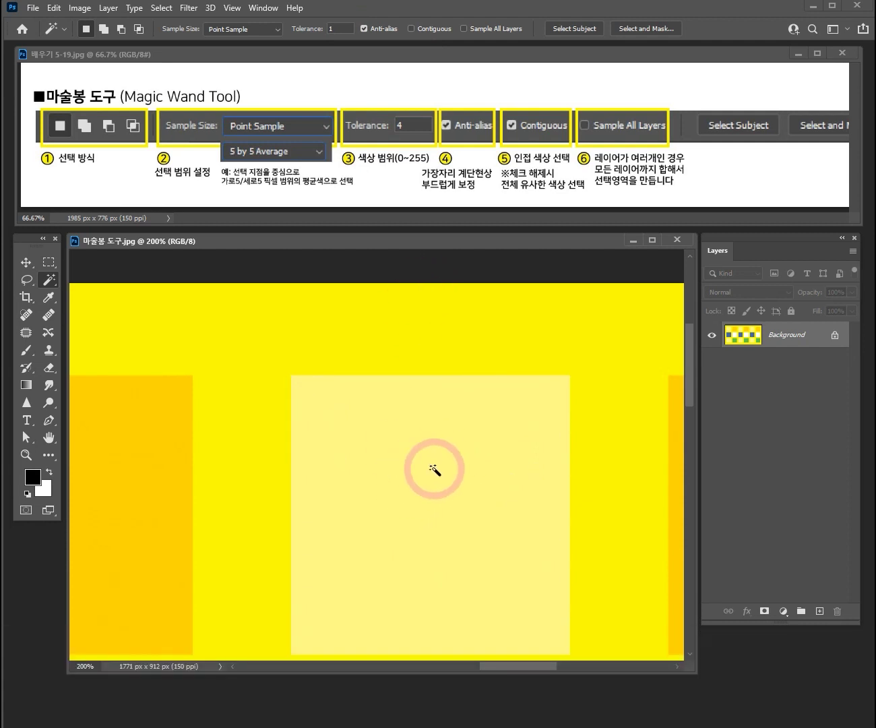
click(314, 32)
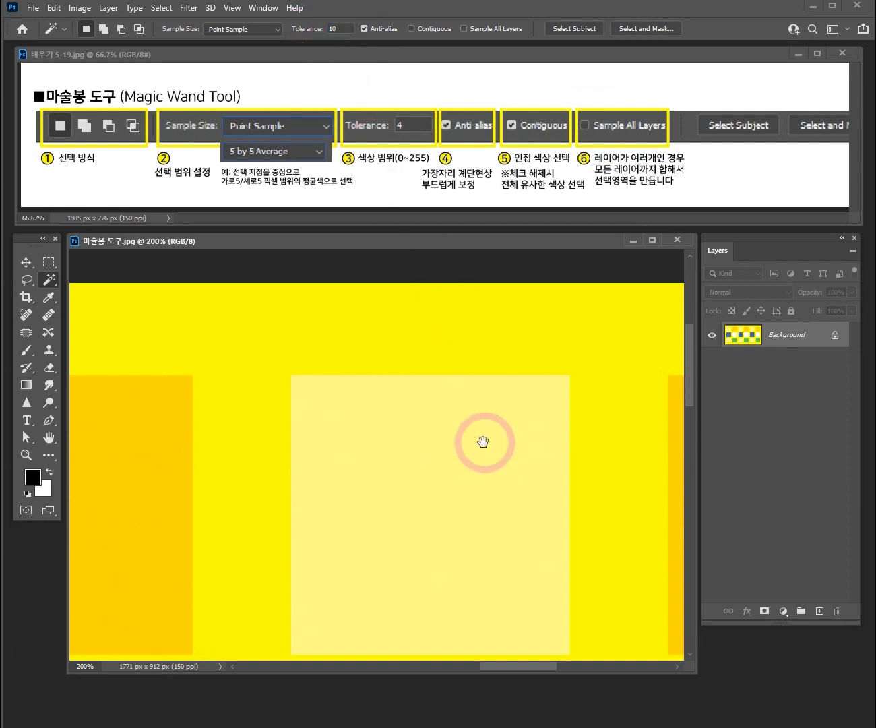
drag(486, 441, 490, 303)
drag(481, 385, 457, 440)
drag(281, 406, 359, 389)
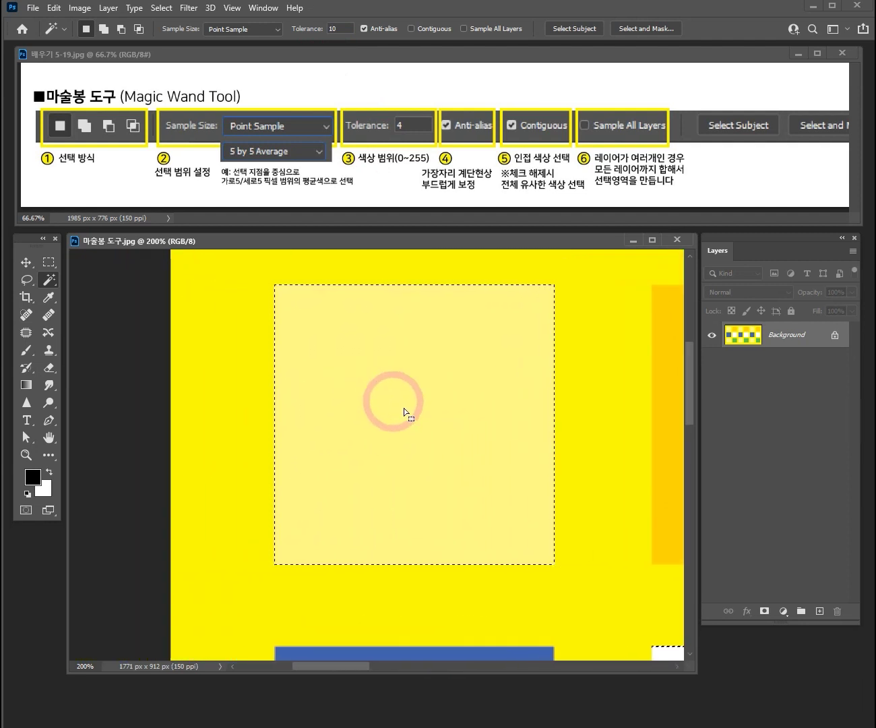
Inspect the pale yellow selection up close and across the whole image, and deselect it
ctrl+alt+click(513, 479)
drag(524, 489, 329, 409)
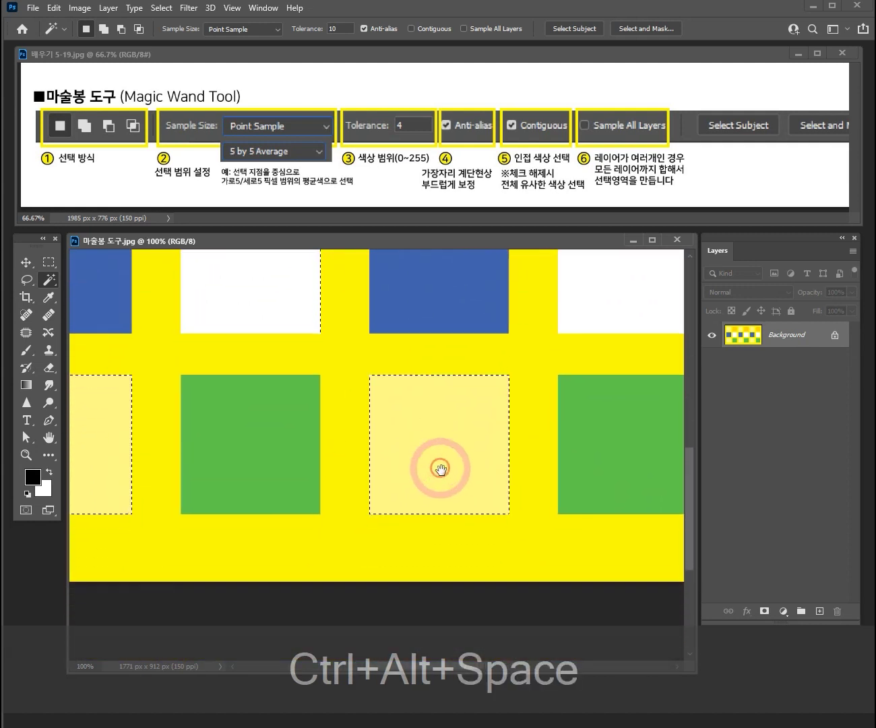
ctrl+click(457, 371)
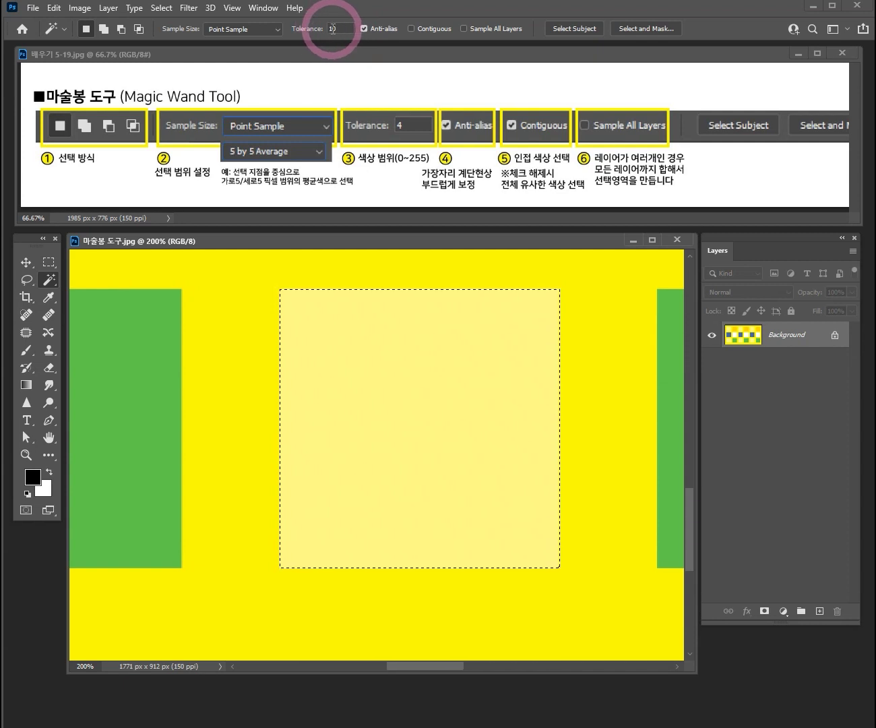
ctrl+alt+click(439, 366)
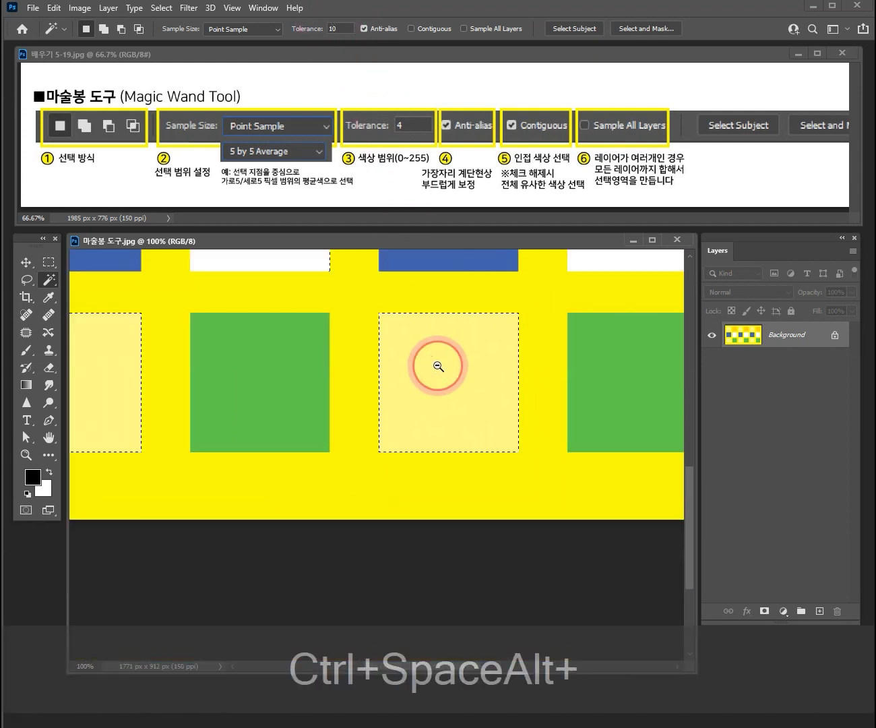
ctrl+alt+click(438, 355)
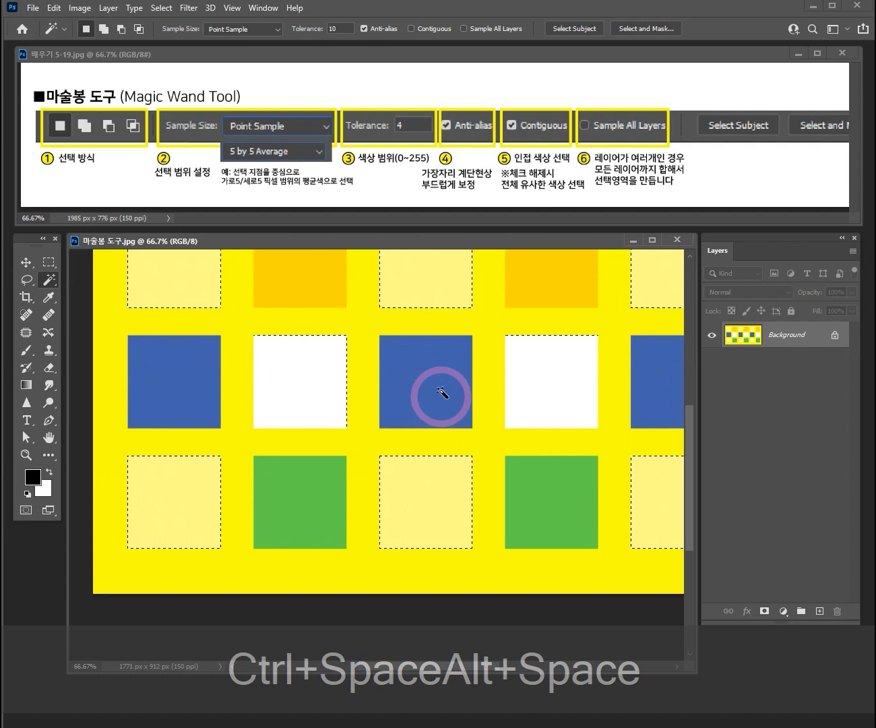
ctrl+alt+click(439, 359)
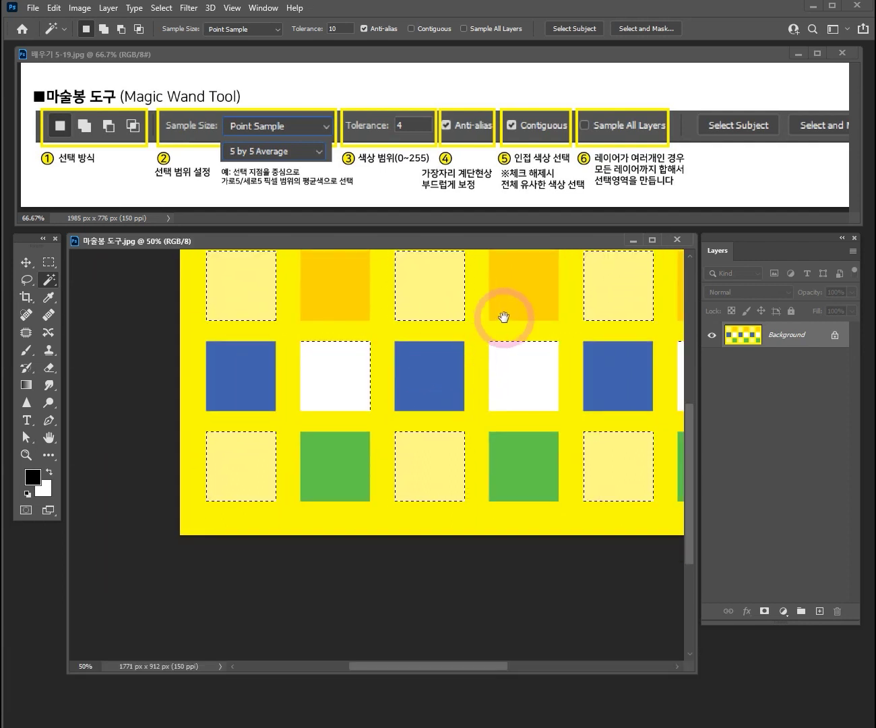
drag(504, 316, 406, 417)
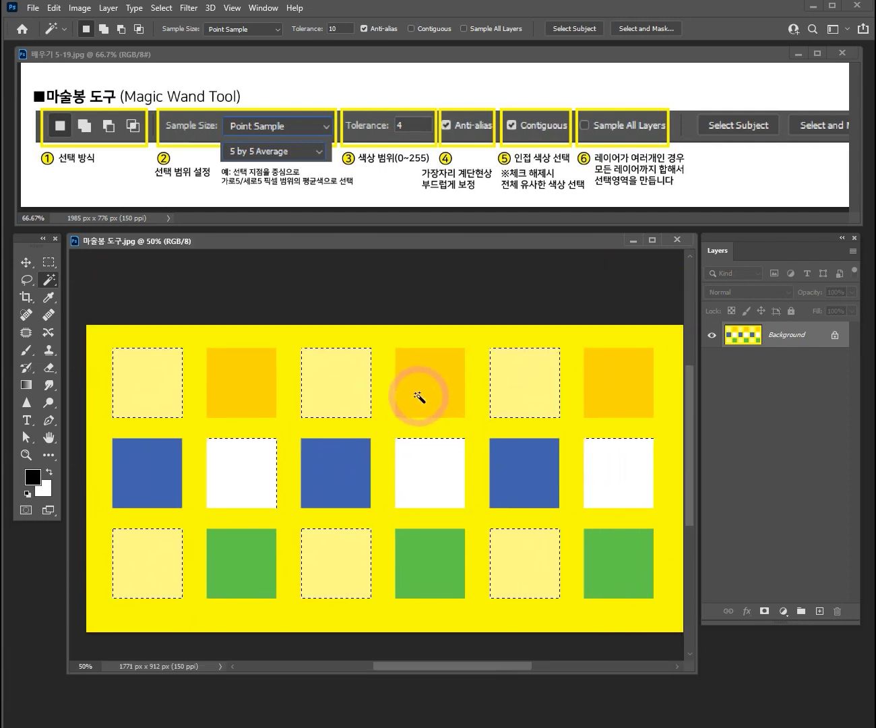
key(ctrl+d)
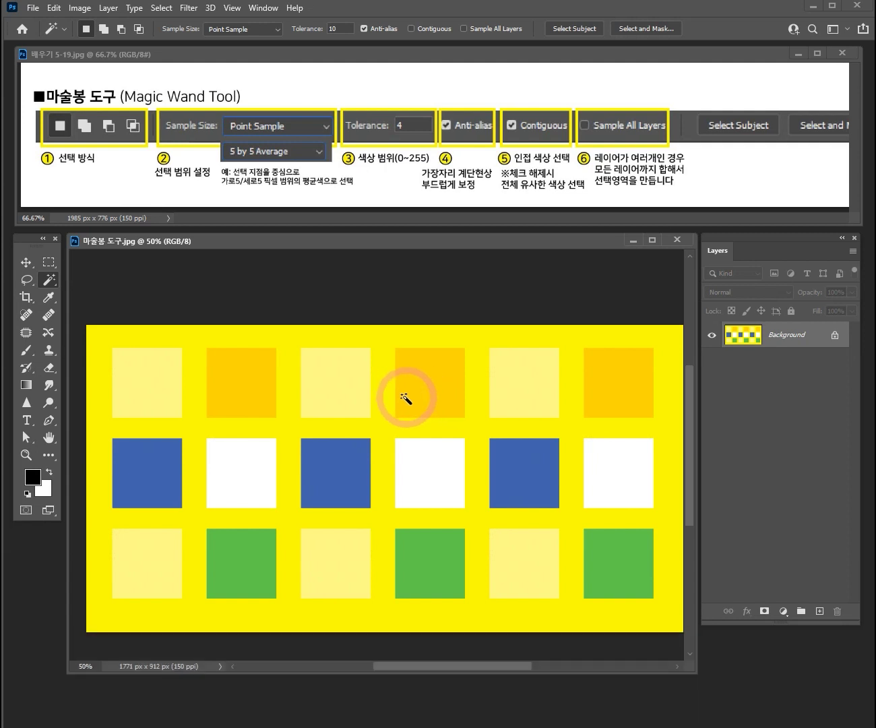
Select all the orange squares at once using the Magic Wand with Contiguous off and a tolerance of 10
scroll(399, 395, down, 1)
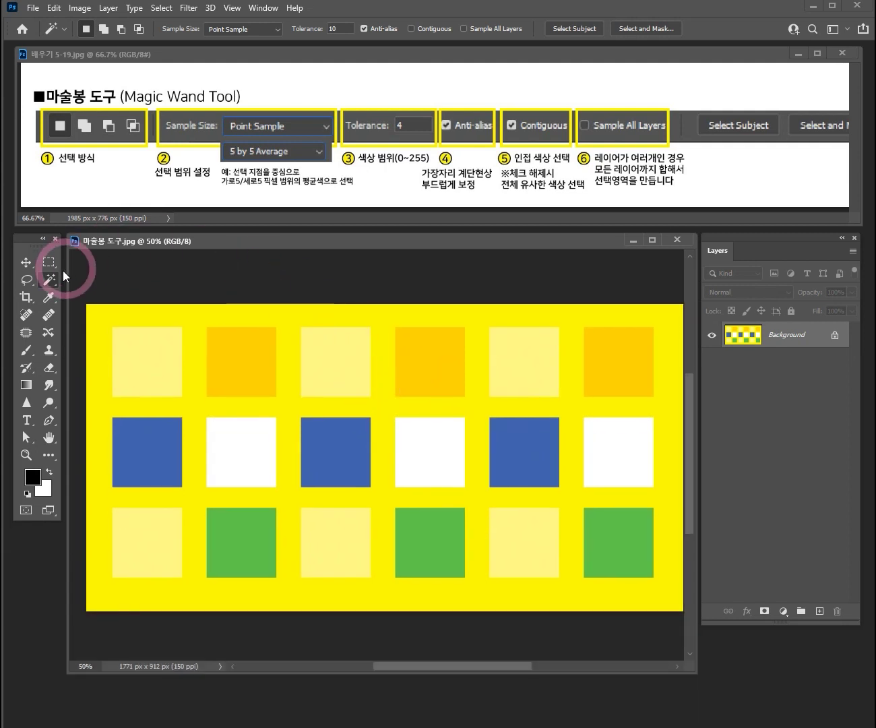
drag(385, 413, 397, 388)
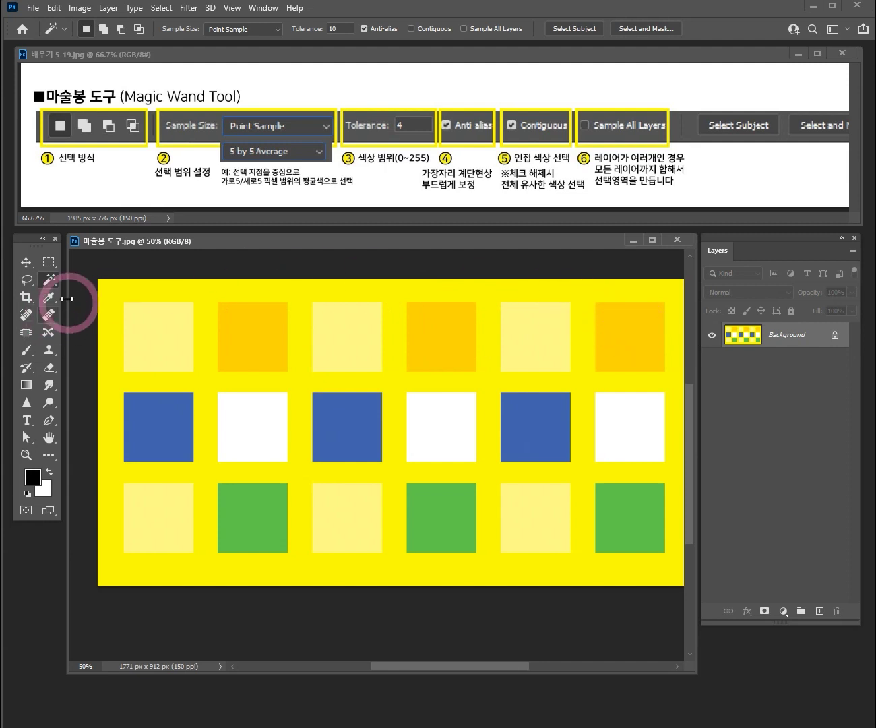
right_click(52, 277)
click(123, 305)
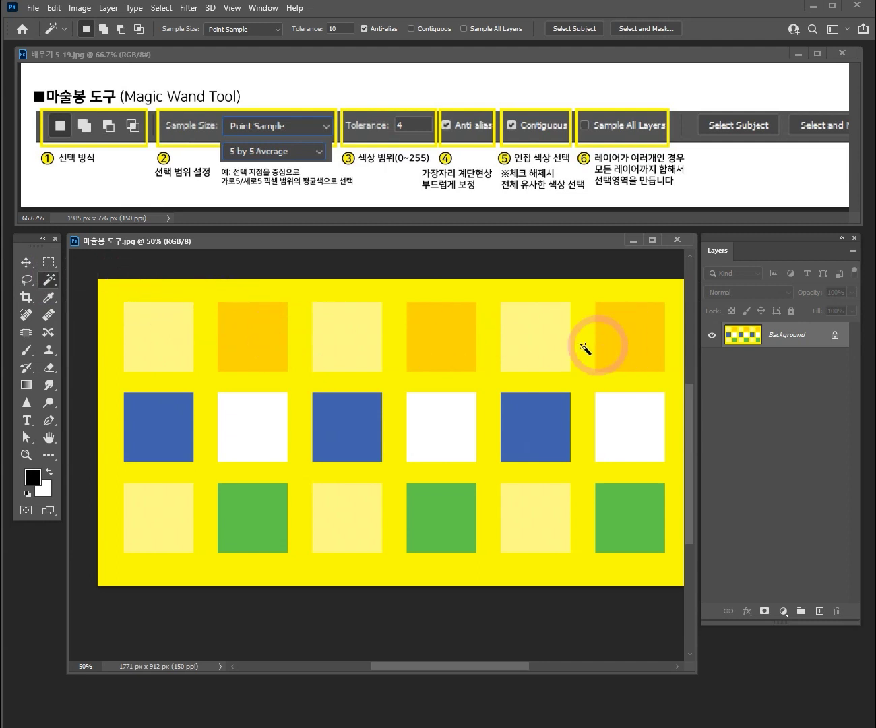
click(412, 29)
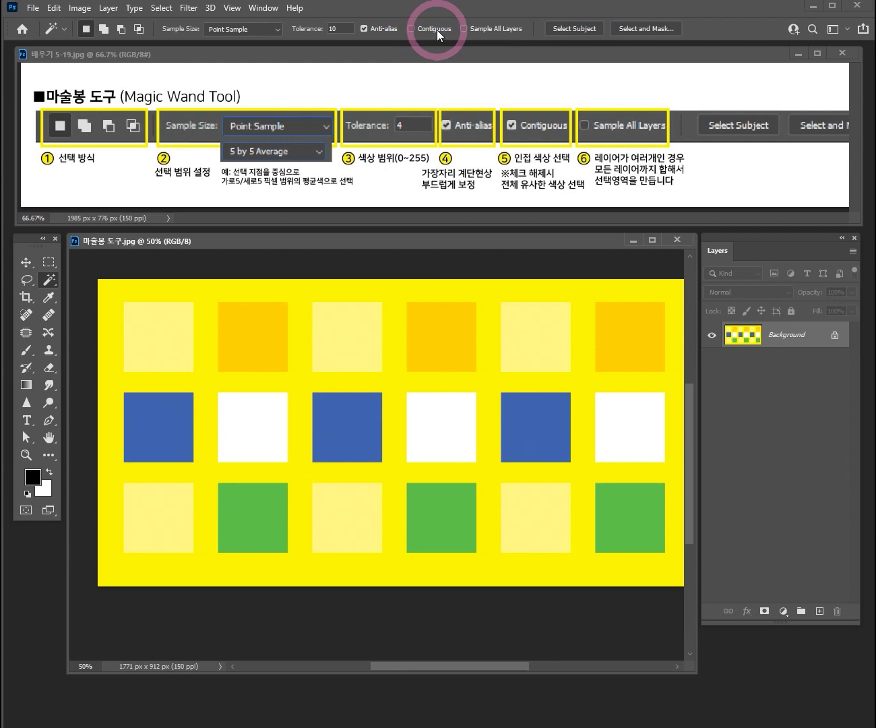
click(411, 28)
click(411, 28)
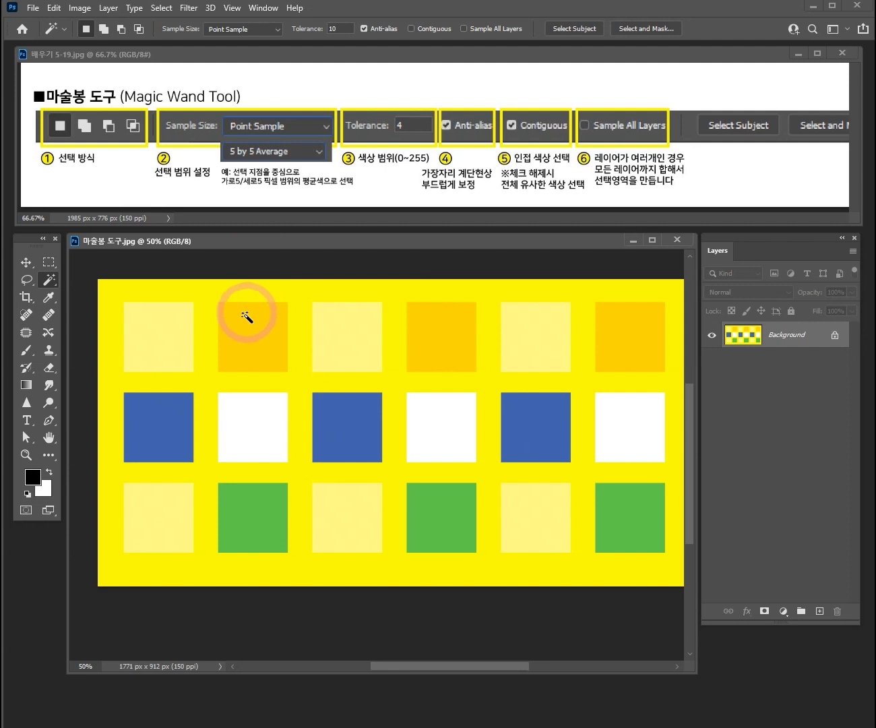
click(248, 332)
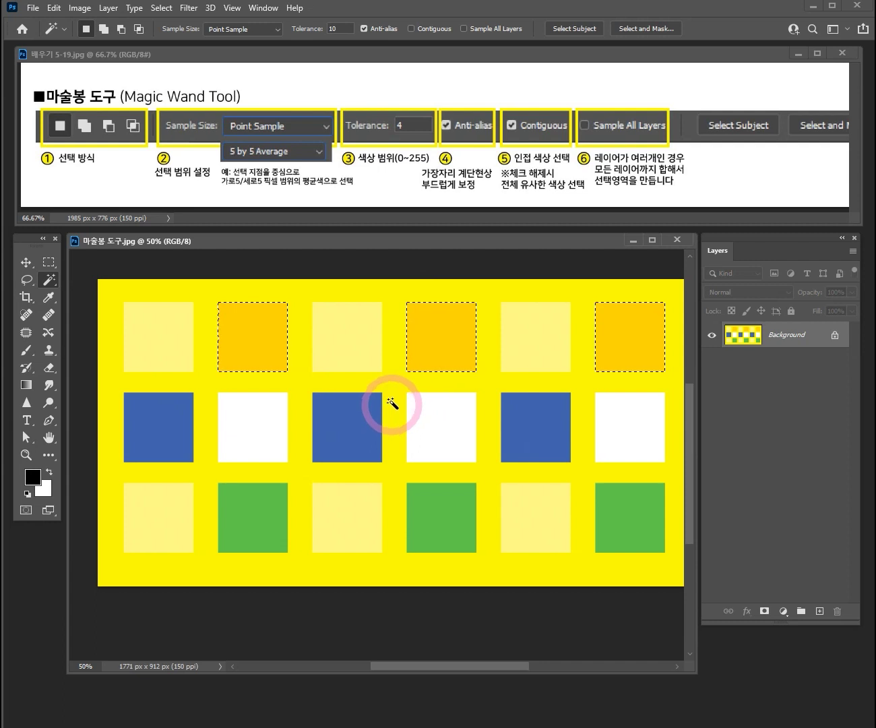
Recolour the selected orange squares red with Hue/Saturation at hue -45, saturation +7 and lightness +8, and deselect them
click(80, 8)
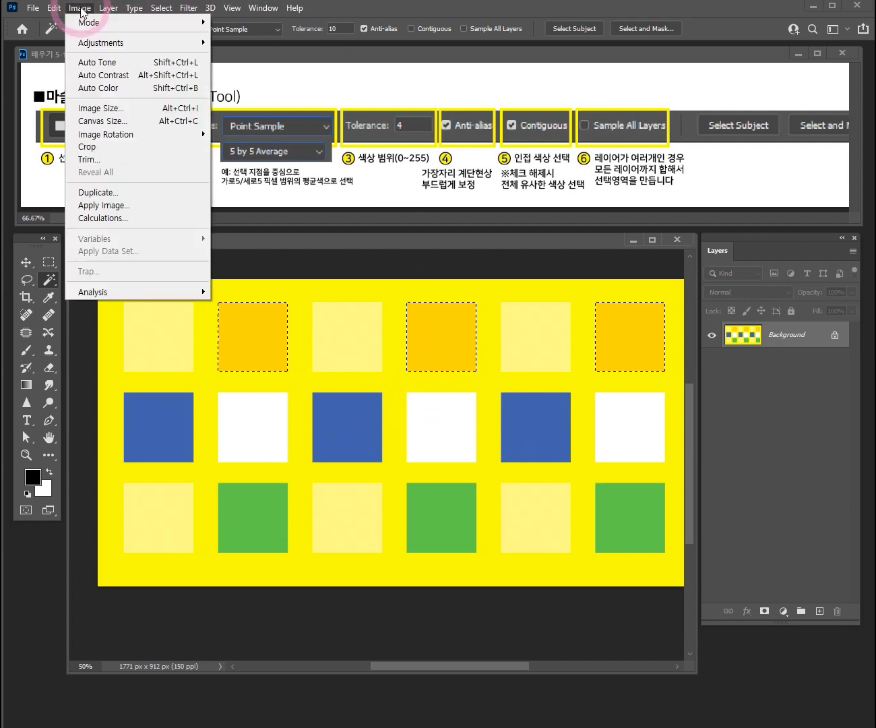
mouse_move(100, 43)
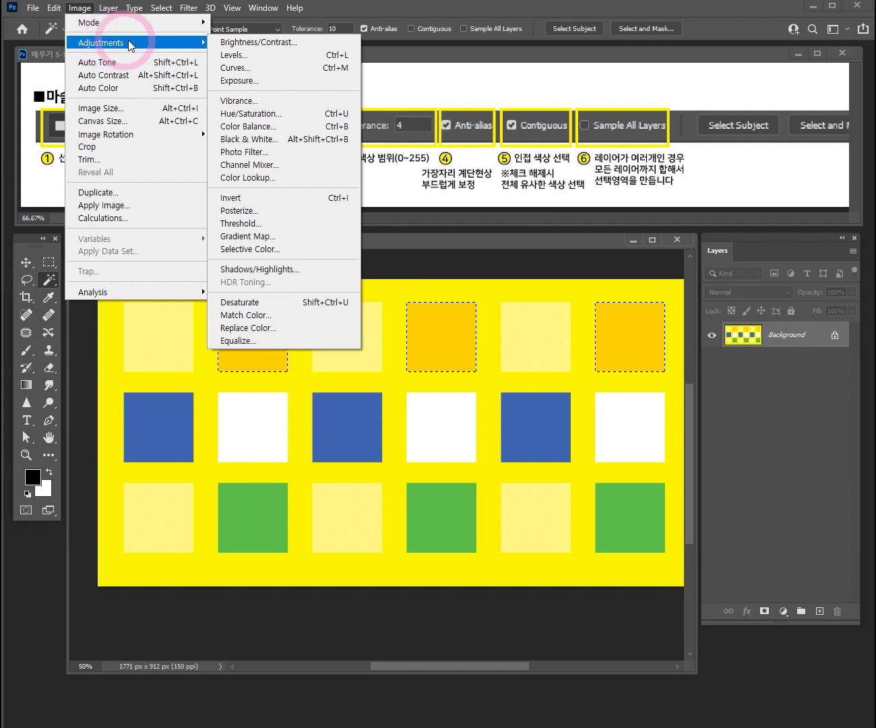
click(255, 113)
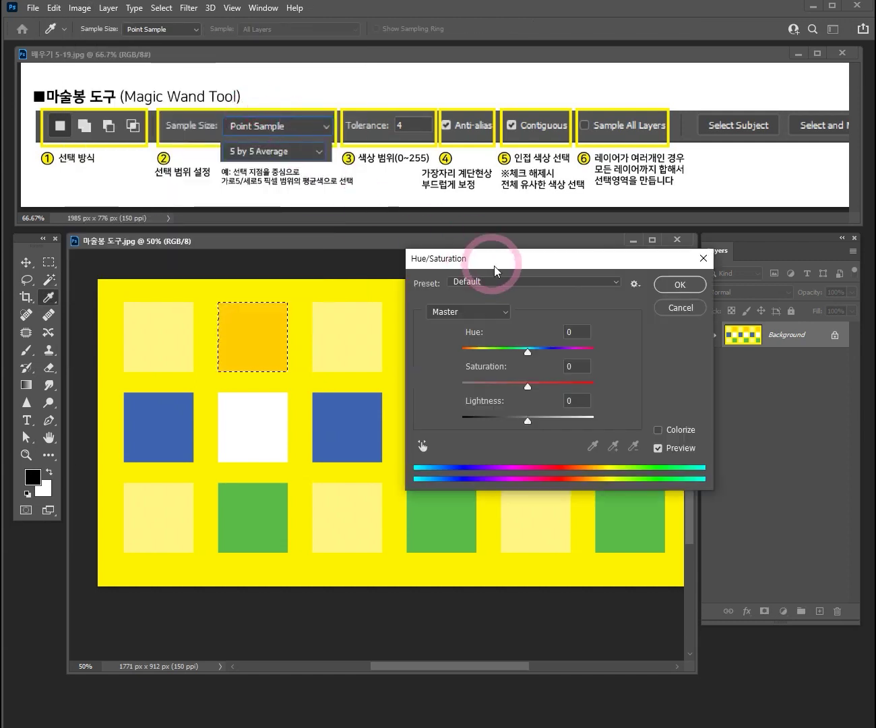
drag(513, 264, 361, 413)
drag(375, 500, 381, 567)
mouse_move(359, 500)
mouse_down()
mouse_move(397, 504)
mouse_move(338, 502)
mouse_move(348, 502)
mouse_up()
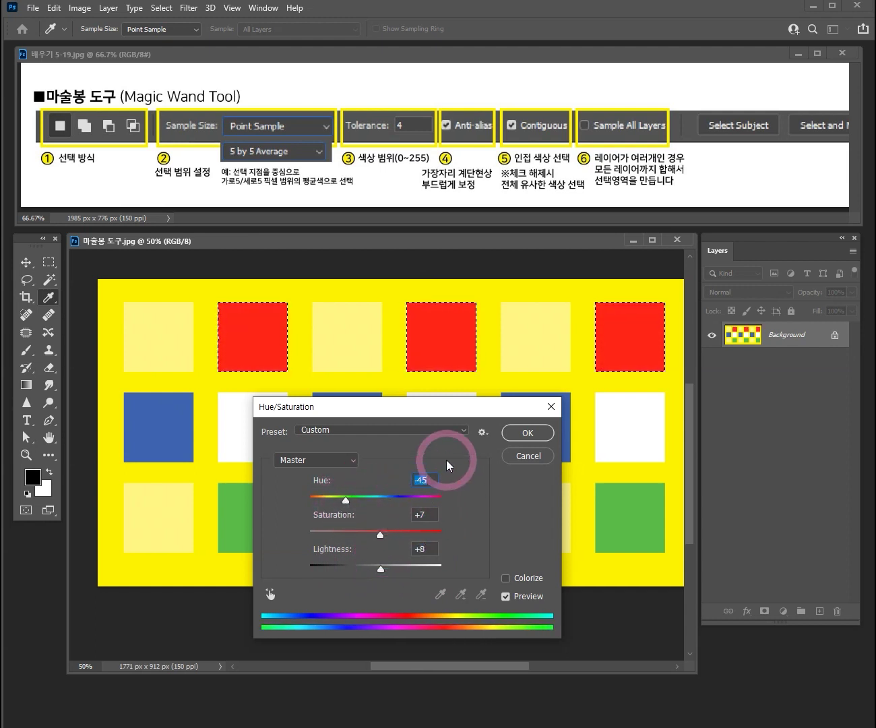
click(529, 434)
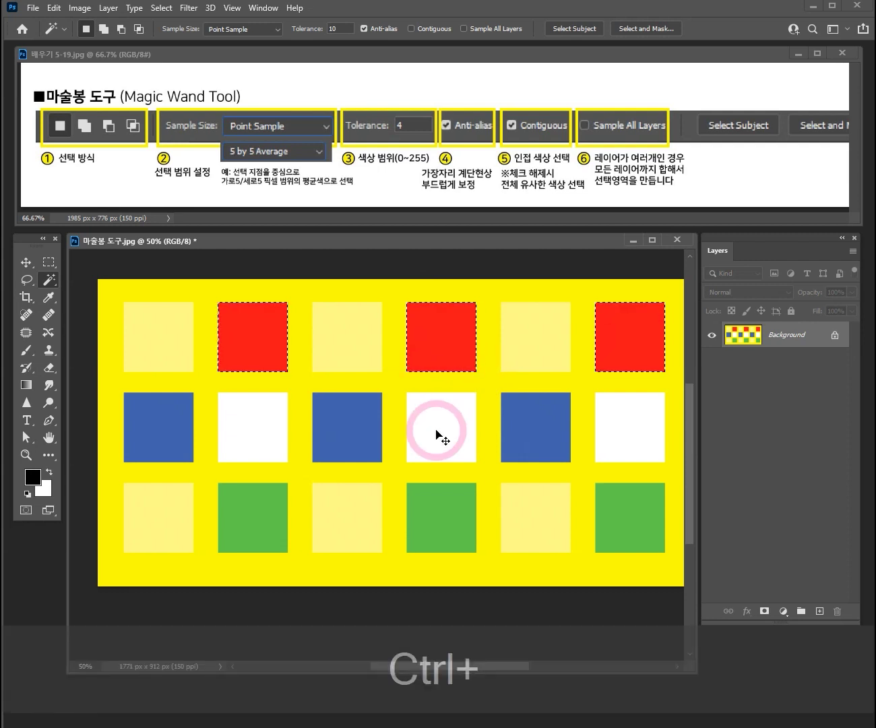
key(ctrl+d)
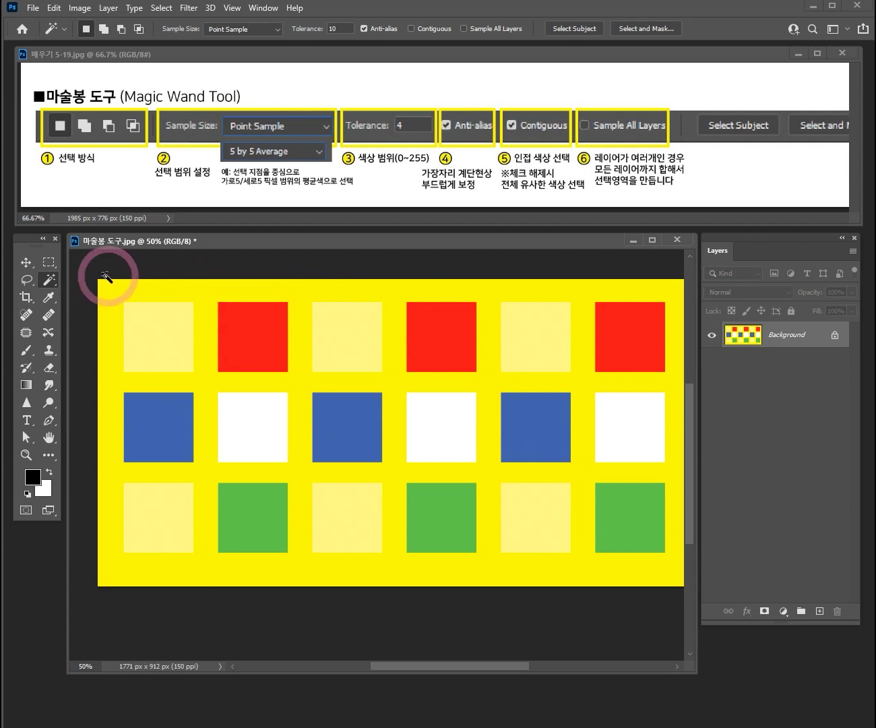
Select the yellow background around the squares with the Magic Wand and check the selection edges up close
right_click(49, 283)
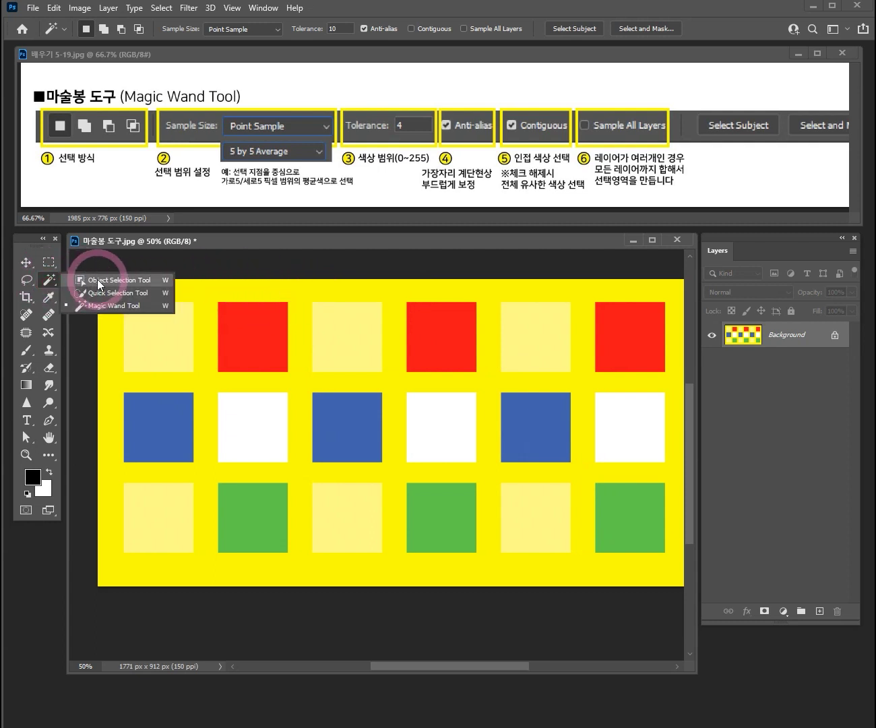
click(98, 306)
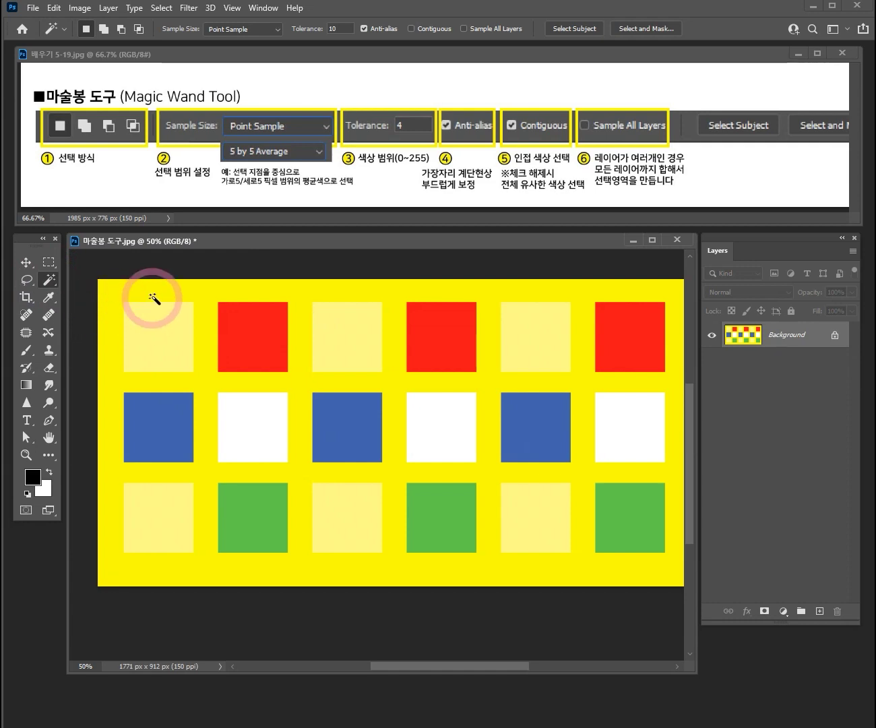
click(187, 288)
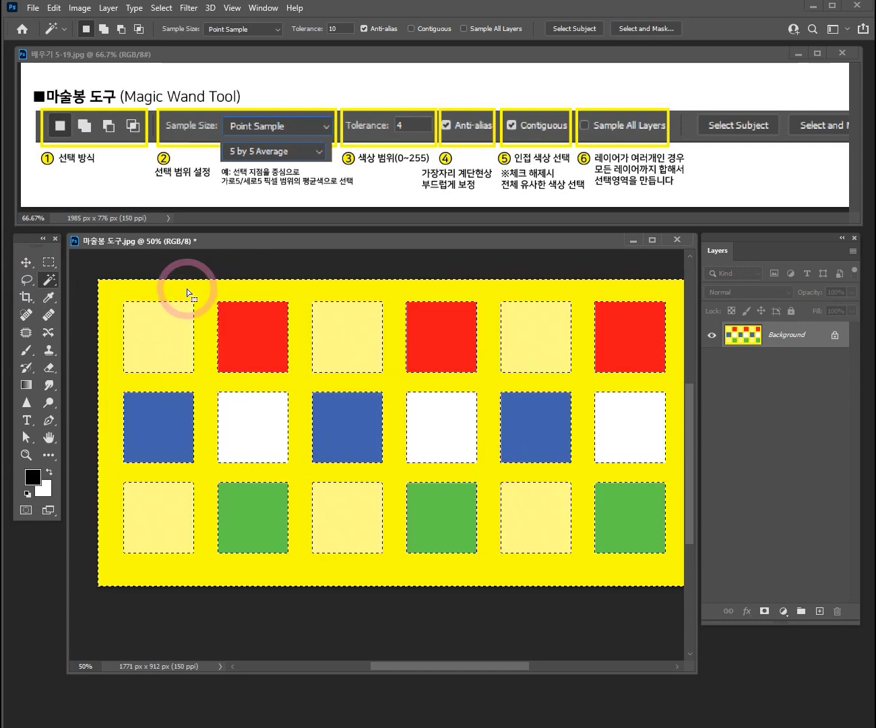
key(ctrl+space)
click(201, 336)
click(200, 347)
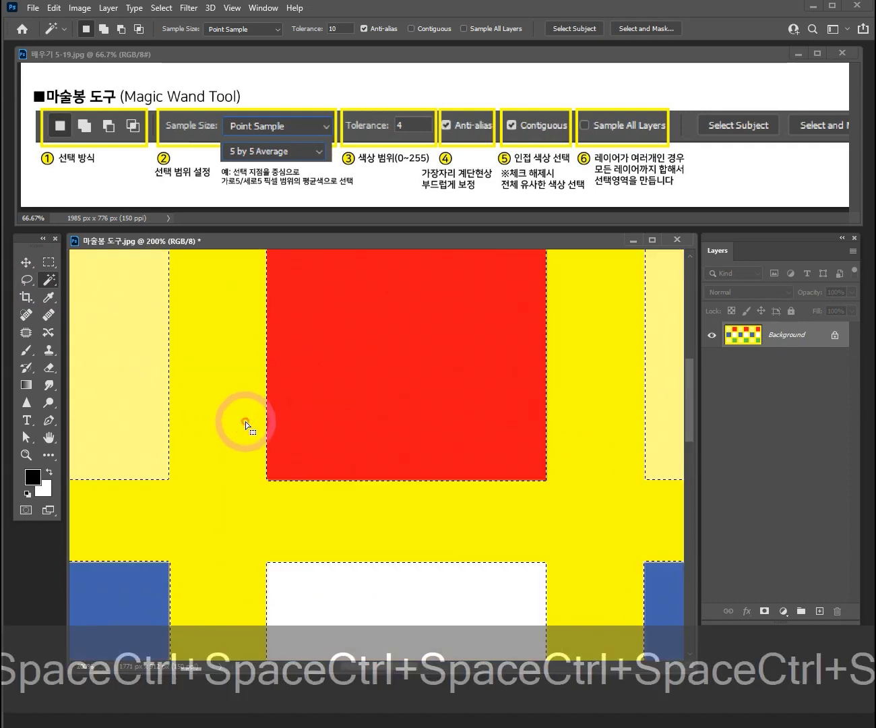
scroll(273, 432, down, 3)
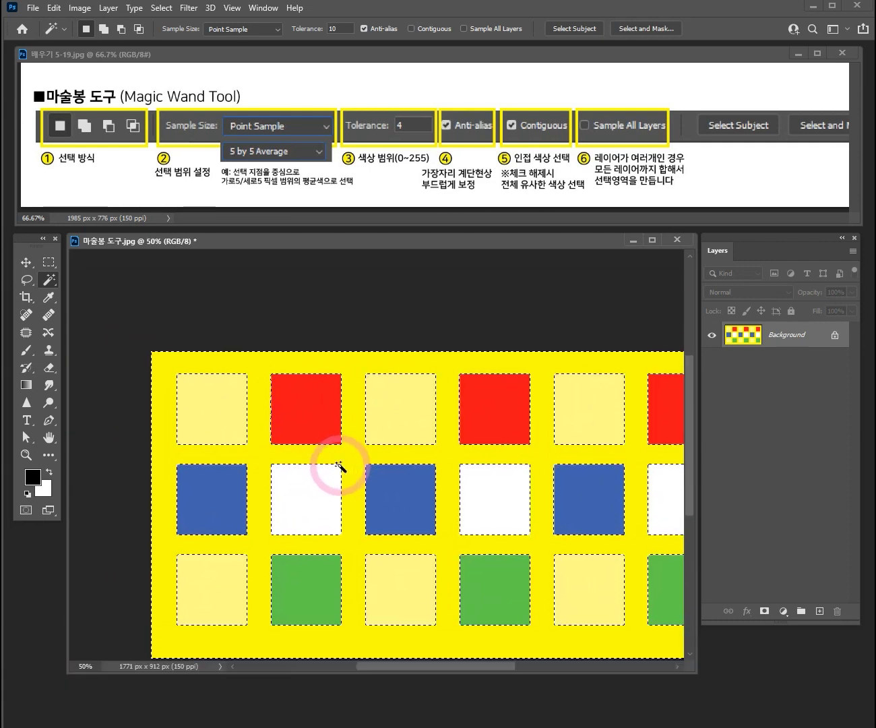
drag(344, 465, 295, 416)
Try moving the selected yellow background away from the squares with the Move tool, and undo the move
click(26, 262)
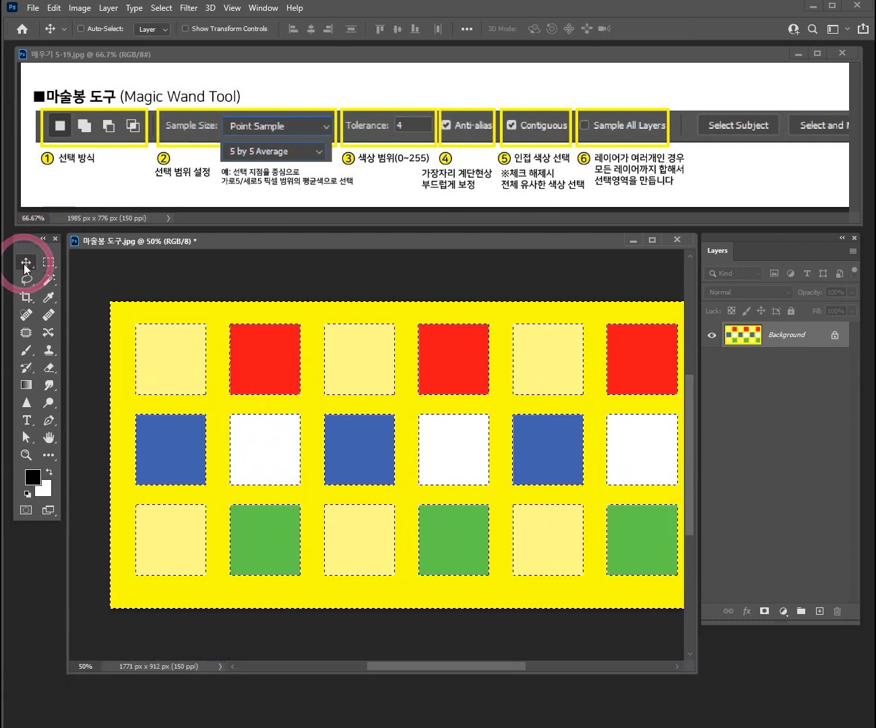
drag(240, 415, 533, 513)
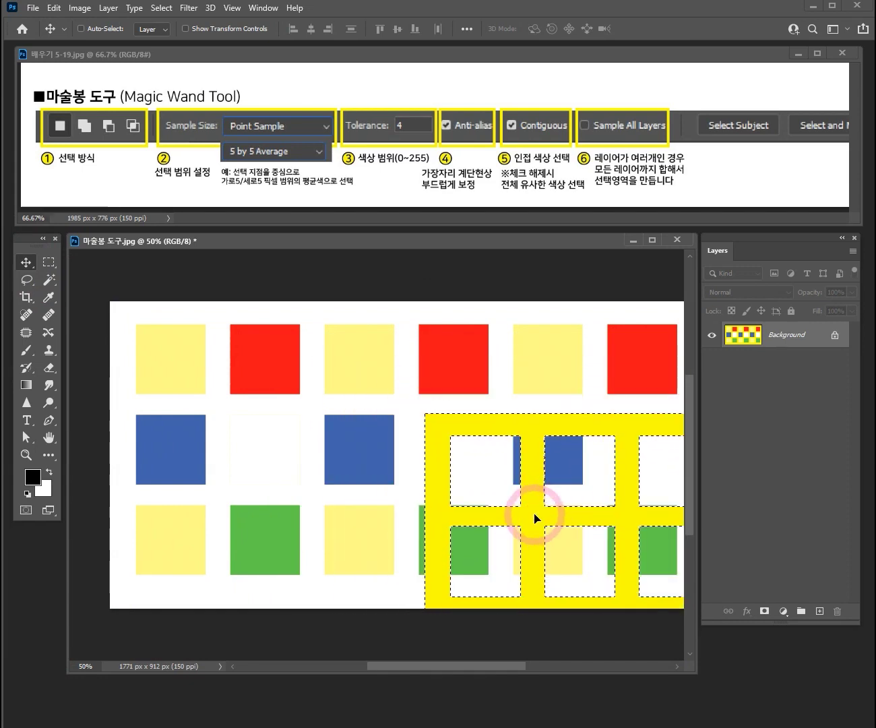
key(ctrl+z)
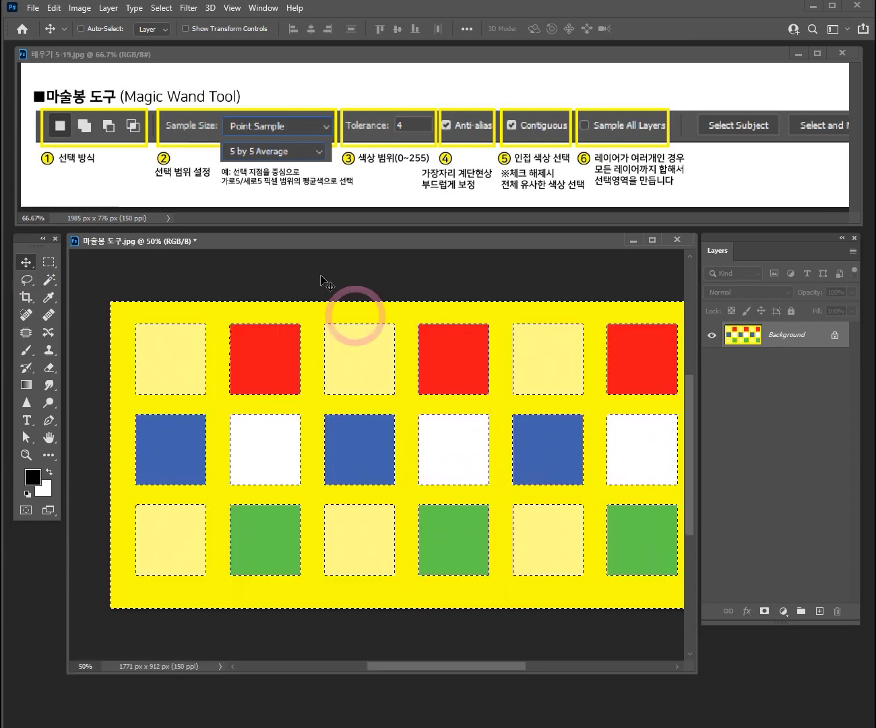
Recolour the selected yellow background cyan with Hue/Saturation at hue +132, and deselect it
click(78, 8)
click(102, 43)
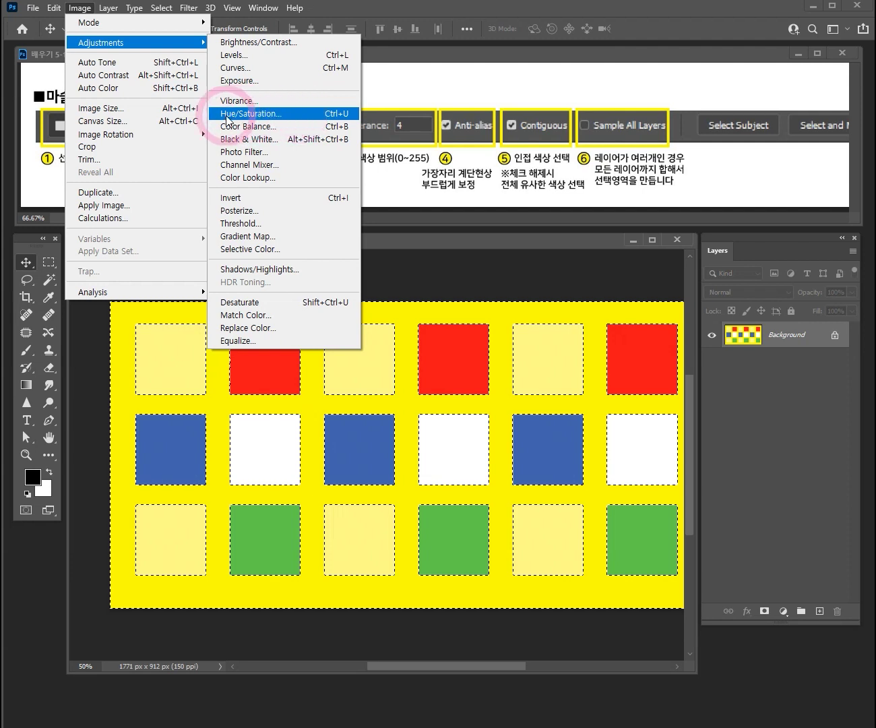
click(249, 114)
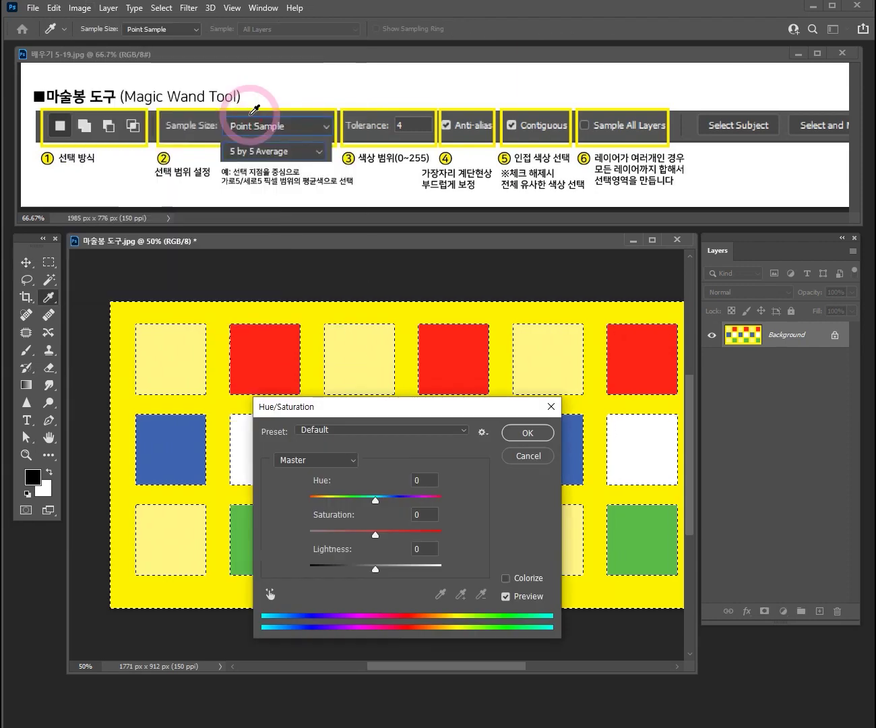
drag(375, 499, 429, 500)
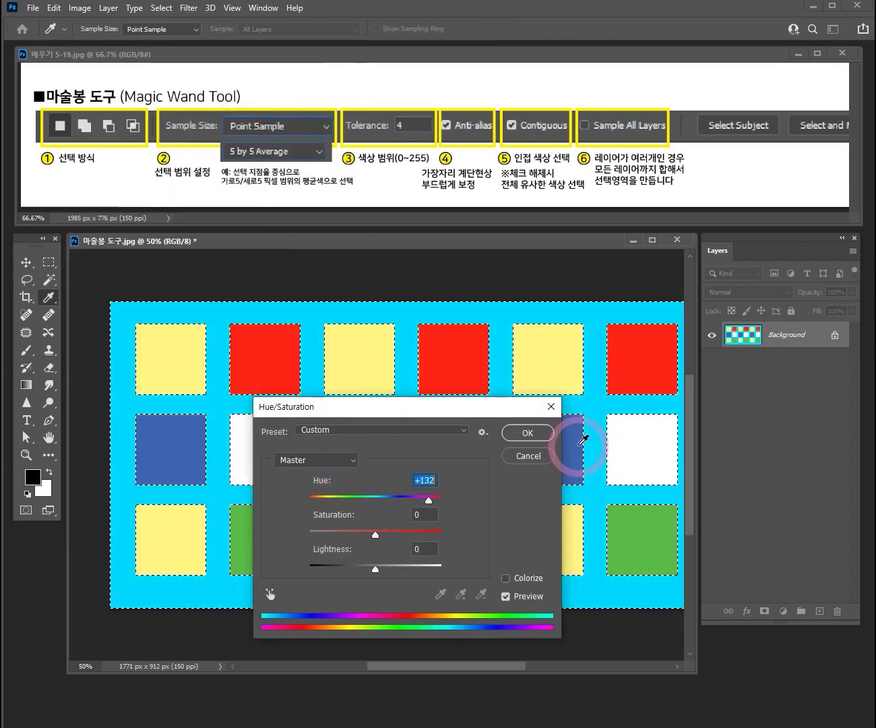
click(529, 434)
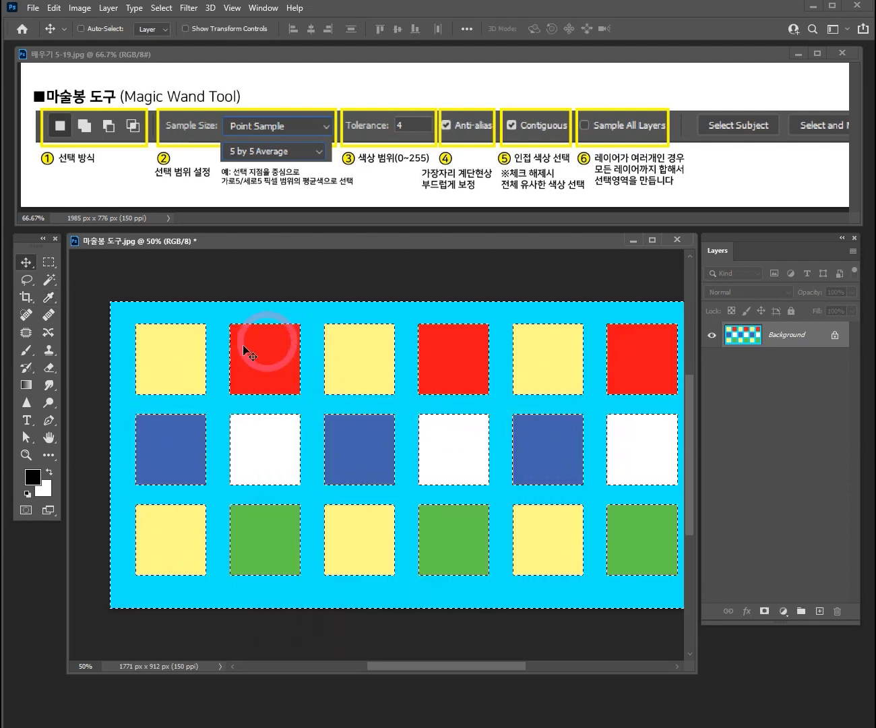
key(ctrl)
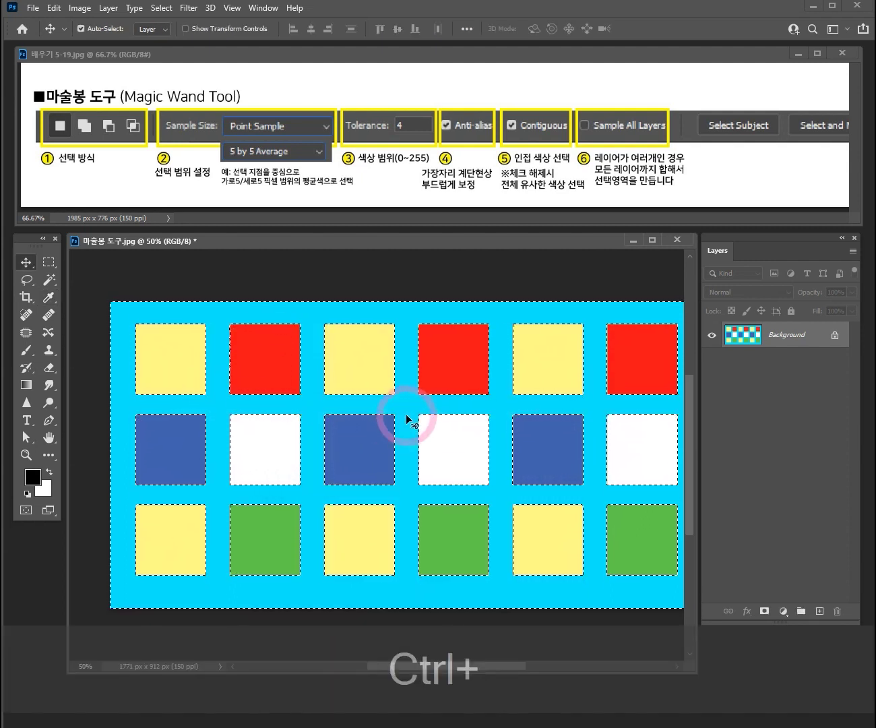
key(ctrl+d)
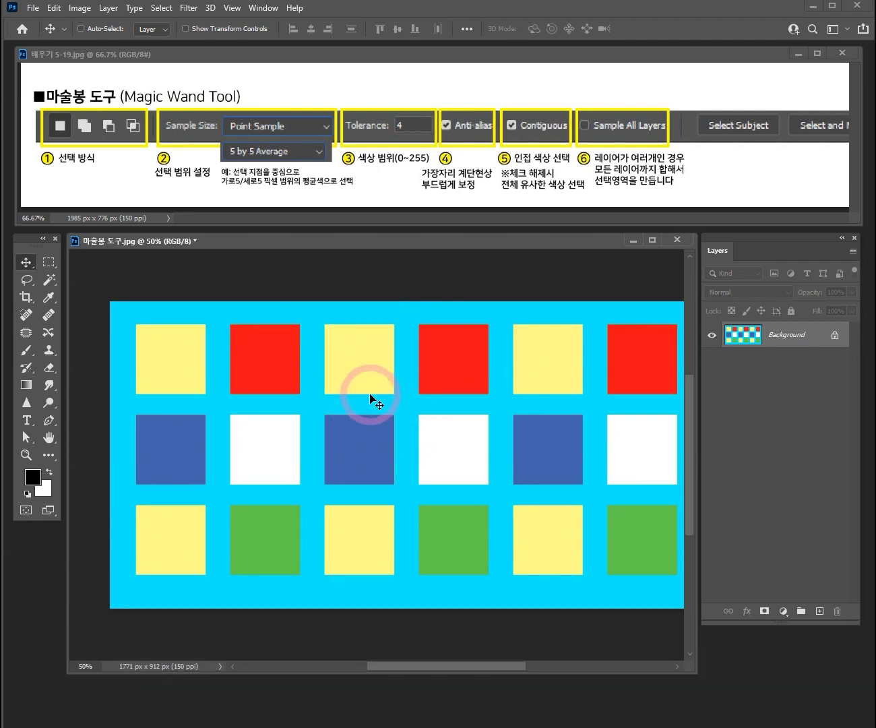
Close the sample image 마술봉 도구.jpg without saving its changes
ctrl+alt+click(380, 403)
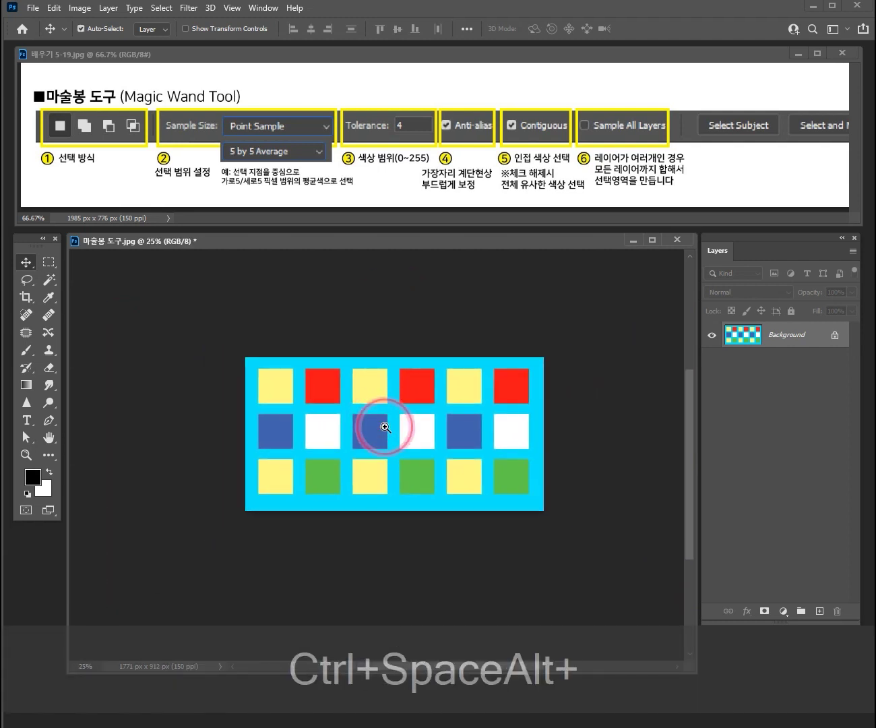
ctrl+click(386, 427)
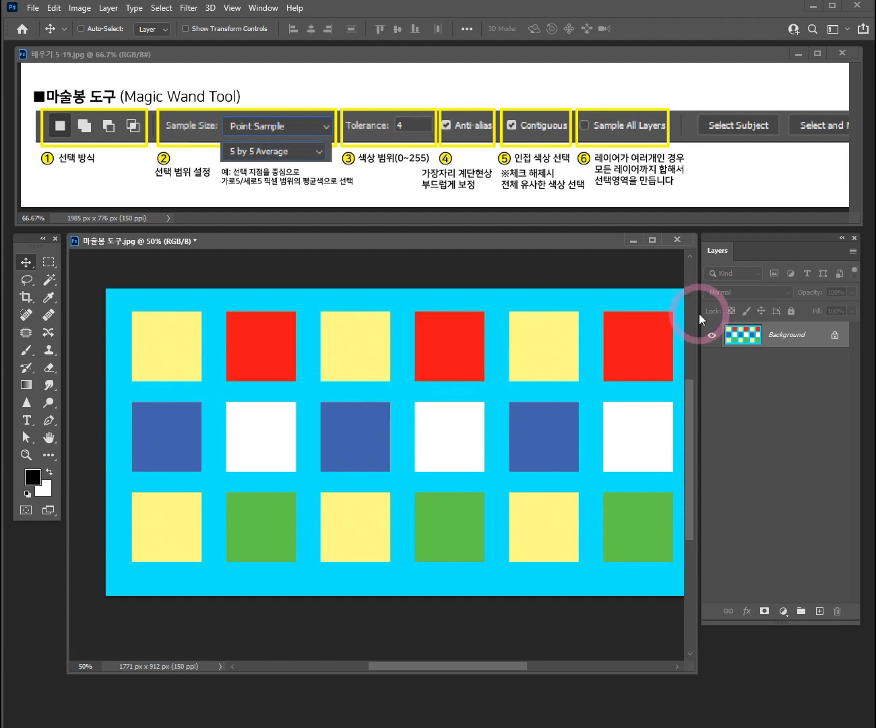
click(678, 241)
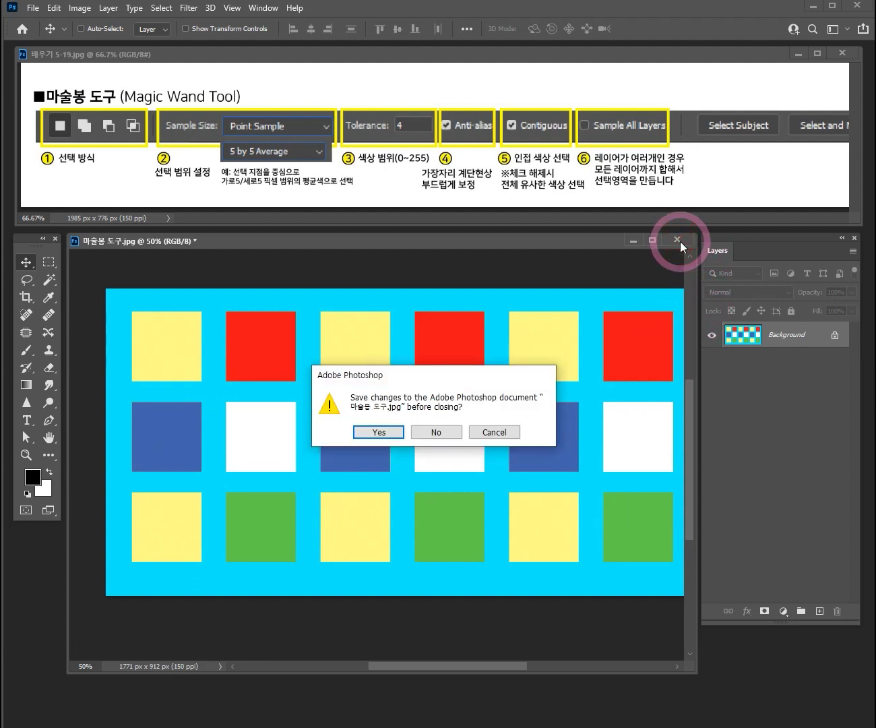
click(450, 435)
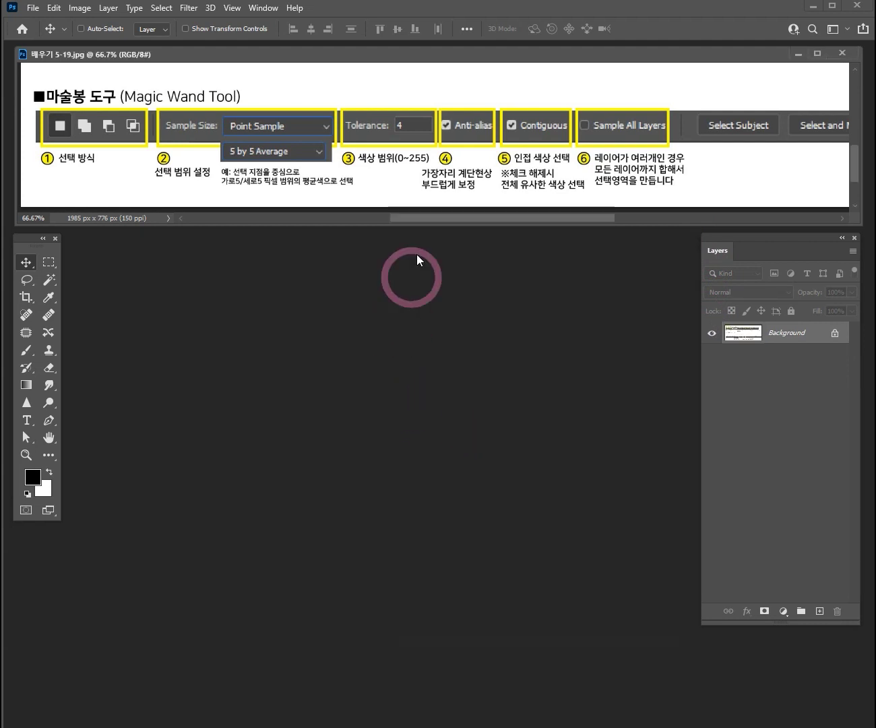
Review the notes on the Object Selection, Quick Selection and Magic Wand tools in 배우기 5-19.jpg
scroll(592, 185, up, 5)
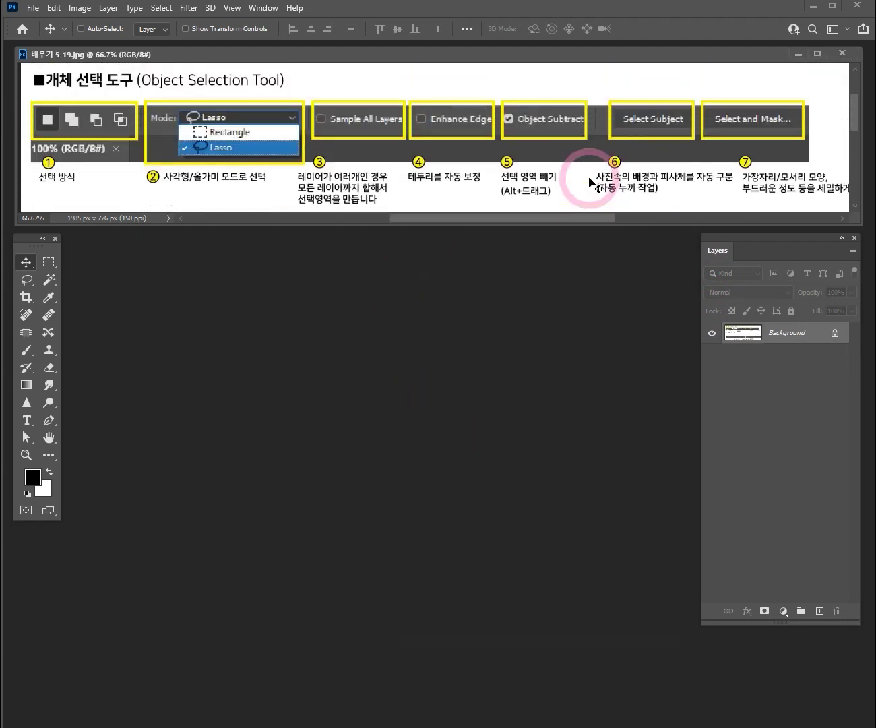
scroll(591, 186, up, 1)
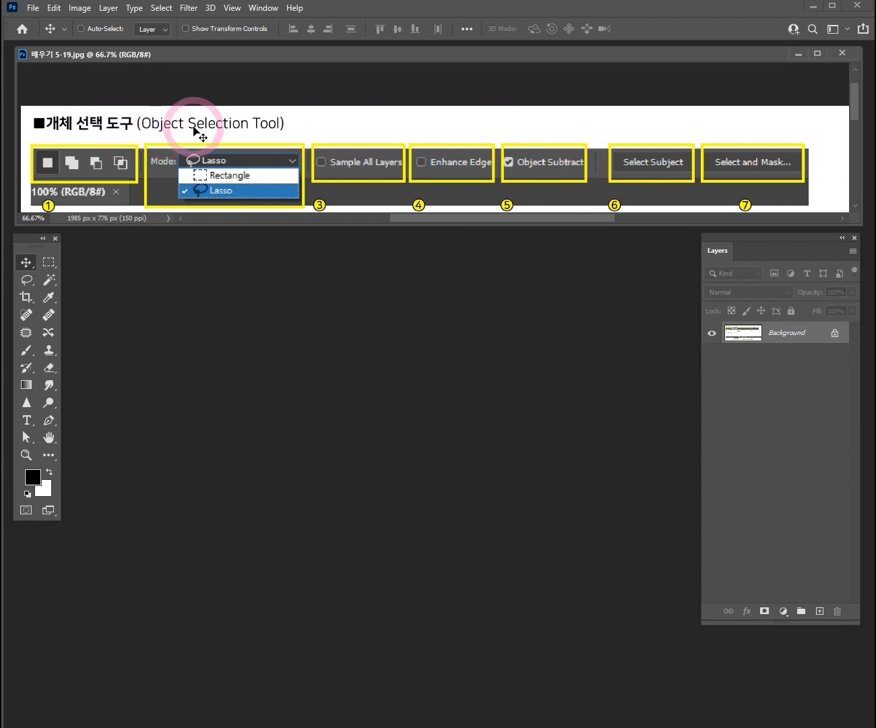
scroll(195, 132, down, 3)
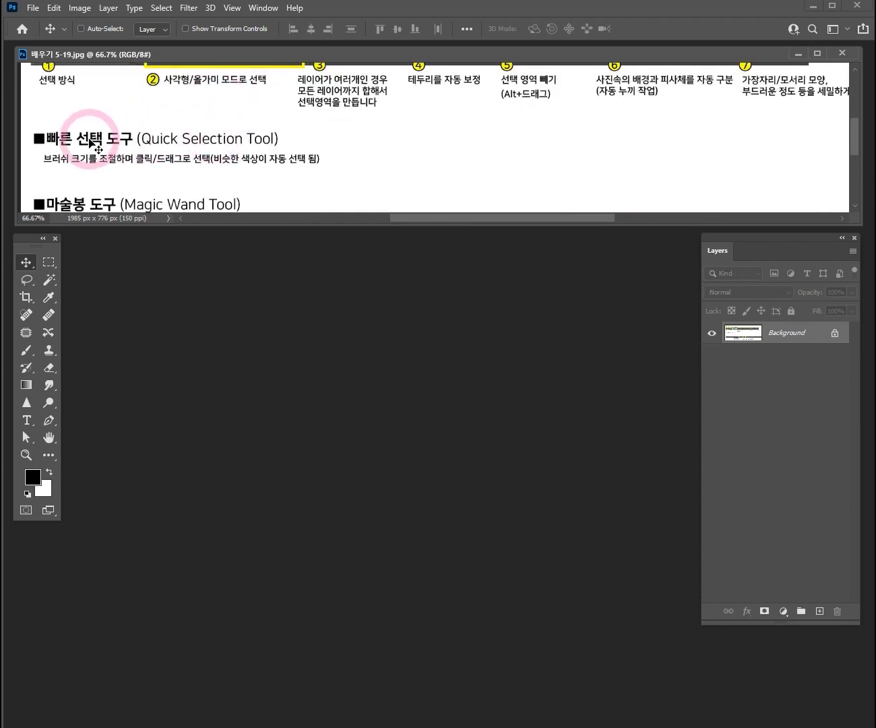
scroll(340, 156, down, 2)
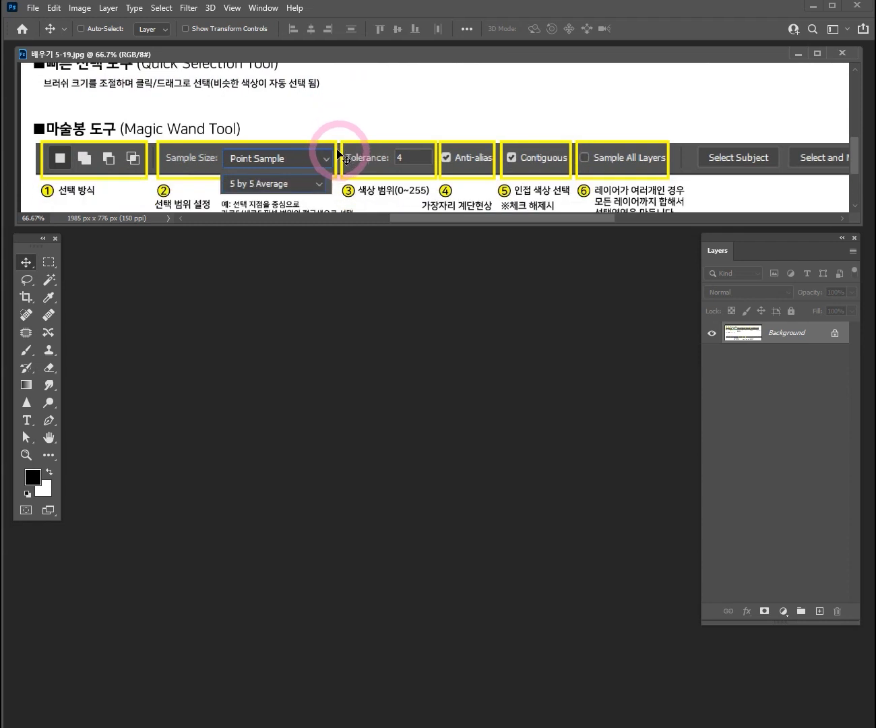
scroll(343, 132, down, 2)
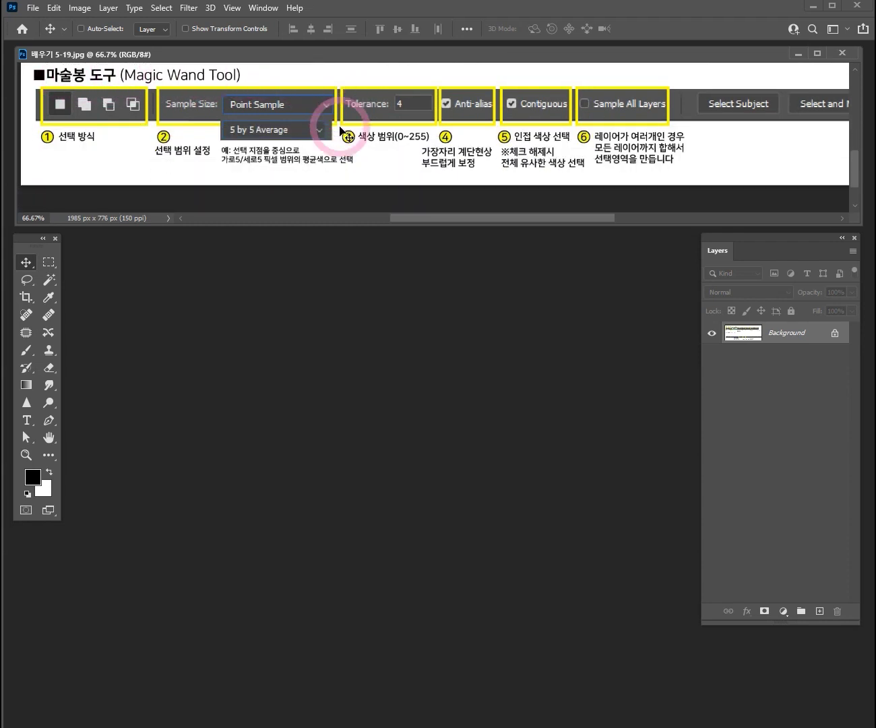
Go back through the notes from the Magic Wand options up to the Object Selection Tool section
scroll(341, 132, up, 8)
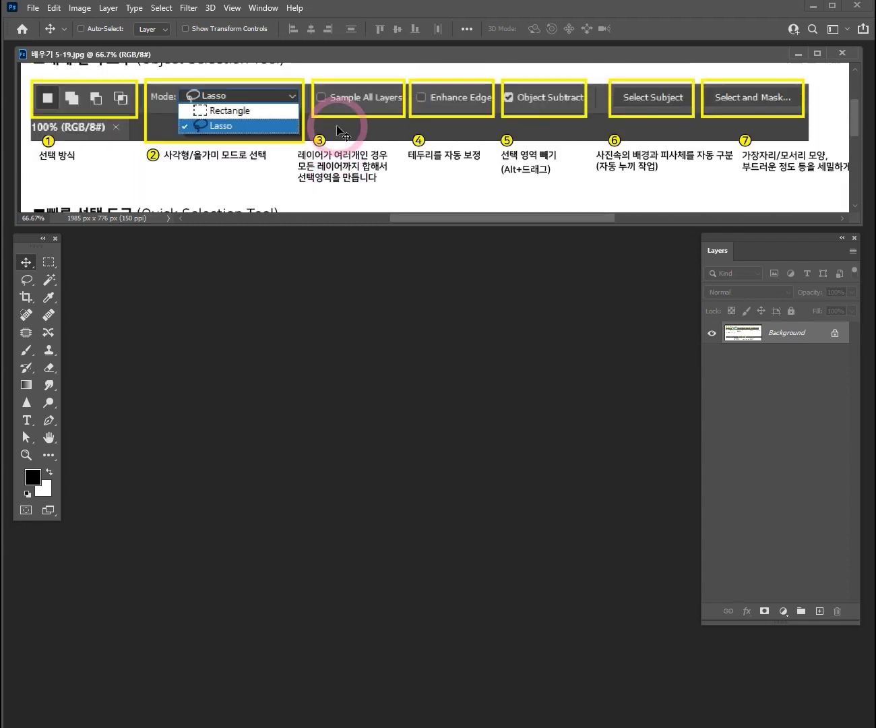
scroll(339, 132, down, 3)
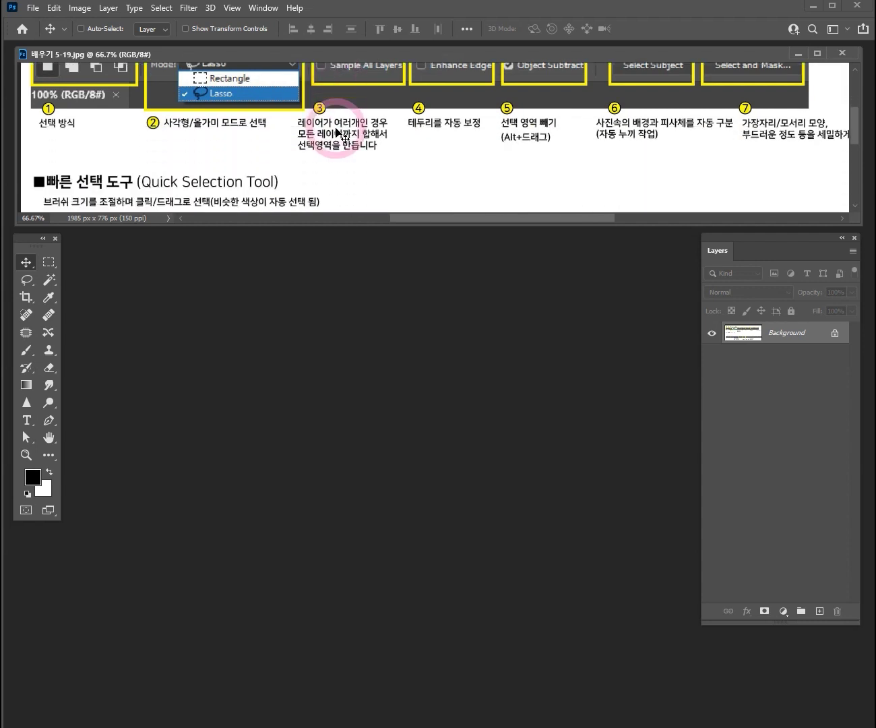
scroll(341, 139, down, 4)
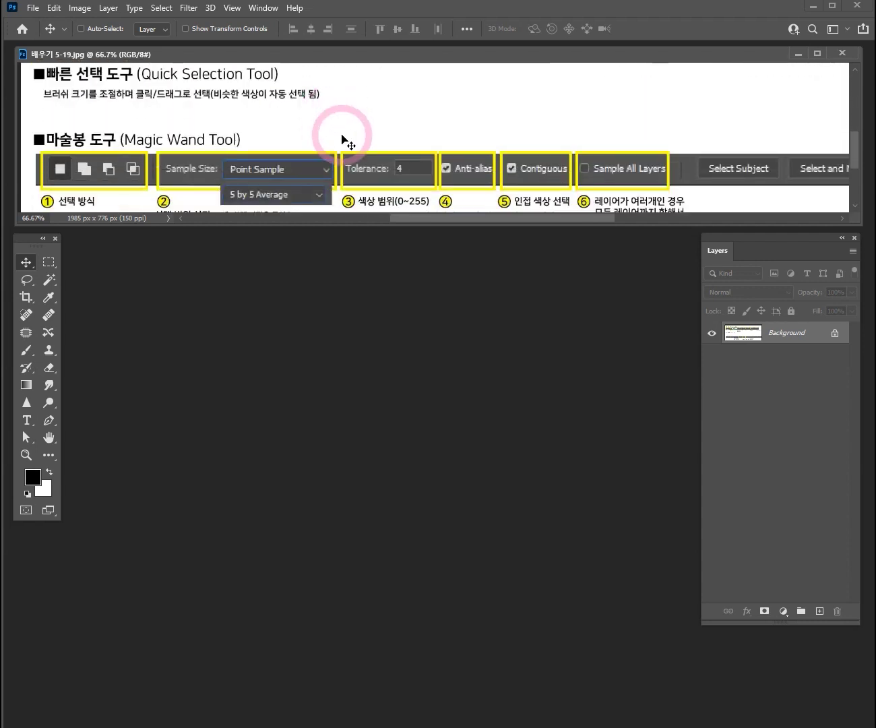
scroll(346, 139, down, 1)
scroll(344, 141, up, 1)
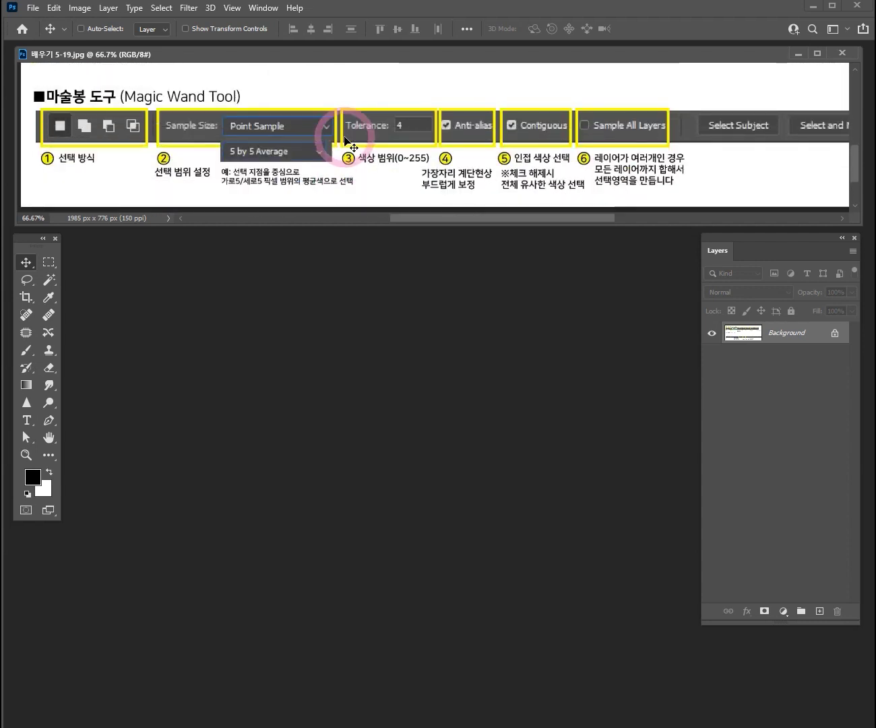
scroll(348, 144, up, 8)
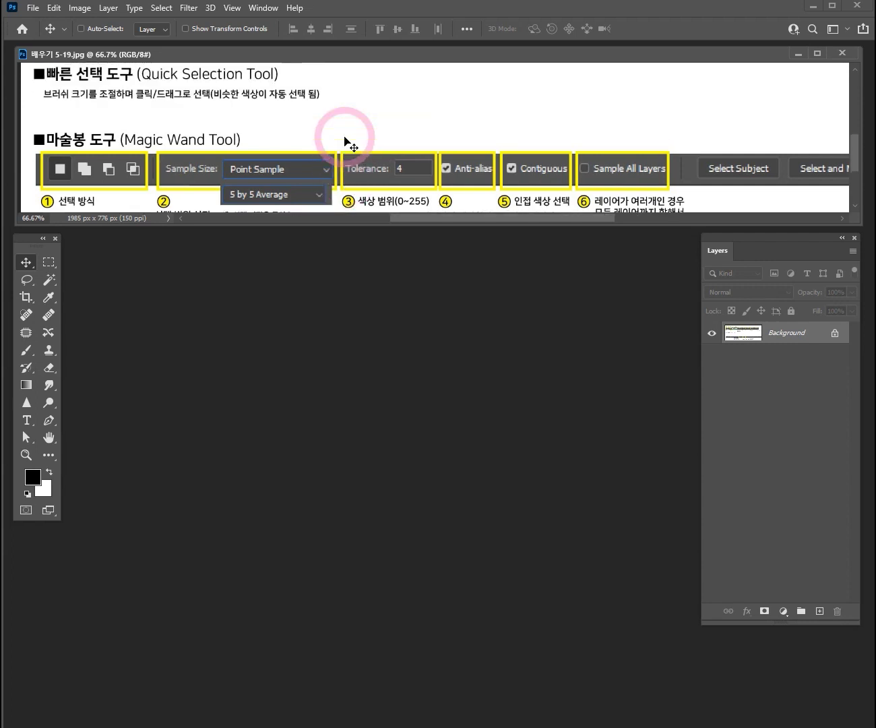
scroll(345, 144, up, 1)
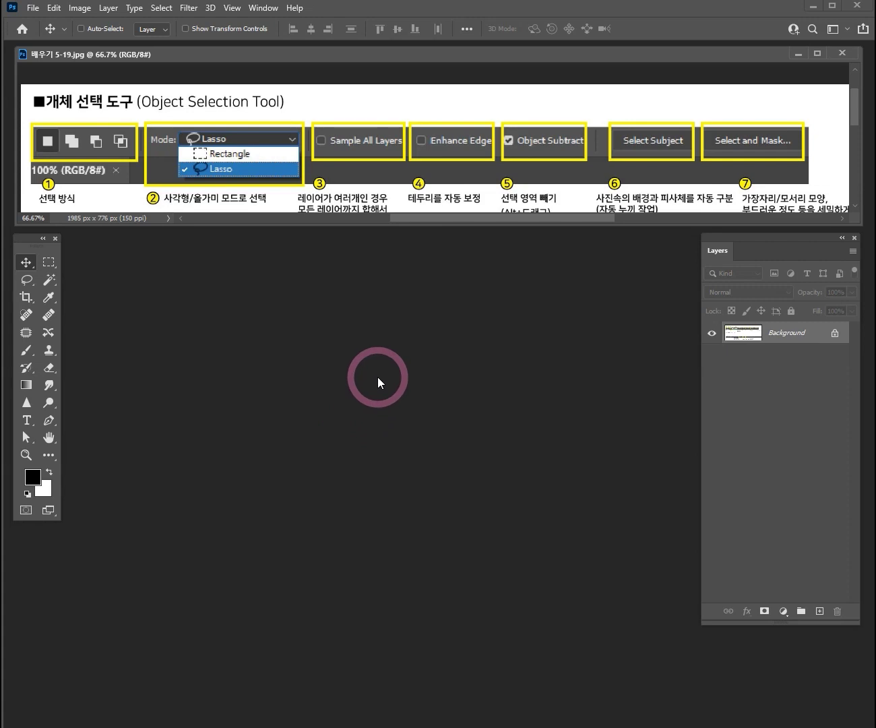
Open the sample photo 마카롱.jpg and arrange its document window below the notes
double_click(377, 377)
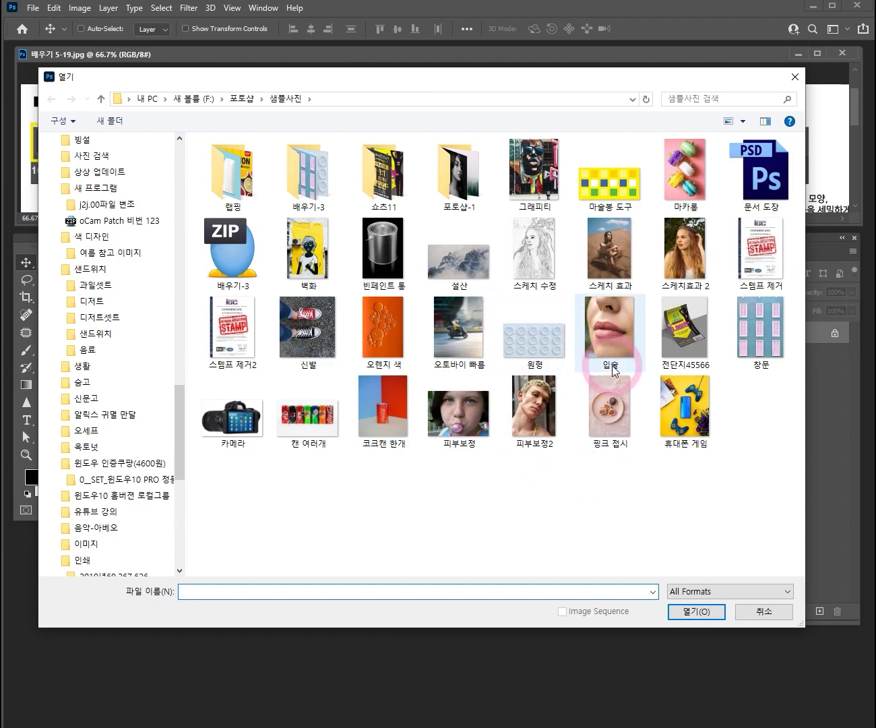
click(699, 430)
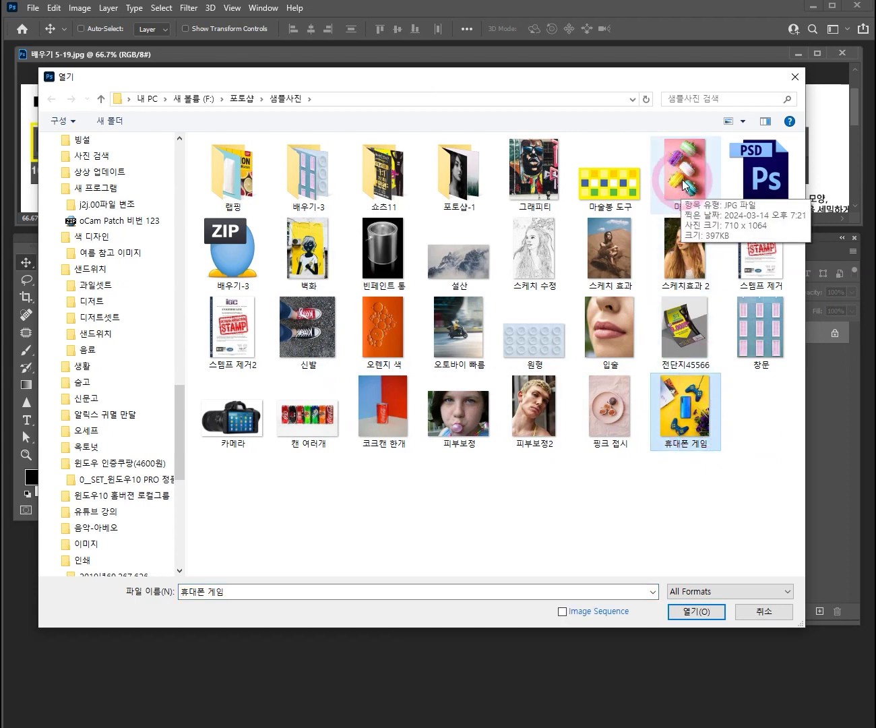
key(Escape)
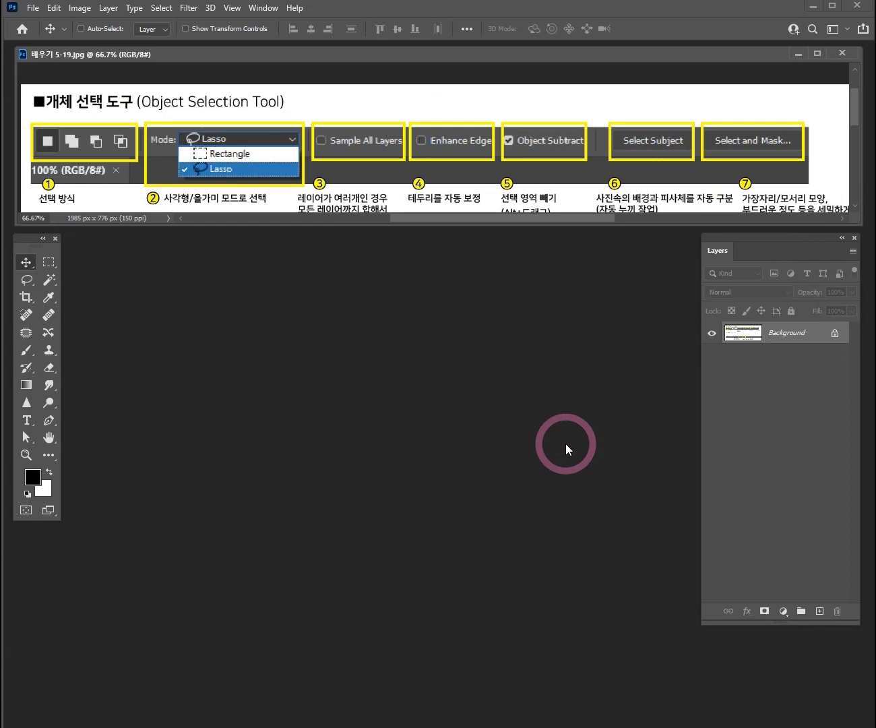
drag(304, 60, 307, 240)
drag(412, 388, 632, 414)
Select the green macaron by outlining it with the Object Selection Tool in Lasso mode
ctrl+click(381, 414)
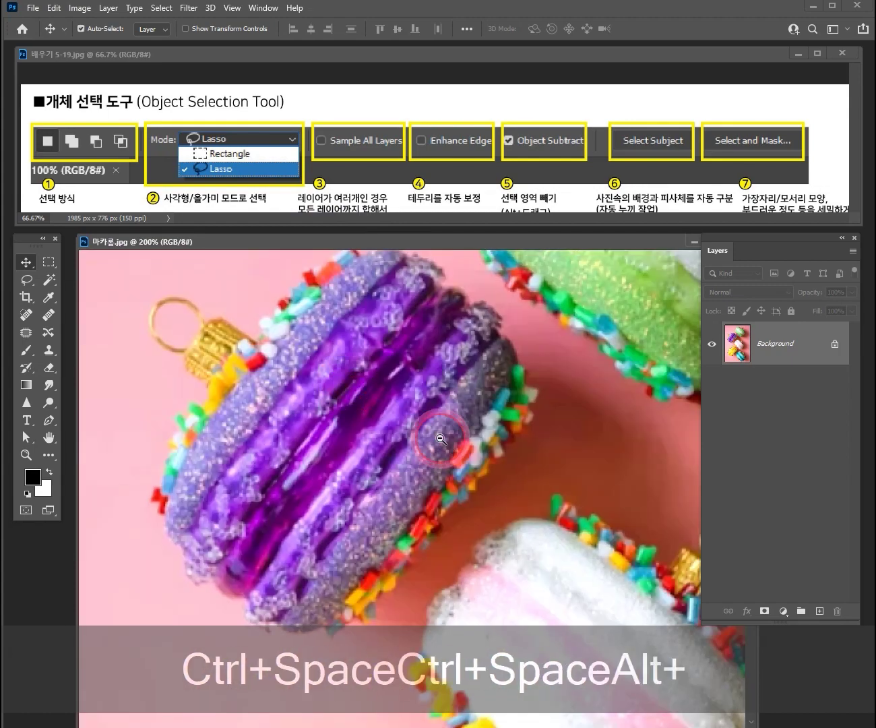
ctrl+alt+click(440, 428)
ctrl+click(464, 452)
ctrl+alt+click(460, 449)
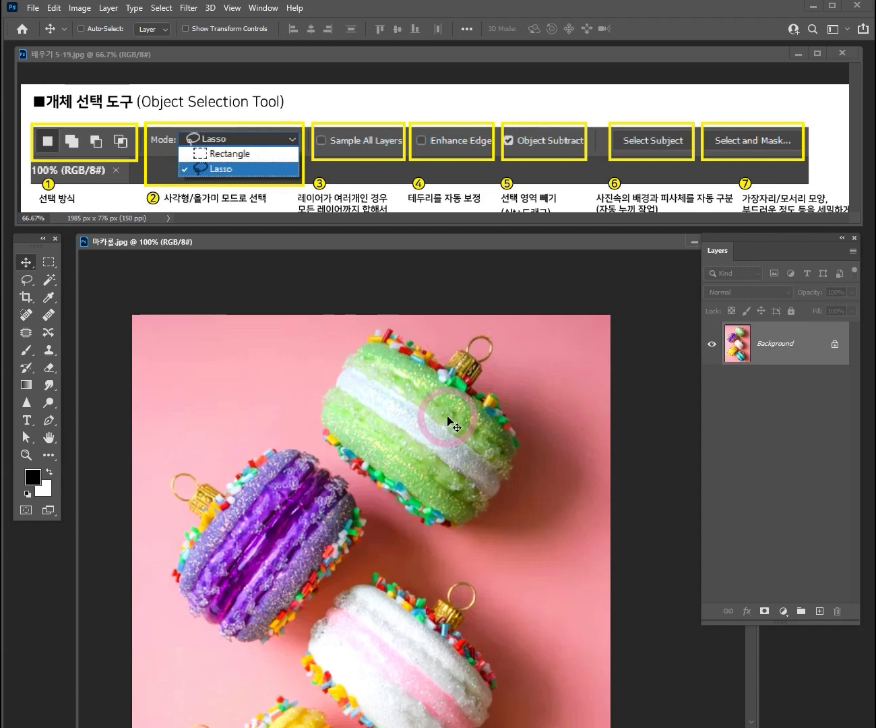
ctrl+click(458, 414)
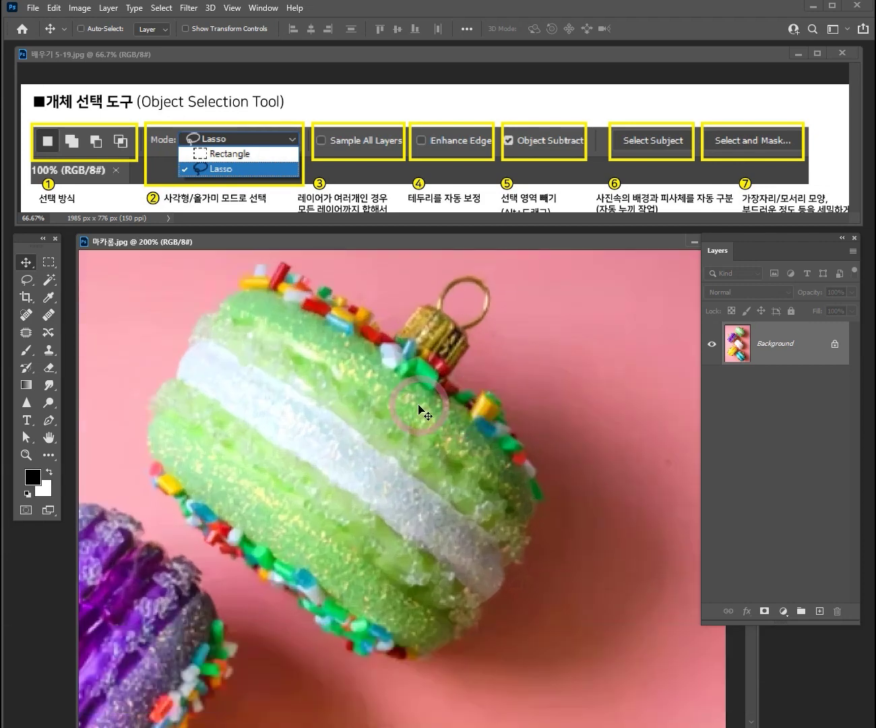
drag(421, 409, 428, 426)
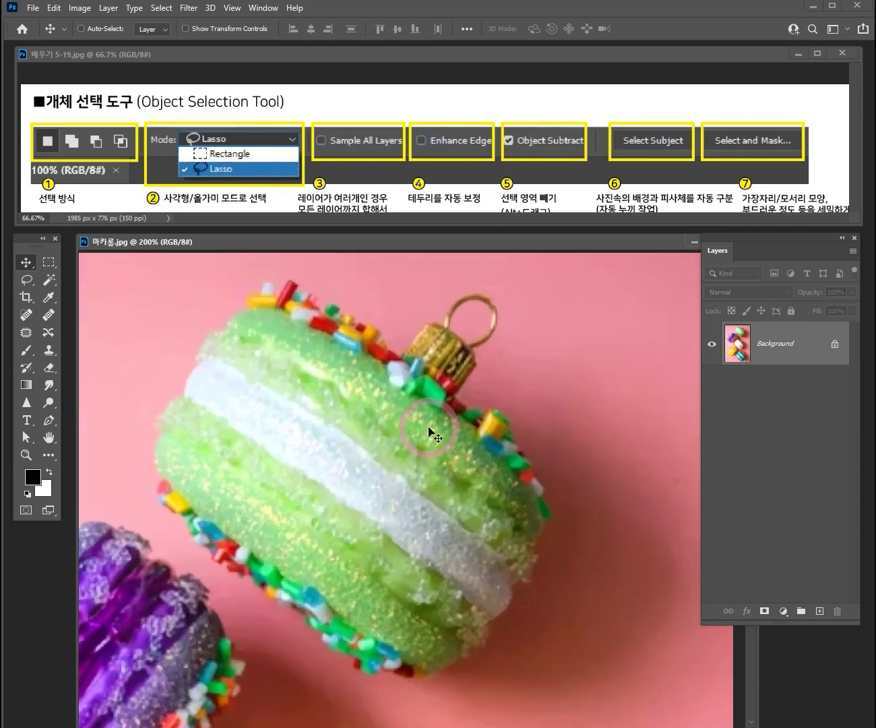
click(50, 283)
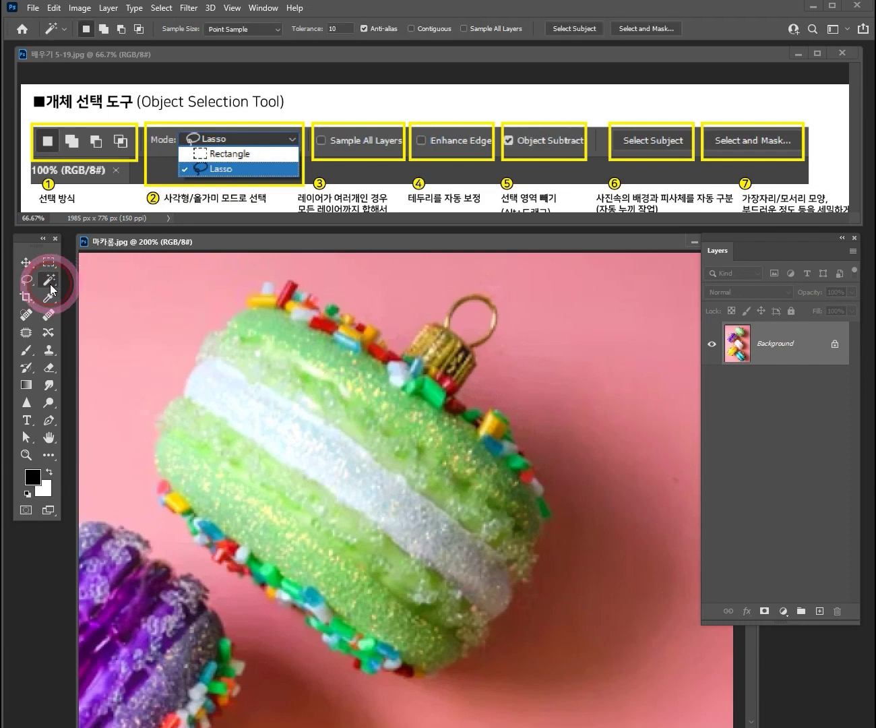
right_click(50, 284)
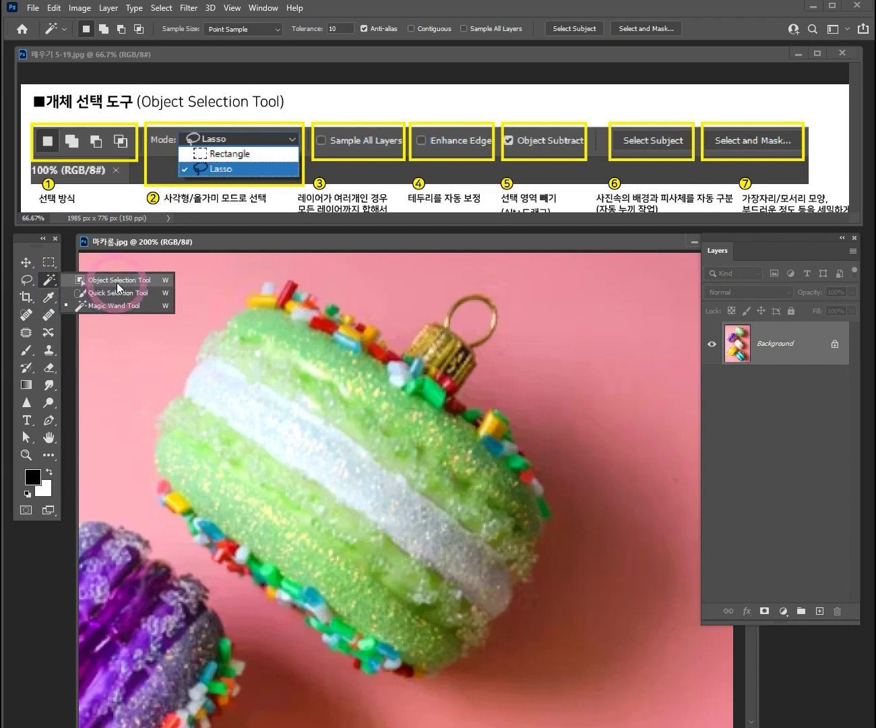
click(118, 280)
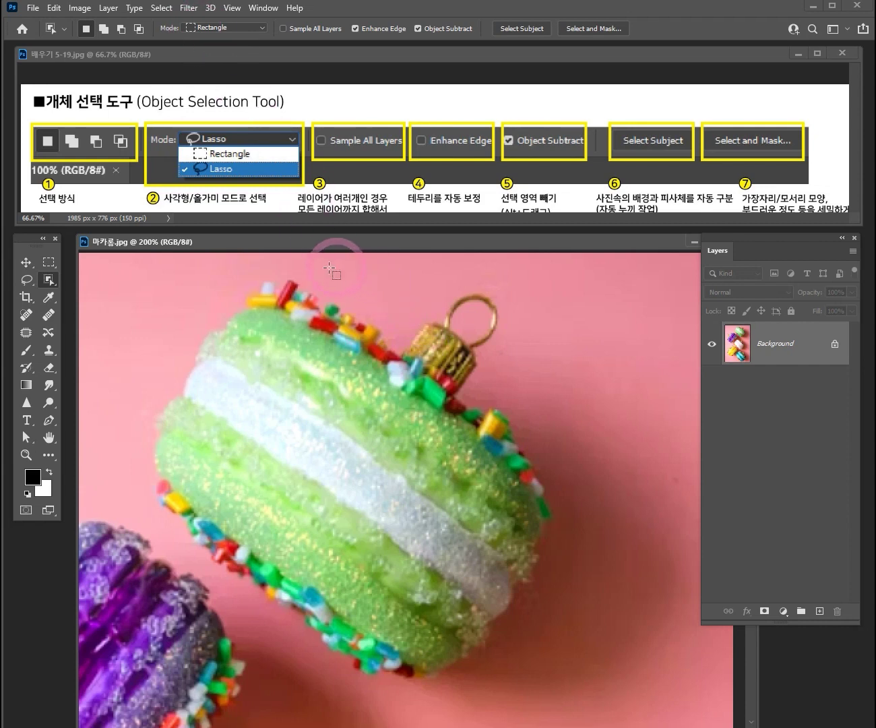
click(254, 26)
click(225, 46)
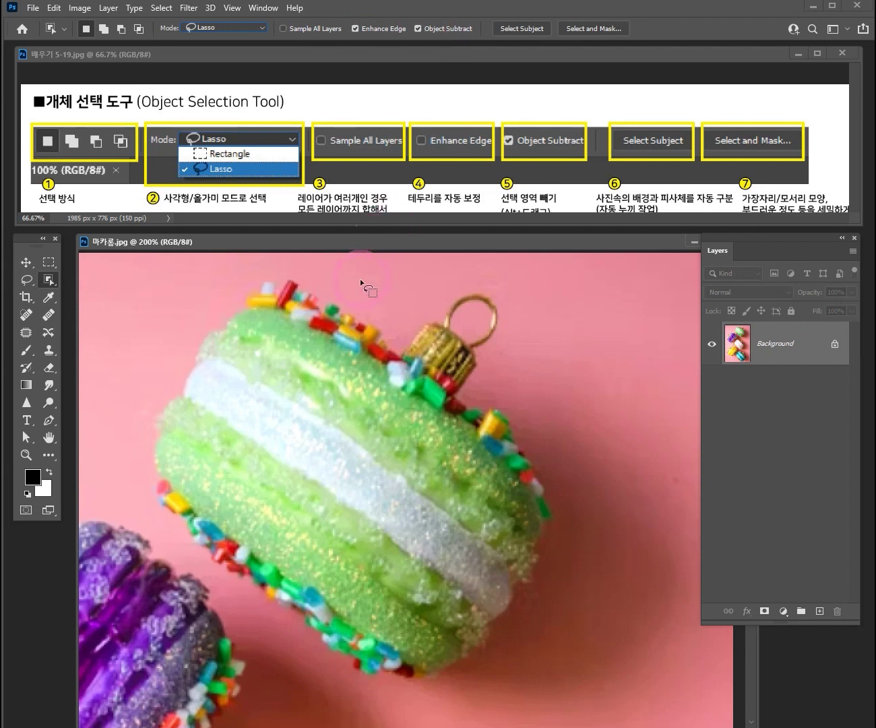
mouse_move(343, 288)
mouse_down()
mouse_move(292, 262)
mouse_move(229, 272)
mouse_up()
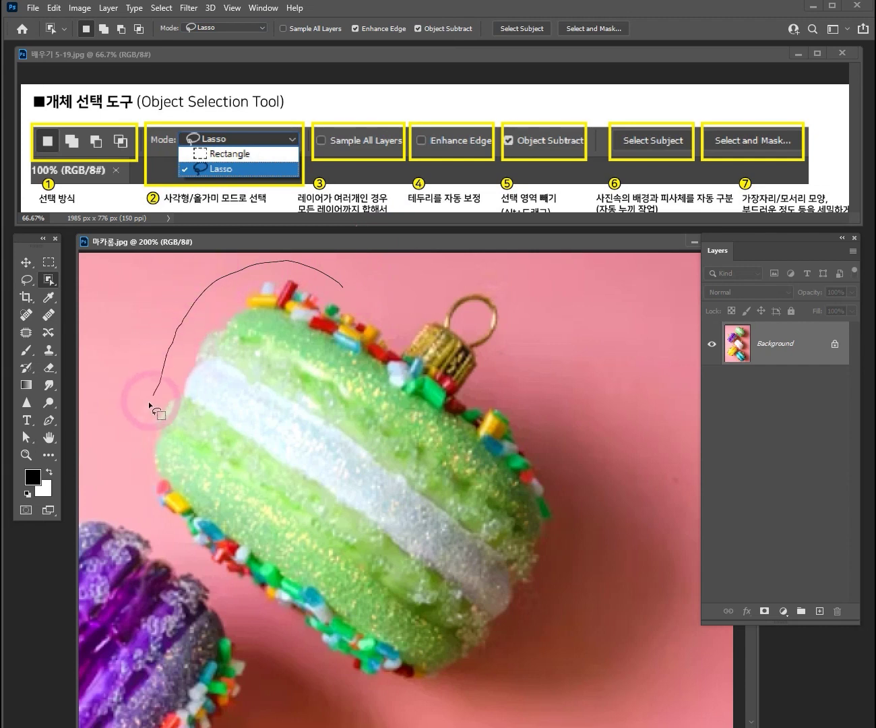
mouse_move(228, 598)
mouse_down()
mouse_move(339, 673)
mouse_move(410, 694)
mouse_move(541, 659)
mouse_move(609, 499)
mouse_move(558, 393)
mouse_move(537, 286)
mouse_up()
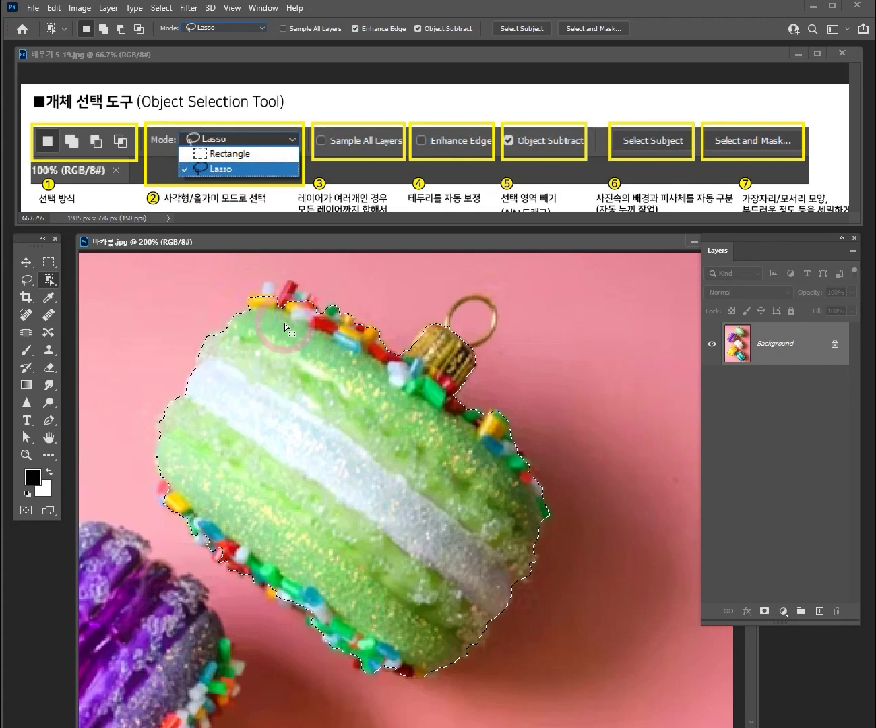
Add the missed sprinkles along the green macaron's upper and lower-left edges to the selection
key(shift)
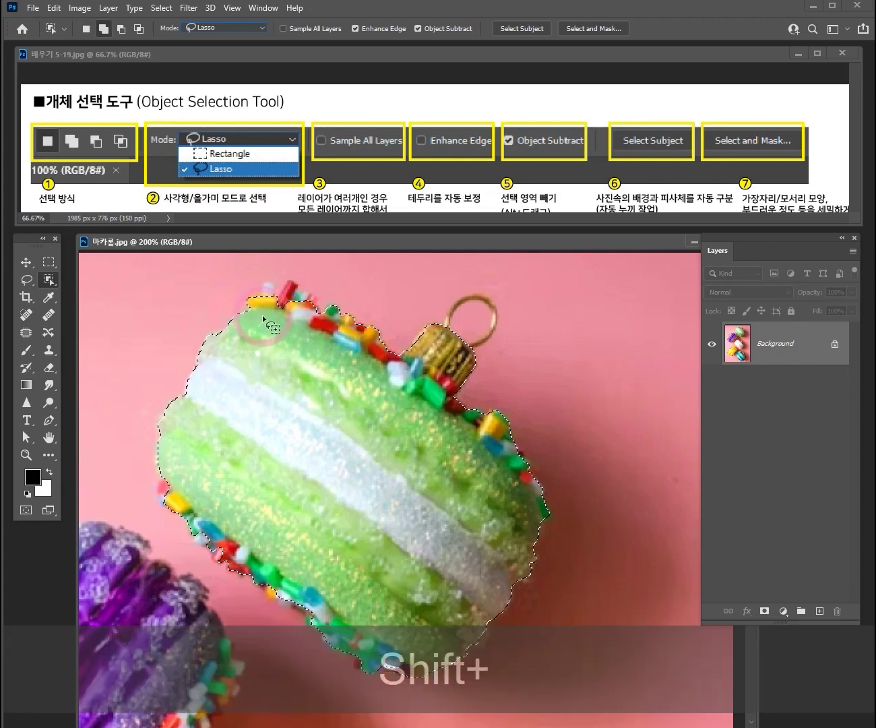
mouse_move(262, 312)
mouse_down()
mouse_move(279, 267)
mouse_move(325, 284)
mouse_move(340, 321)
mouse_move(264, 313)
mouse_up()
mouse_move(175, 463)
mouse_down()
mouse_move(149, 504)
mouse_move(186, 456)
mouse_up()
mouse_move(201, 517)
mouse_down()
mouse_move(205, 547)
mouse_move(284, 557)
mouse_up()
mouse_move(371, 585)
mouse_down()
mouse_move(349, 530)
mouse_move(354, 489)
mouse_up()
mouse_move(261, 480)
mouse_down()
mouse_move(239, 499)
mouse_move(300, 548)
mouse_move(292, 495)
mouse_move(272, 486)
mouse_move(310, 506)
mouse_up()
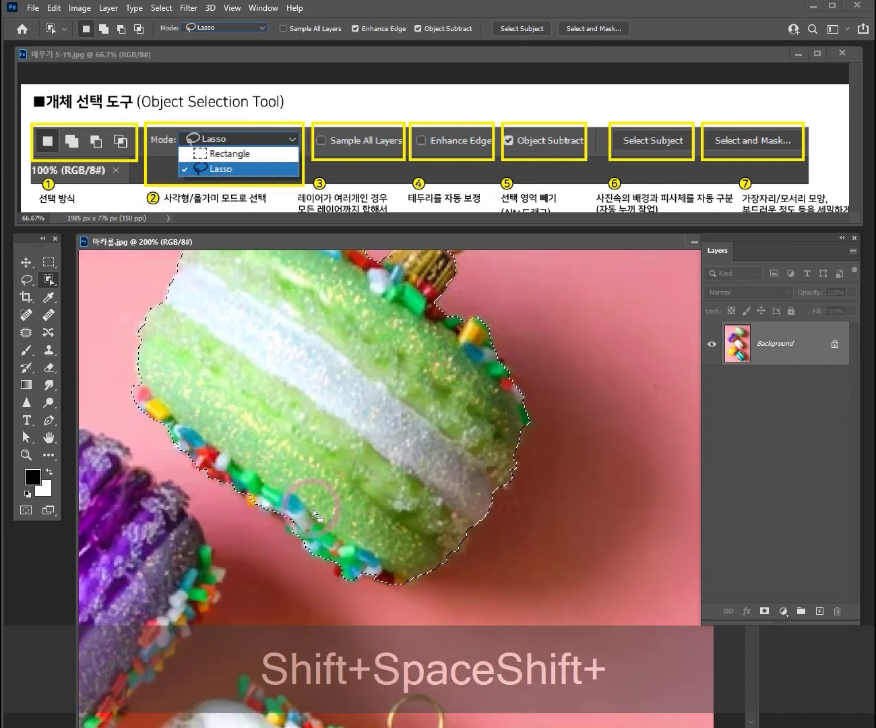
mouse_move(332, 548)
mouse_down()
mouse_move(318, 564)
mouse_move(332, 578)
mouse_move(423, 579)
mouse_up()
Add the gold hanging ring above the green macaron to the selection
key(shift+space)
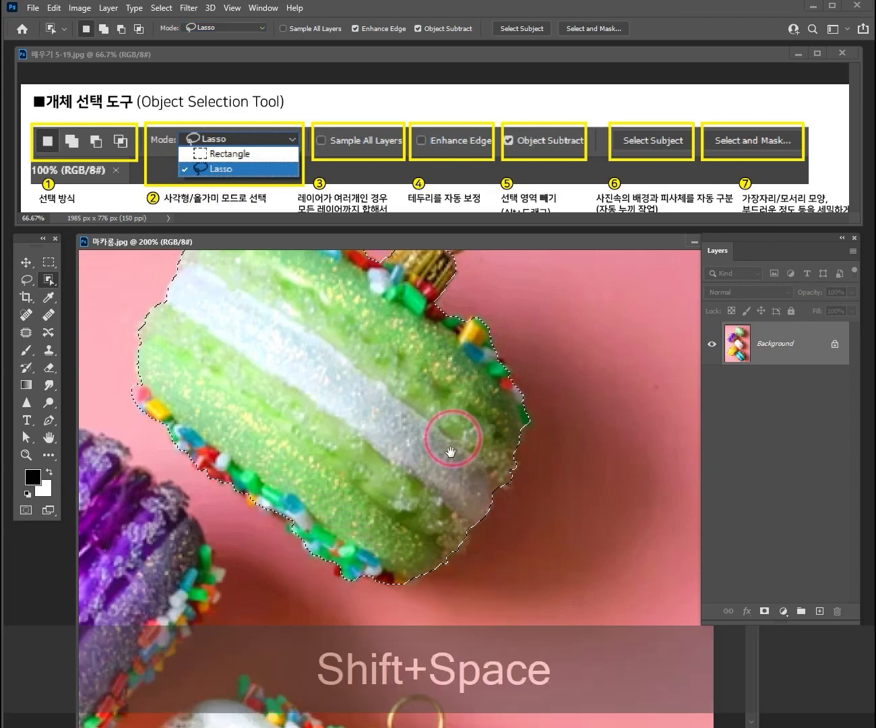
drag(453, 437, 448, 526)
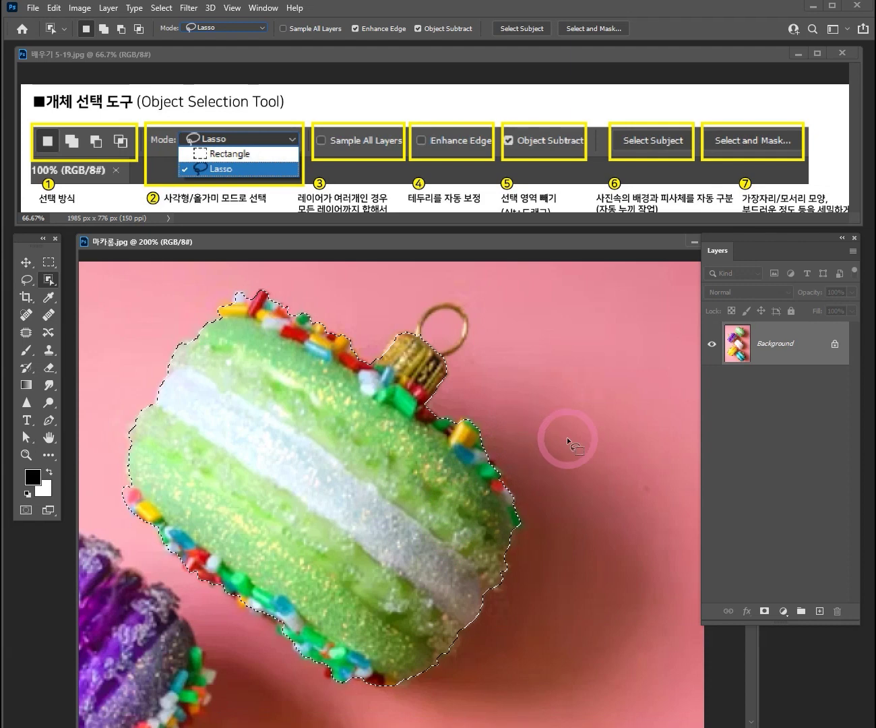
scroll(505, 432, up, 3)
key(shift)
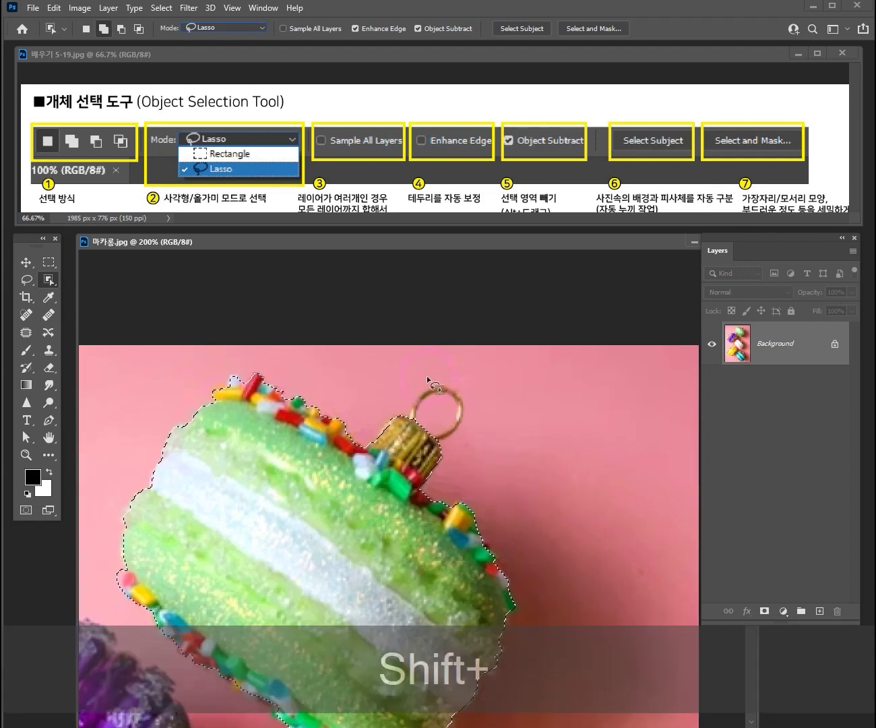
mouse_move(407, 422)
mouse_down()
mouse_move(429, 380)
mouse_move(462, 384)
mouse_up()
mouse_move(477, 436)
mouse_down()
mouse_move(448, 451)
mouse_move(409, 438)
mouse_up()
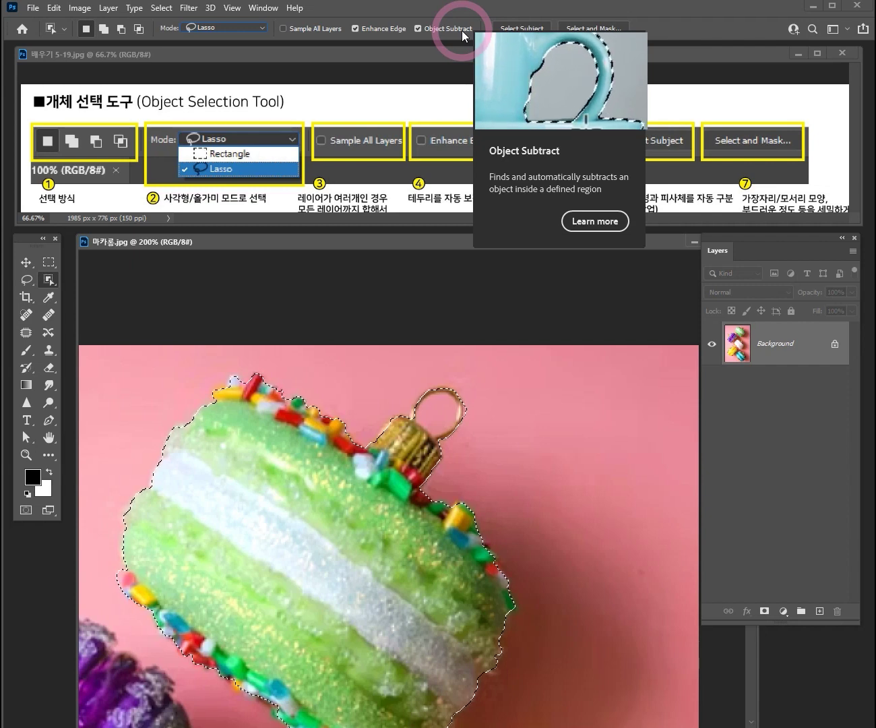
Subtract the pink background inside the gold ring from the selection, and try subtracting a sliver at the ring's outer edge
key(alt)
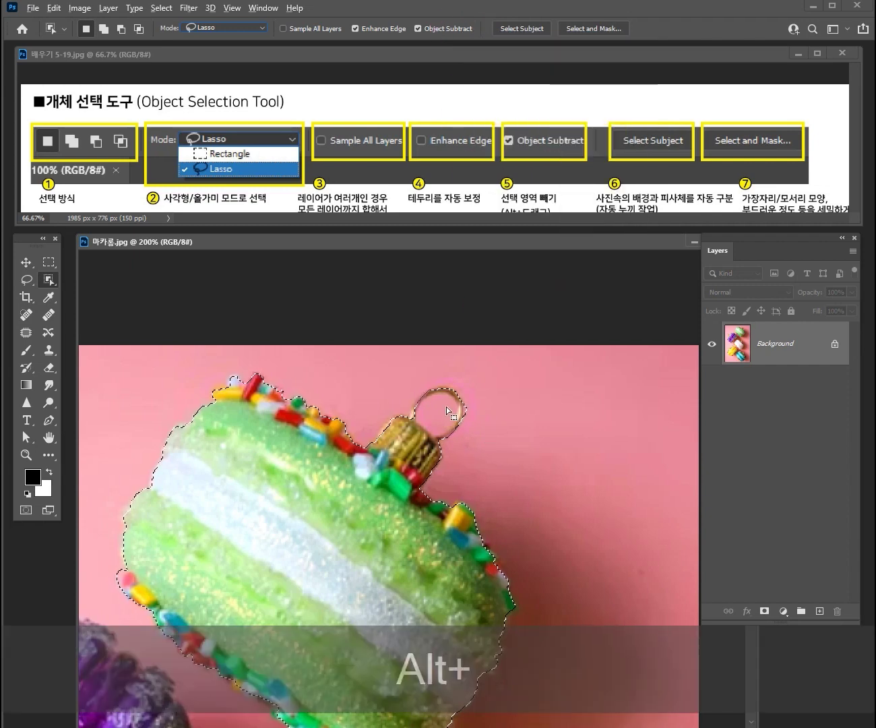
mouse_move(450, 401)
mouse_down()
mouse_move(425, 426)
mouse_move(457, 426)
mouse_move(462, 416)
mouse_move(451, 402)
mouse_move(436, 429)
mouse_move(445, 401)
mouse_up()
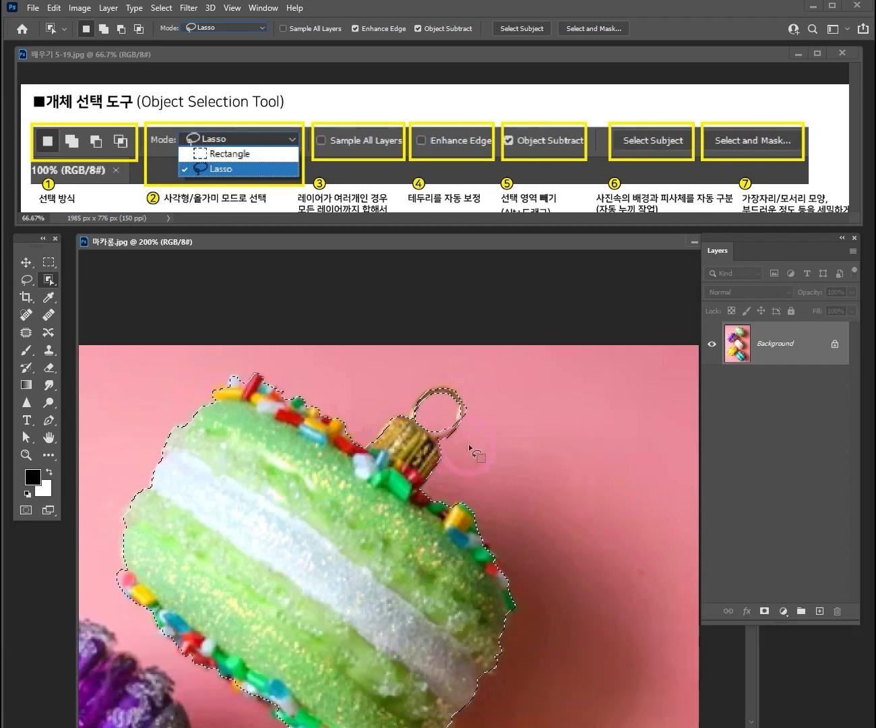
alt+shift+click(467, 409)
drag(467, 405, 472, 421)
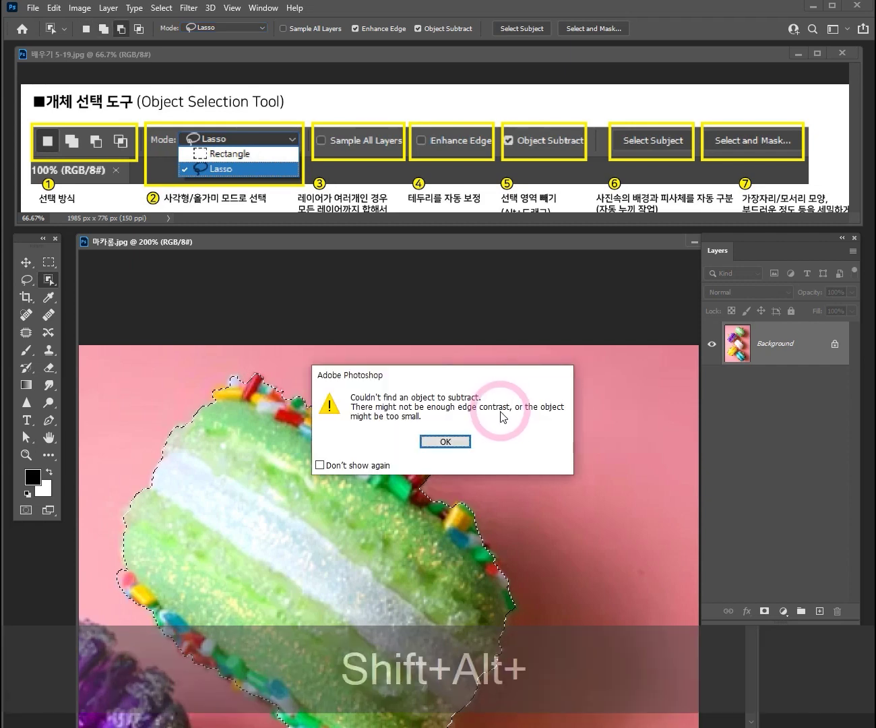
click(448, 442)
Try moving the selected green macaron down toward the photo's right edge with the Move tool, and undo the move
ctrl+alt+click(443, 527)
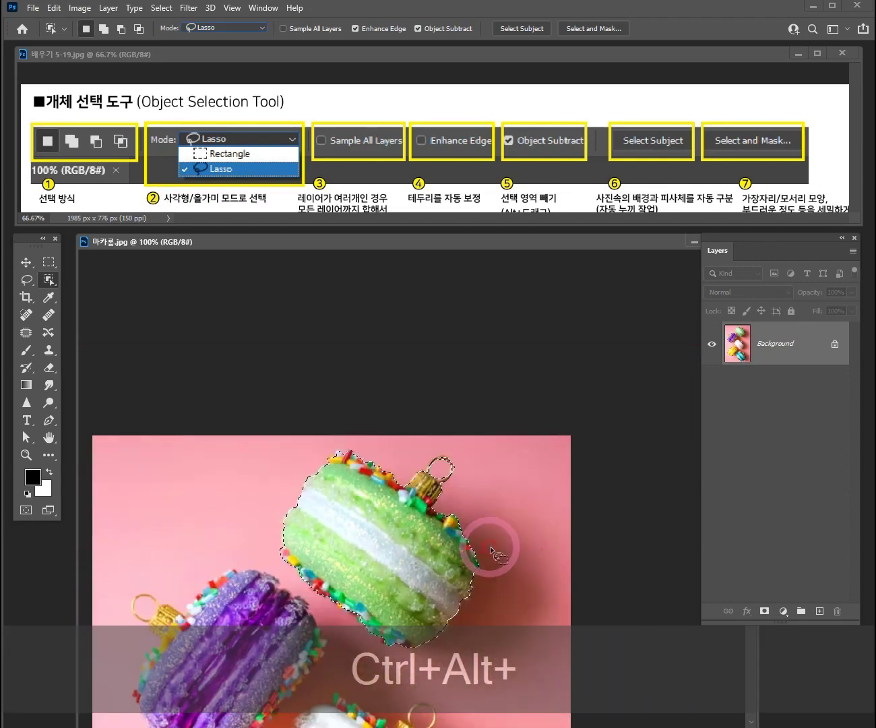
click(29, 260)
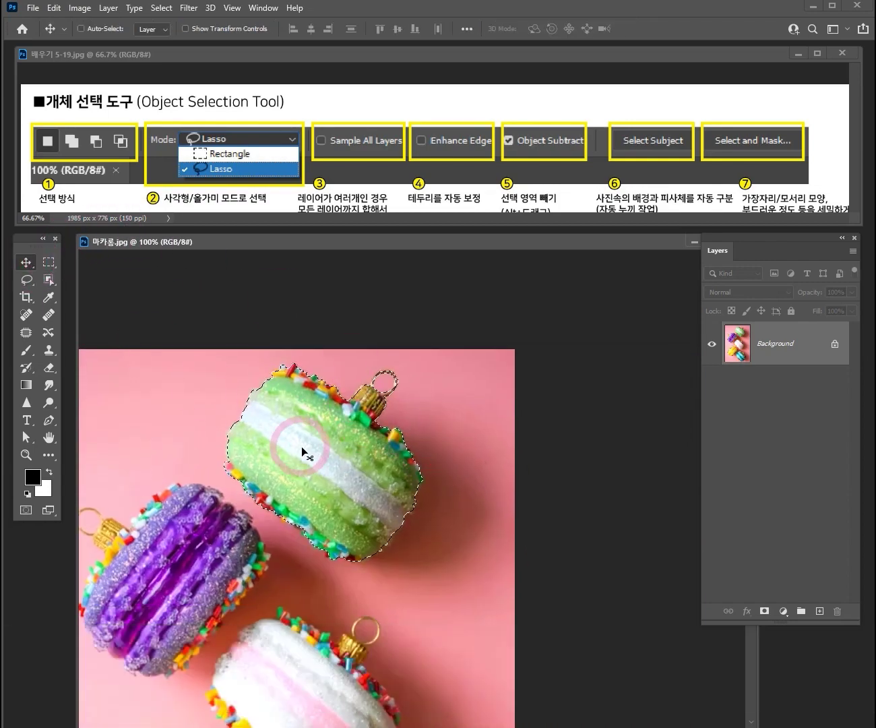
drag(312, 461, 467, 646)
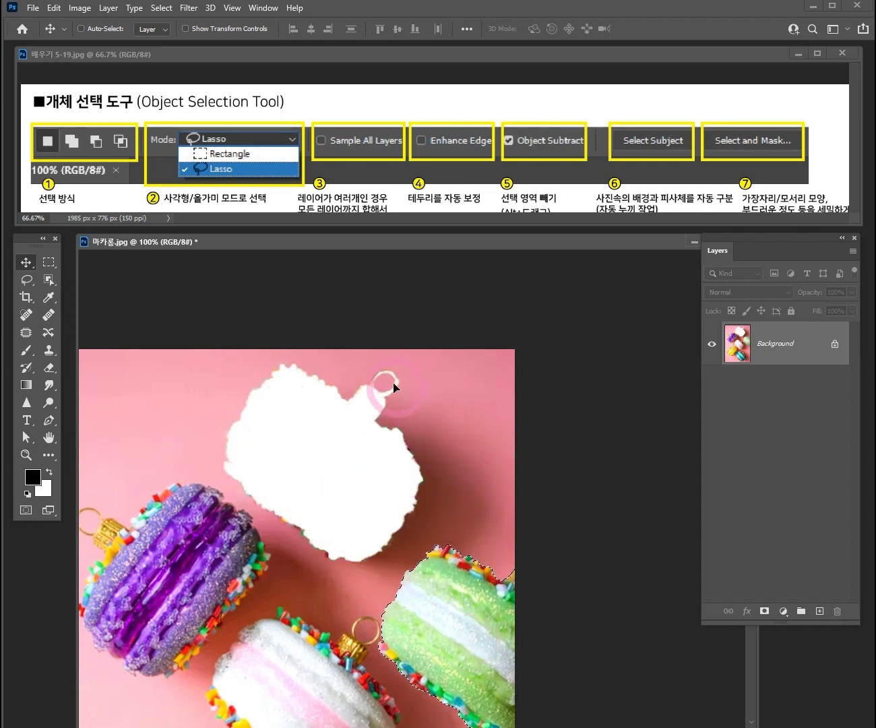
click(426, 576)
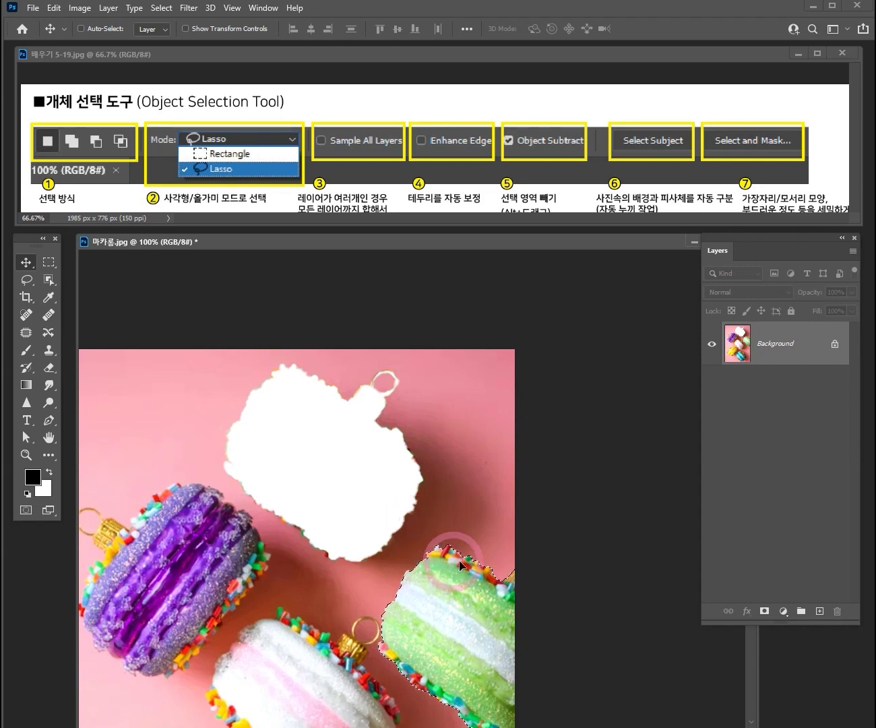
key(ctrl)
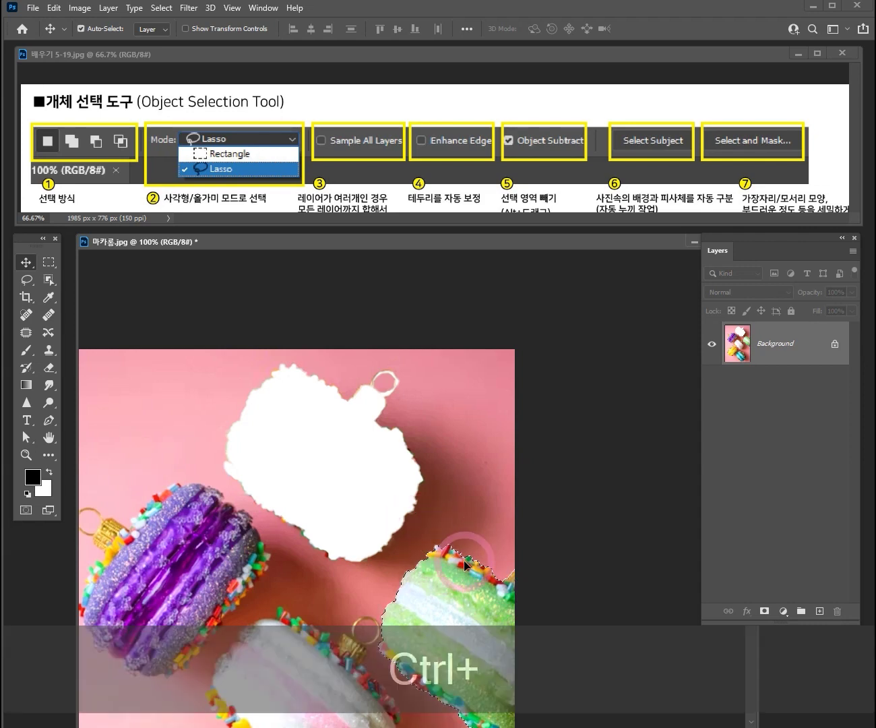
key(ctrl+z)
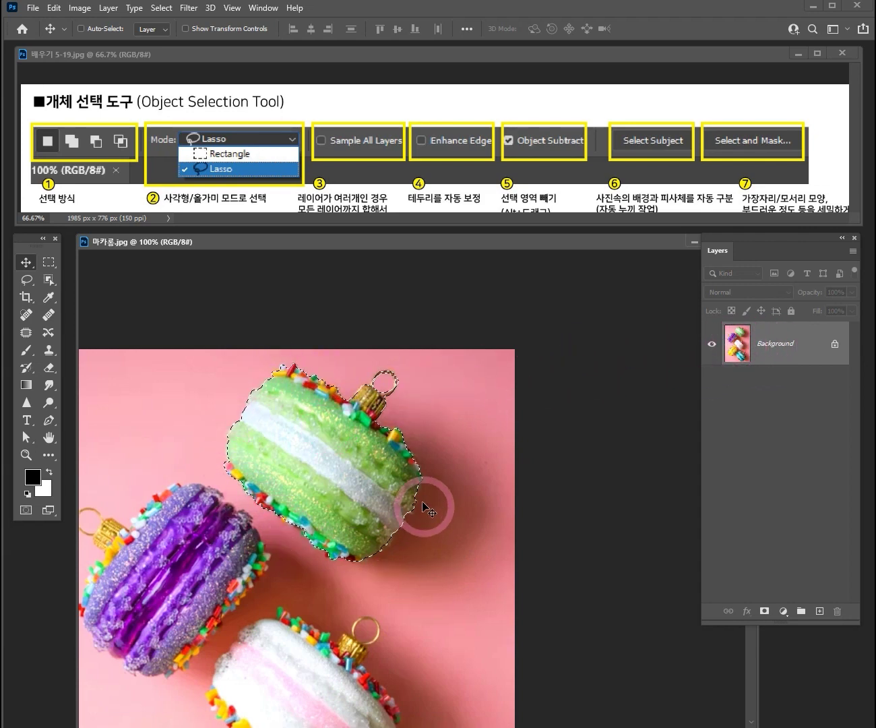
key(ctrl)
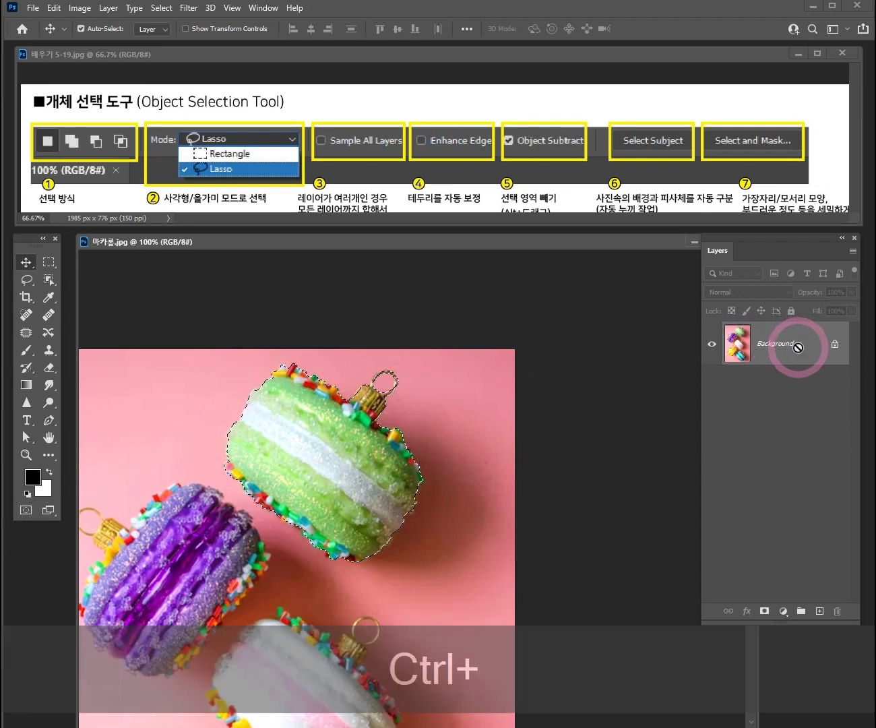
Copy the selected green macaron onto its own new layer above the Background
key(ctrl+j)
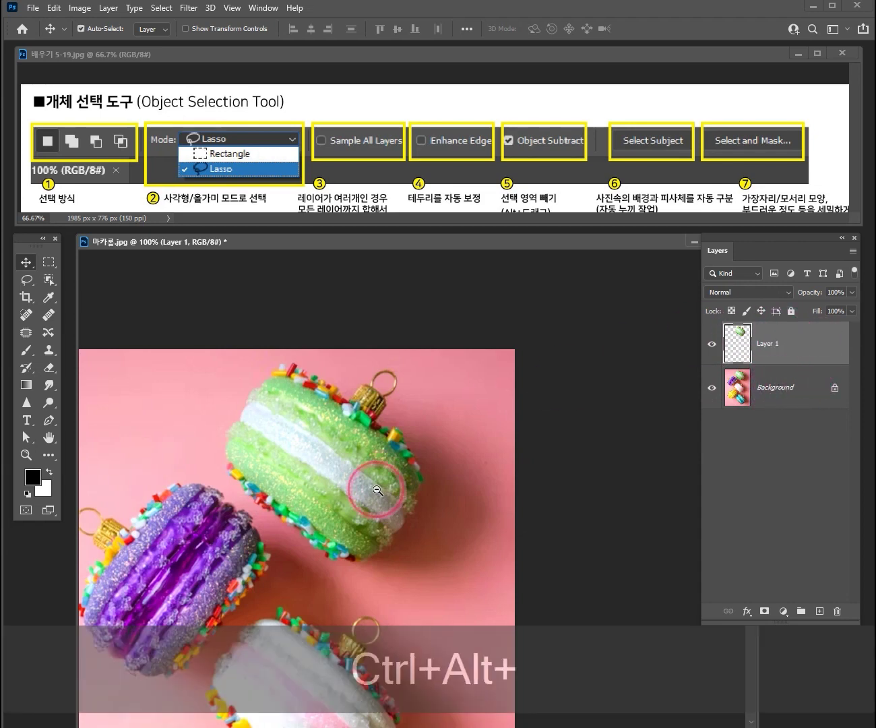
ctrl+alt+click(375, 488)
click(449, 431)
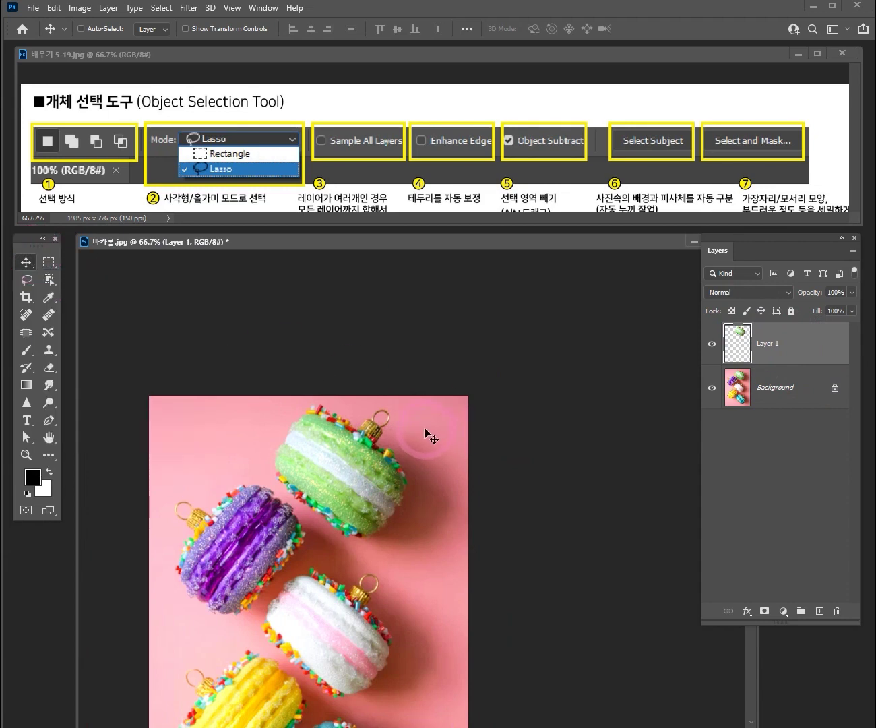
key(ctrl)
key(ctrl+t)
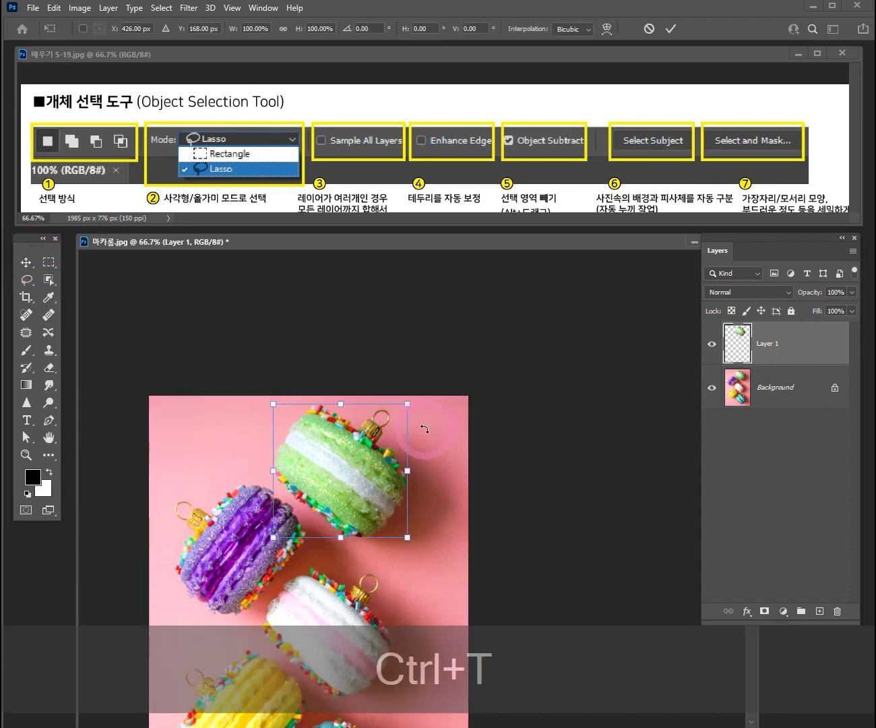
ctrl+click(313, 430)
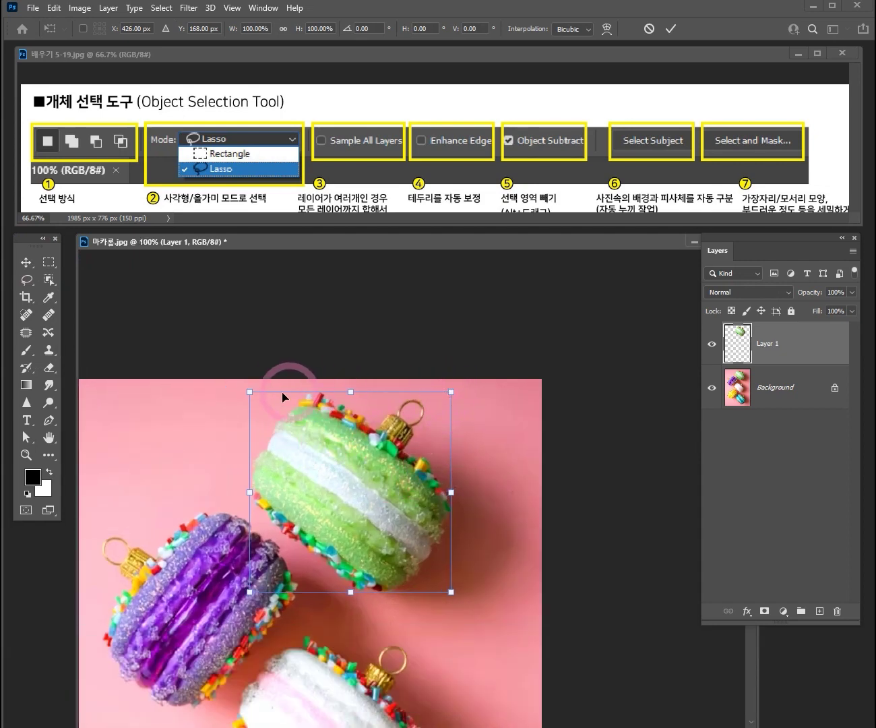
click(29, 262)
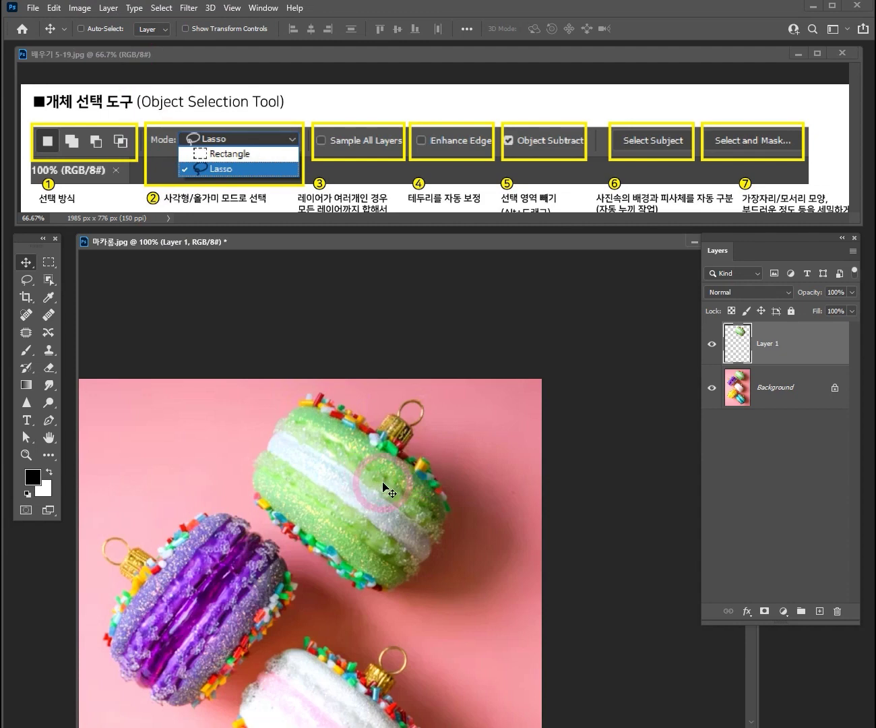
Enlarge the copied green macaron to about 125% with Free Transform and apply the transformation
key(ctrl+t)
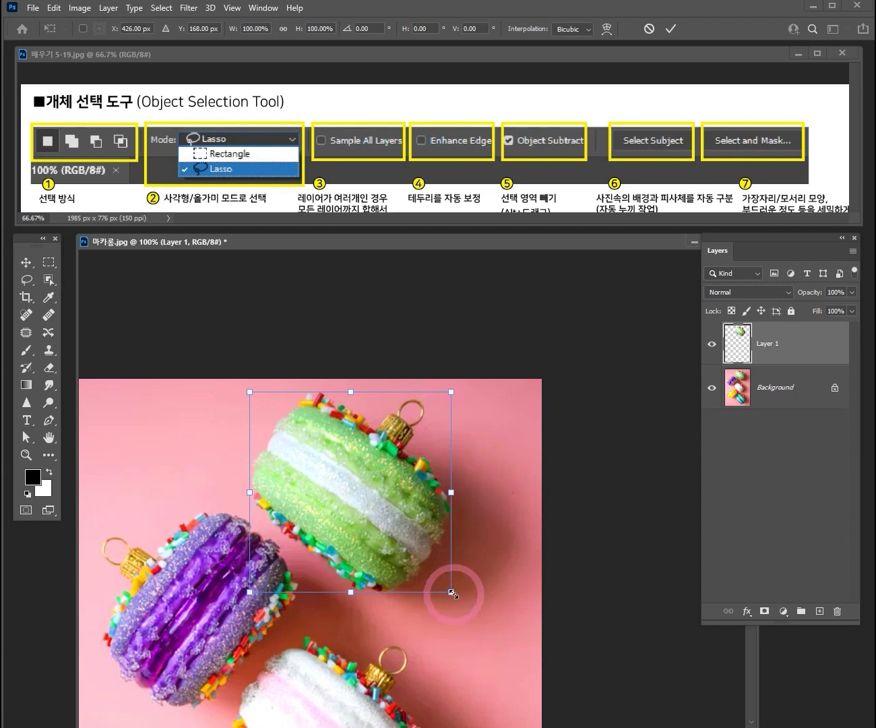
drag(451, 593, 493, 634)
drag(404, 531, 392, 503)
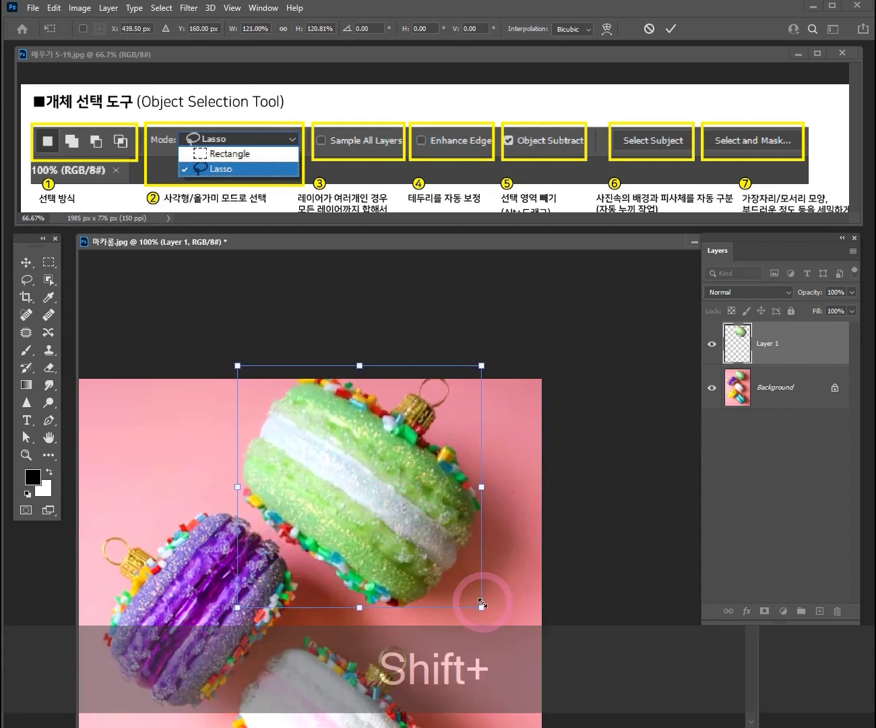
drag(481, 607, 490, 615)
drag(426, 553, 426, 546)
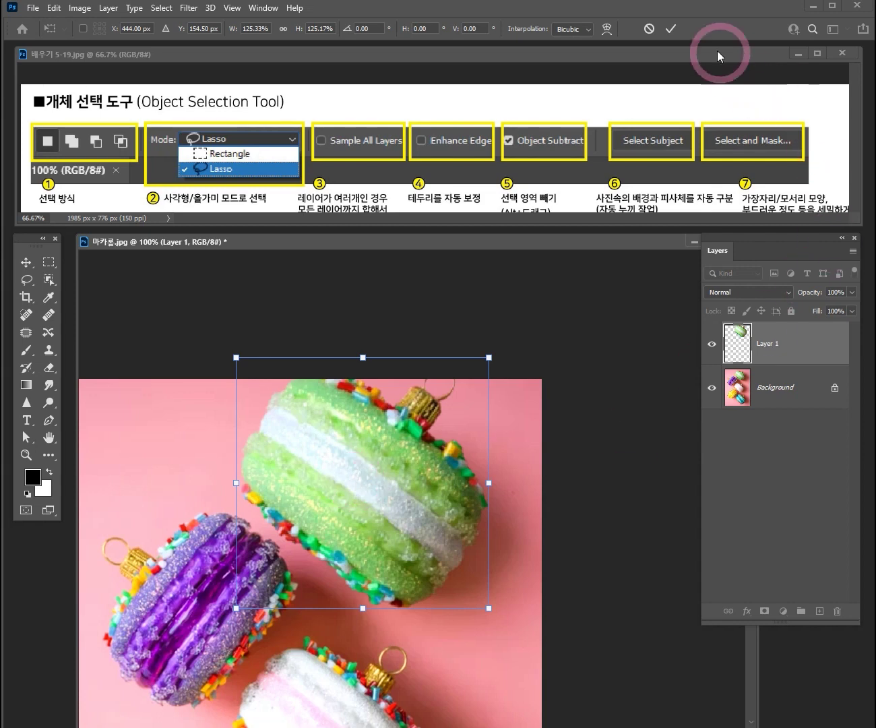
click(670, 28)
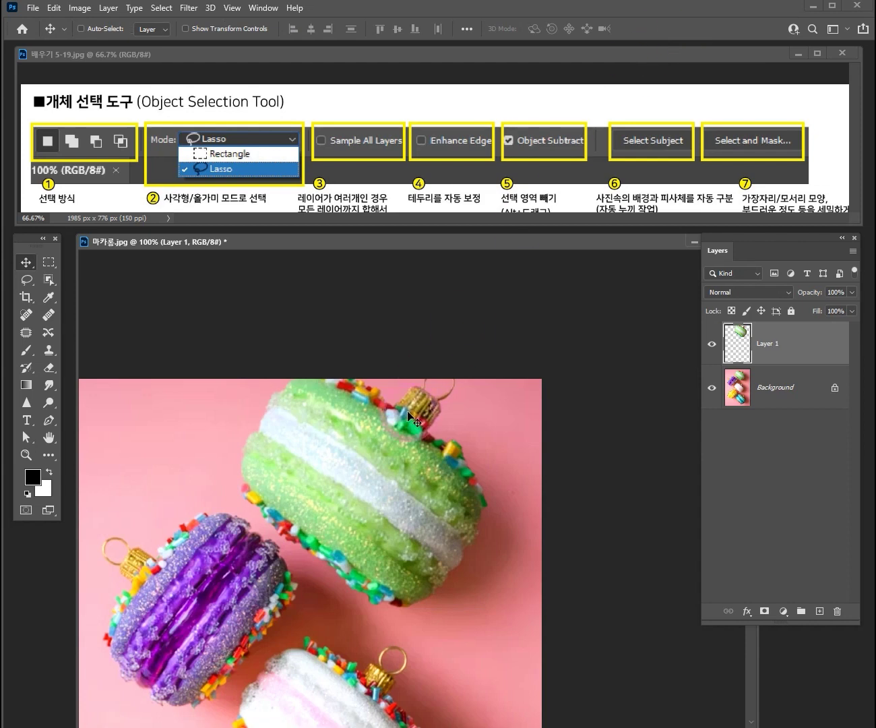
Examine the enlarged green macaron next to the other macarons, in the whole photo and close up
scroll(407, 411, down, 4)
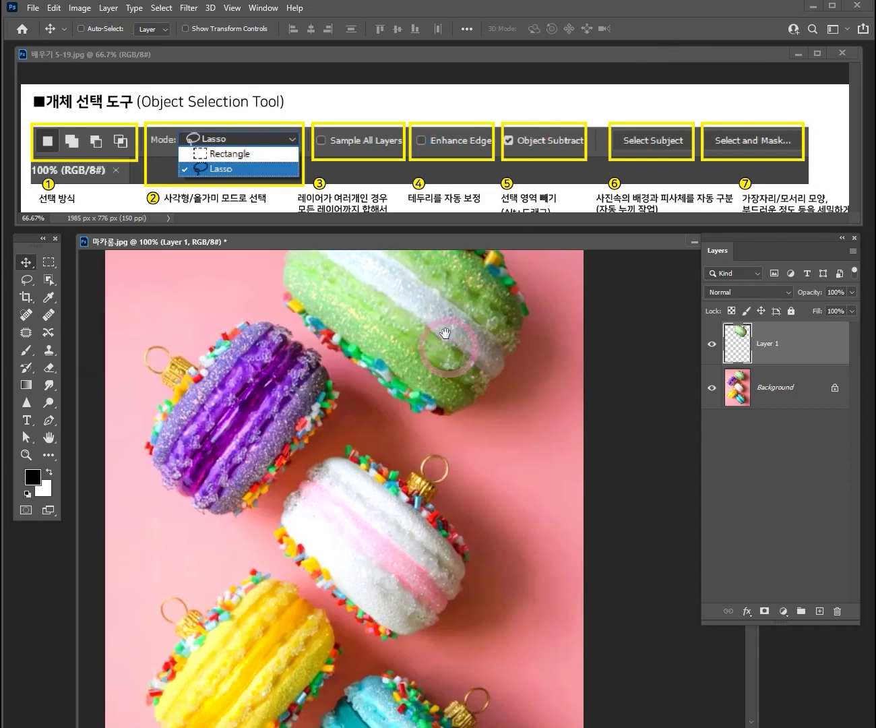
key(ctrl+space)
ctrl+alt+click(394, 494)
ctrl+alt+click(398, 464)
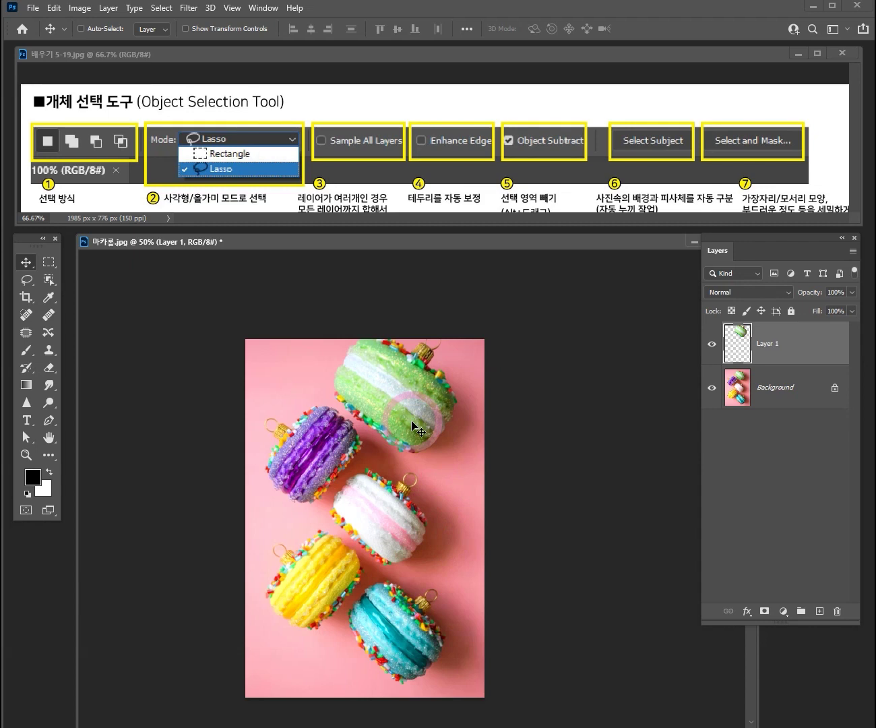
key(ctrl+space)
ctrl+click(413, 425)
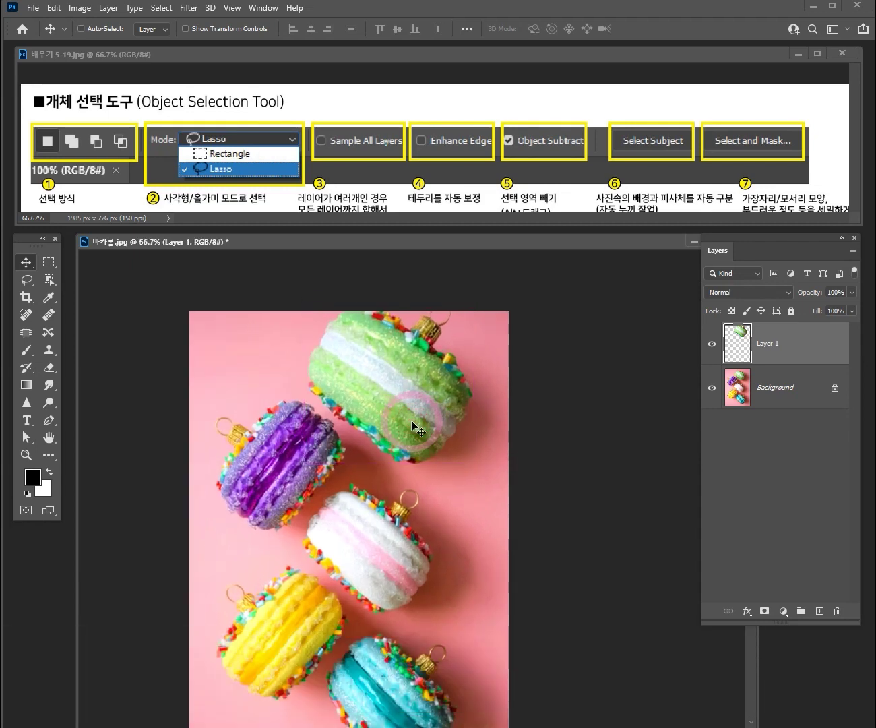
key(ctrl+space)
ctrl+click(416, 384)
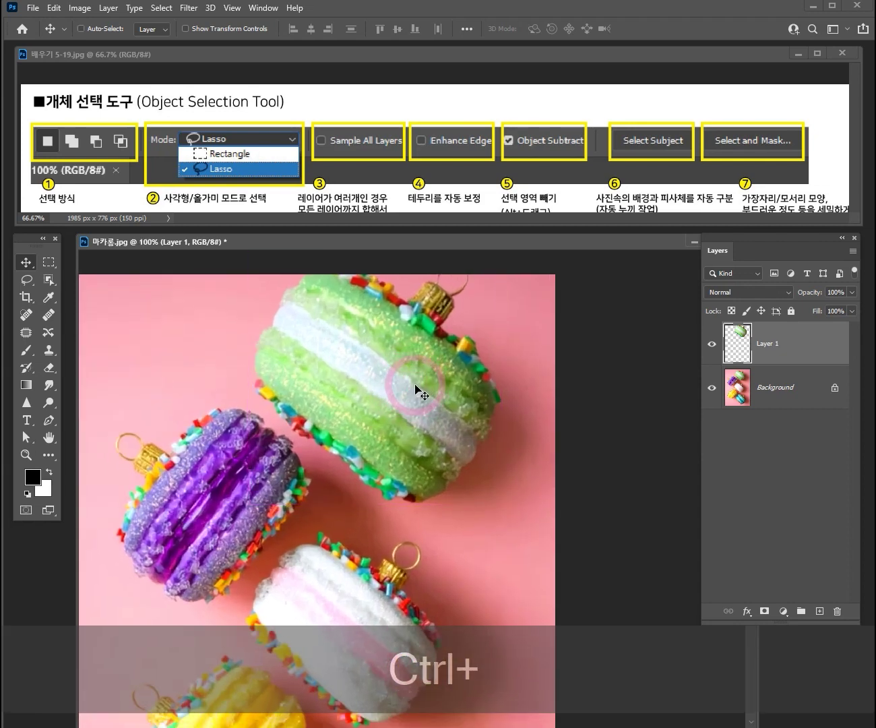
drag(404, 382, 463, 431)
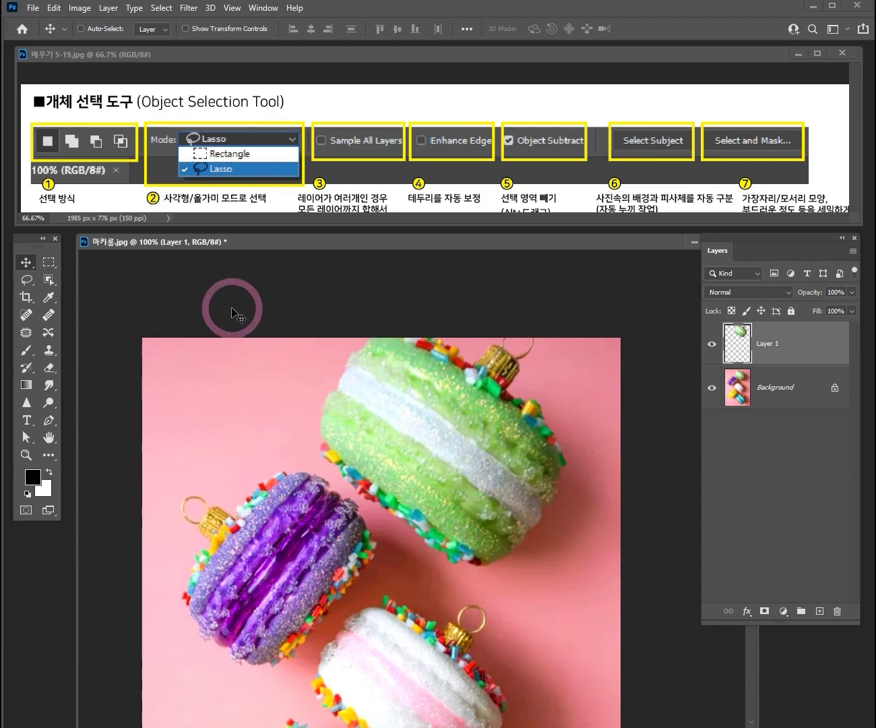
Review the tools grouped under the Marquee, Lasso and Object Selection tools
click(47, 265)
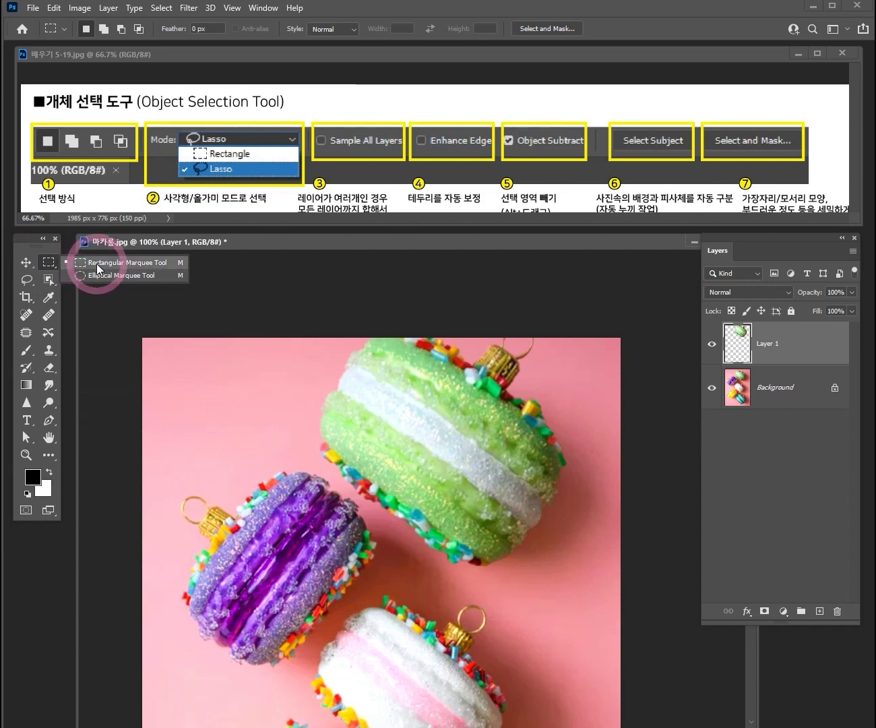
click(22, 283)
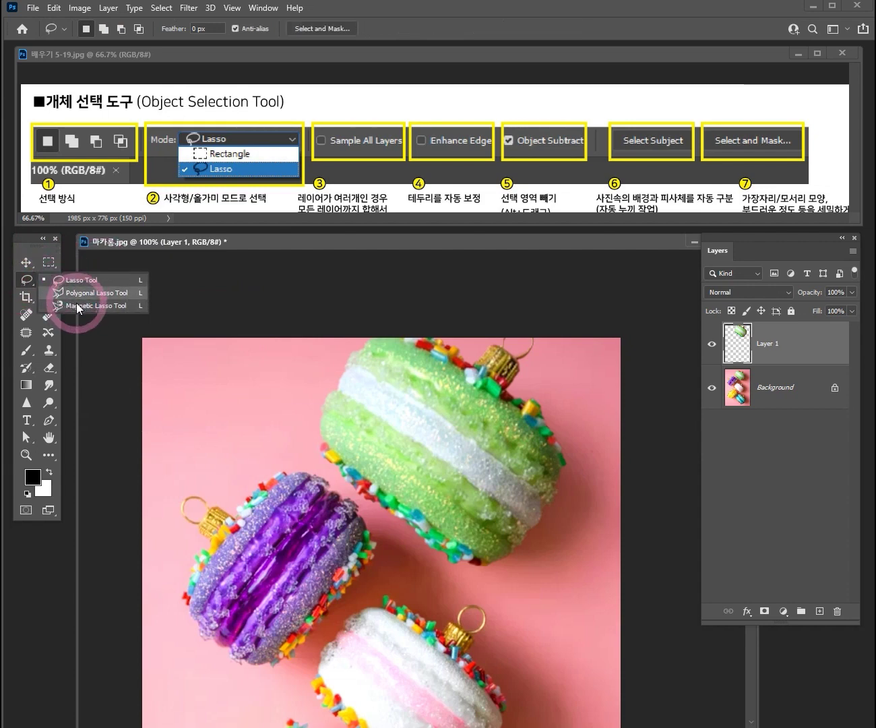
click(72, 280)
drag(50, 276, 111, 290)
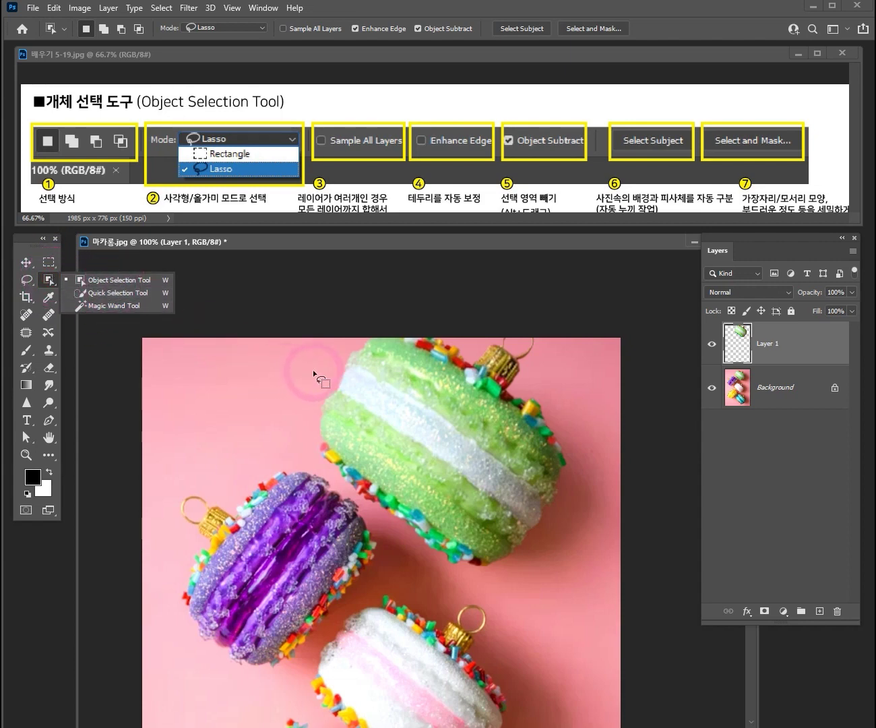
On Layer 1, draw a rectangular marquee over the plain pink area between the photo's left edge and the green macaron
click(766, 398)
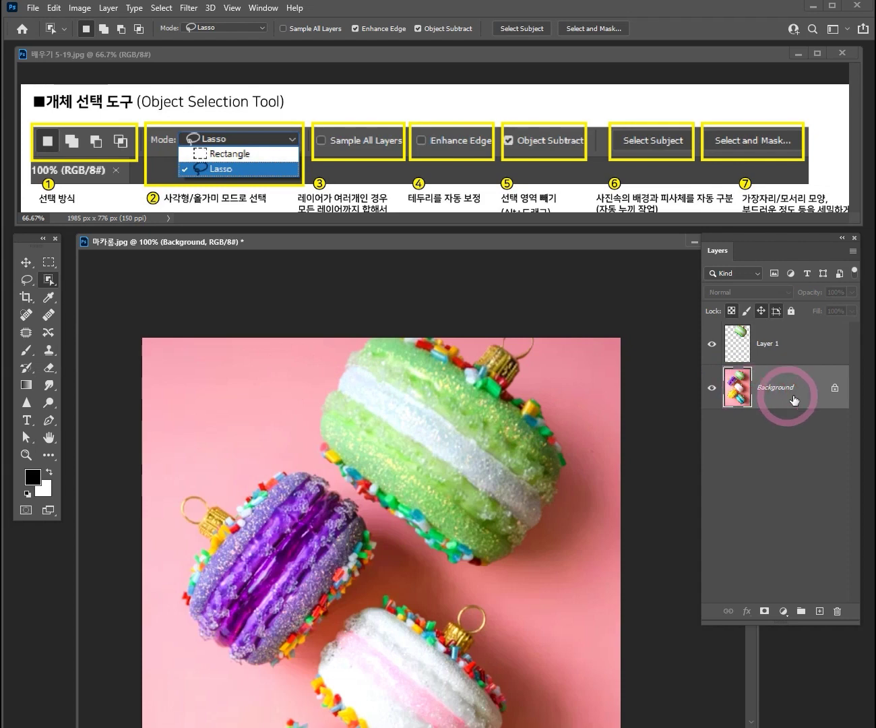
drag(381, 467, 377, 403)
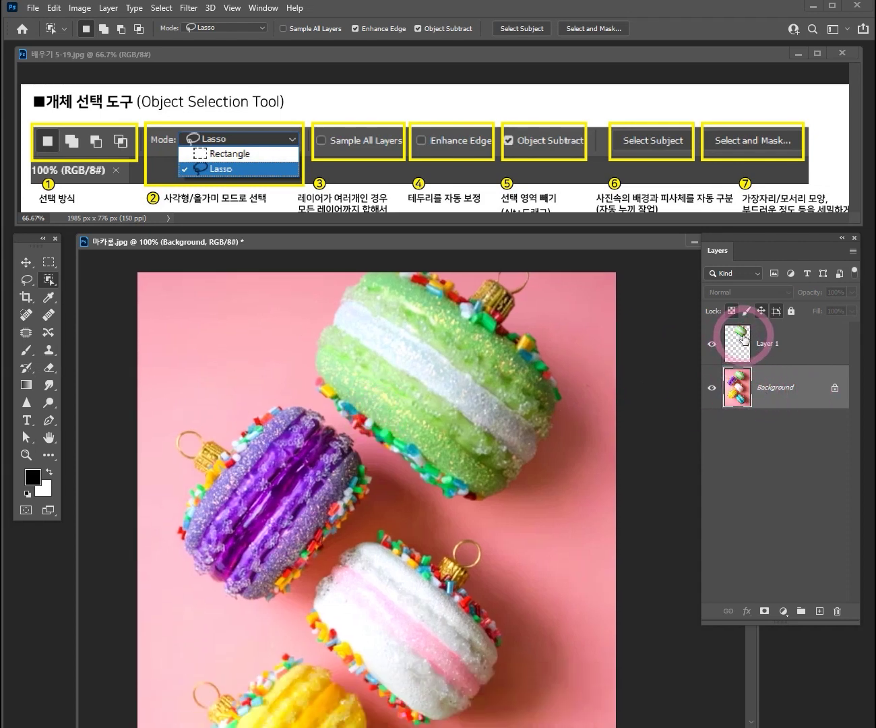
click(729, 350)
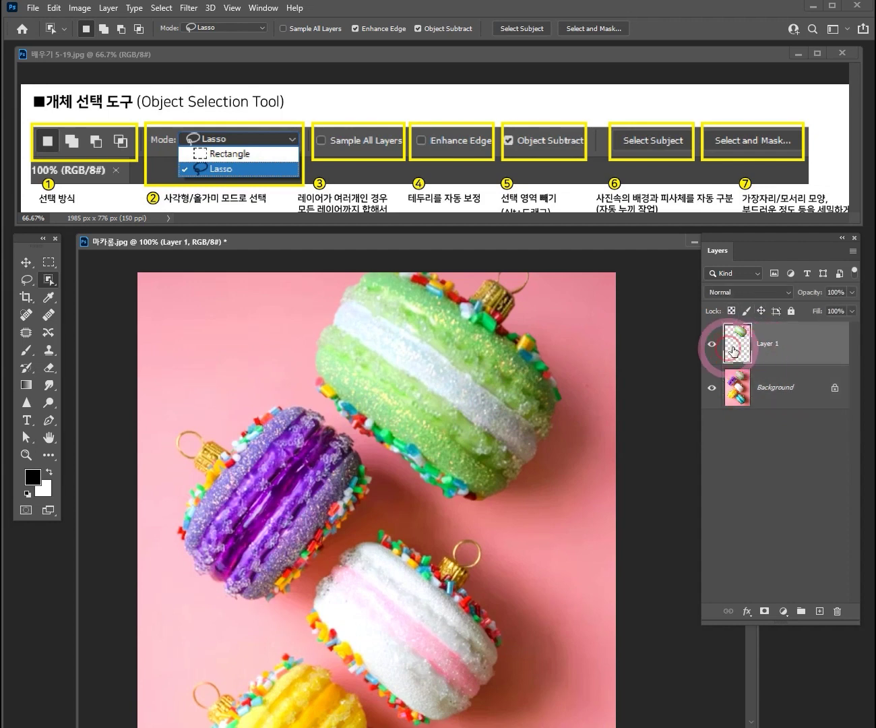
click(49, 262)
drag(179, 295, 305, 375)
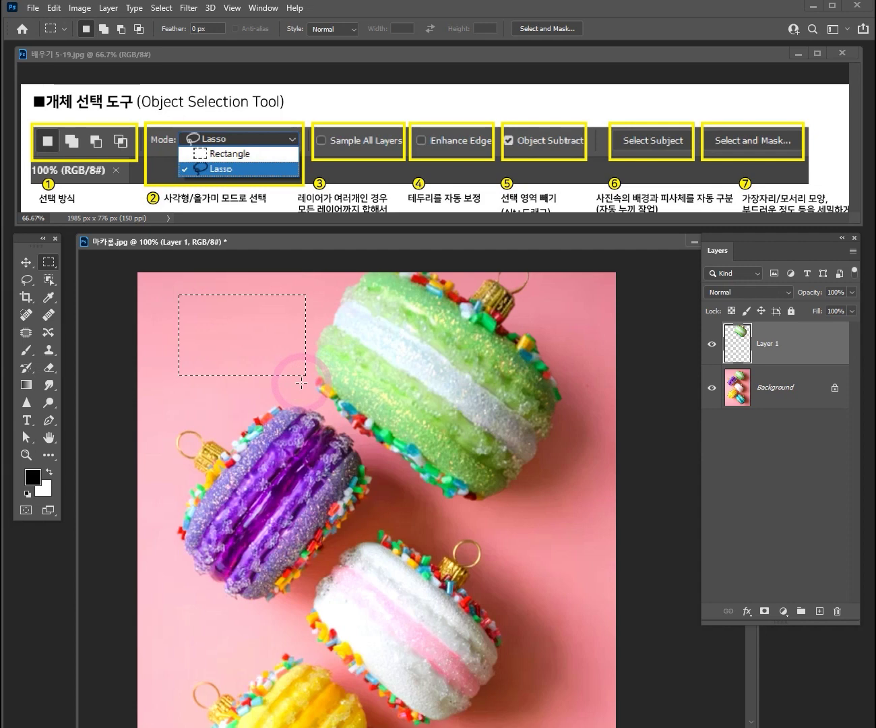
key(space)
drag(386, 347, 417, 355)
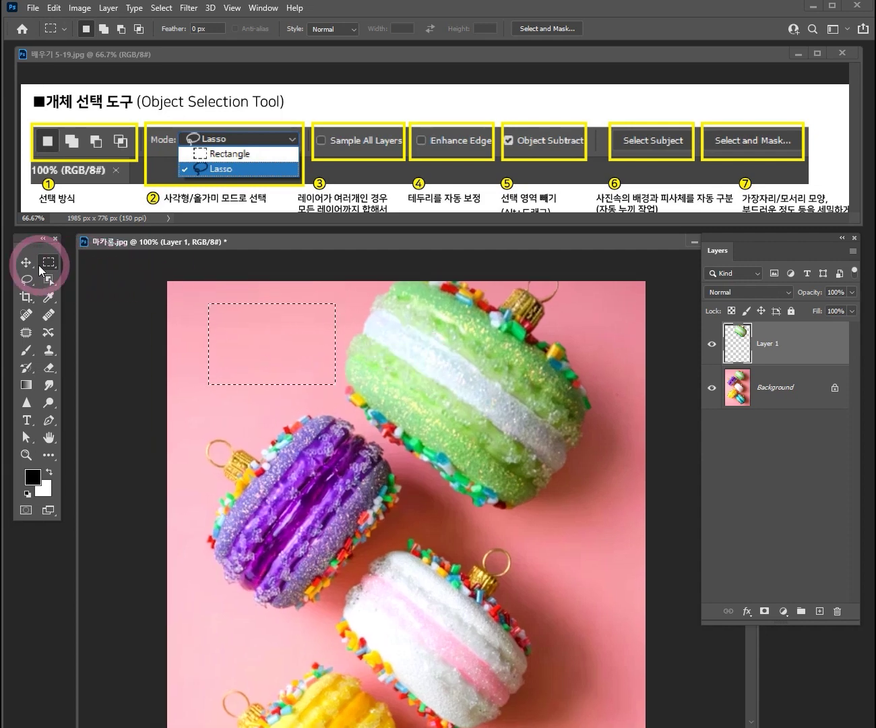
Try to move the marqueed empty area of Layer 1 with the Move tool, and deselect it
click(26, 262)
drag(320, 339, 386, 374)
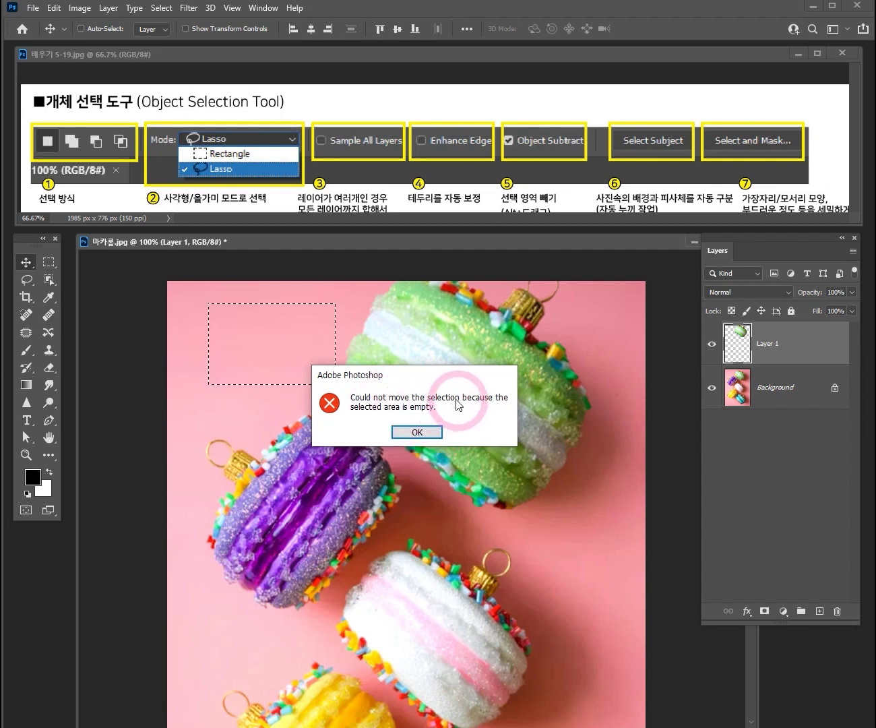
click(418, 432)
key(ctrl+d)
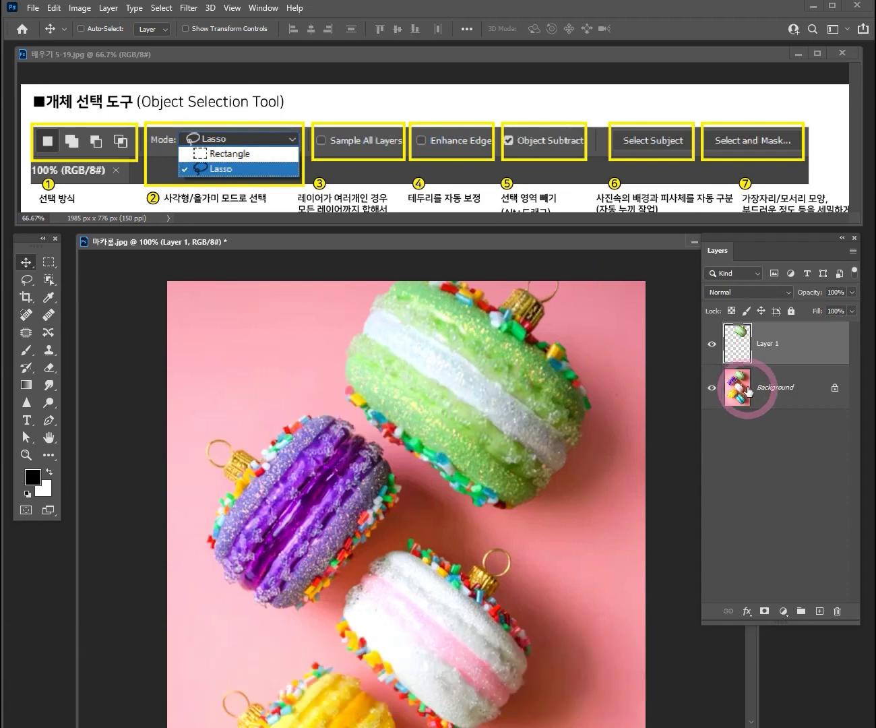
Activate the Background layer and choose the Quick Selection Tool for work on the yellow macaron
click(766, 390)
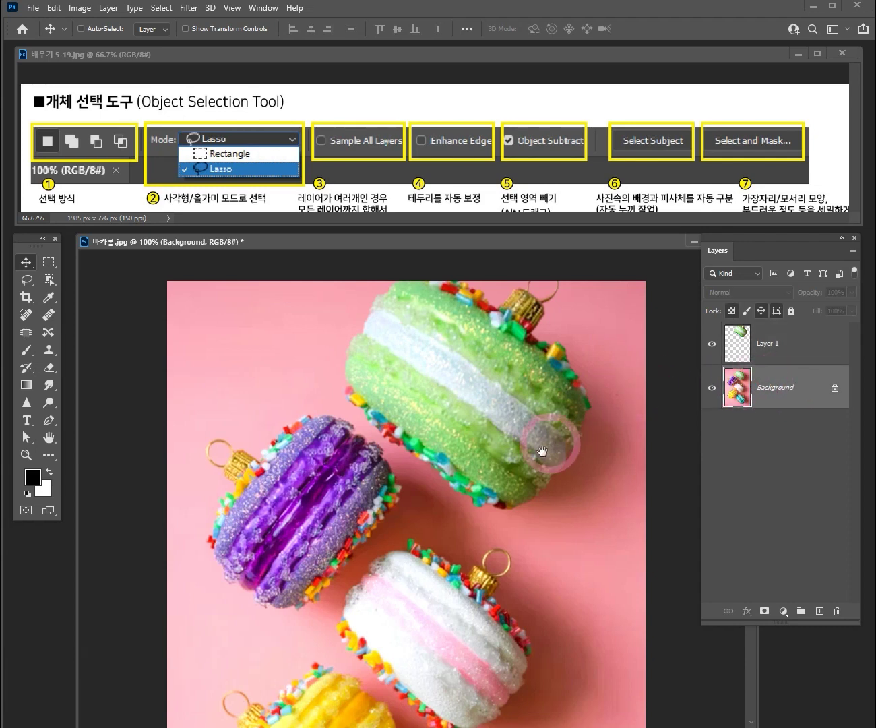
drag(513, 472, 503, 398)
click(48, 279)
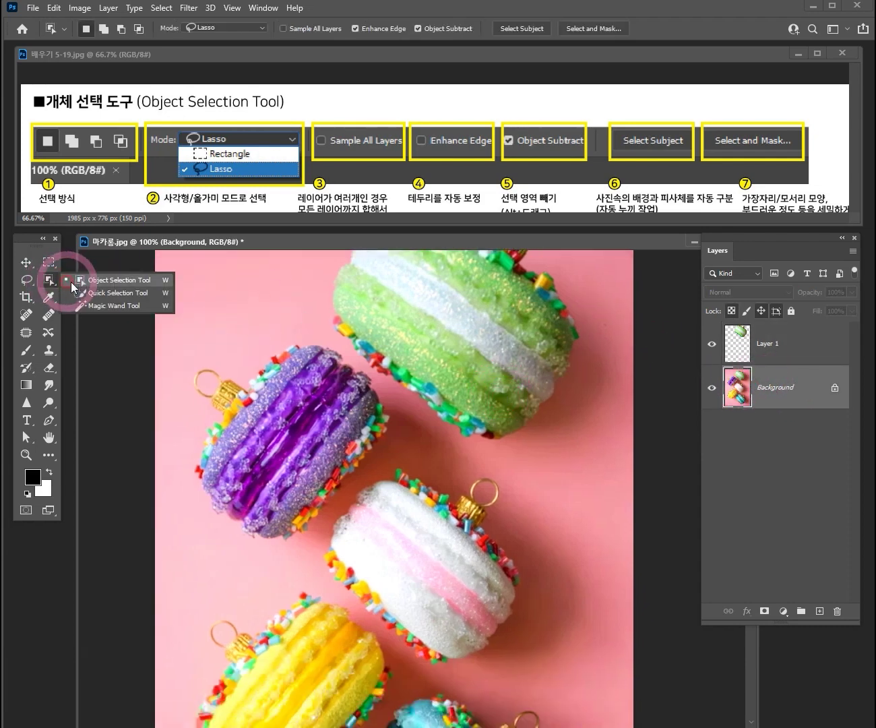
click(112, 299)
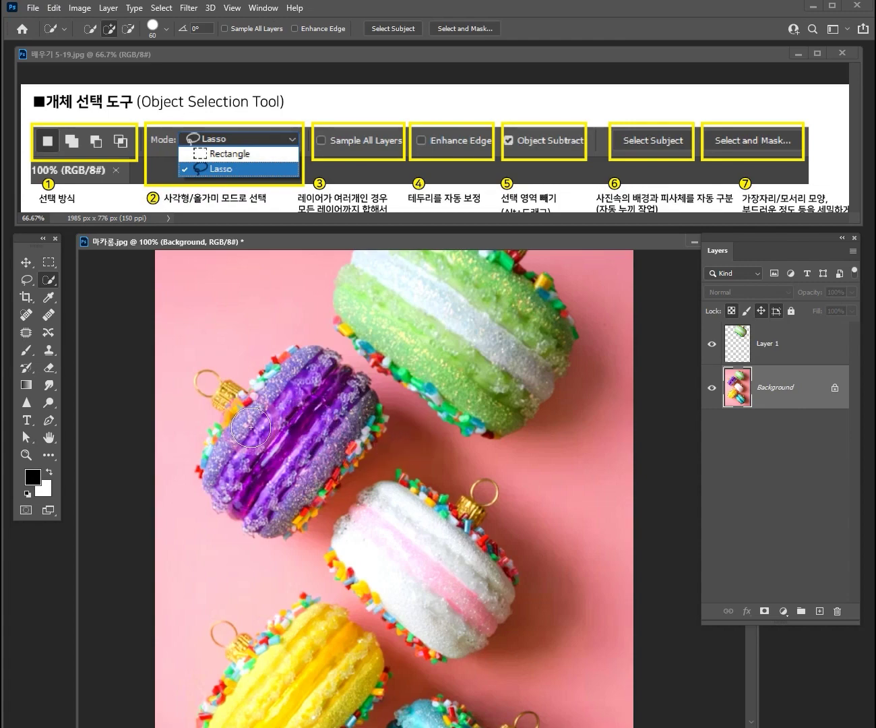
ctrl+click(374, 540)
drag(442, 562, 505, 269)
drag(400, 504, 482, 428)
drag(409, 386, 333, 425)
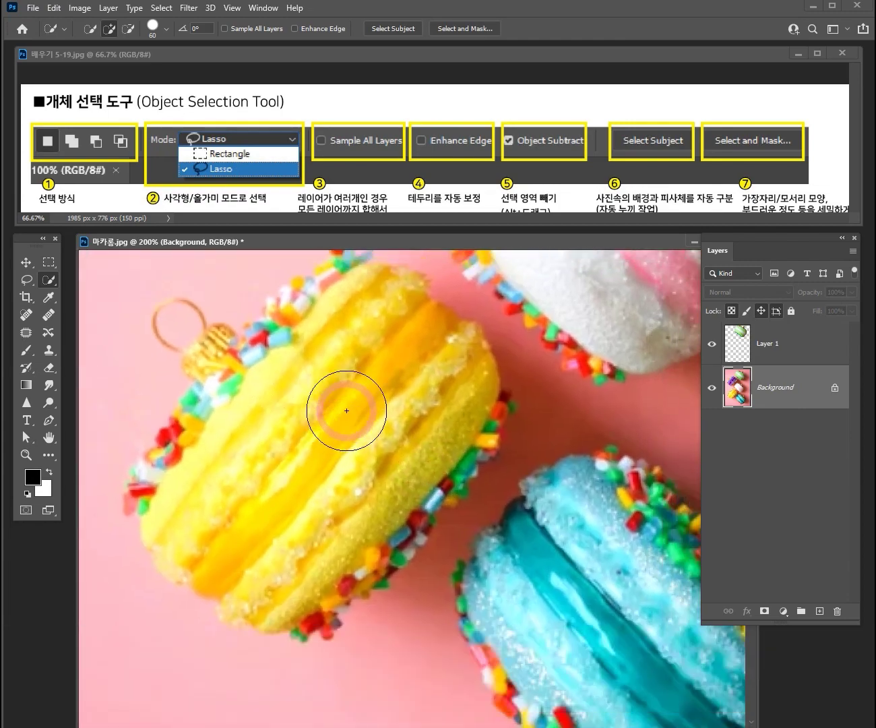
Consult the Quick Selection Tool section of the 배우기 5-19.jpg notes
click(826, 114)
scroll(819, 111, down, 3)
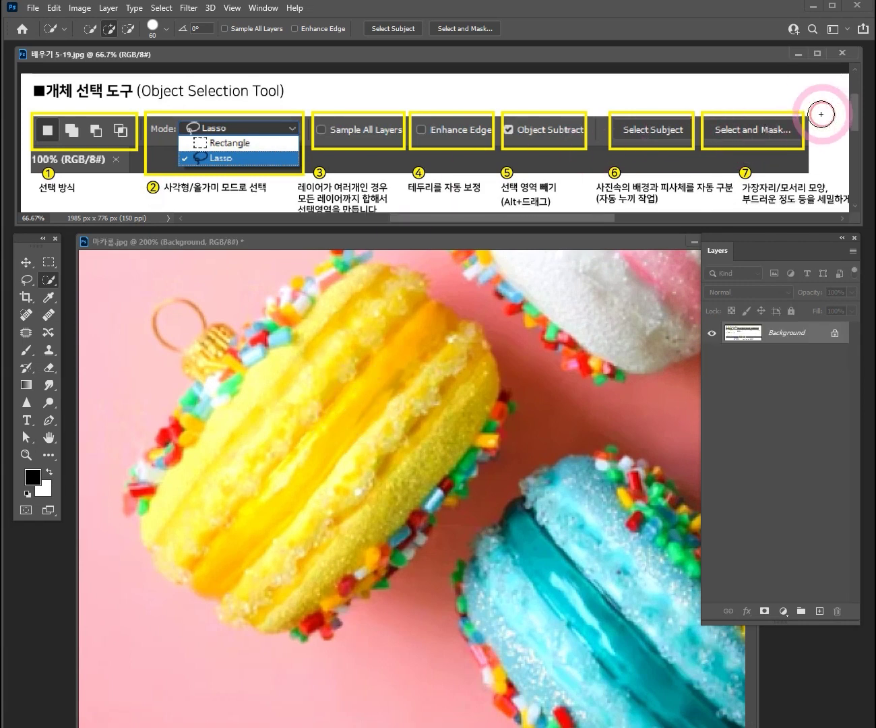
scroll(809, 120, down, 3)
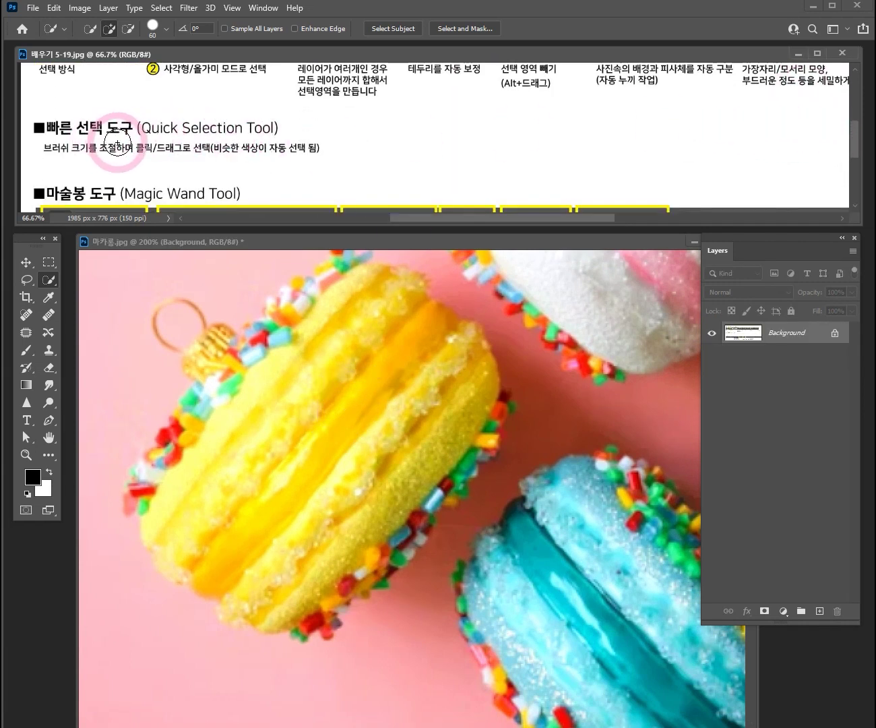
Return to 마카롱.jpg and try different Quick Selection brush sizes, shrinking to 25 and enlarging to 700
click(300, 429)
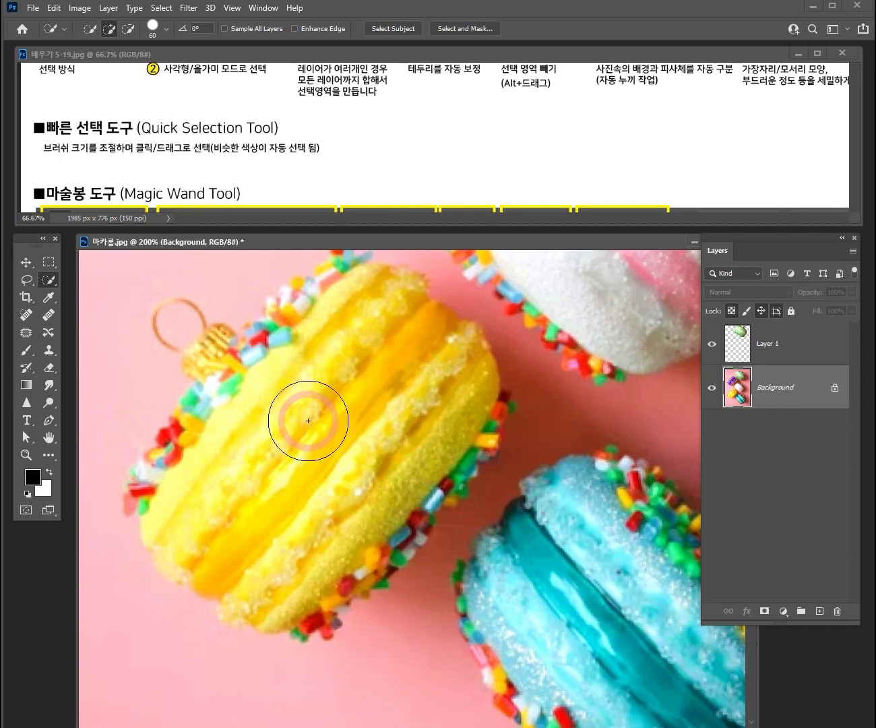
key(bracketleft)
key(bracketleft)
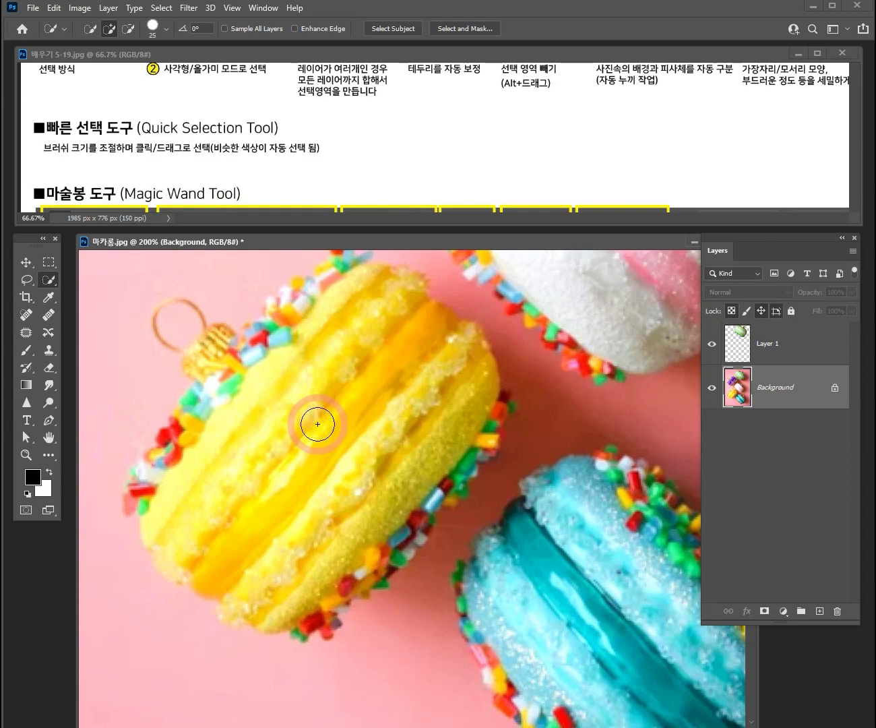
key(bracketright)
key(bracketright)
key(bracketright)
key(bracketright)
key(bracketright)
key(bracketright)
key(bracketright)
key(bracketright)
key(bracketright)
key(bracketright)
key(bracketright)
key(bracketright)
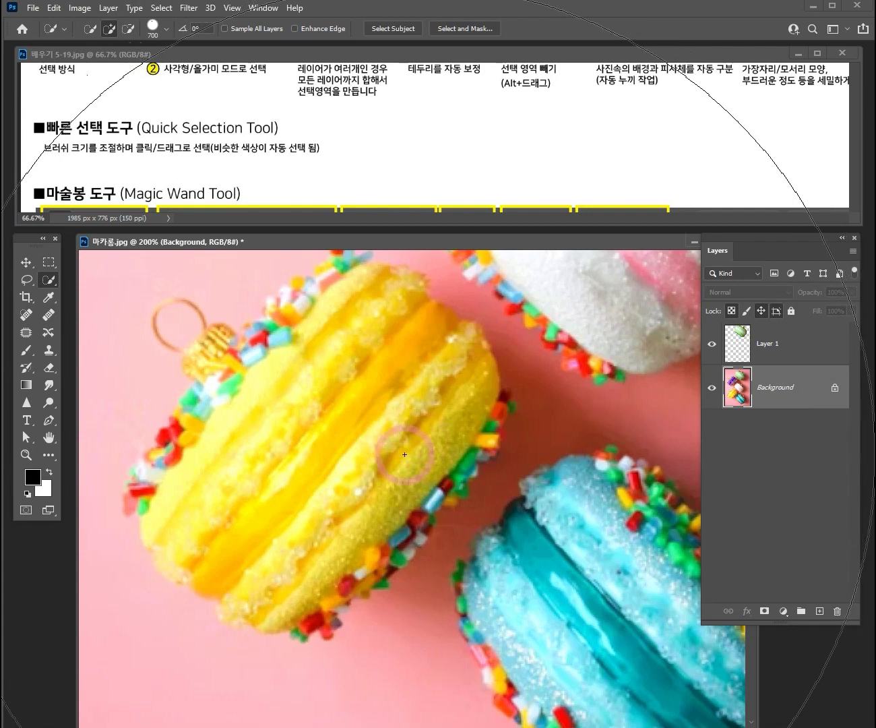
Reduce the Quick Selection brush size to 20
key(bracketleft)
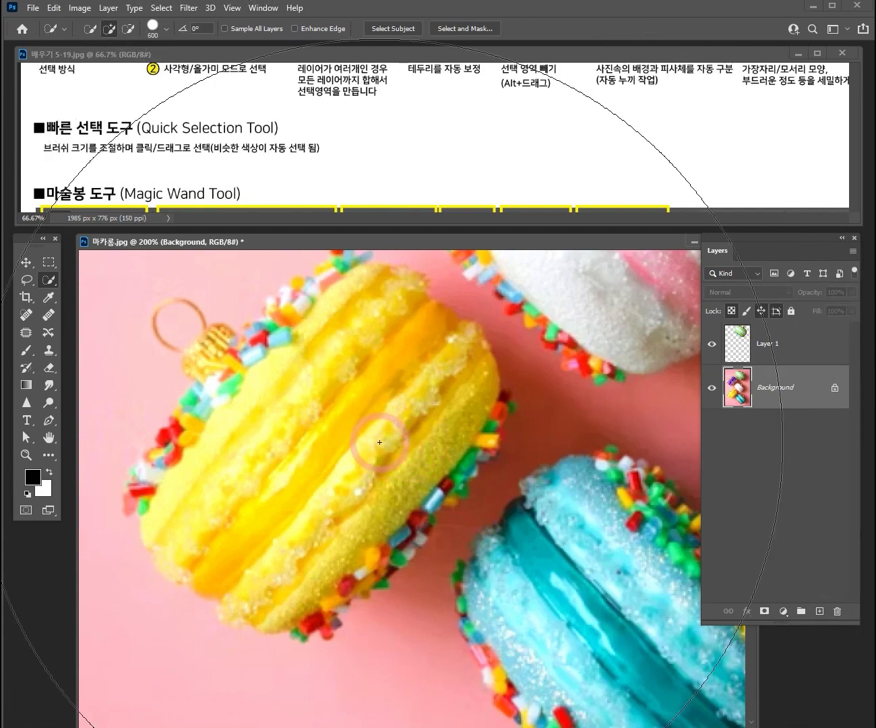
key(bracketleft)
key(bracketleft)
key(bracketleft)
key(bracketleft)
key(bracketleft)
key(bracketleft)
key(bracketleft)
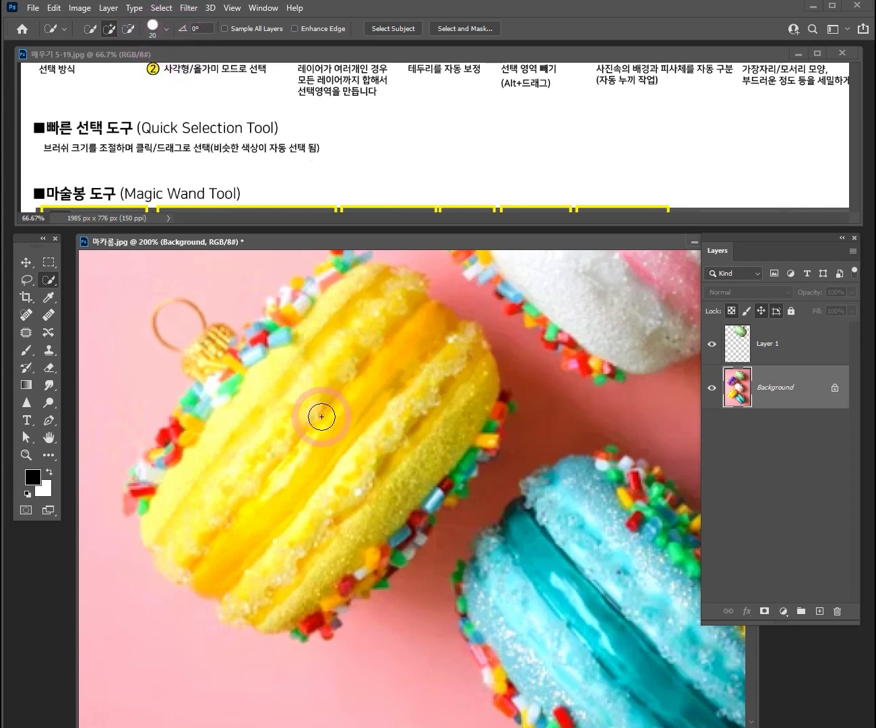
Enlarge the Quick Selection brush to 90 and start a selection on the upper part of the yellow macaron
key(bracketright)
key(bracketright)
key(bracketright)
key(bracketright)
key(bracketright)
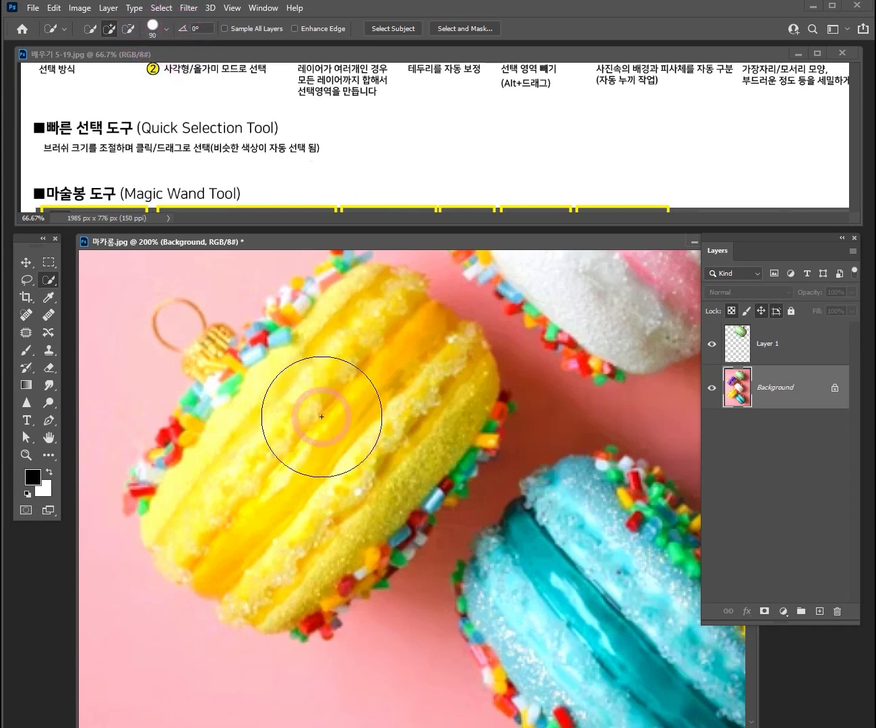
key(space)
drag(352, 433, 364, 458)
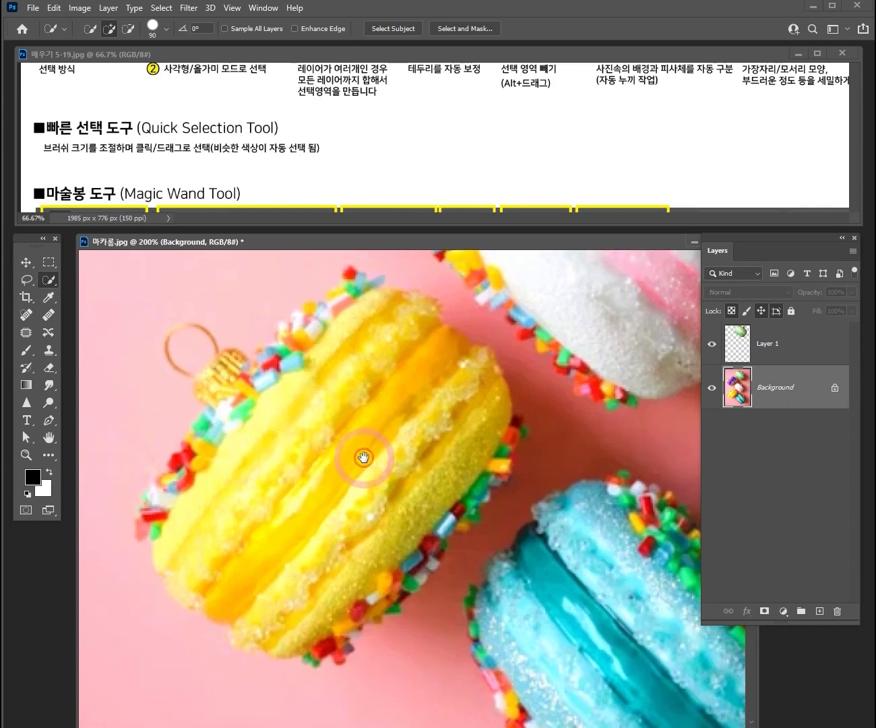
click(324, 439)
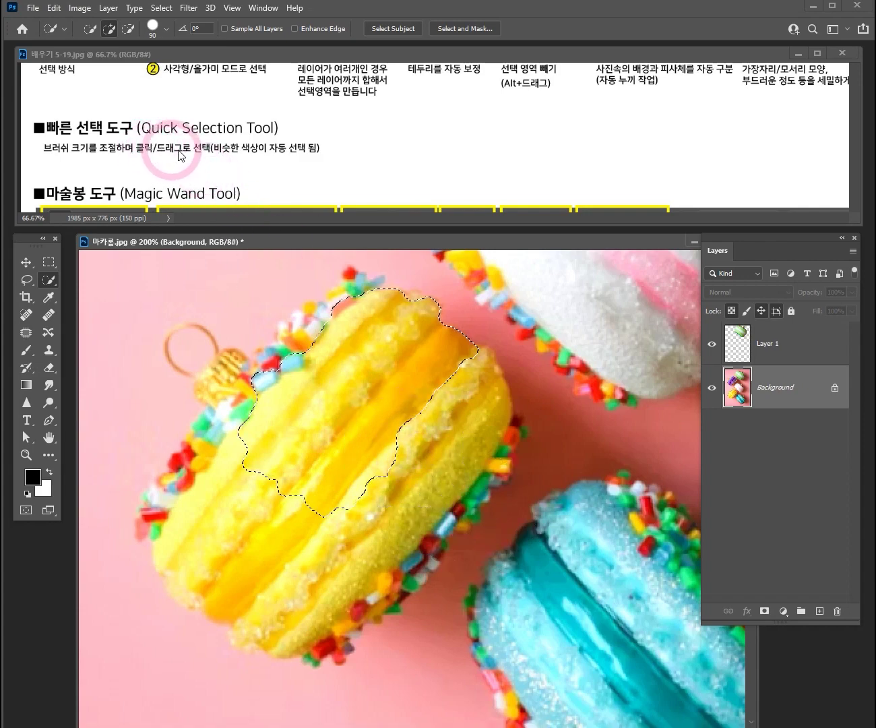
Extend the selection across the rest of the yellow macaron's body and its edge sprinkles
click(365, 463)
click(400, 470)
click(401, 494)
click(380, 521)
click(342, 503)
click(270, 452)
click(221, 495)
click(225, 511)
click(321, 407)
click(337, 384)
click(364, 352)
click(346, 364)
click(274, 417)
click(307, 469)
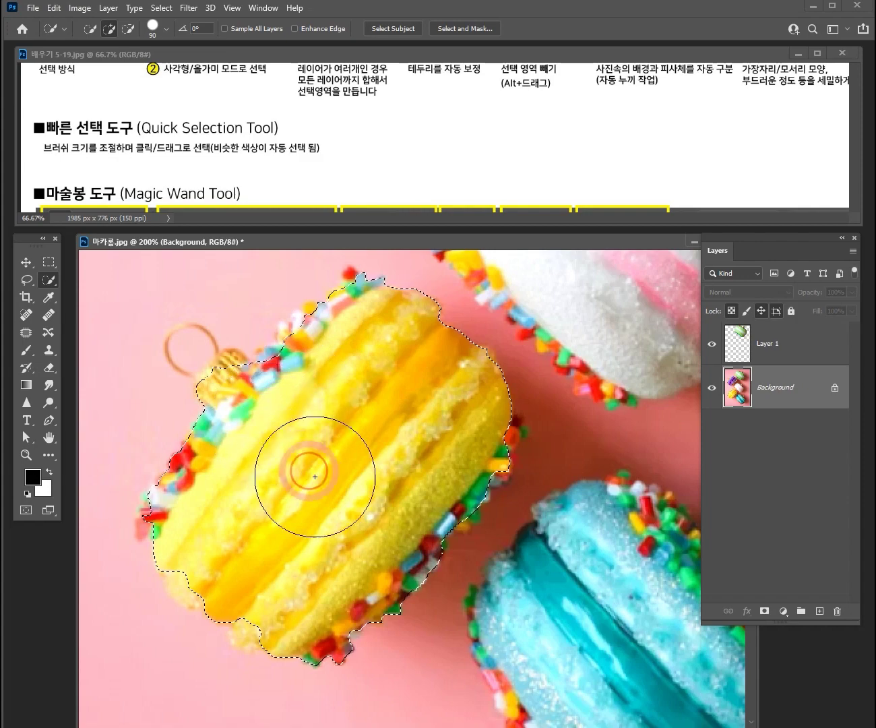
click(307, 479)
Shrink the brush to 8 and add the missed sprinkles, lower edge and gold hanging ring to the selection
key([)
key([)
click(286, 475)
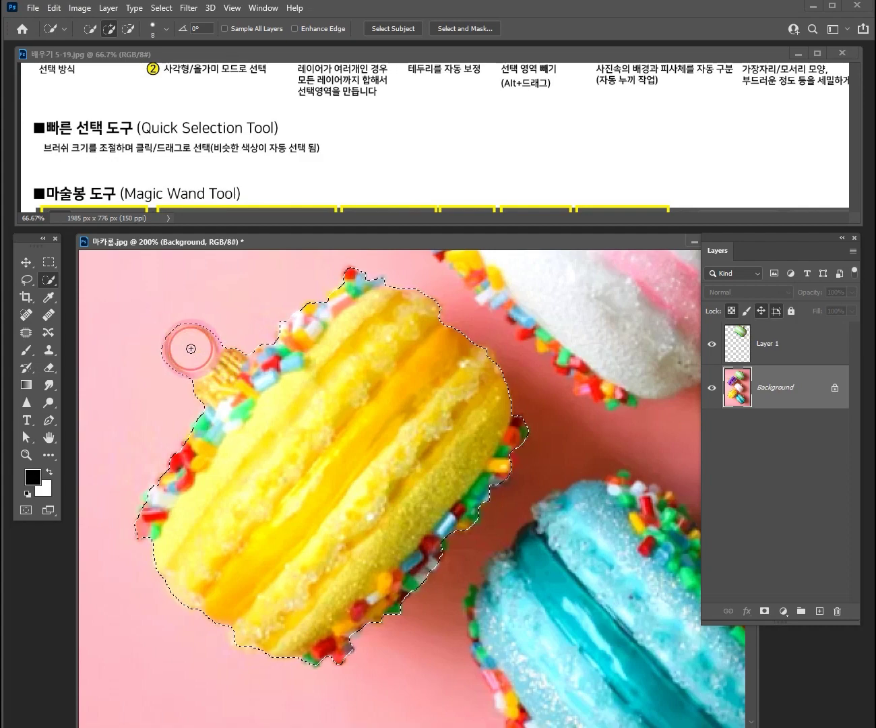
Try different brush sizes, settle on 20, and subtract the pink area inside the hanging ring from the selection
key(])
key(])
key(])
key(])
key(])
key(])
key(])
key(])
key(])
key(])
key(])
key(])
key(])
key(])
key(])
key(])
key(])
key([)
key([)
key([)
key([)
key([)
key([)
key([)
key([)
key([)
key([)
key([)
key([)
key([)
key([)
key([)
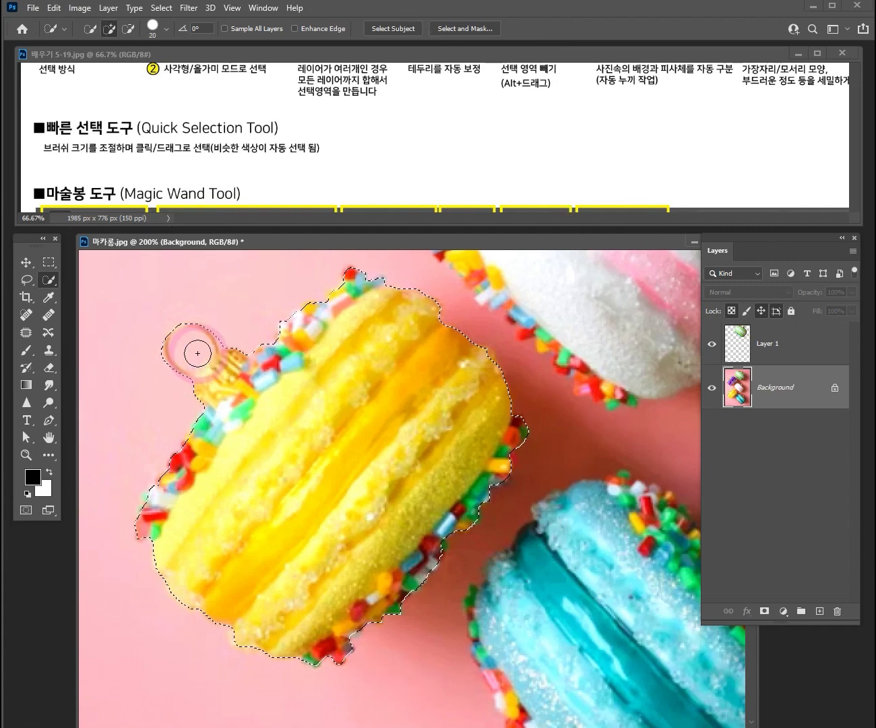
key(alt)
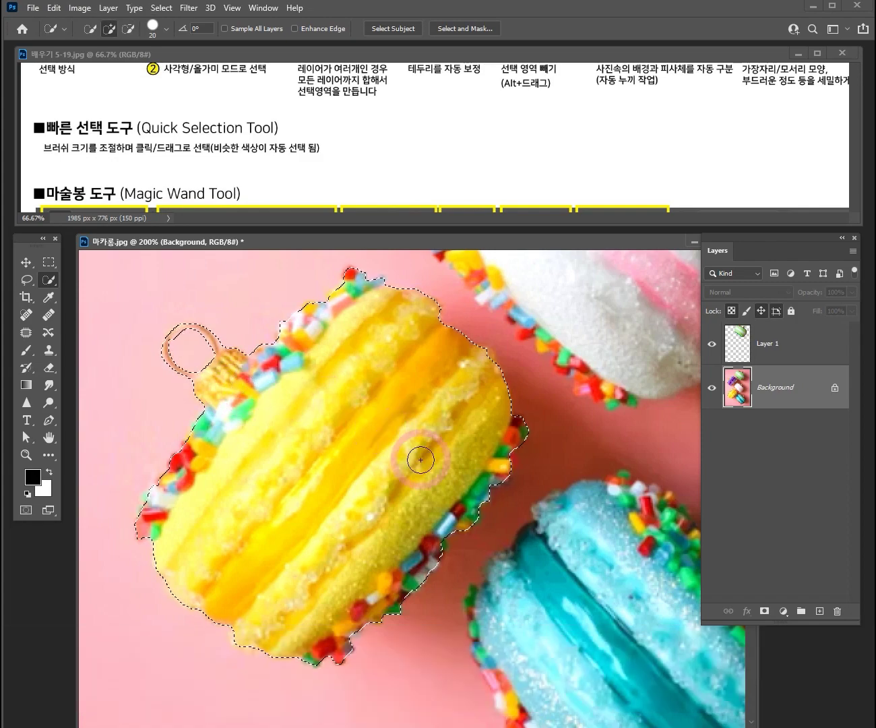
Try moving the selected yellow macaron onto the blue macaron with the Move tool, and undo the move
scroll(419, 460, down, 3)
key(ctrl+space)
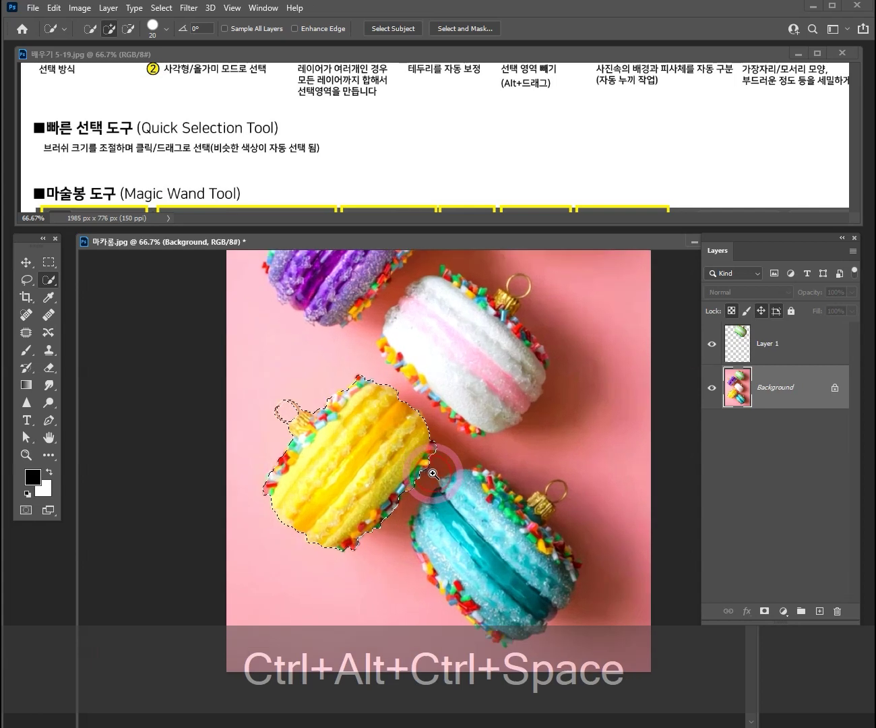
ctrl+click(433, 473)
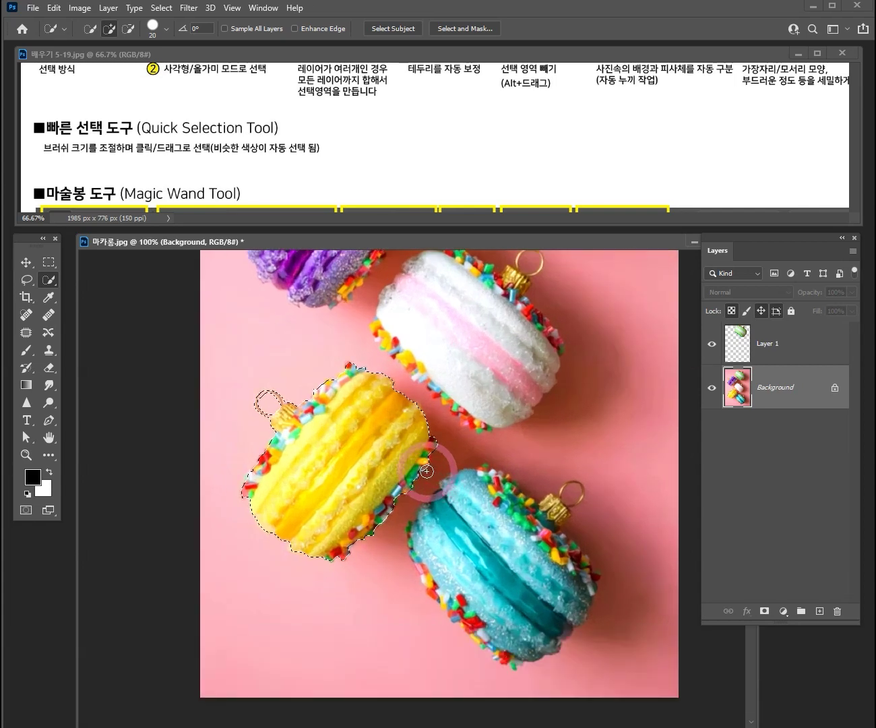
click(29, 262)
drag(376, 463, 534, 572)
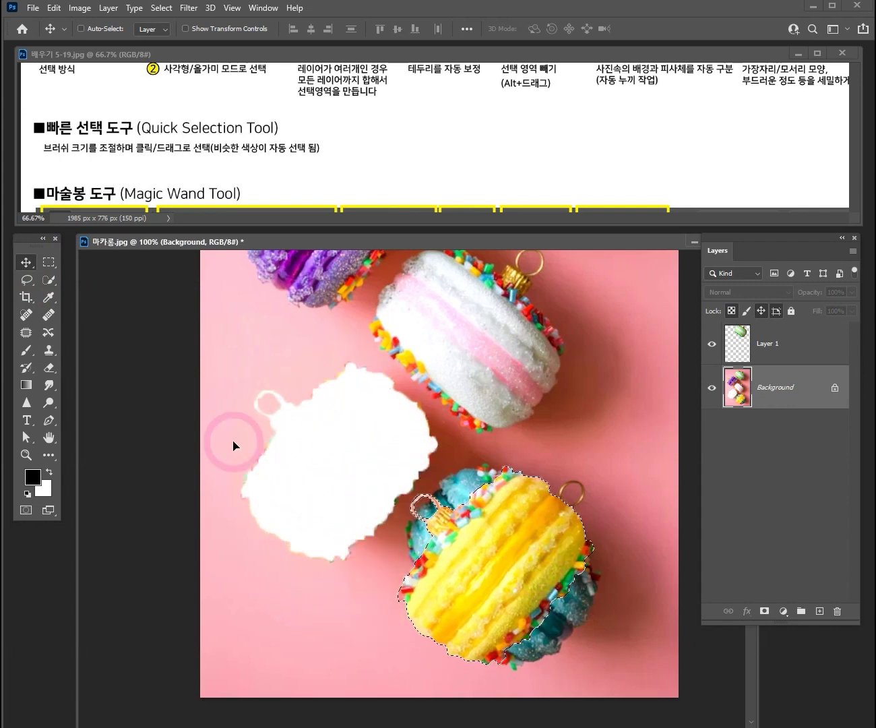
key(ctrl+z)
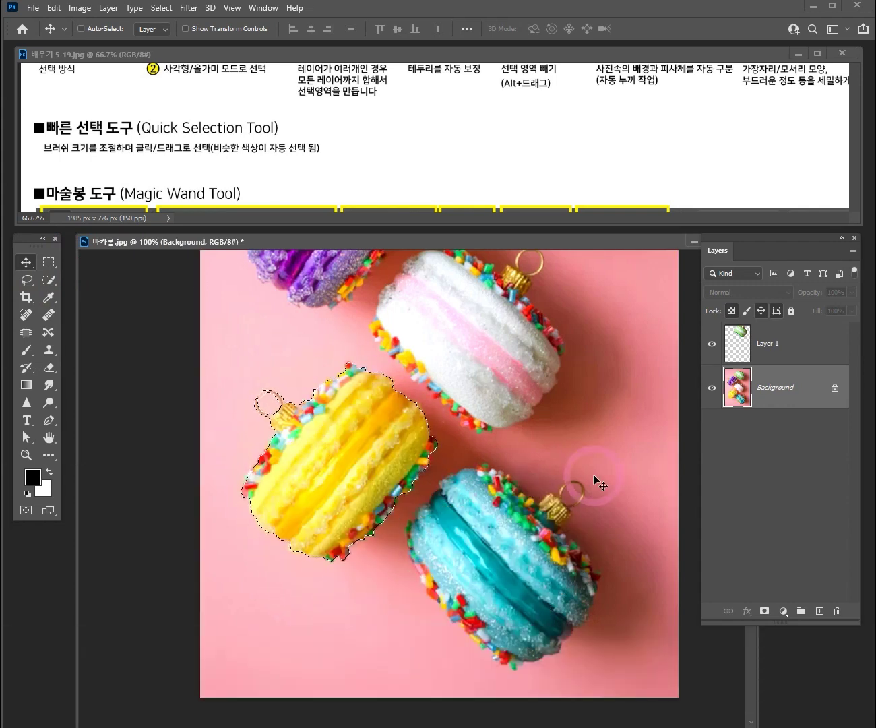
Copy the selected yellow macaron to a new layer
key(ctrl)
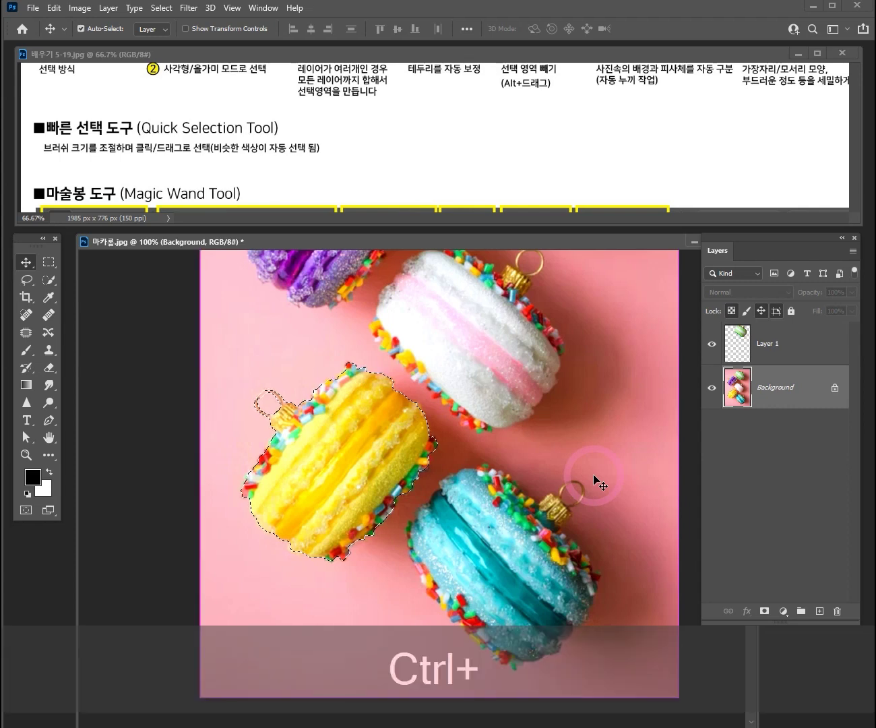
key(ctrl+j)
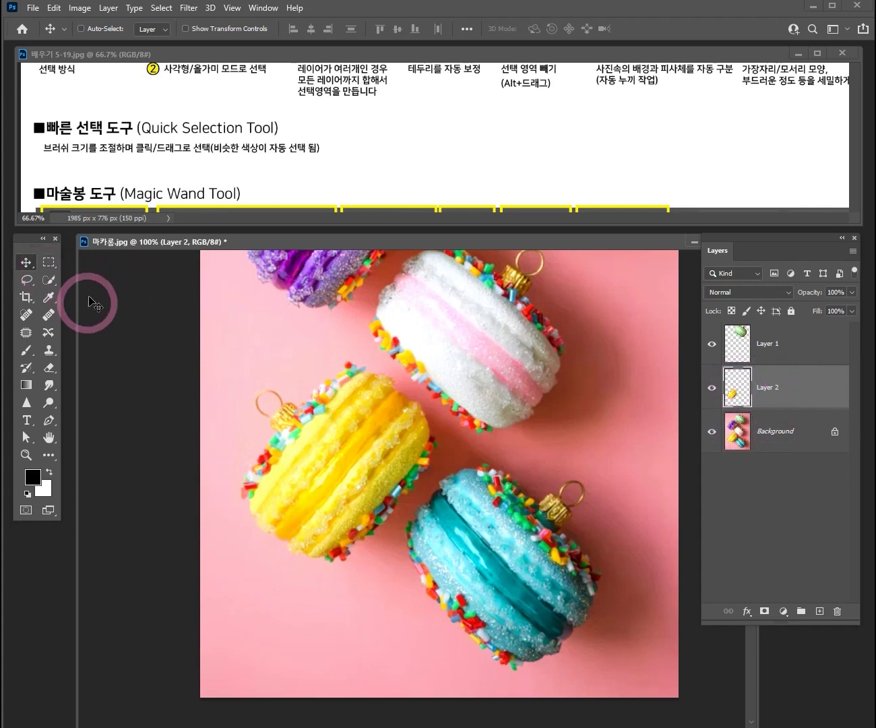
Free-transform the copied yellow macaron to 138.04% scale and 63.15° rotation, and apply the transform
key(ctrl)
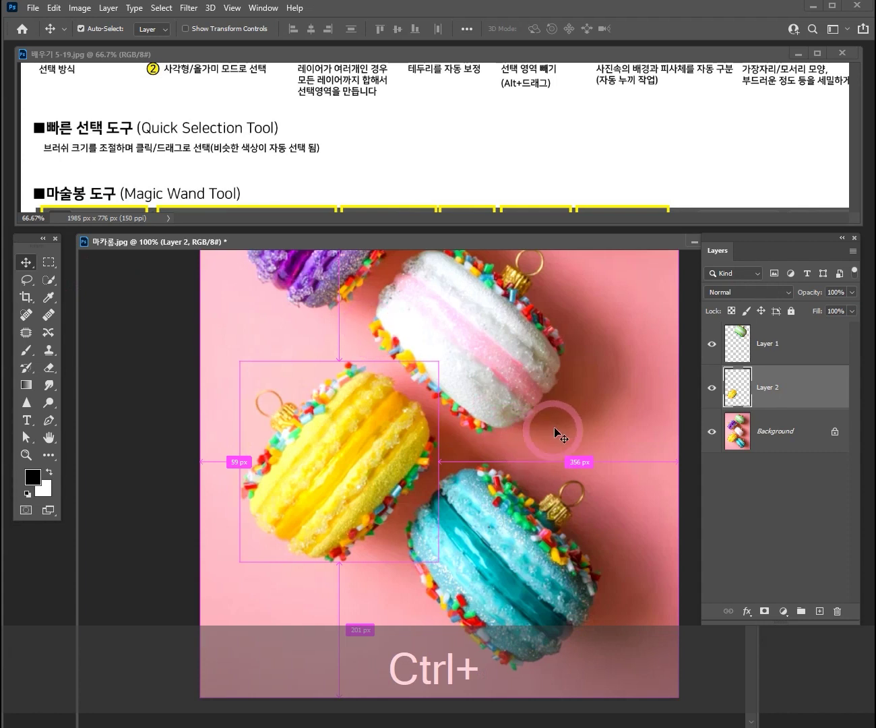
key(ctrl+t)
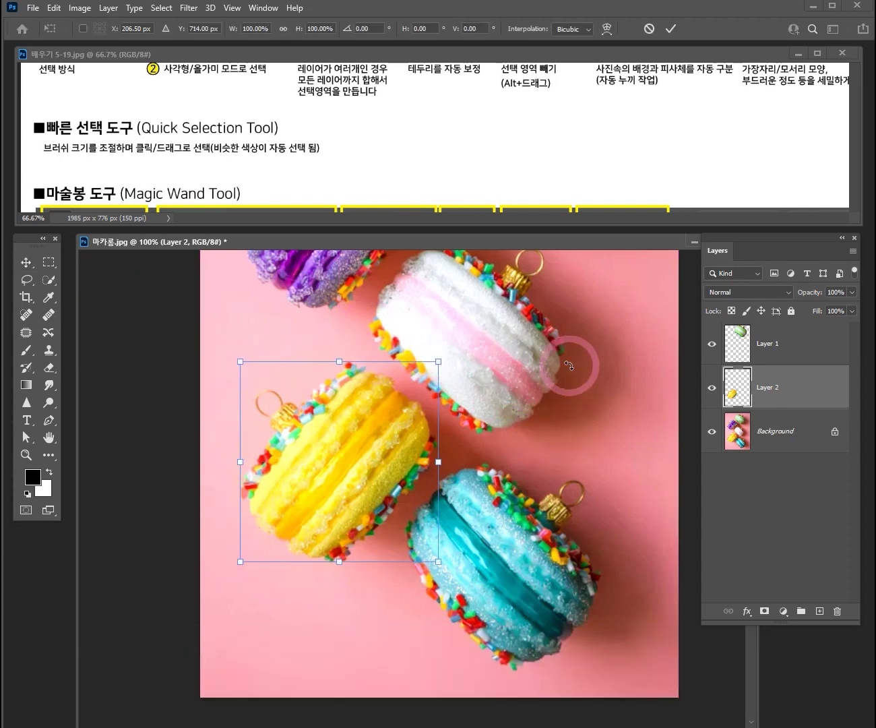
drag(440, 362, 532, 296)
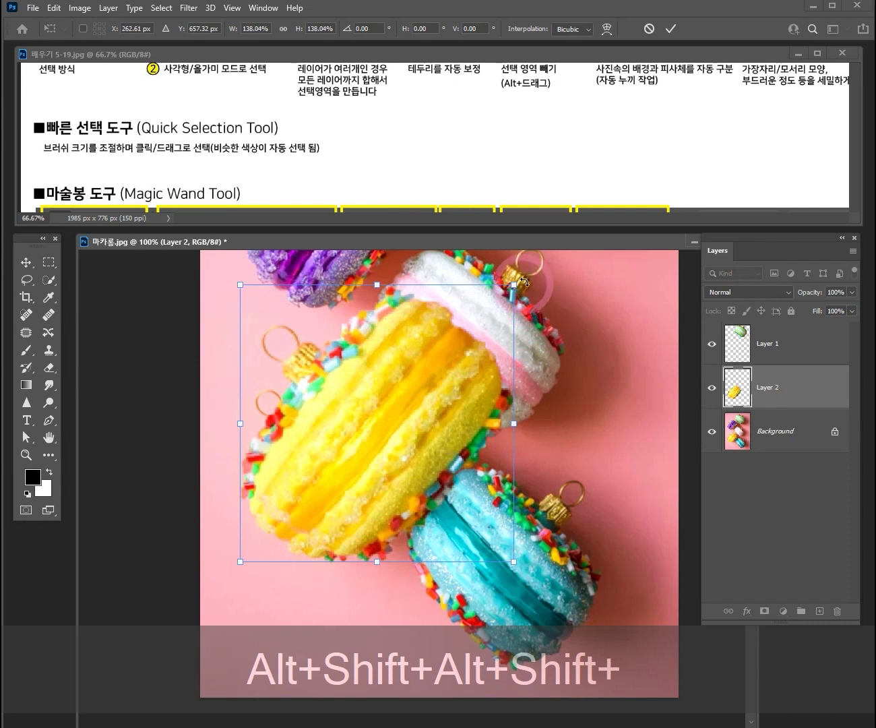
drag(514, 285, 517, 377)
key(ctrl+z)
drag(539, 296, 398, 470)
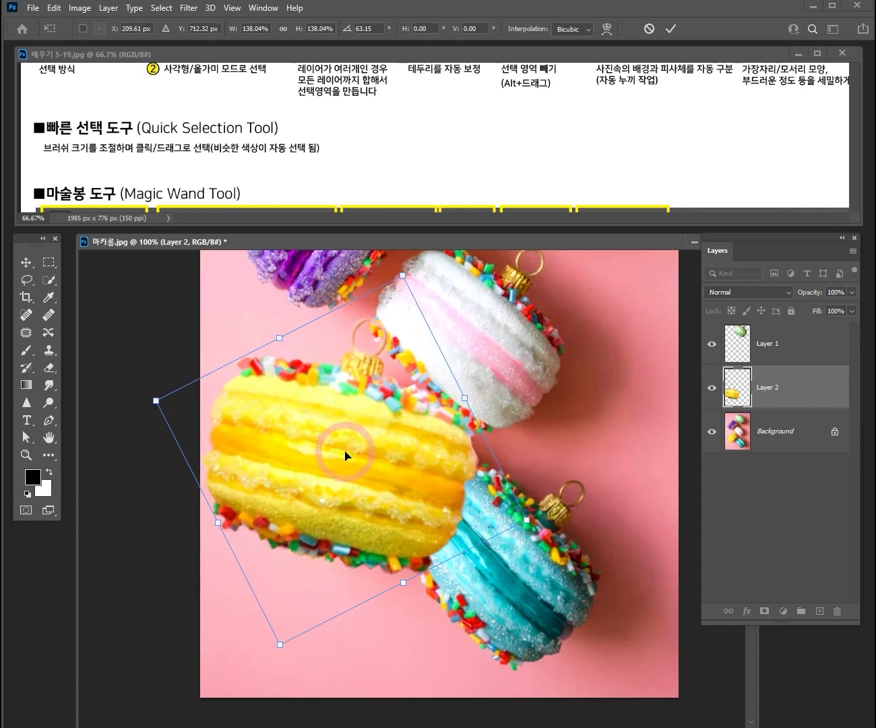
double_click(334, 432)
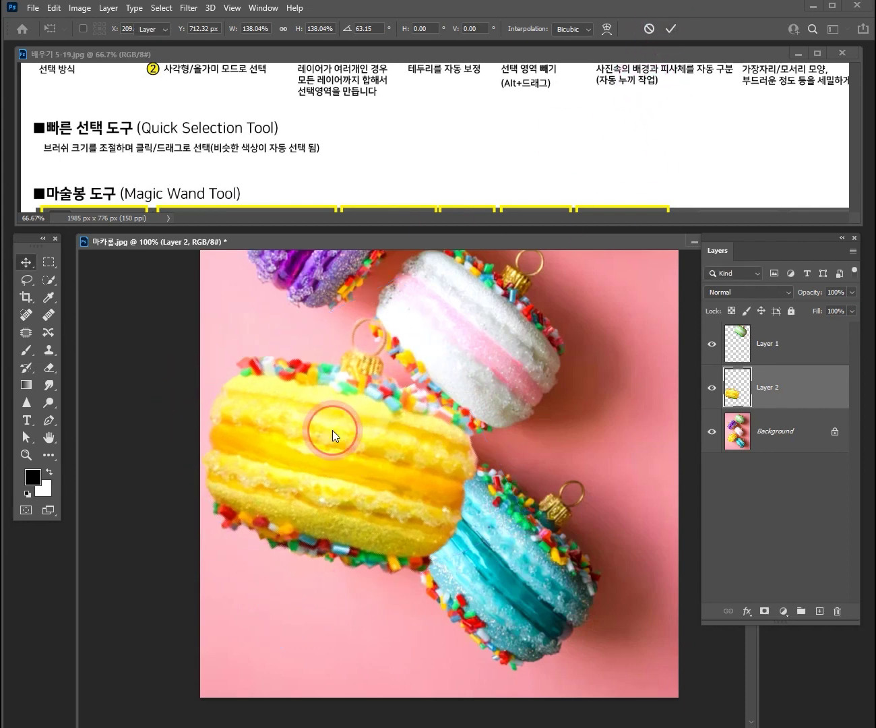
Activate the Background layer of 마카롱.jpg and choose the Magic Wand Tool
key(ctrl+alt+minus)
key(ctrl+alt+minus)
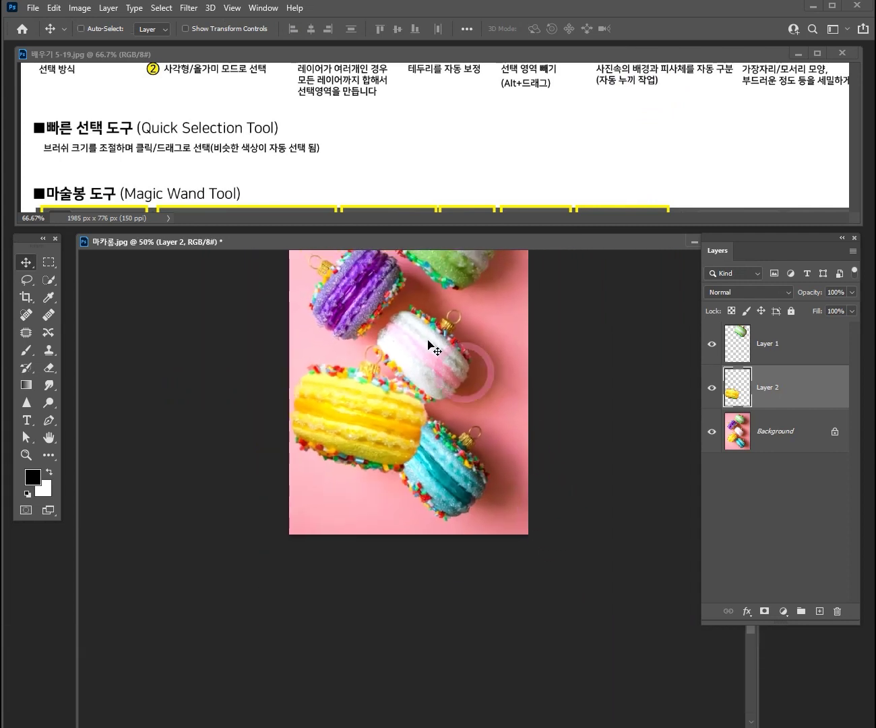
drag(429, 345, 424, 496)
ctrl+click(427, 490)
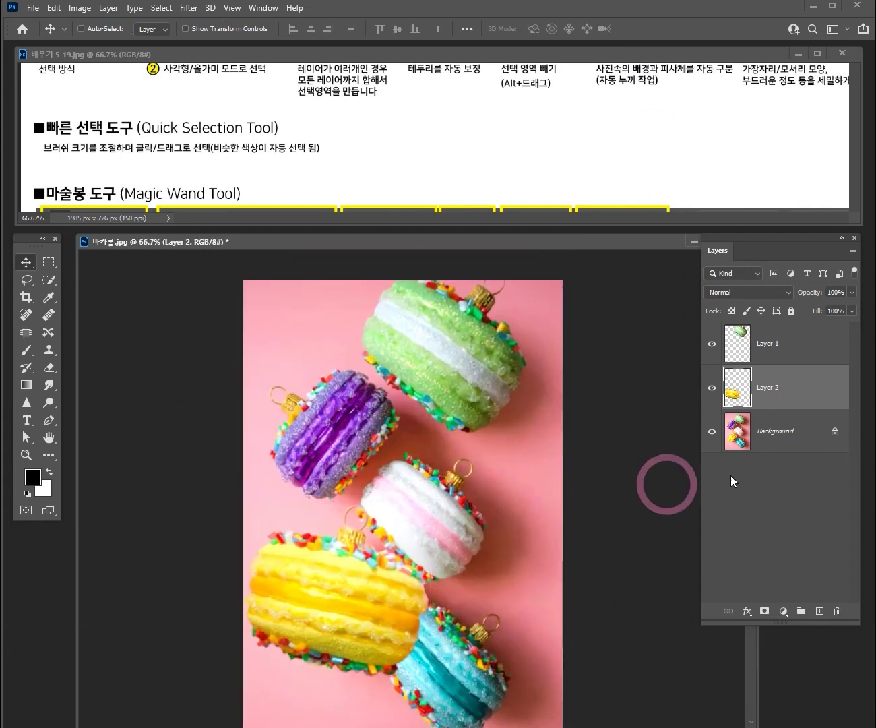
click(782, 436)
drag(47, 280, 104, 308)
Consult the Magic Wand Tool section of the 배우기 5-19.jpg notes
click(748, 142)
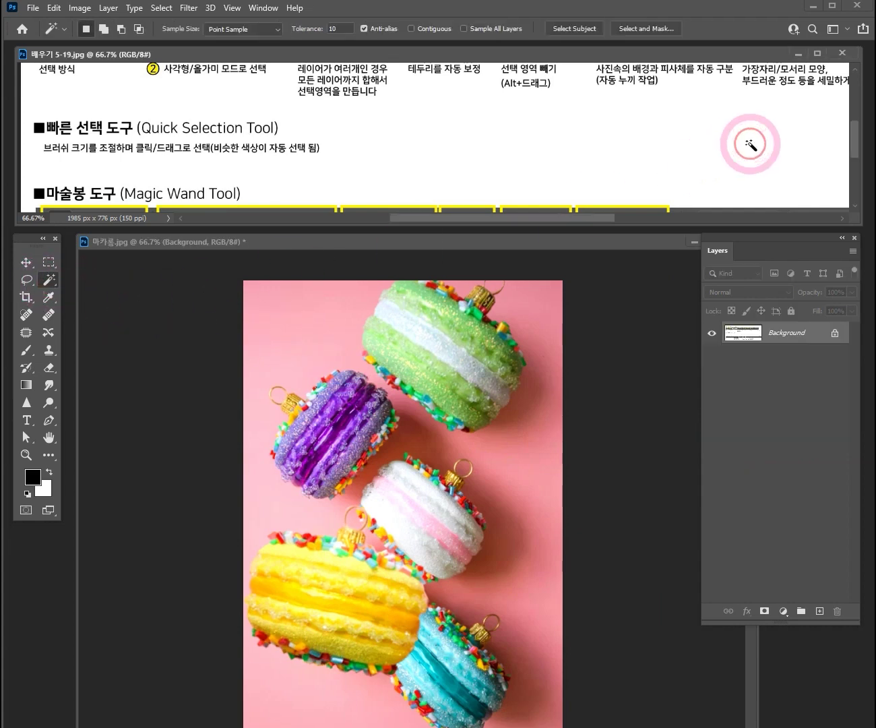
scroll(749, 147, down, 2)
scroll(364, 152, down, 2)
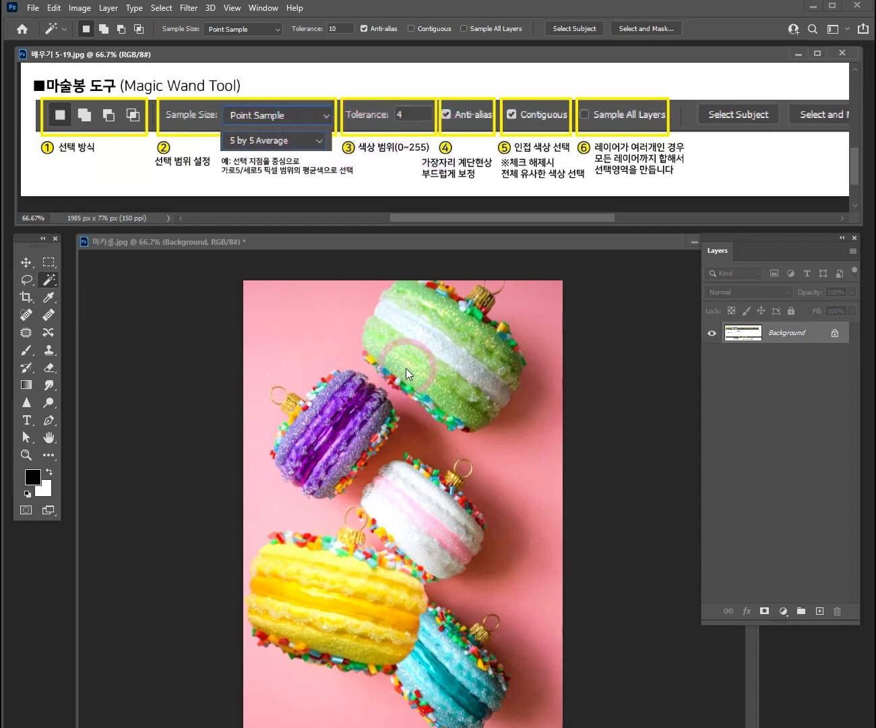
Return to 마카롱.jpg and select similar purple tones from the purple macaron's center with the Magic Wand at tolerance 10
key(ctrl+space)
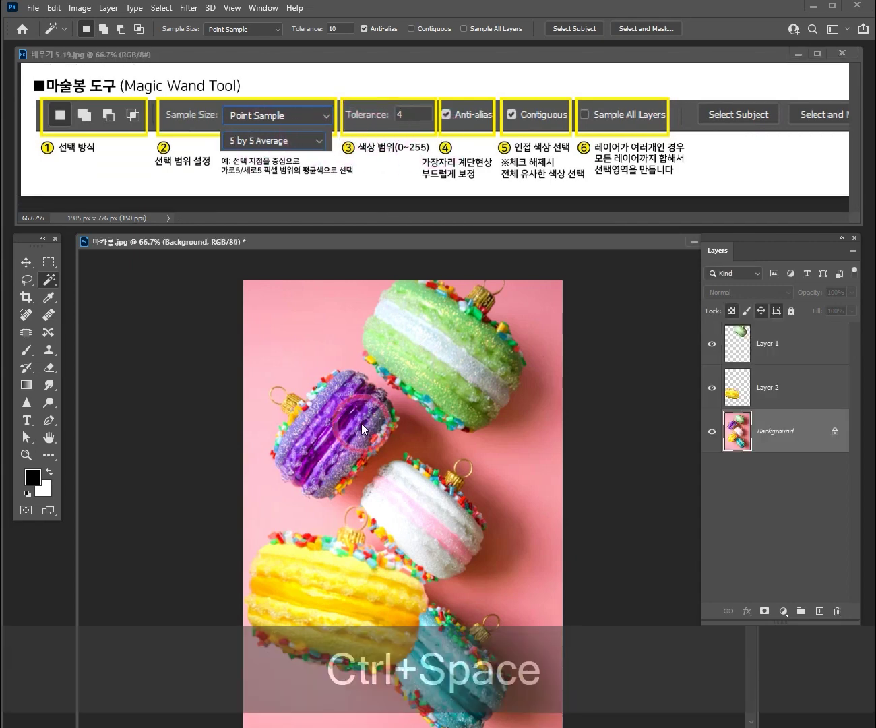
click(362, 423)
click(362, 423)
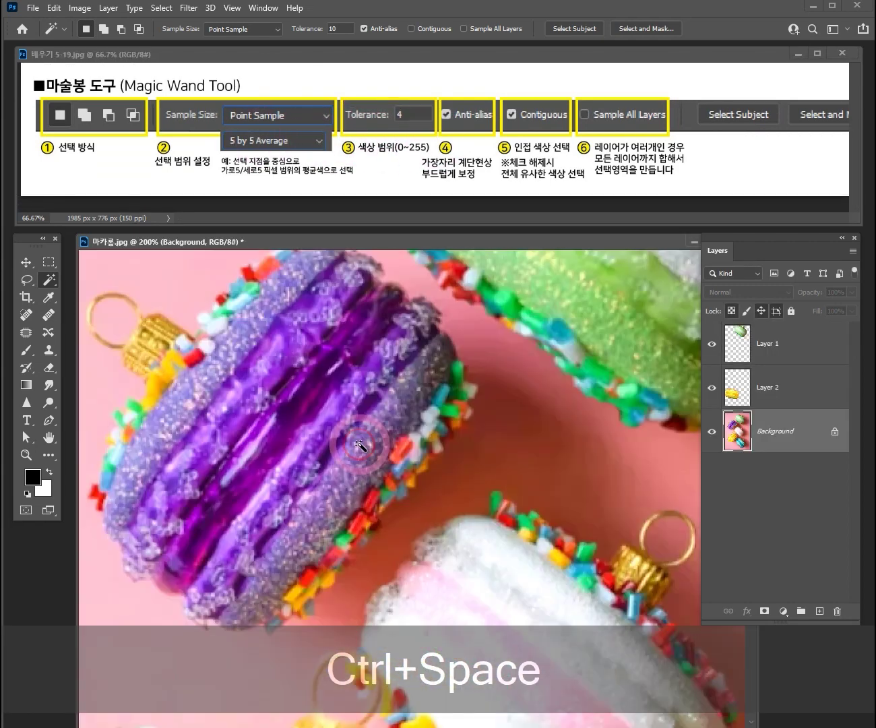
ctrl+alt+click(400, 444)
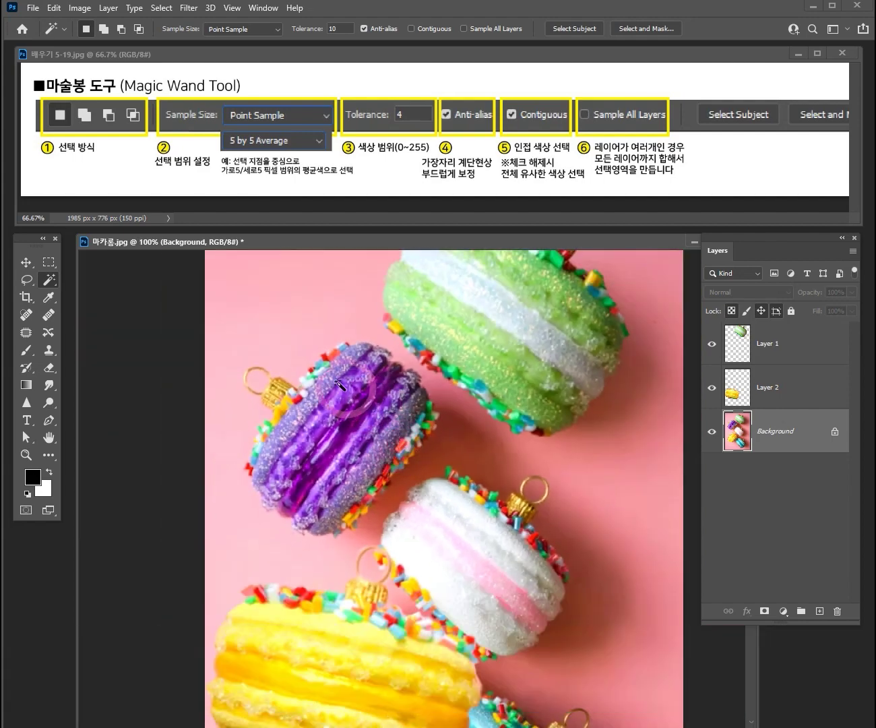
drag(46, 284, 106, 307)
key(ctrl+space)
click(375, 438)
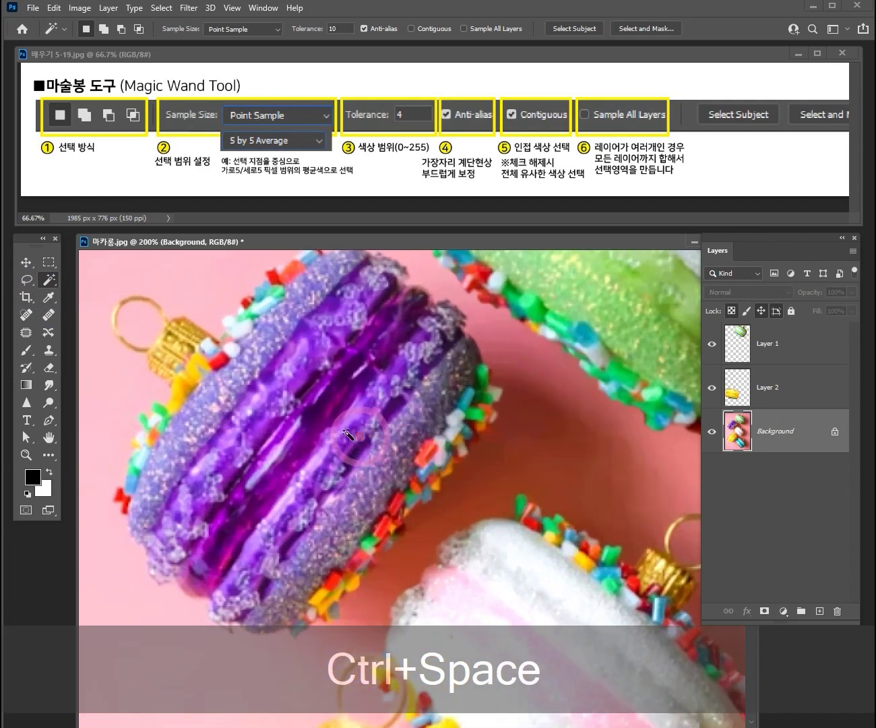
mouse_move(328, 385)
mouse_down()
mouse_move(291, 375)
mouse_move(319, 402)
mouse_up()
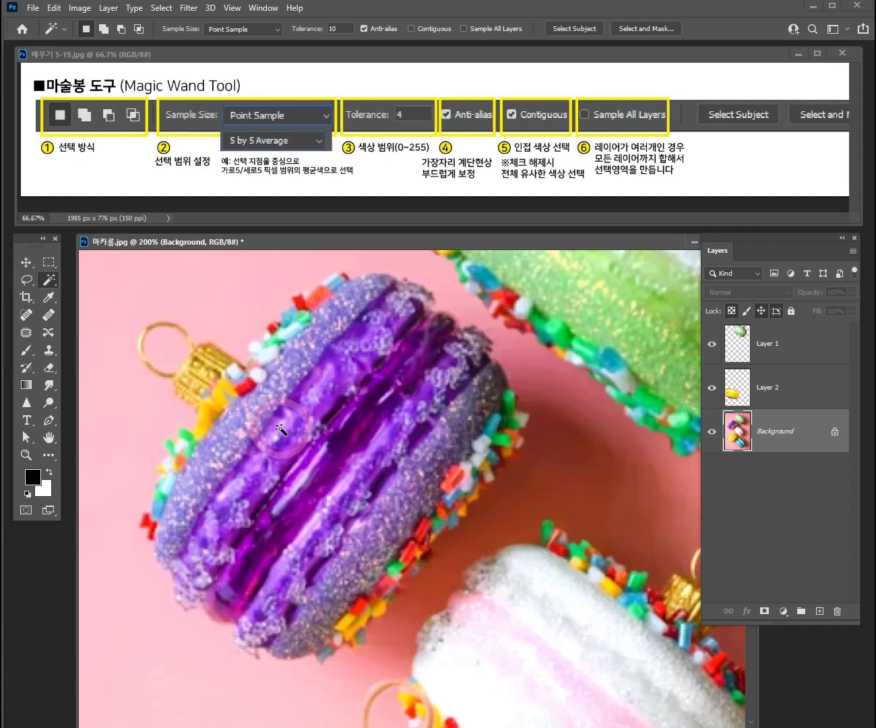
click(305, 460)
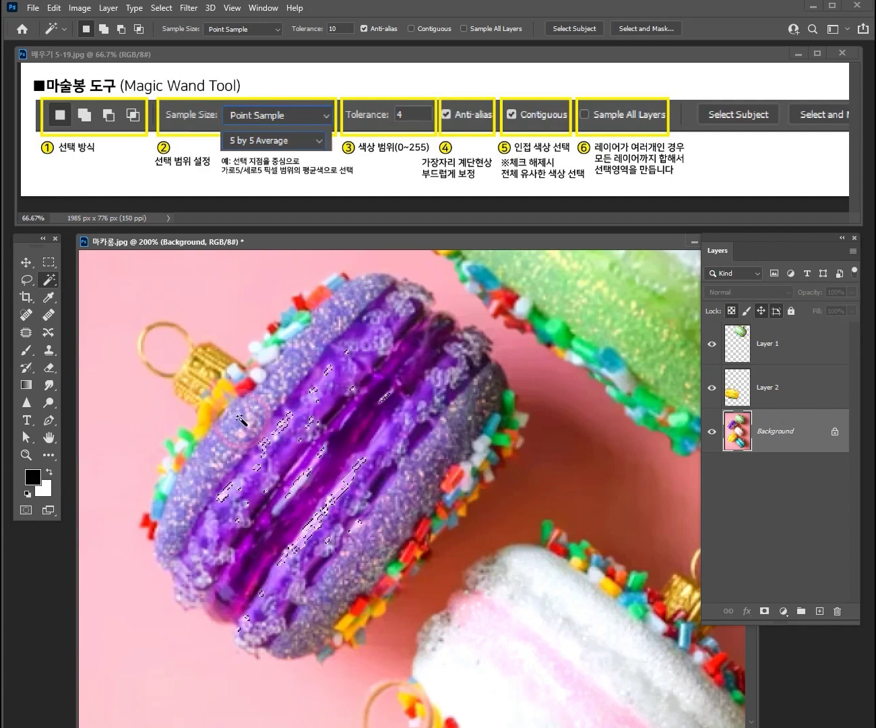
Add more of the purple macaron's tones to the Magic Wand selection, and deselect everything
key(shift)
shift+click(237, 435)
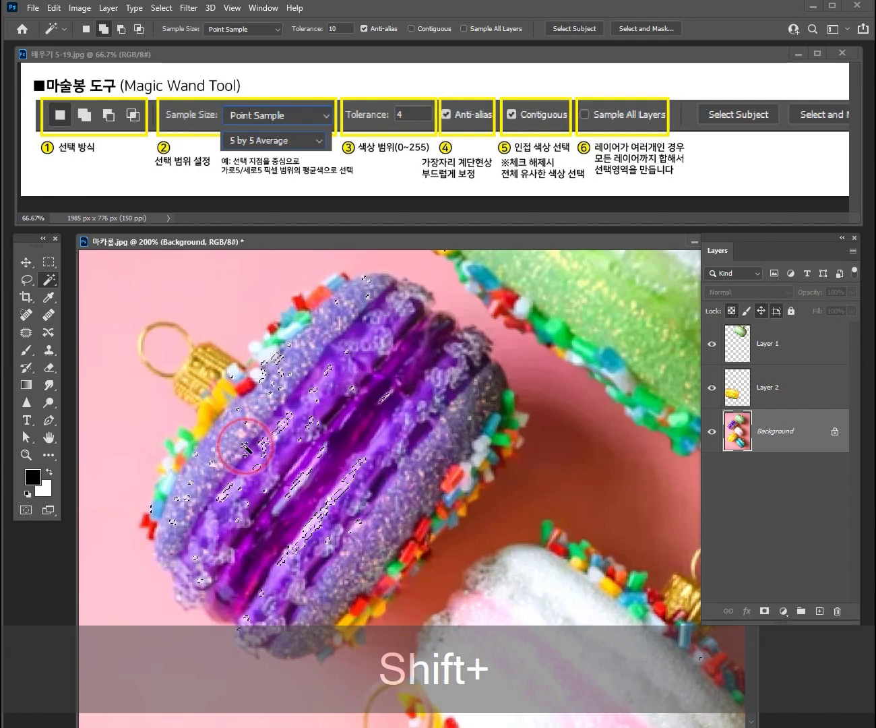
shift+click(348, 418)
shift+click(310, 448)
shift+click(350, 429)
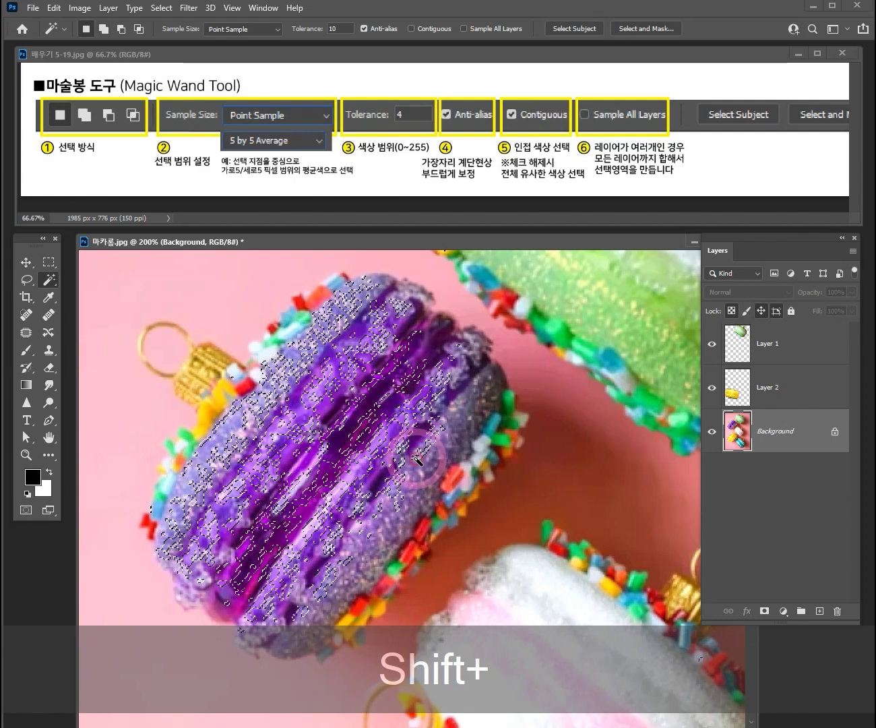
key(ctrl+d)
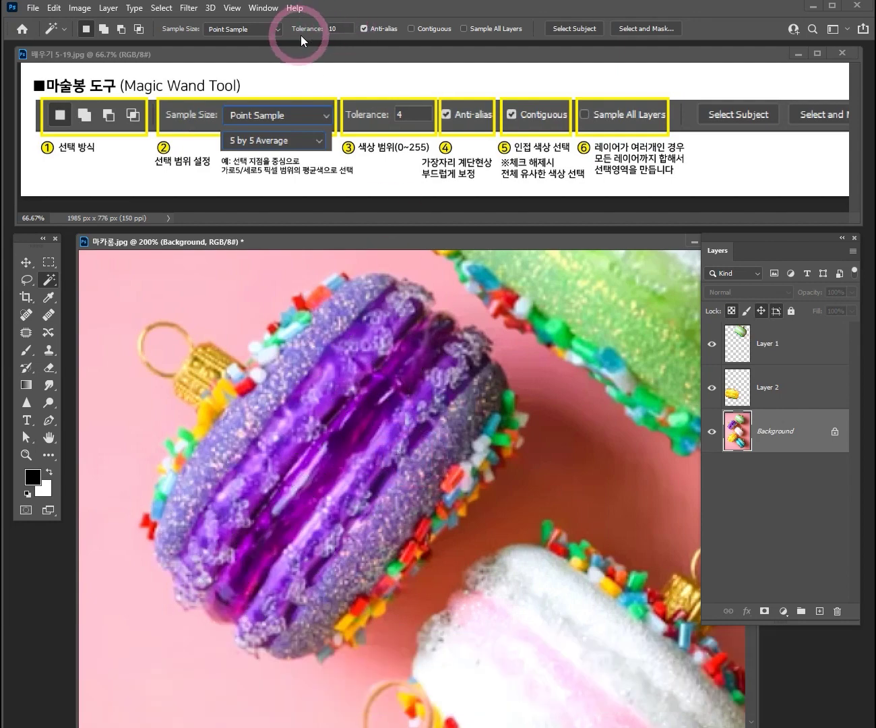
Set the Magic Wand tolerance to 255 and enable Contiguous for work on the purple macaron
double_click(346, 28)
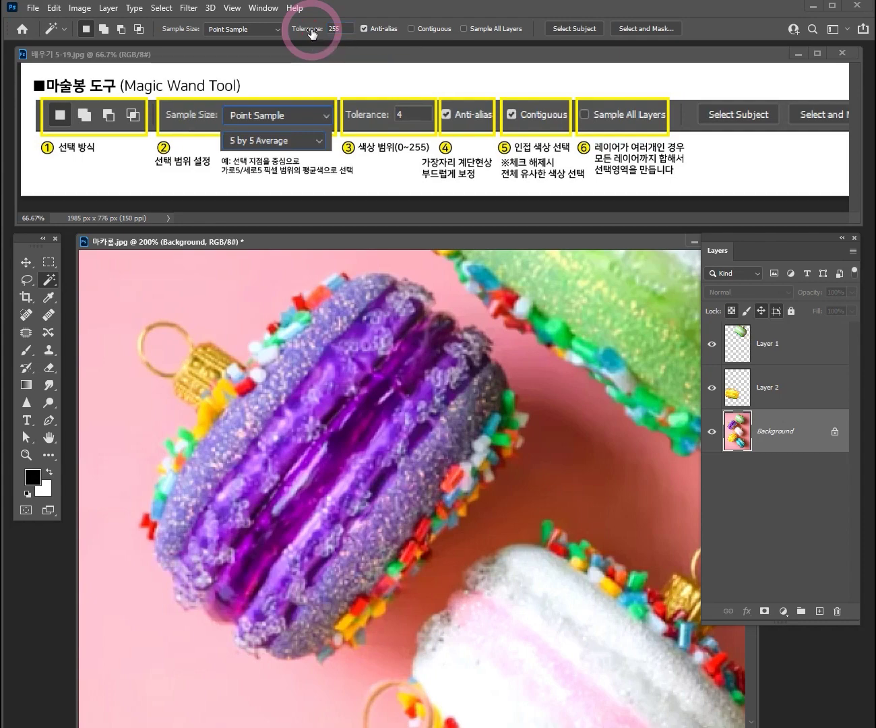
key(ctrl+alt)
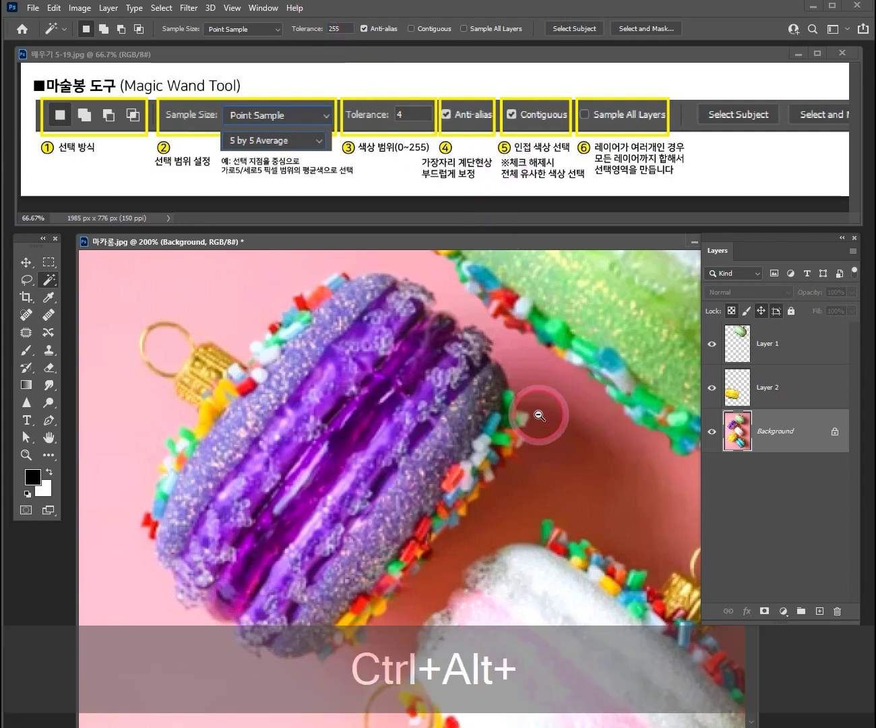
ctrl+alt+click(540, 415)
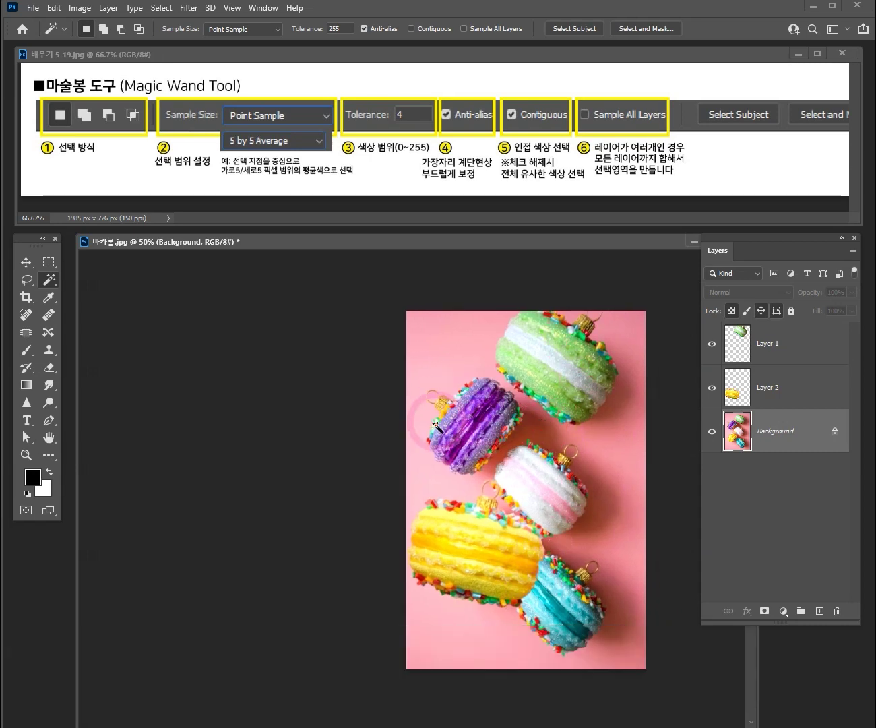
key(ctrl+space)
ctrl+click(495, 421)
ctrl+click(496, 420)
ctrl+click(495, 421)
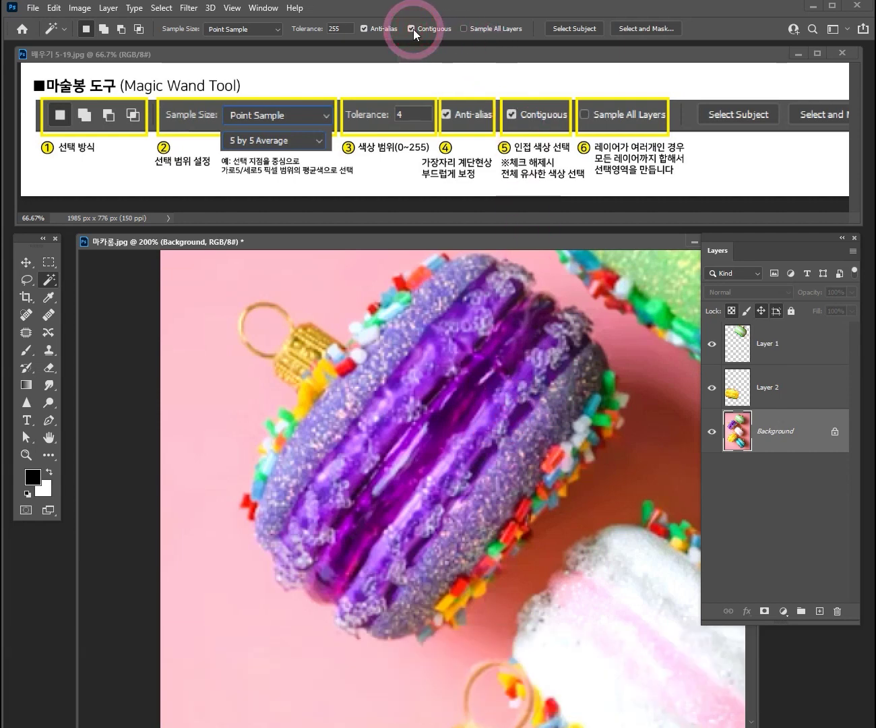
Select from the purple macaron's center with the Magic Wand at tolerance 255 and check the selection across the whole image
click(413, 407)
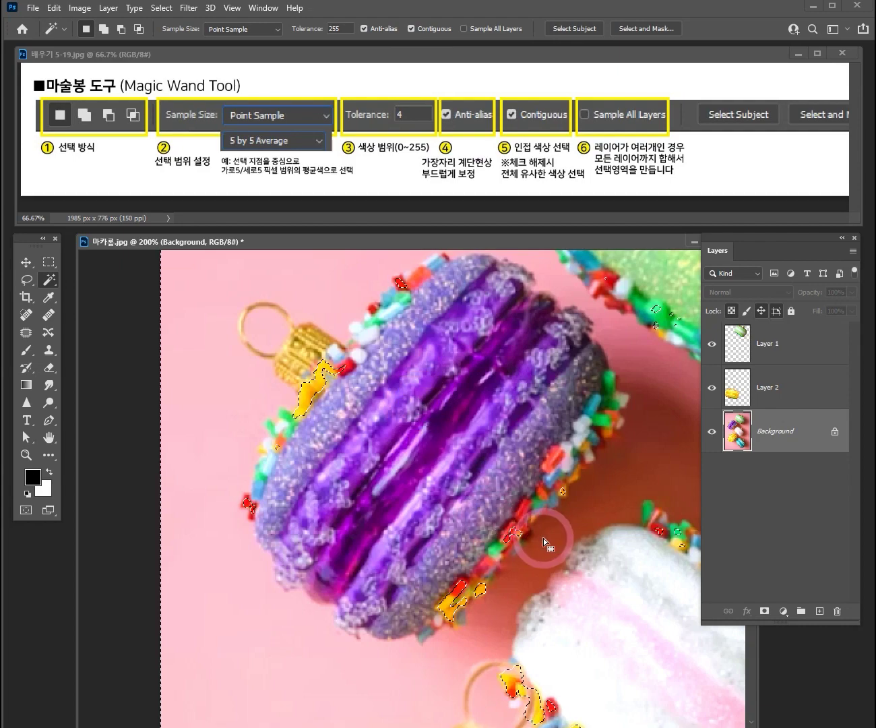
ctrl+alt+click(557, 496)
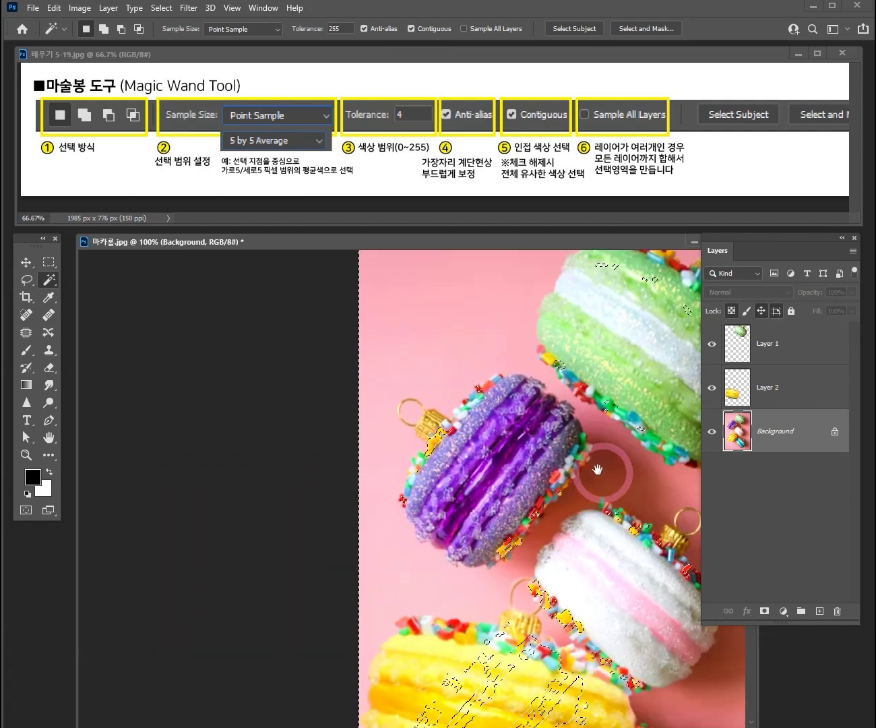
ctrl+alt+click(606, 469)
ctrl+alt+click(518, 544)
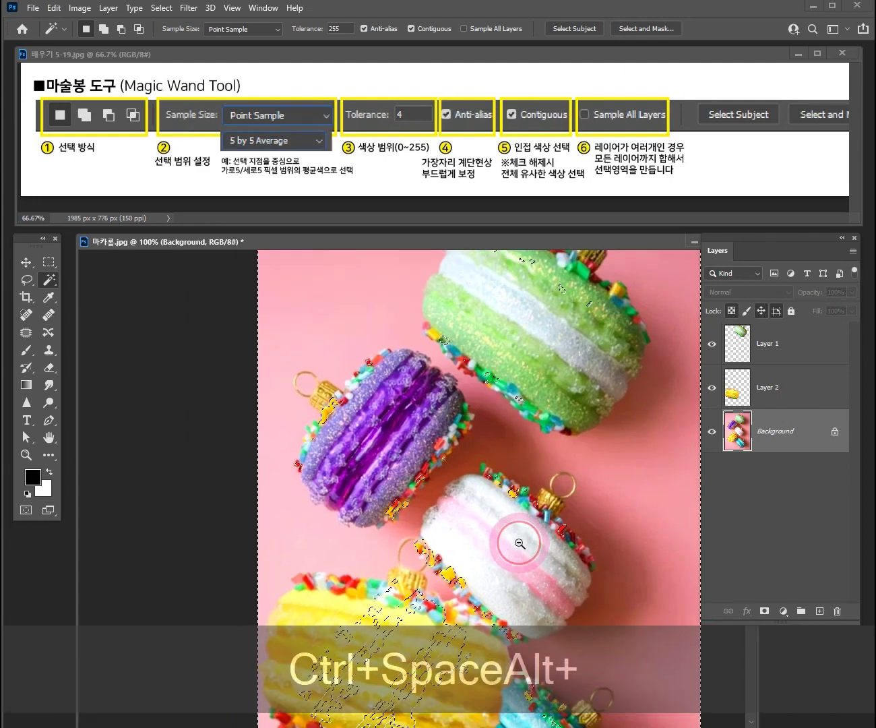
drag(532, 511, 491, 450)
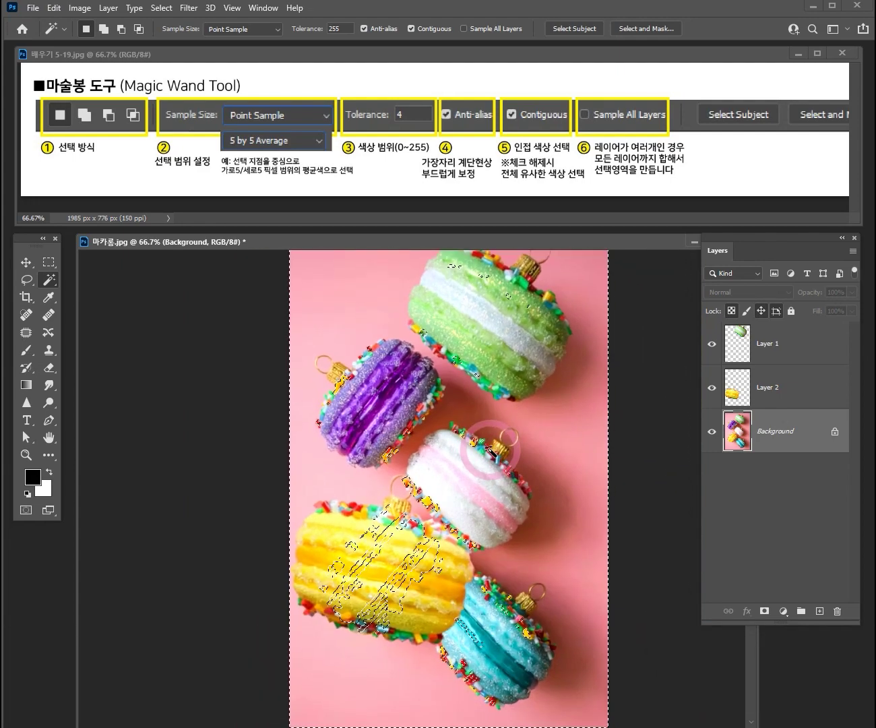
ctrl+click(491, 449)
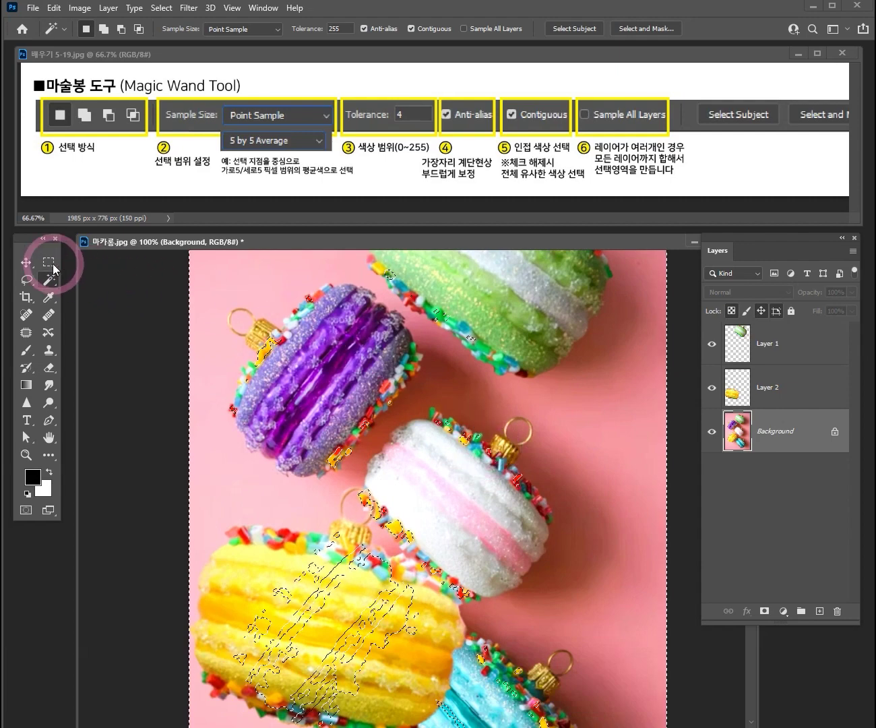
Hide Layer 2 and Layer 1 so only the Background shows, and deselect everything
click(26, 262)
drag(481, 493, 485, 402)
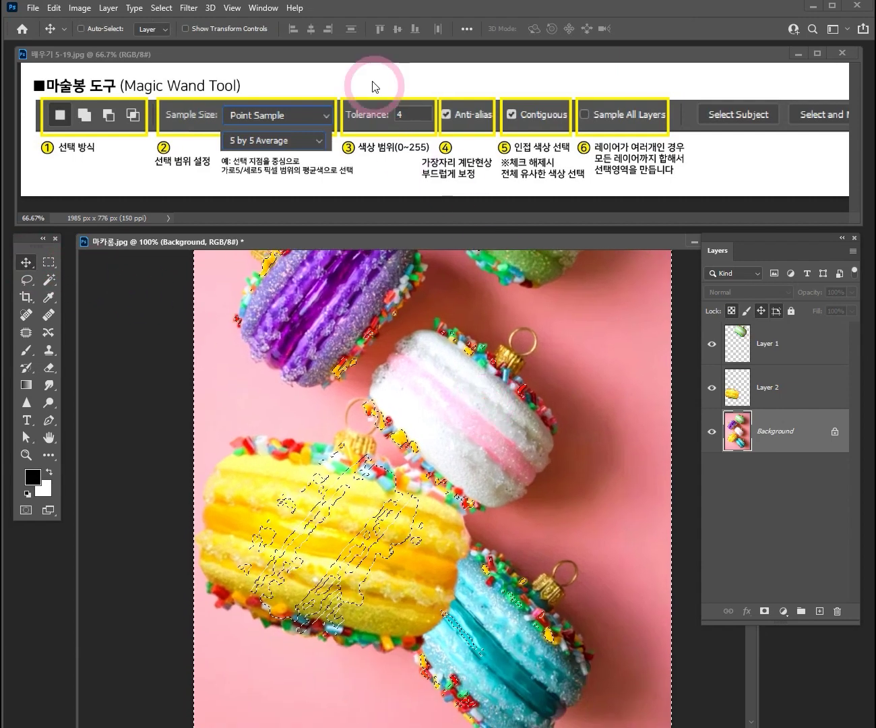
click(48, 279)
click(335, 29)
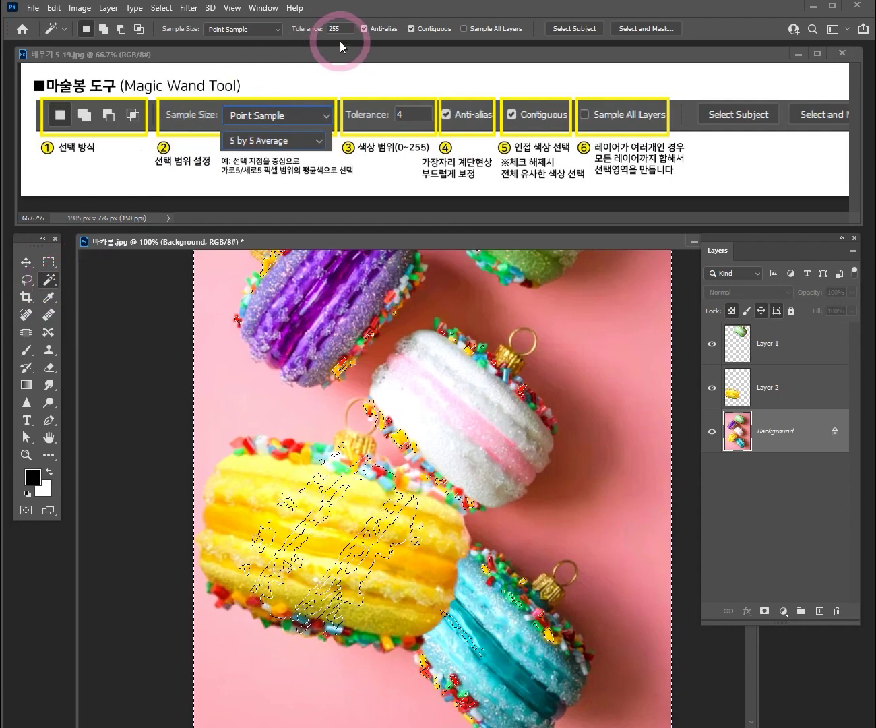
click(712, 387)
click(712, 348)
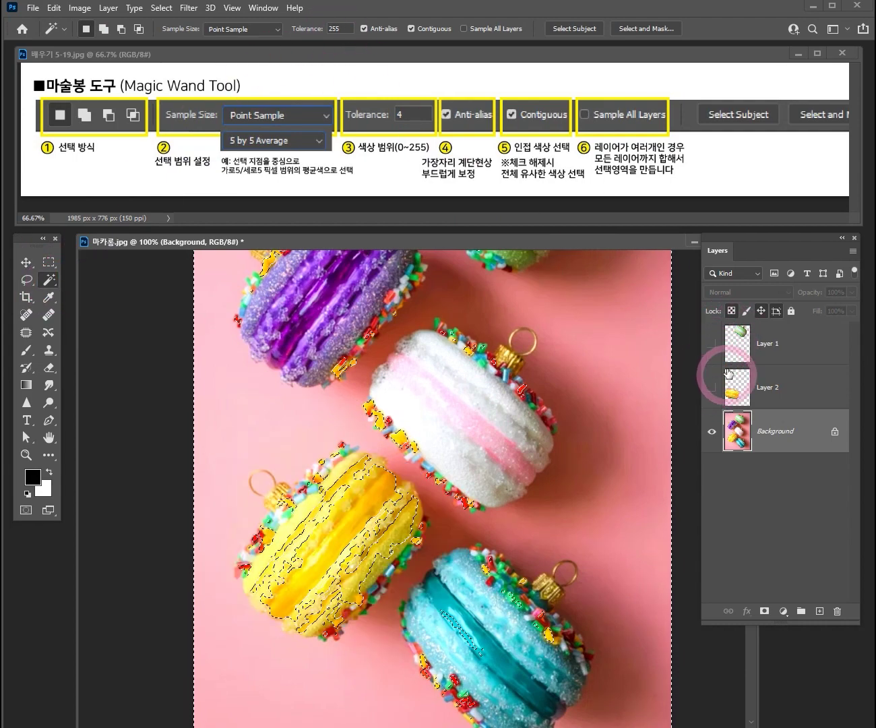
drag(384, 479, 381, 500)
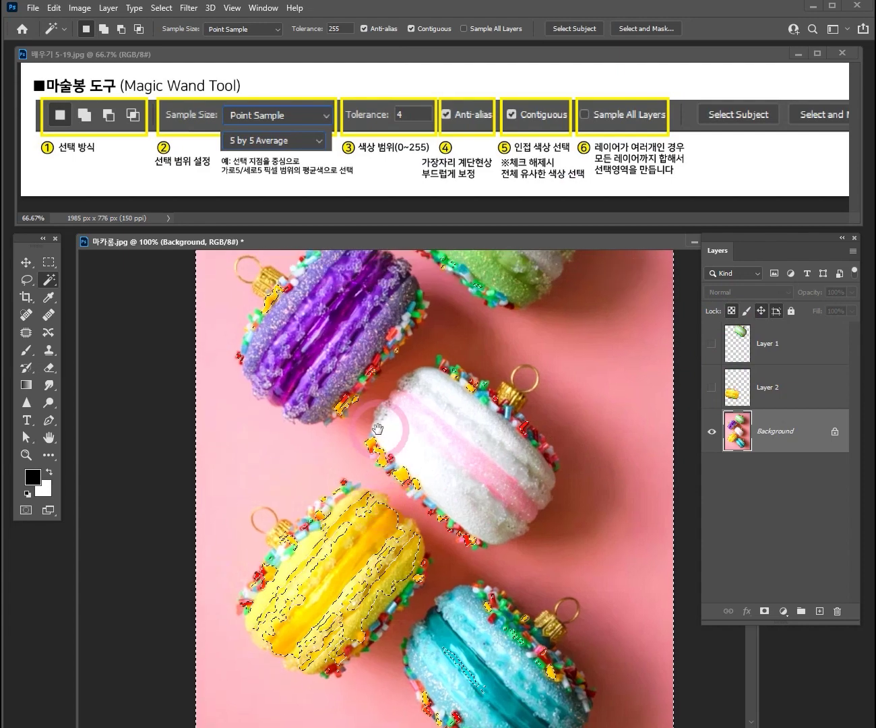
drag(377, 429, 377, 451)
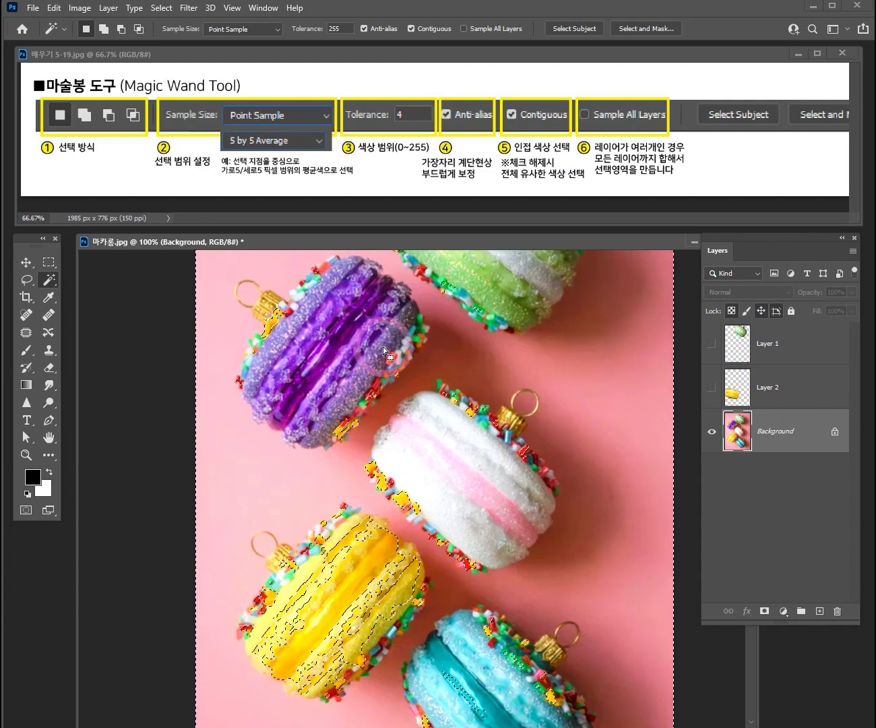
ctrl+click(376, 328)
key(ctrl+d)
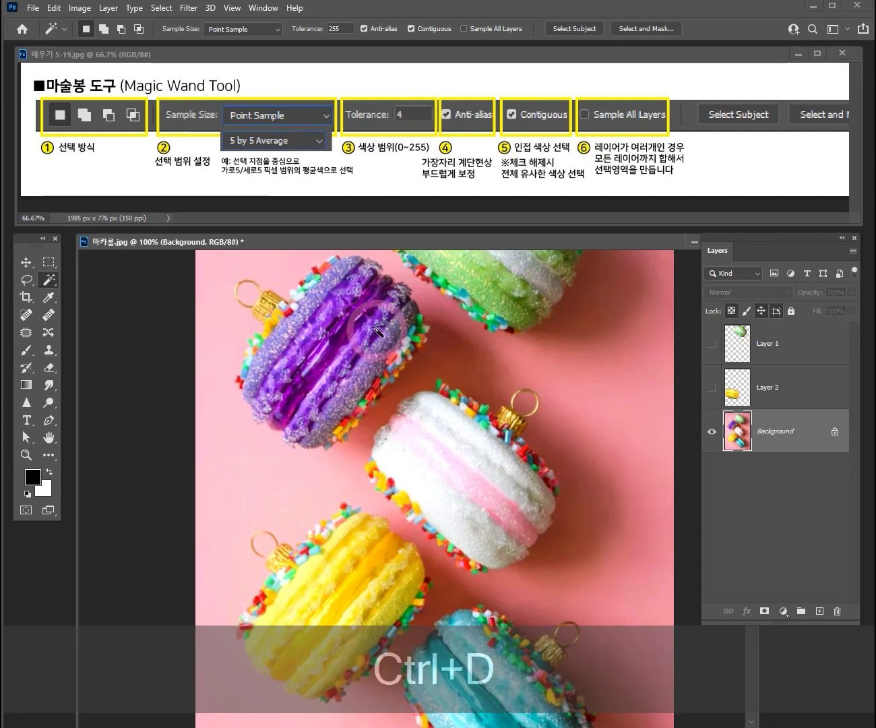
Set the Magic Wand tolerance to 30 and select a patch of tones on the purple macaron
key(ctrl+space)
ctrl+click(340, 329)
drag(368, 327, 369, 397)
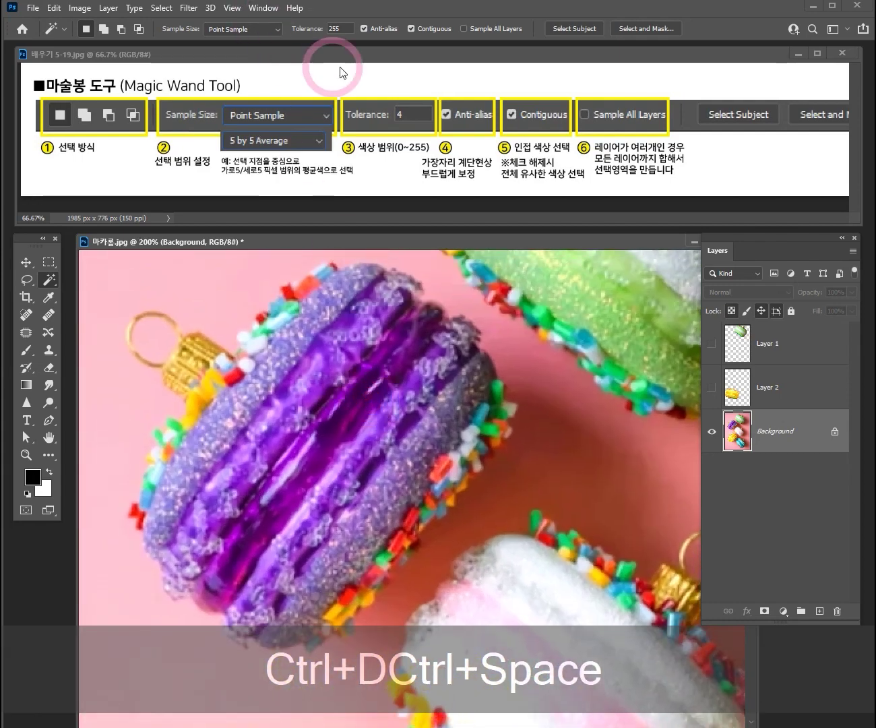
click(318, 29)
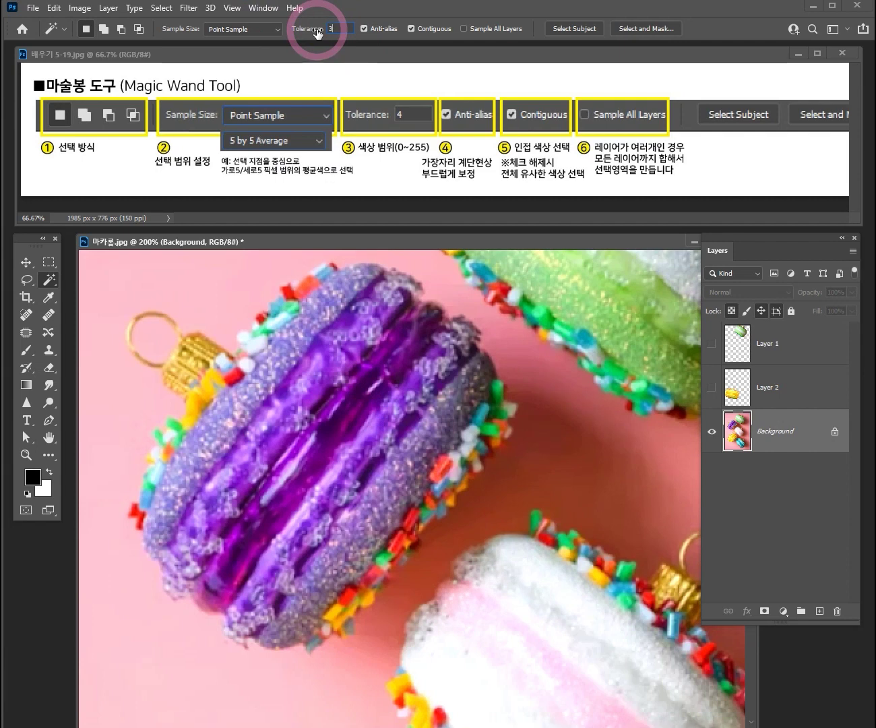
text(0)
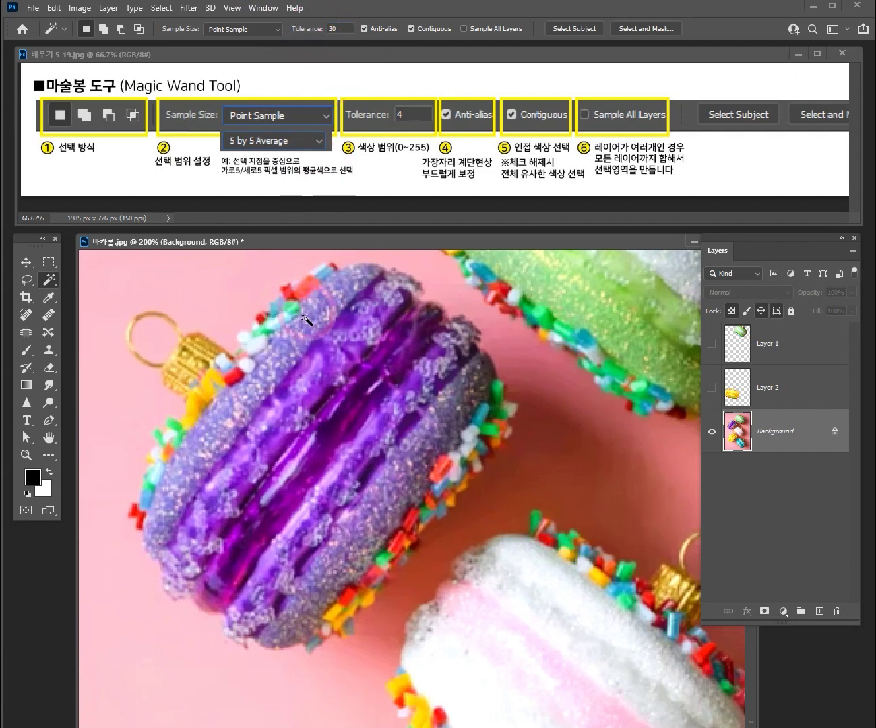
click(293, 401)
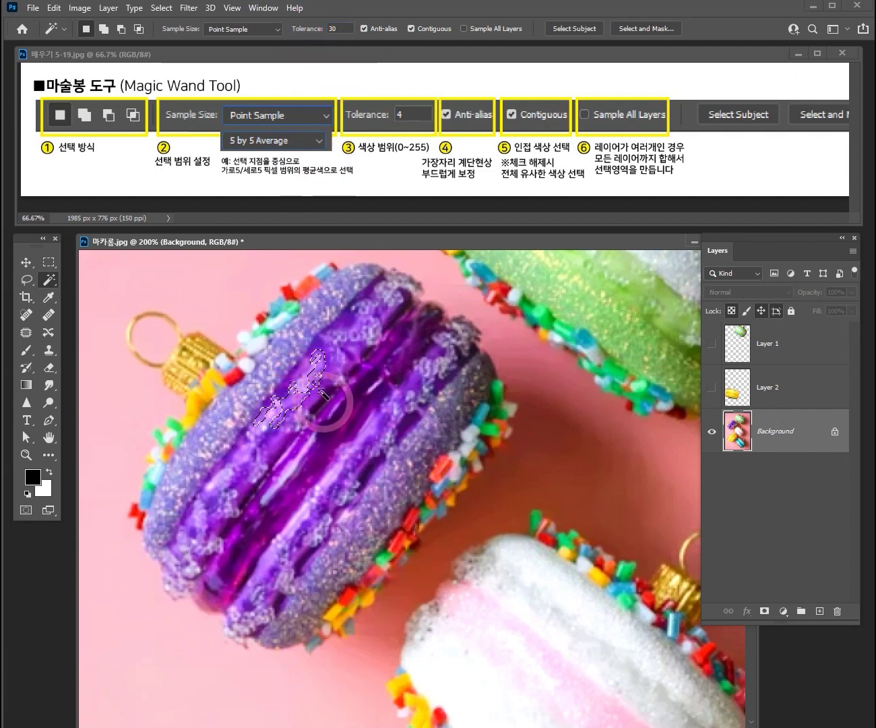
Set the Magic Wand tolerance to 100 and select contiguous tones at several points on and around the purple macaron
click(333, 28)
text(100)
click(305, 403)
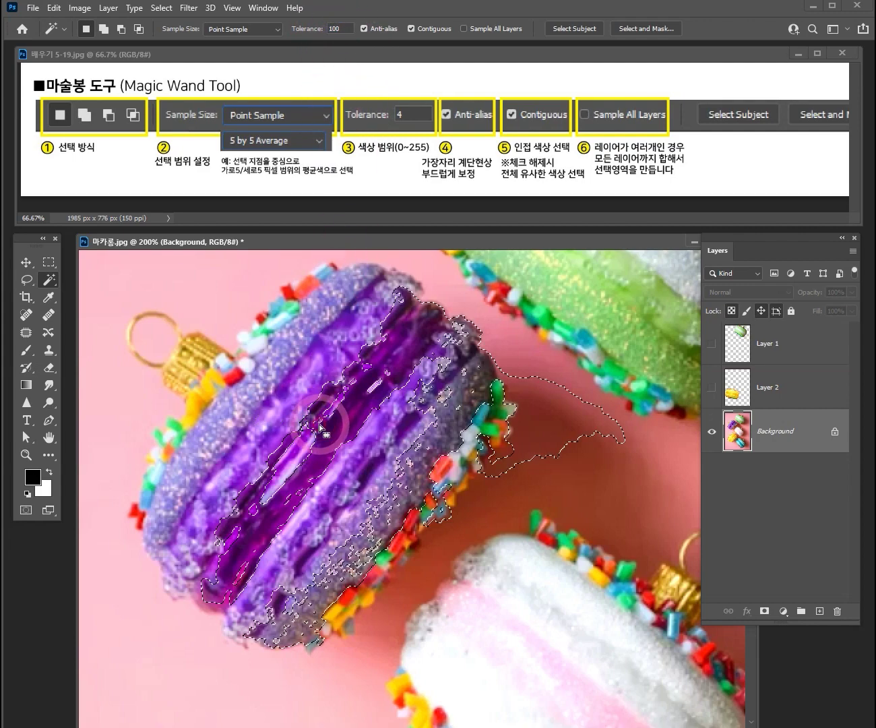
click(514, 412)
click(388, 439)
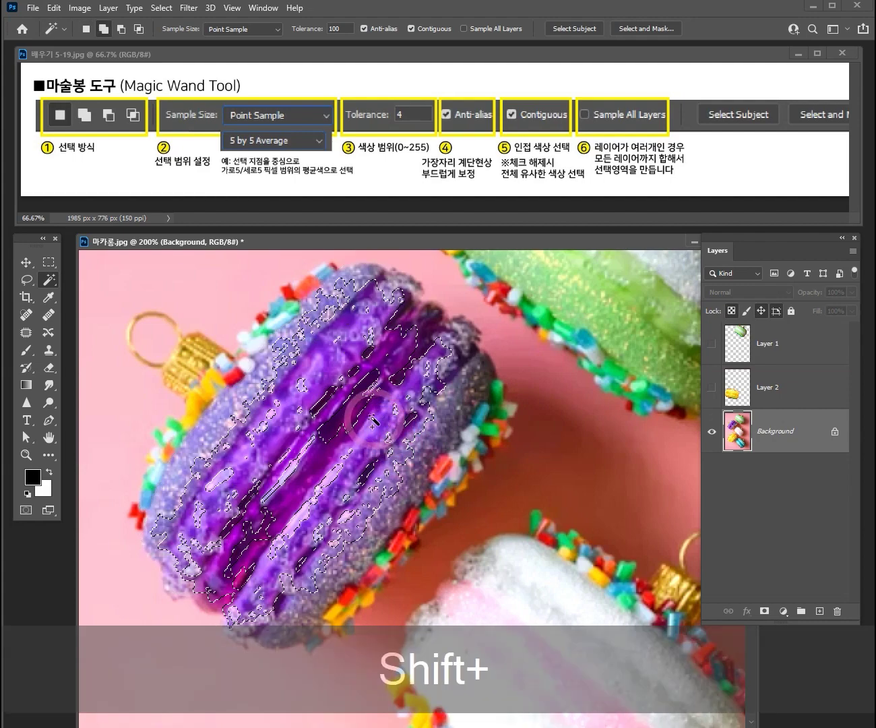
Add the purple macaron's remaining tones and edge areas to the Magic Wand selection
shift+click(356, 414)
shift+click(482, 432)
shift+click(405, 542)
shift+click(269, 408)
ctrl+alt+click(459, 421)
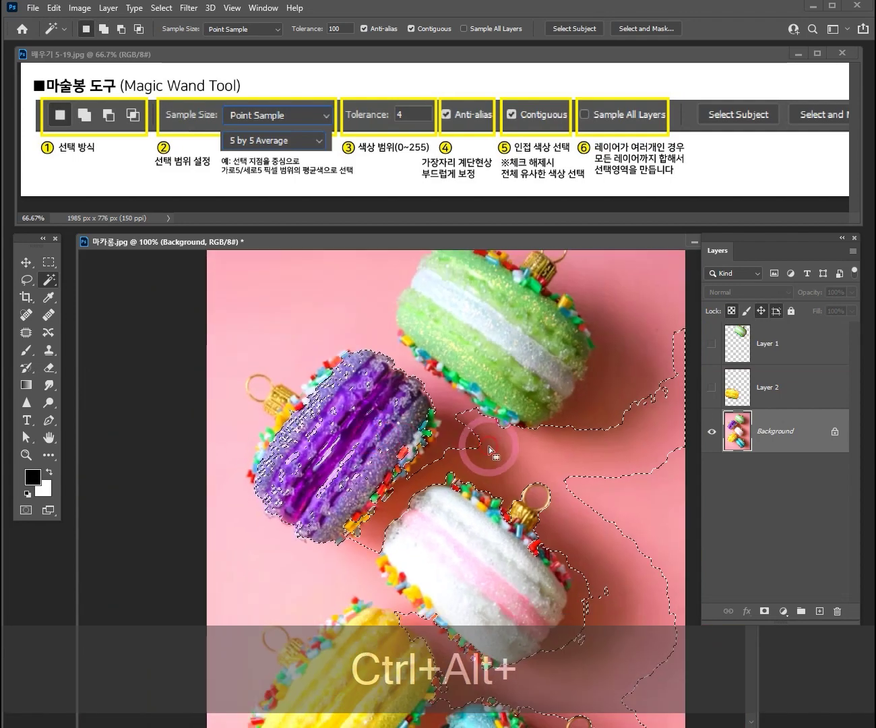
Try moving the selected purple macaron pixels over the white macaron, and undo the move and deselect
click(25, 262)
drag(411, 436, 564, 438)
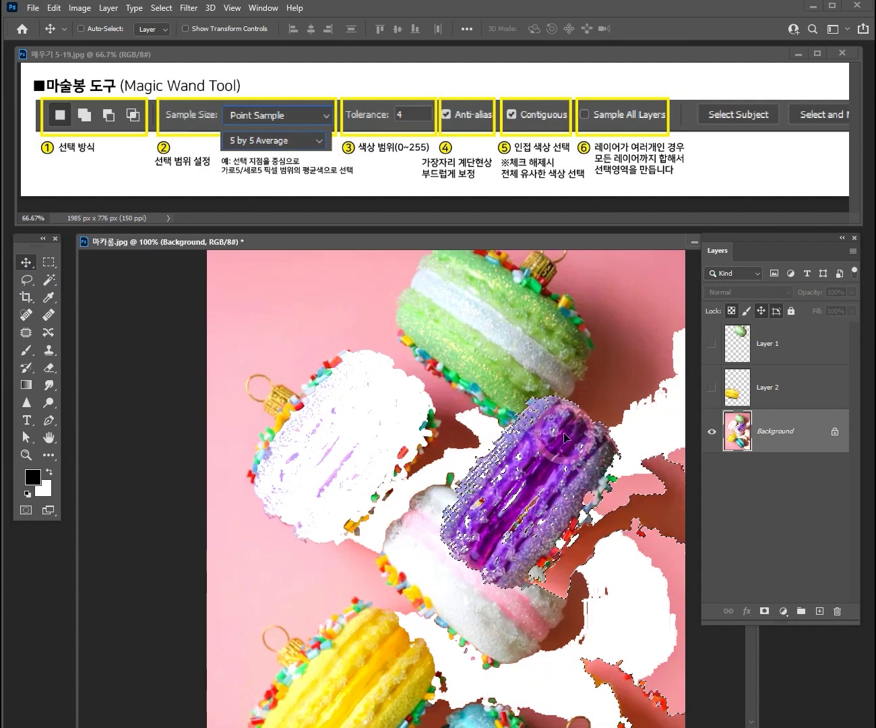
key(ctrl)
key(ctrl+z)
key(ctrl+d)
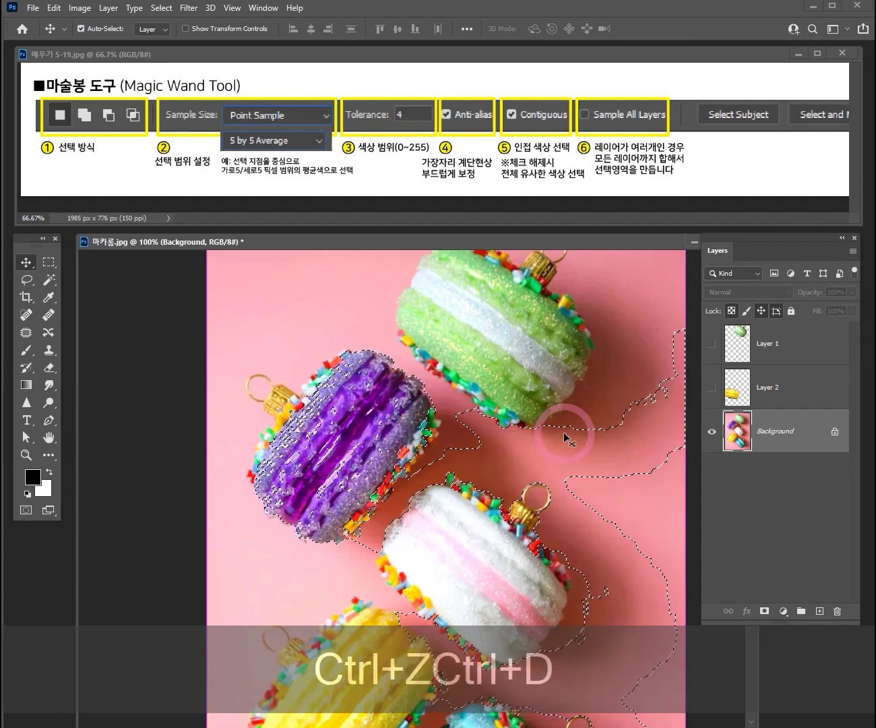
Switch from the Magic Wand to the Object Selection Tool with the whole macaron image in view
click(52, 280)
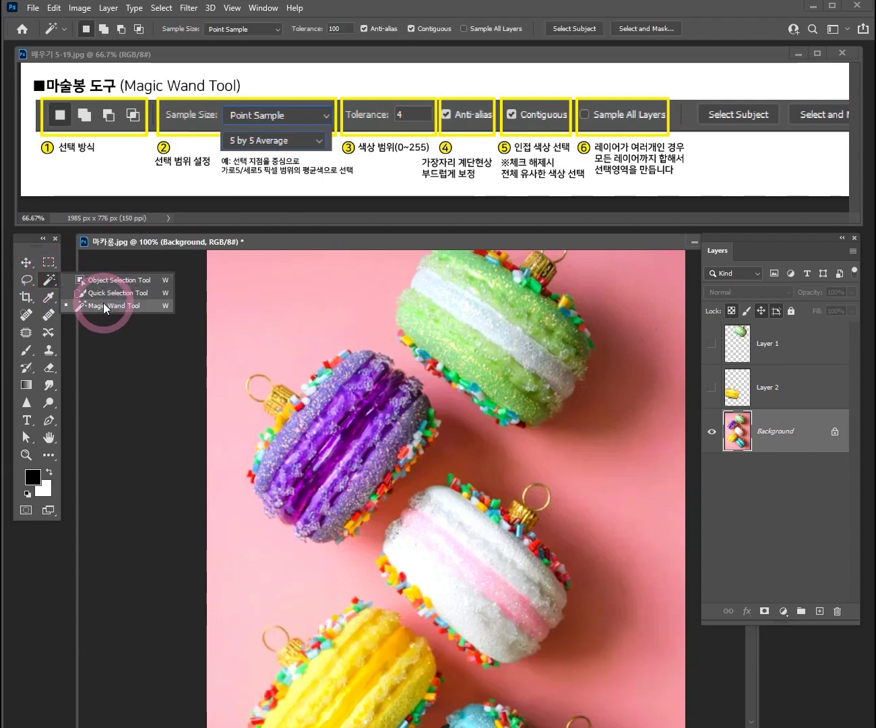
click(111, 283)
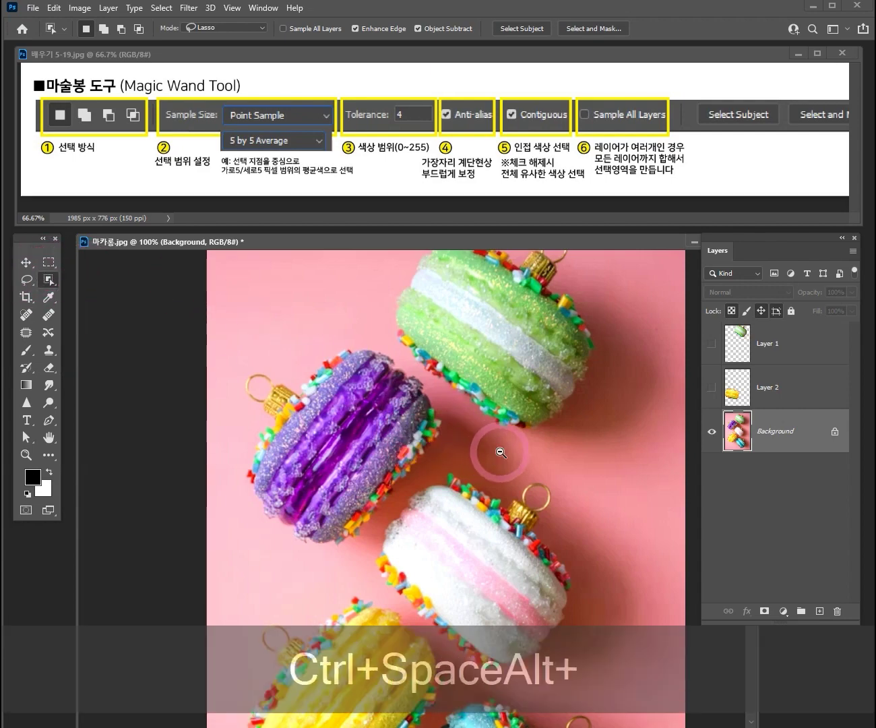
ctrl+alt+click(499, 451)
ctrl+alt+click(499, 451)
key(alt+space)
drag(505, 463, 429, 432)
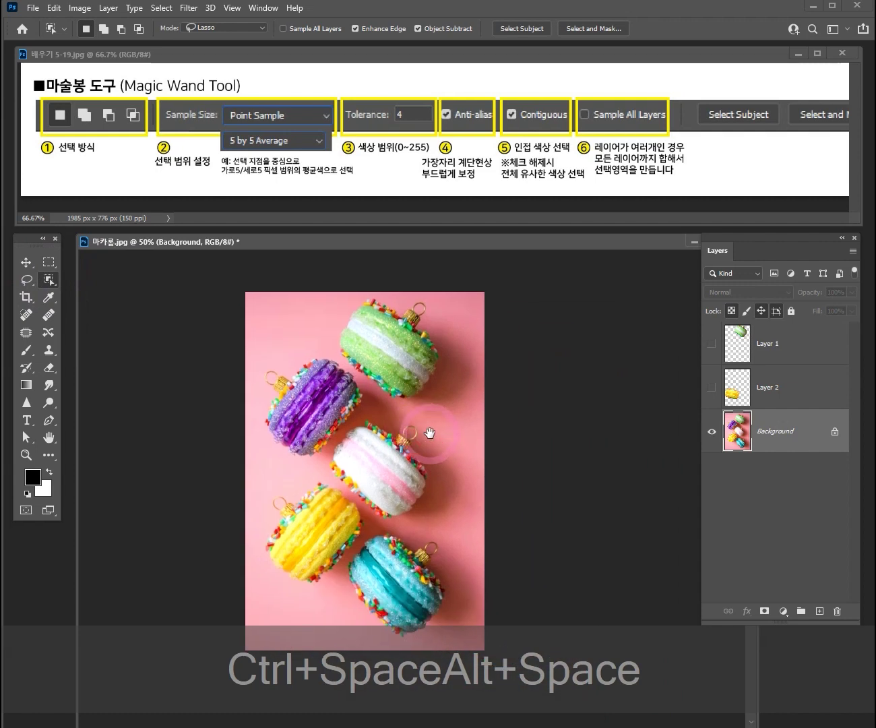
ctrl+click(430, 436)
mouse_move(22, 239)
mouse_down()
mouse_move(31, 256)
mouse_move(24, 241)
mouse_up()
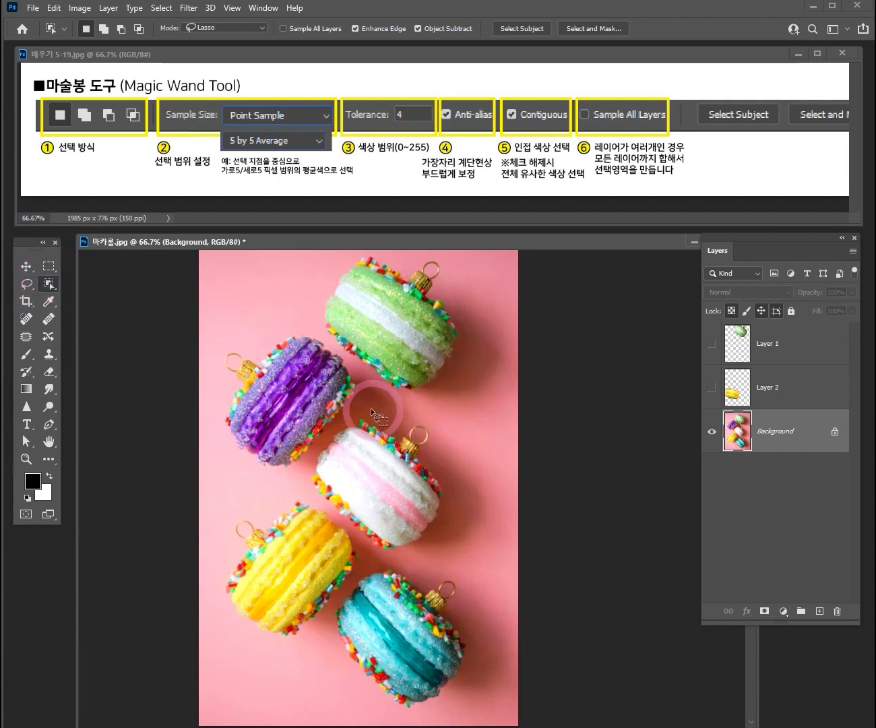
key(ctrl+space)
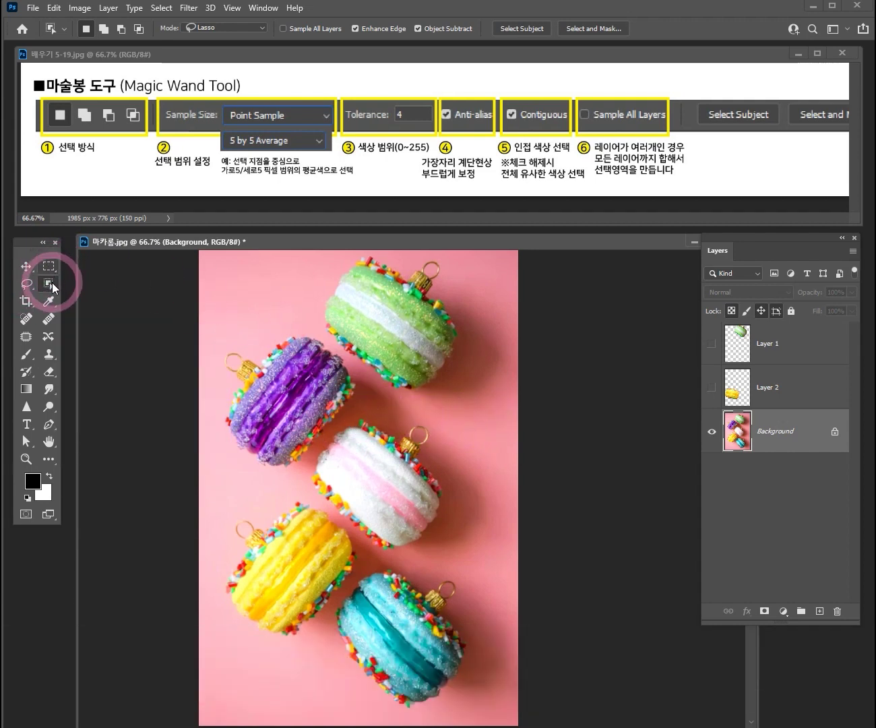
ctrl+alt+click(410, 407)
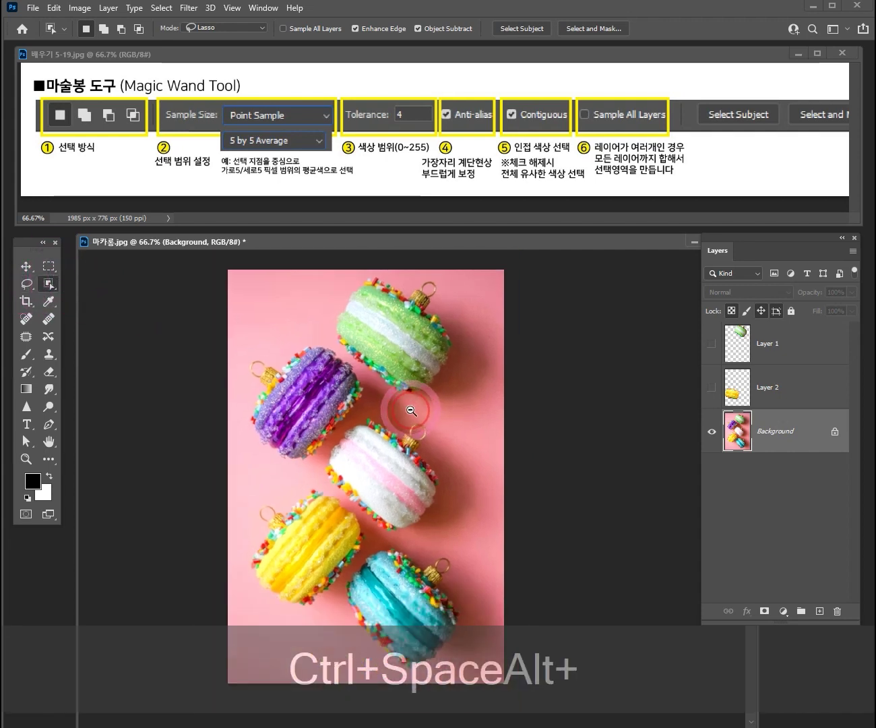
ctrl+alt+click(410, 407)
ctrl+click(408, 409)
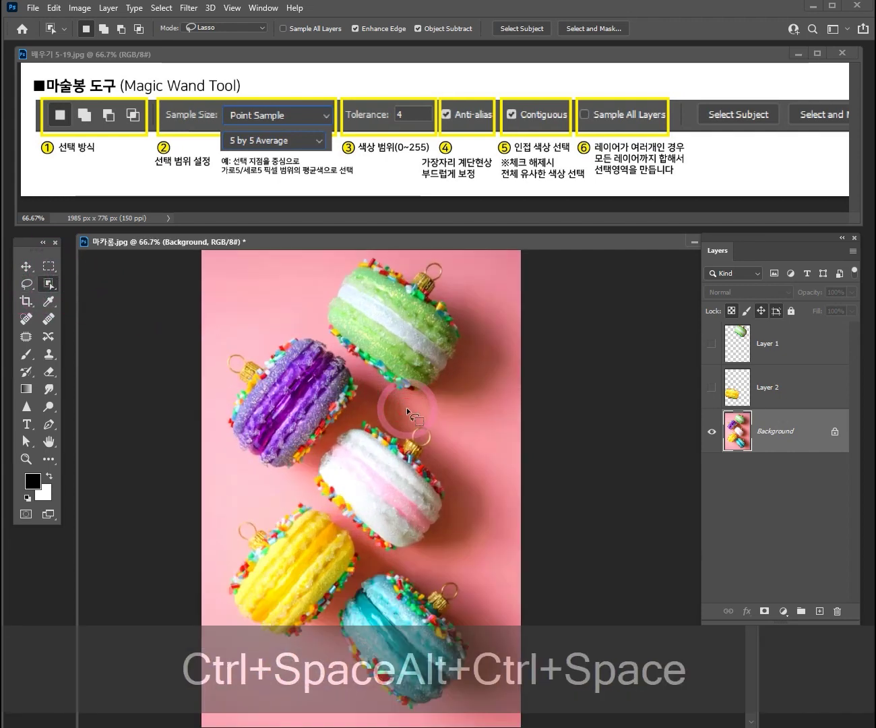
ctrl+alt+click(398, 410)
ctrl+click(420, 442)
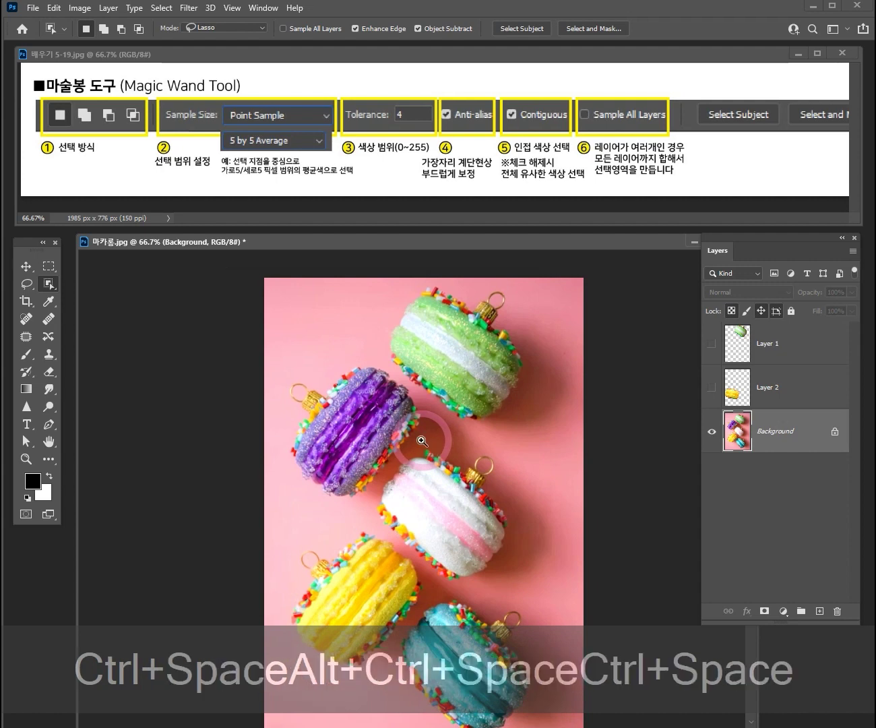
ctrl+click(422, 441)
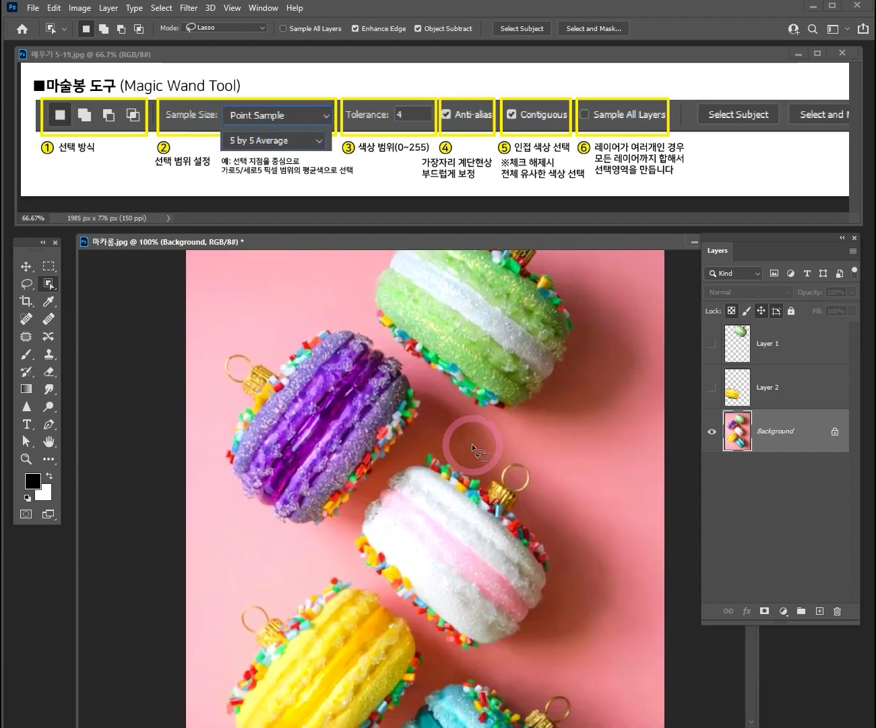
mouse_move(482, 421)
mouse_down()
mouse_move(438, 425)
mouse_move(475, 469)
mouse_move(465, 466)
mouse_move(475, 429)
mouse_up()
drag(501, 496, 505, 536)
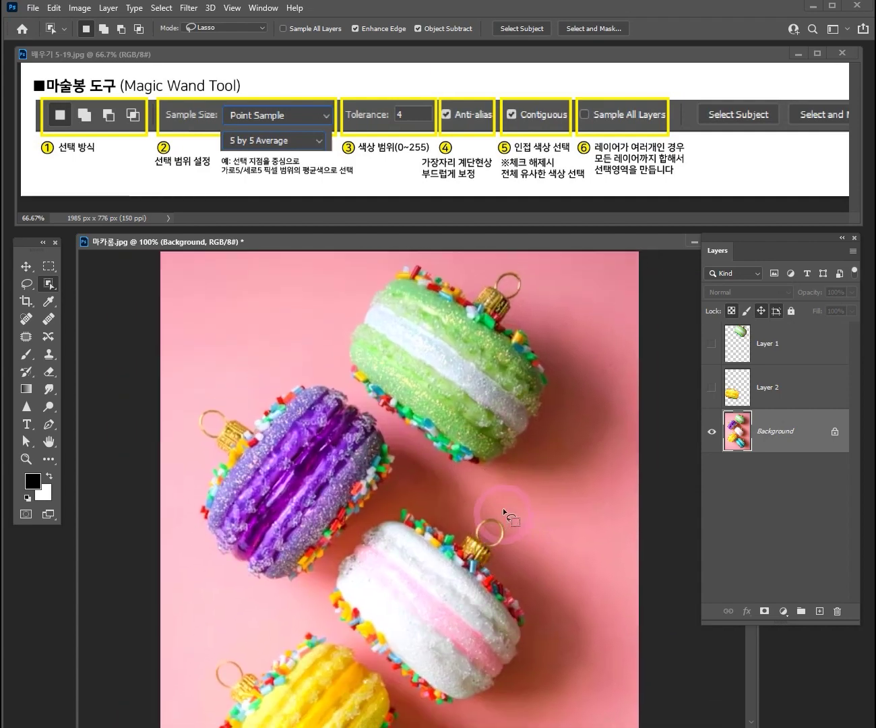
ctrl+alt+click(423, 485)
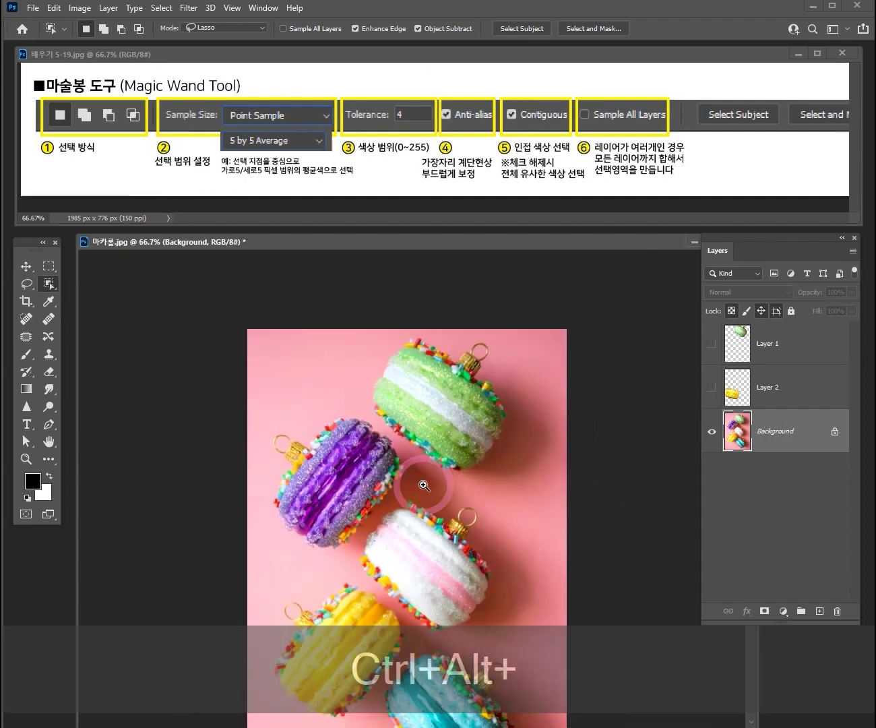
ctrl+click(423, 485)
drag(470, 483, 563, 425)
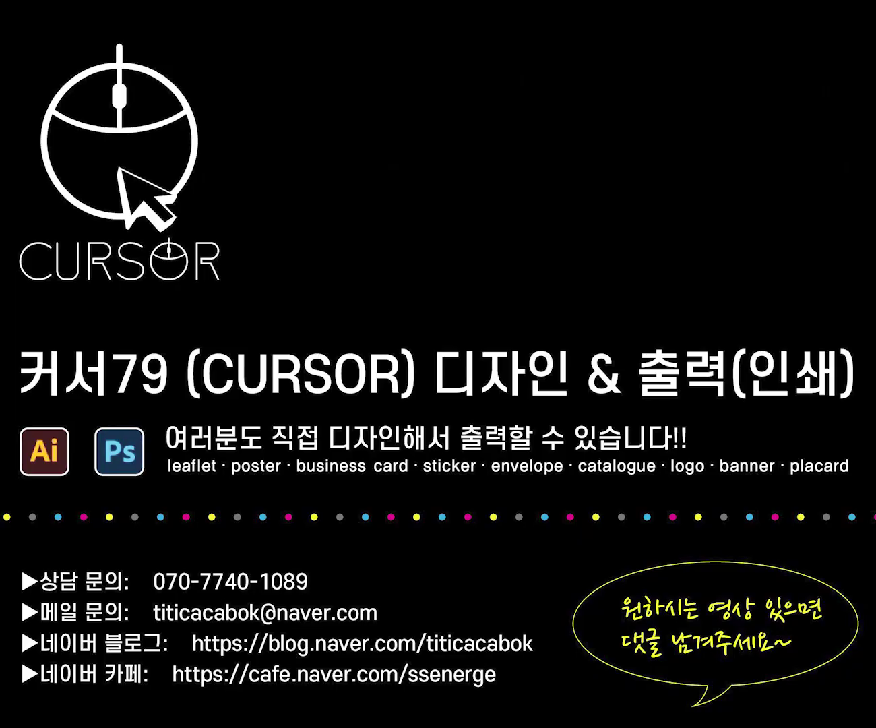